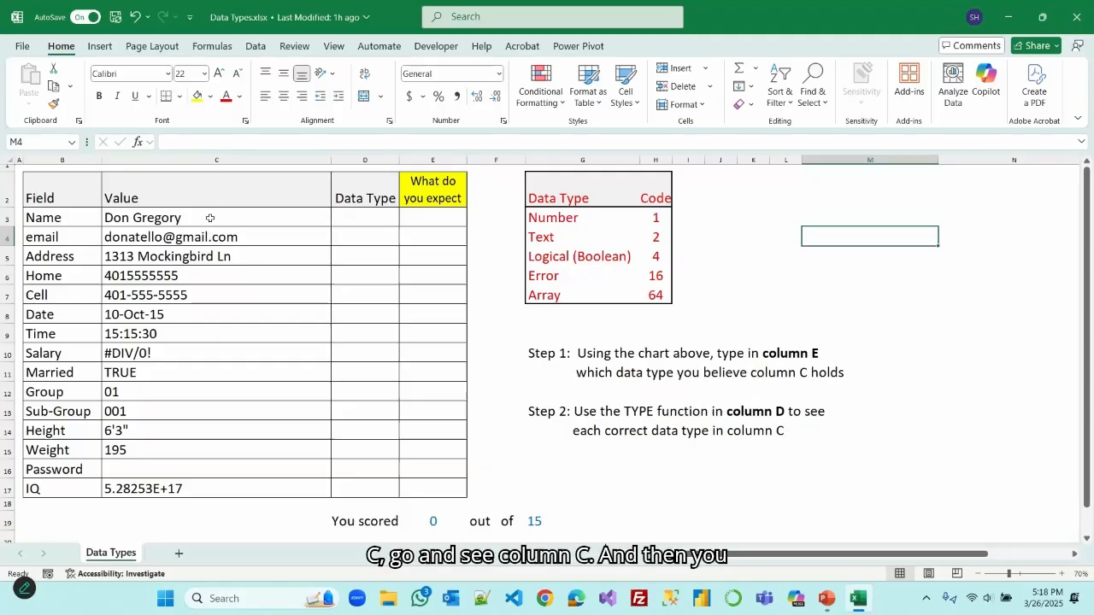
Step: Enter the expected data type code 2 in column E for the Name, email and Address rows
left_click(429, 218)
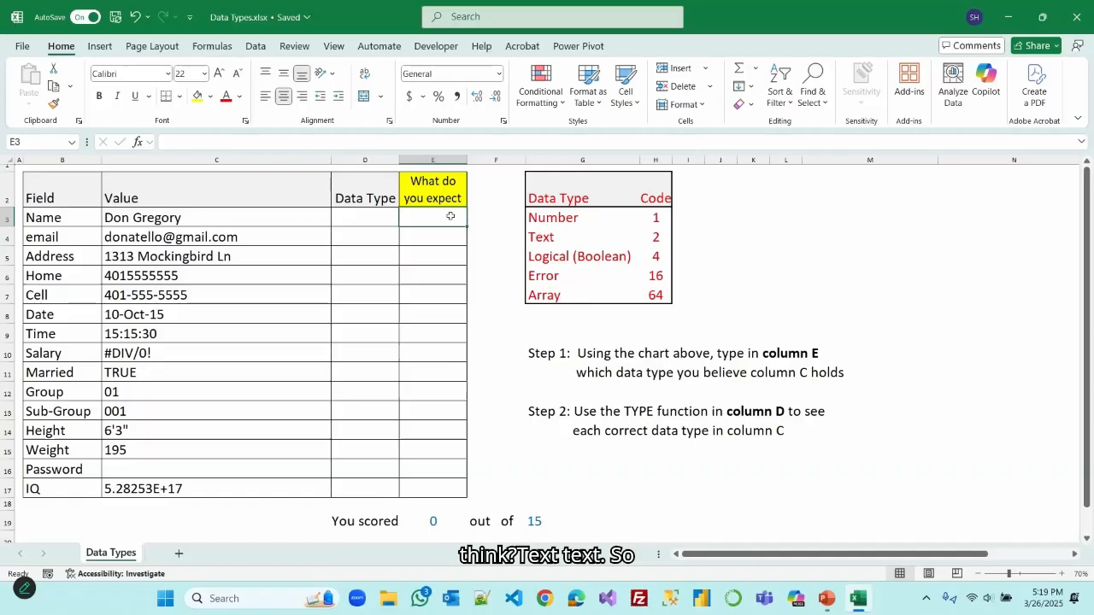
type("2")
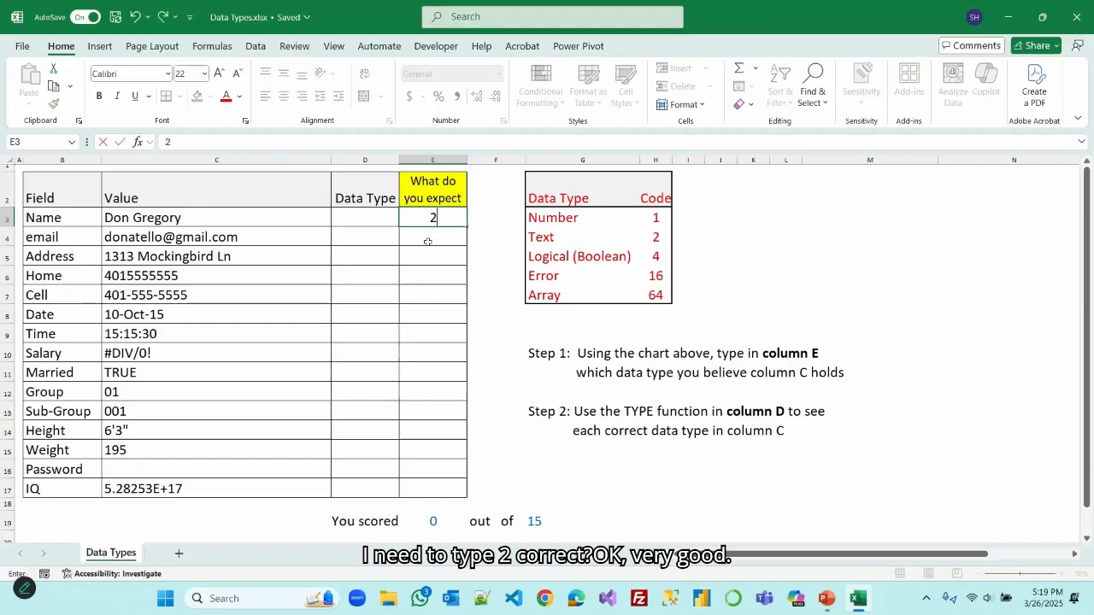
key("Return")
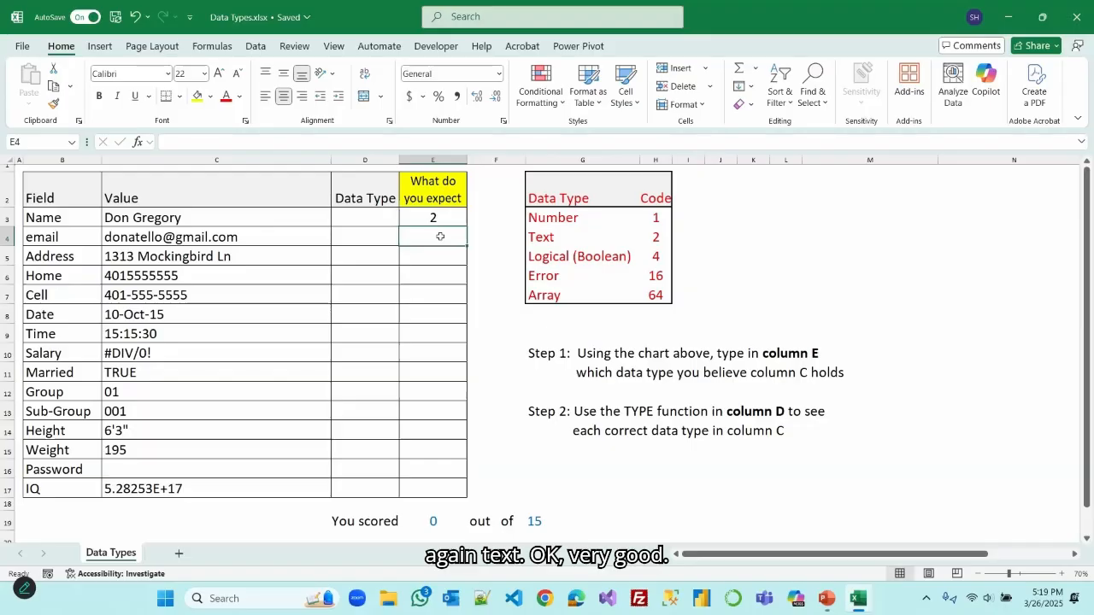
type("2")
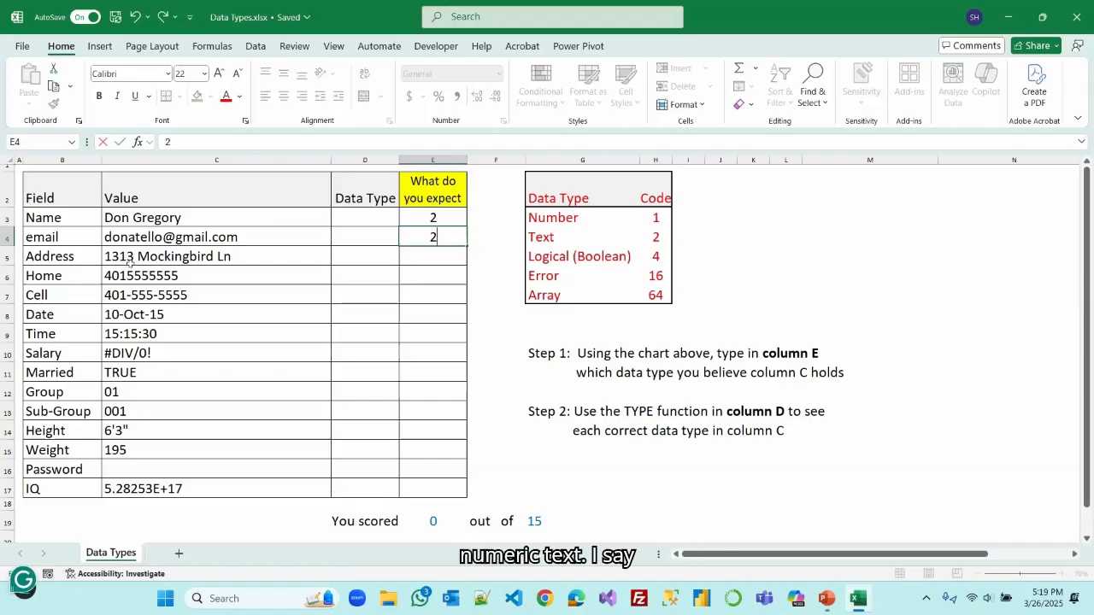
left_click(438, 255)
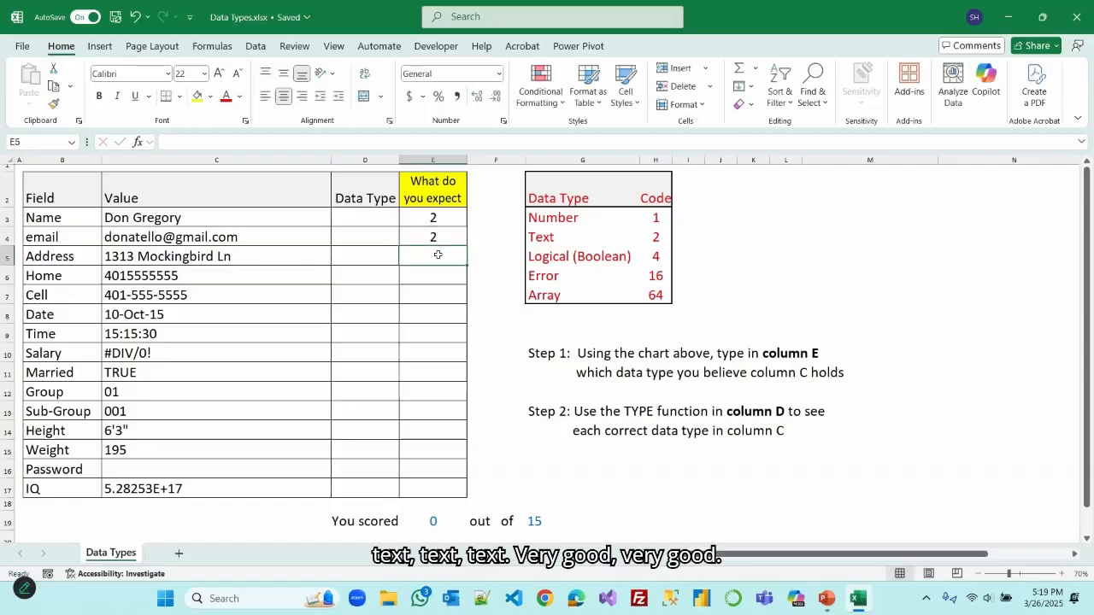
type("2")
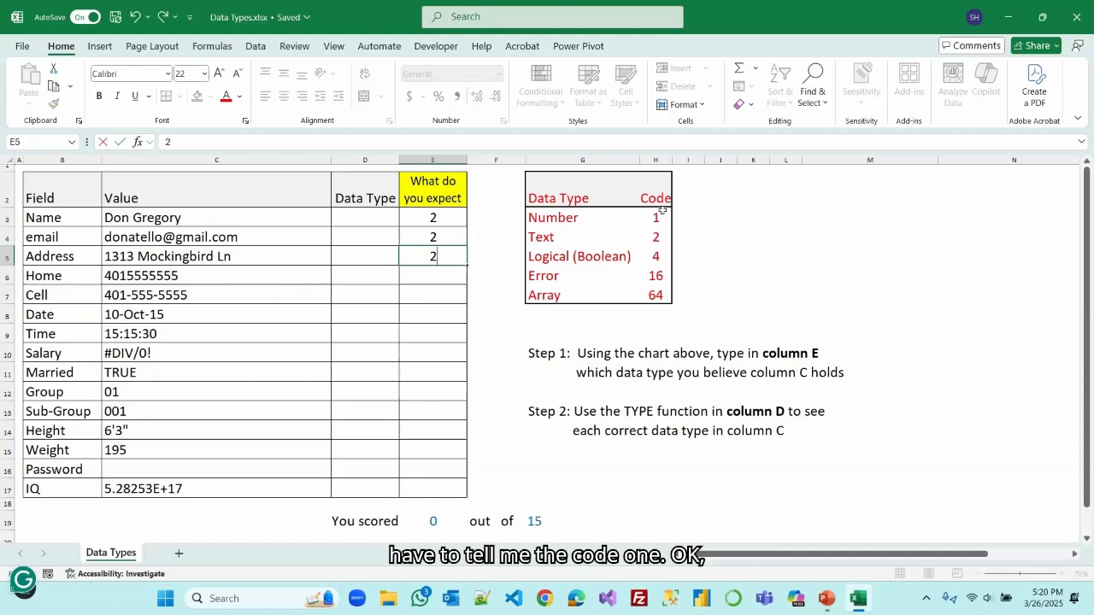
Step: Fill in the expected codes in column E: 1 for Home, 2 for Cell, 1 for Date and 1 for Time
left_click(444, 284)
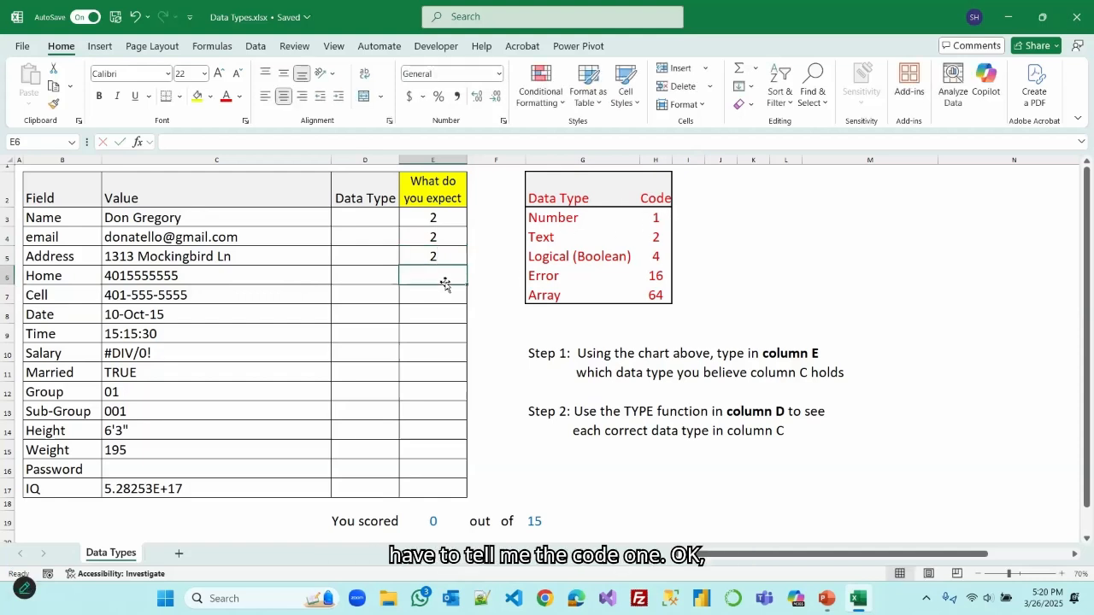
type("1")
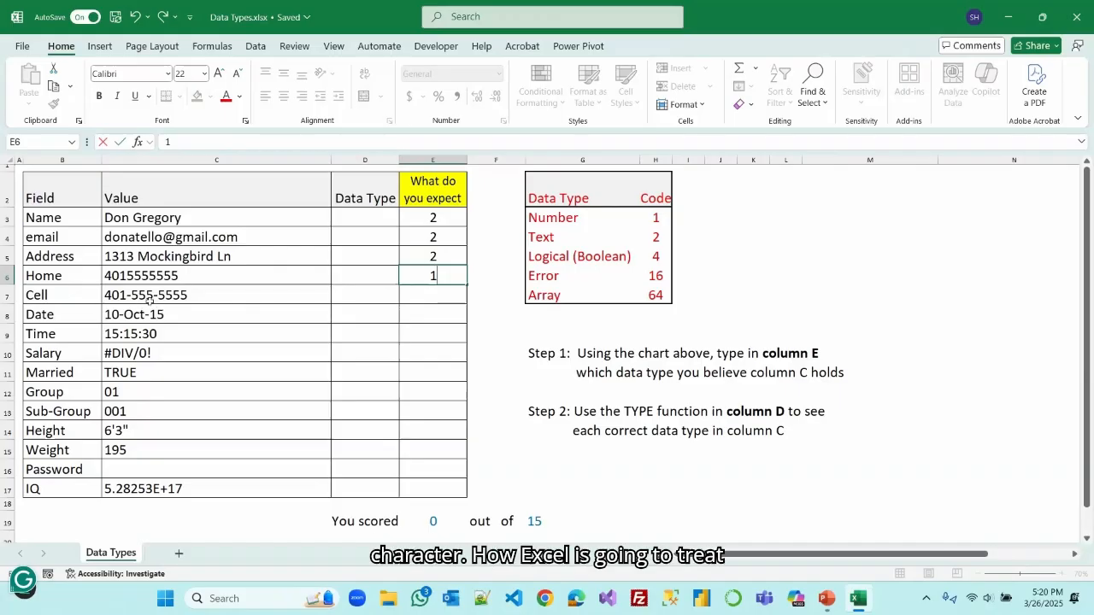
left_click(424, 296)
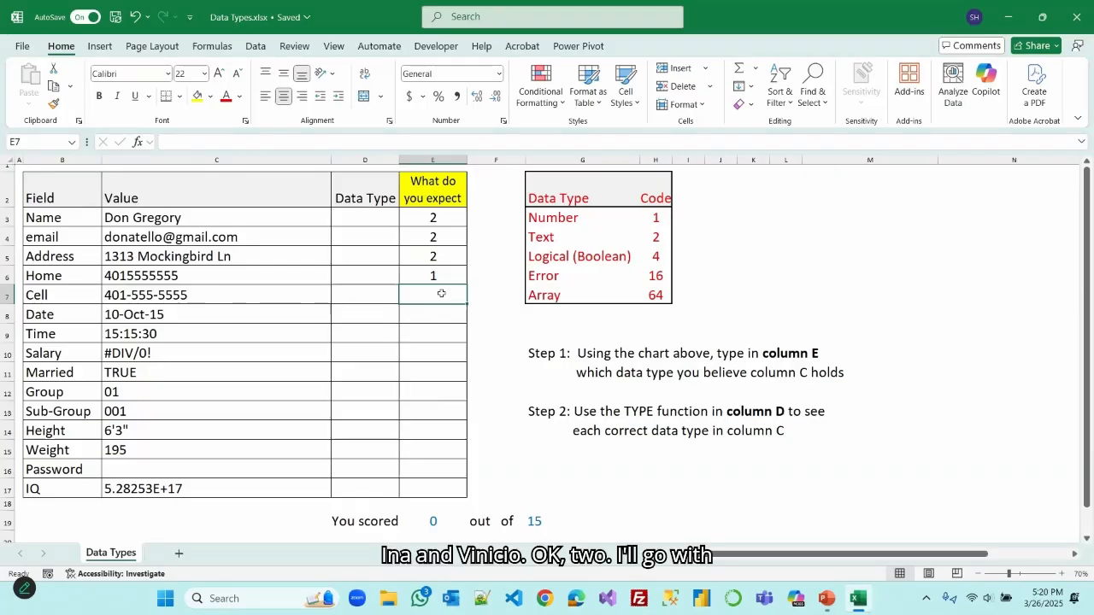
type("2")
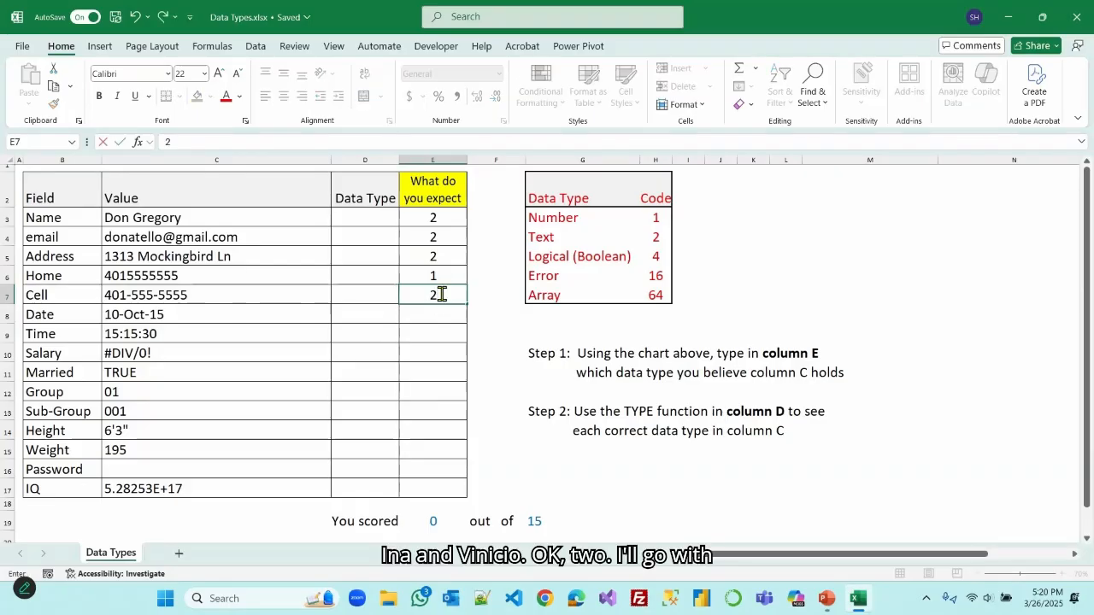
left_click(438, 316)
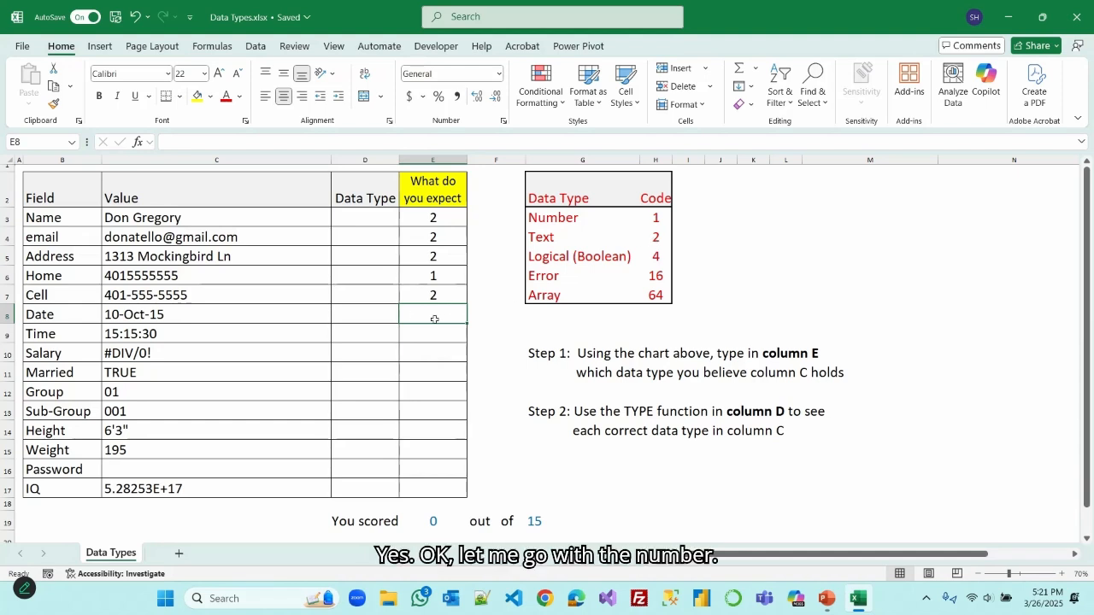
type("1")
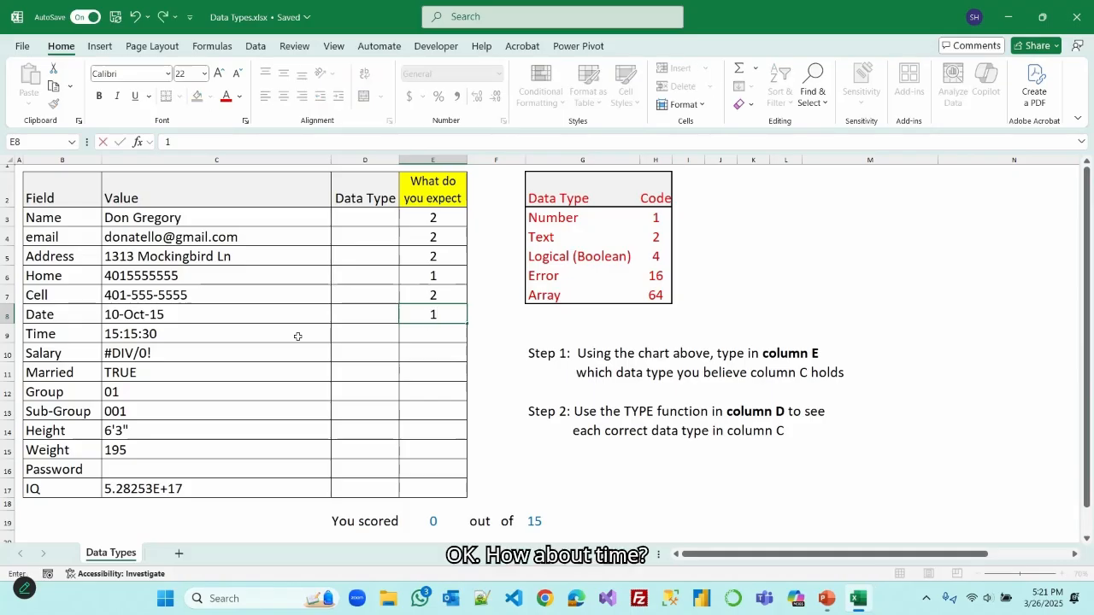
left_click(430, 333)
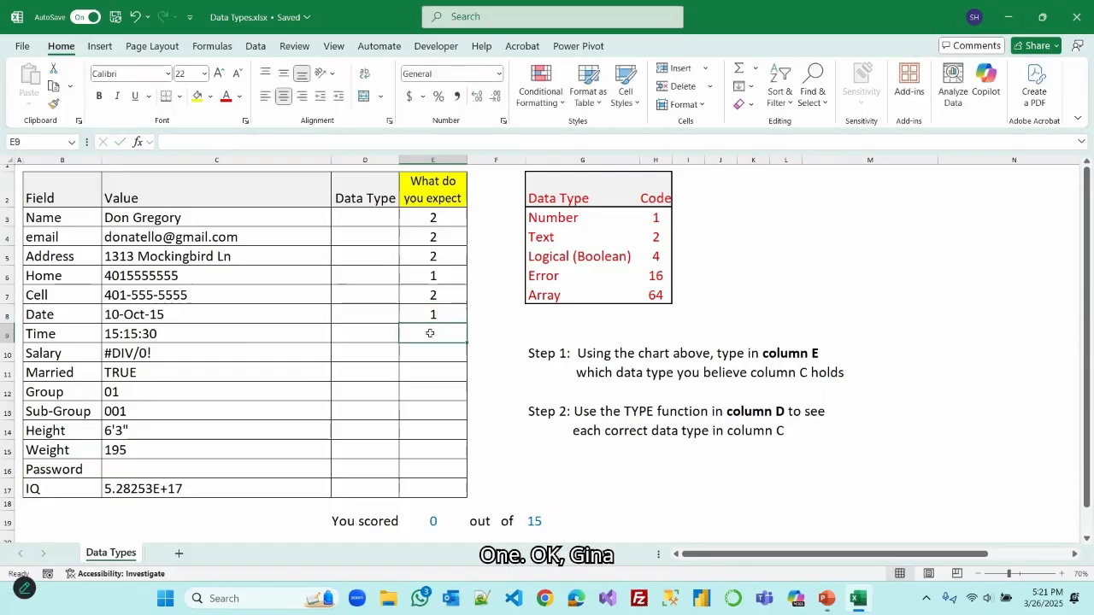
type("1")
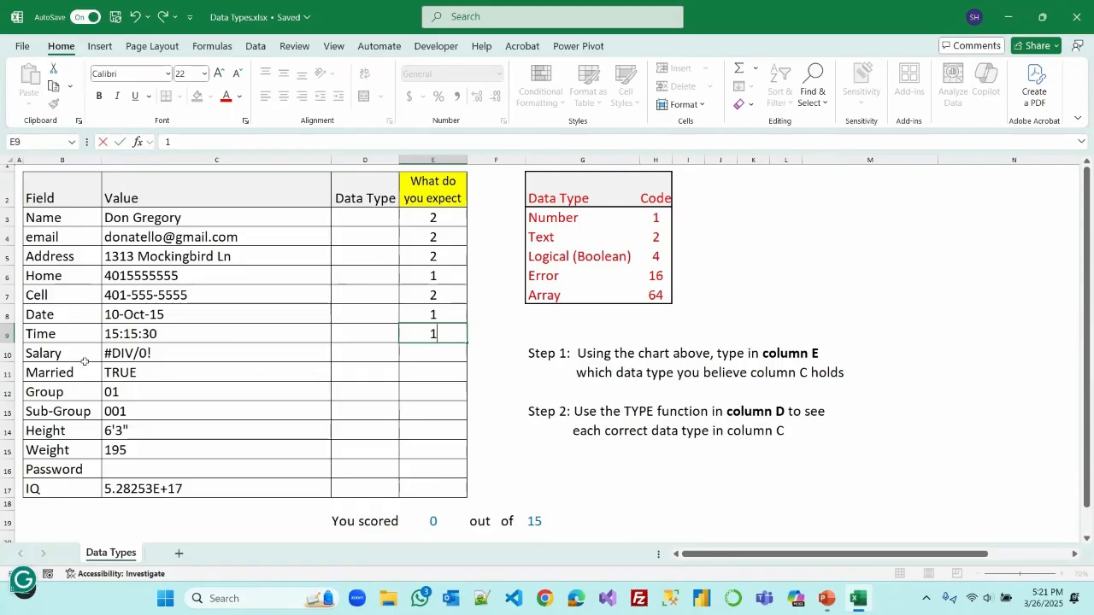
Step: Enter the expected code 16 for the Salary row and 4 for the Married row in column E
left_click(430, 354)
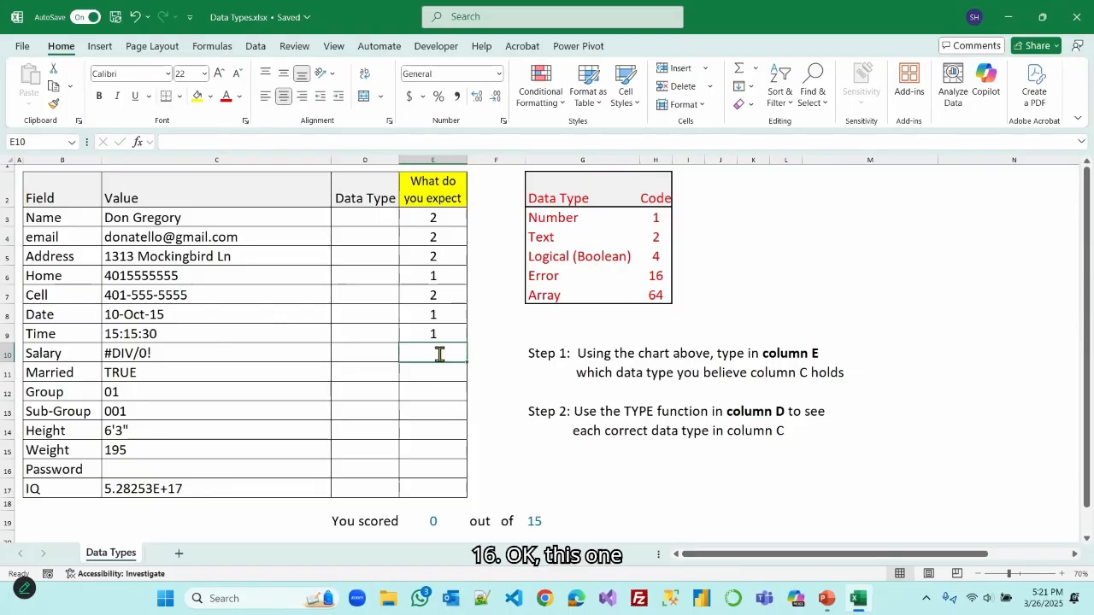
type("16")
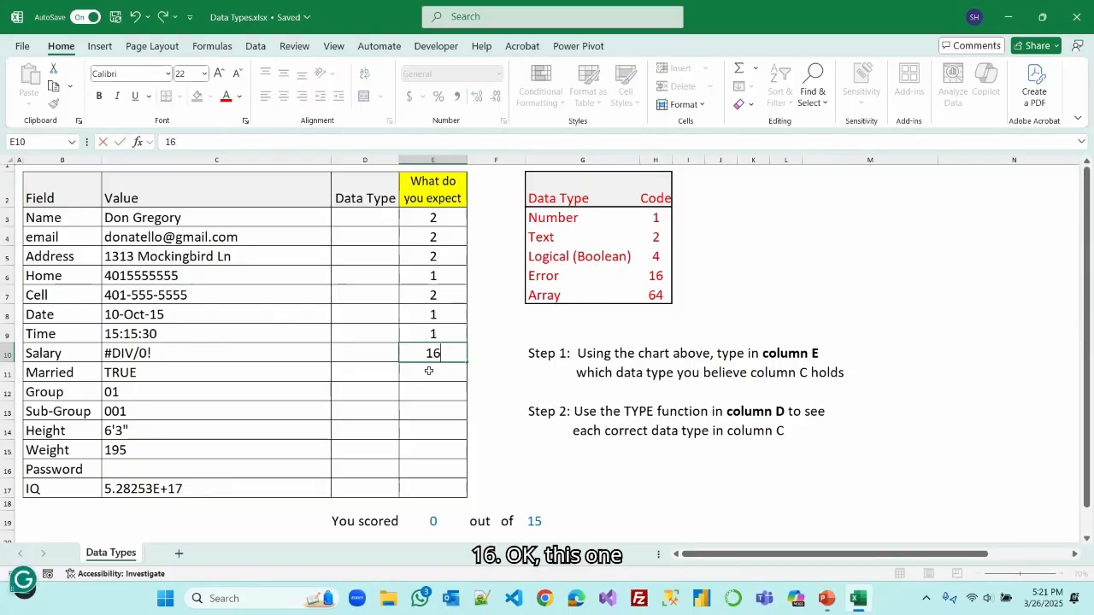
left_click(429, 374)
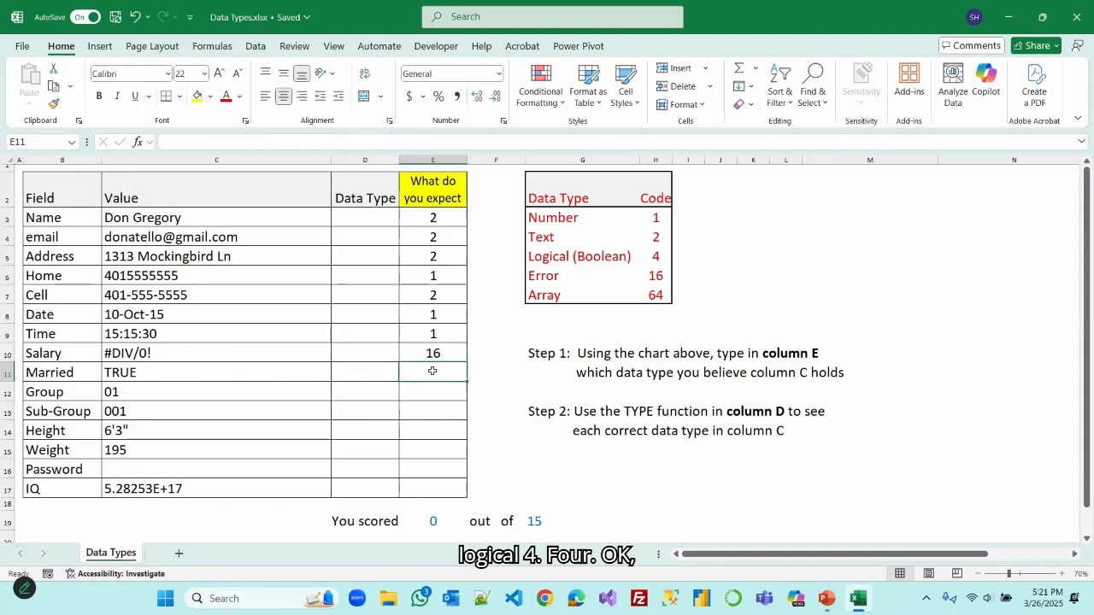
type("4")
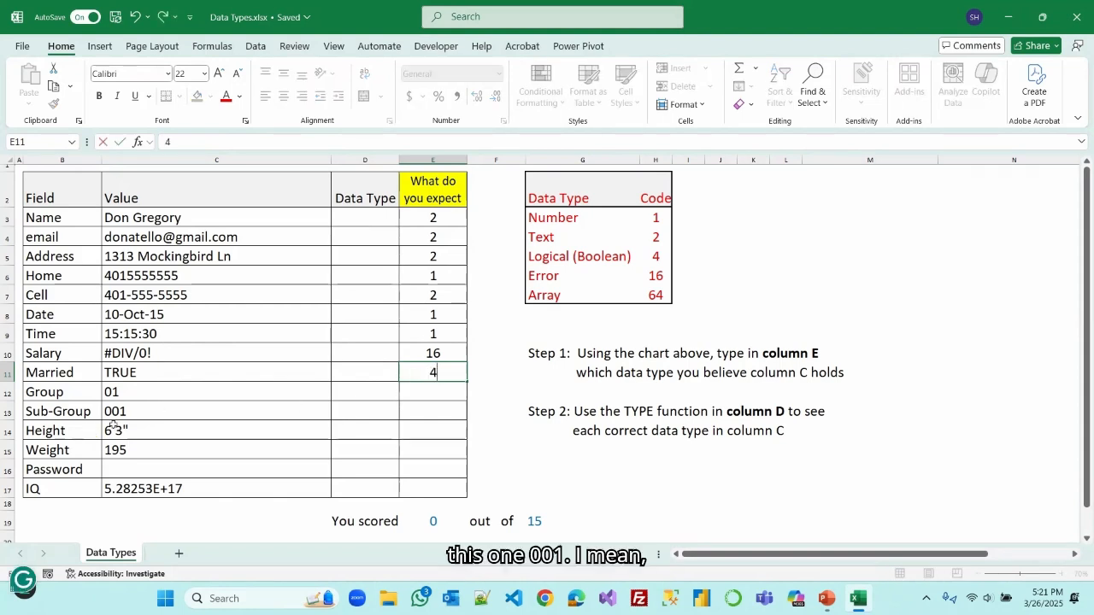
key("Return")
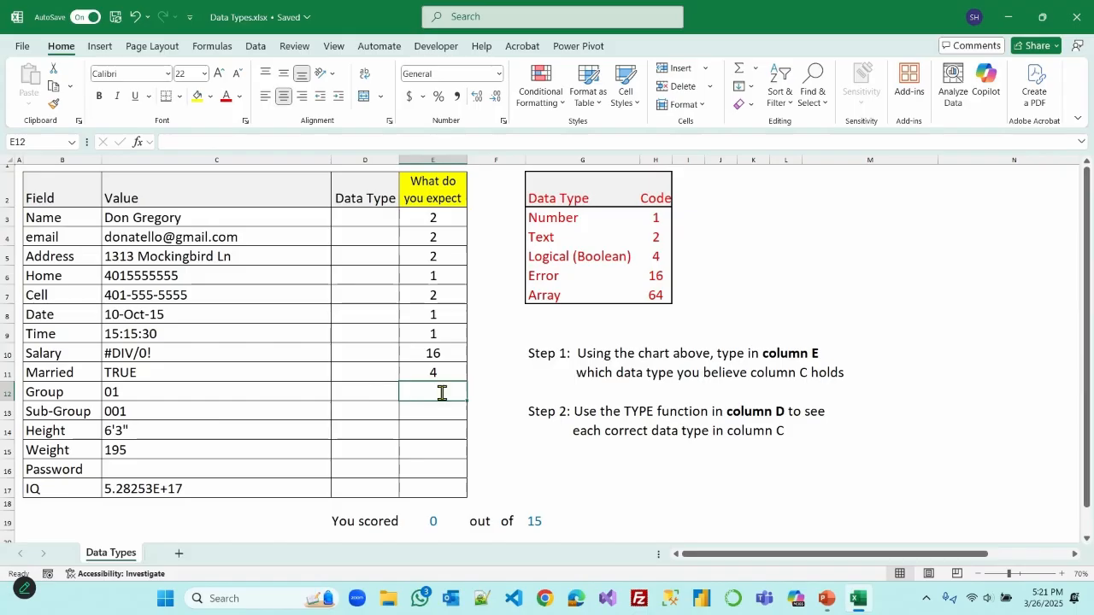
Step: Fill in the expected codes in column E: 2 for Group and Sub-Group, 1 for Height and Weight
type("2")
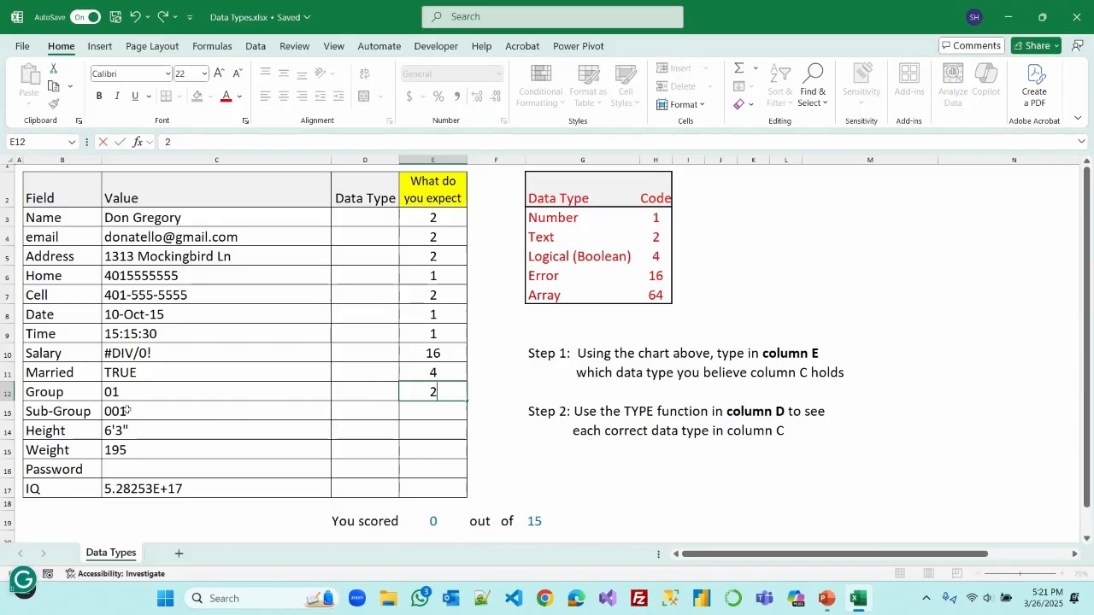
left_click(432, 414)
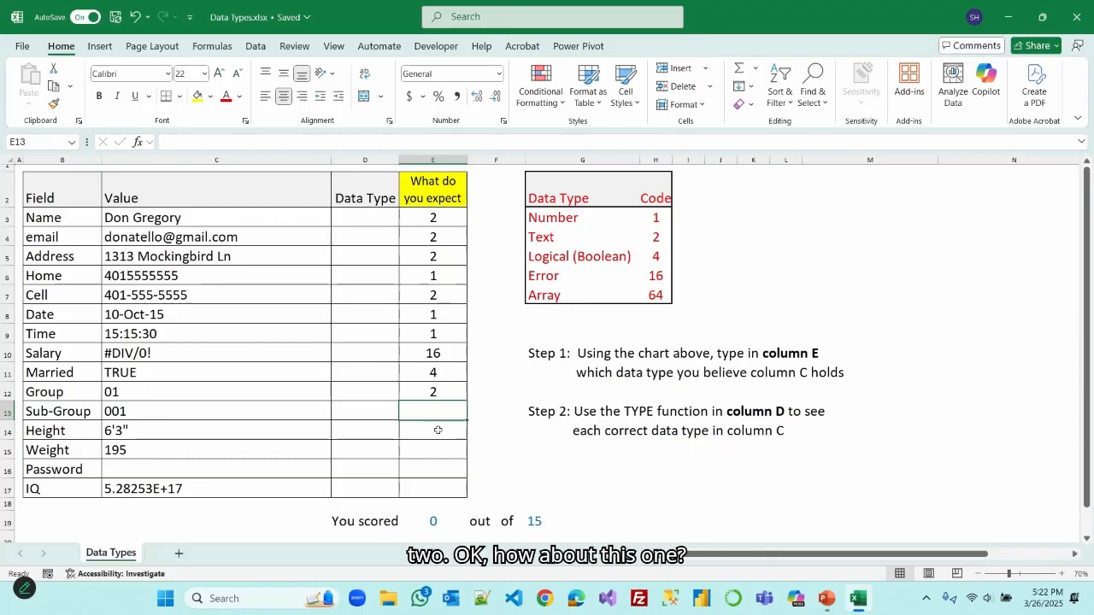
type("2")
key("Return")
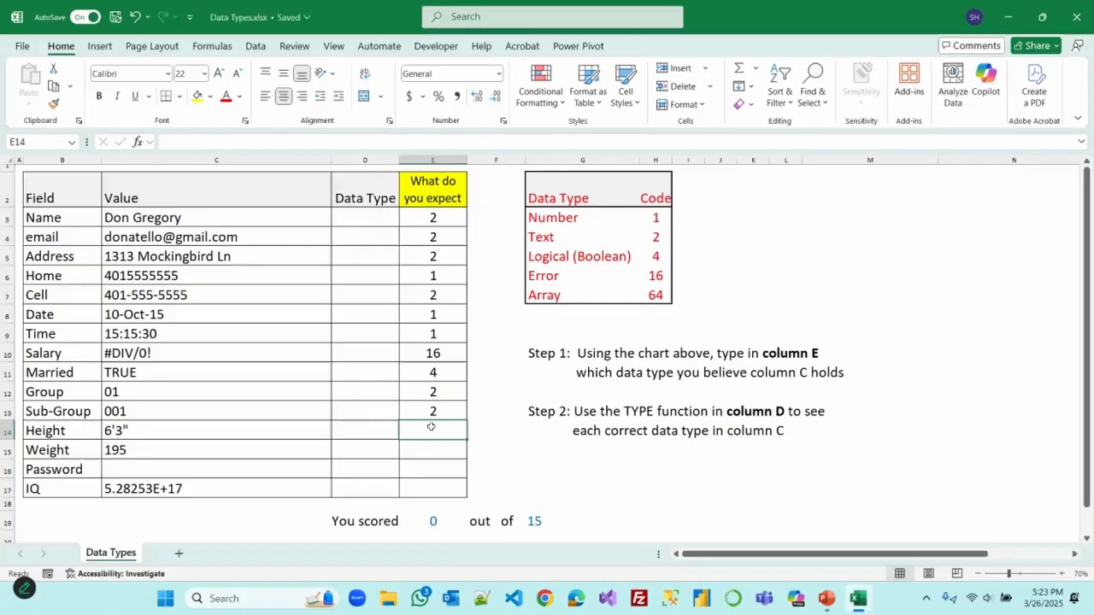
type("1")
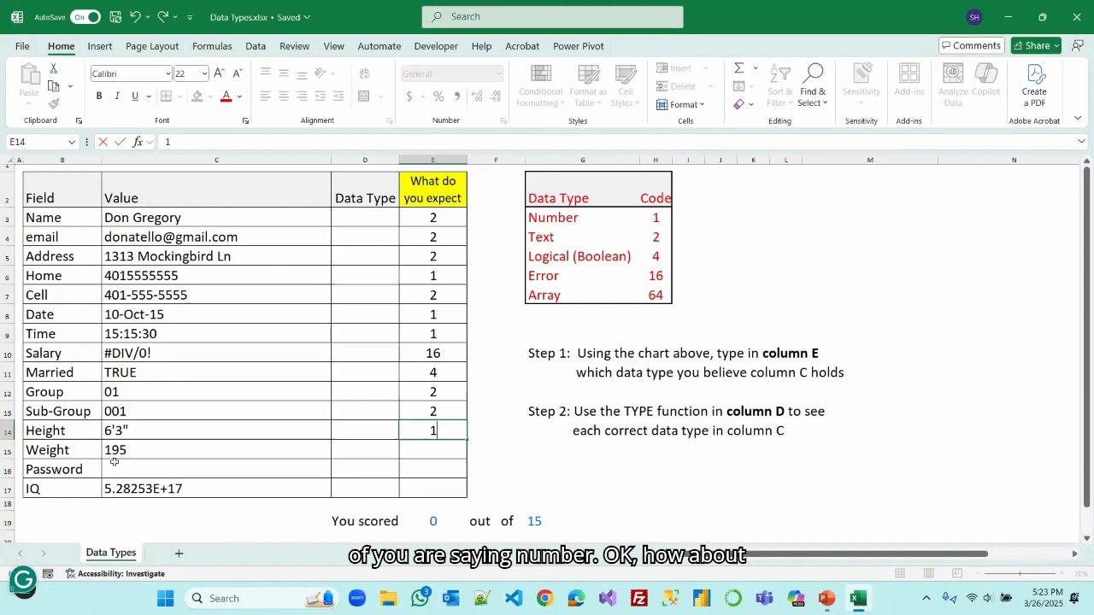
left_click(417, 449)
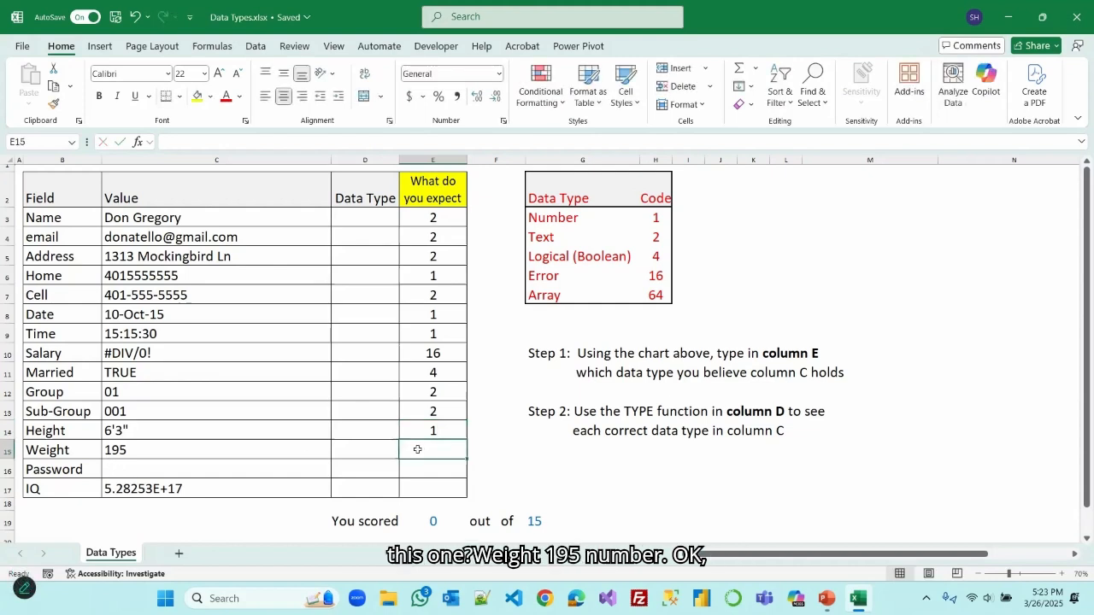
type("1")
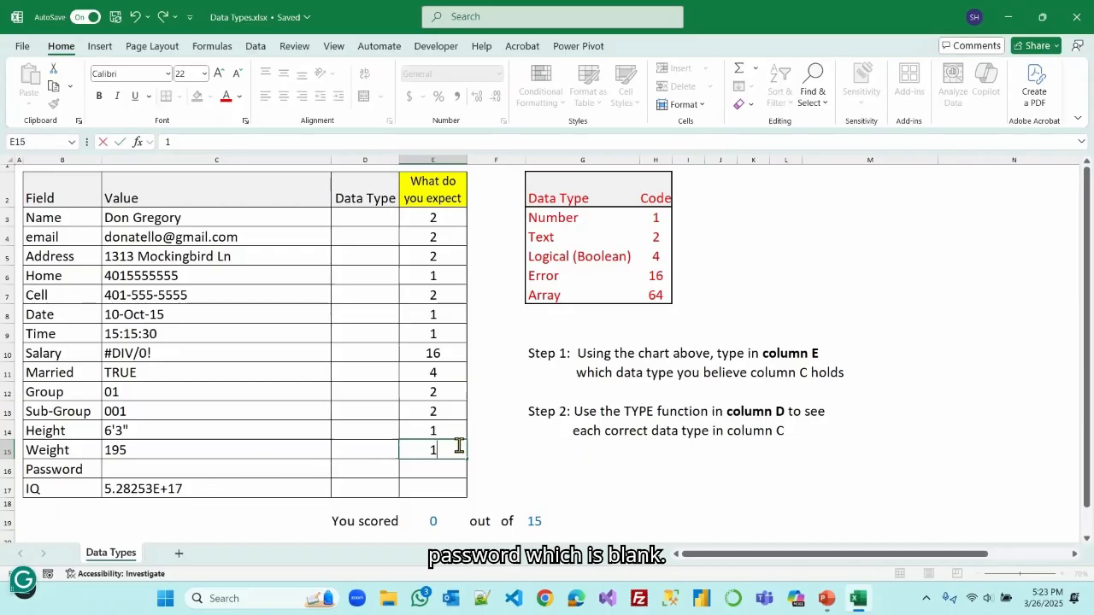
Step: Enter the expected code 2 for the Password row and 1 for IQ in column E, and check the IQ cell's full stored value
left_click(433, 472)
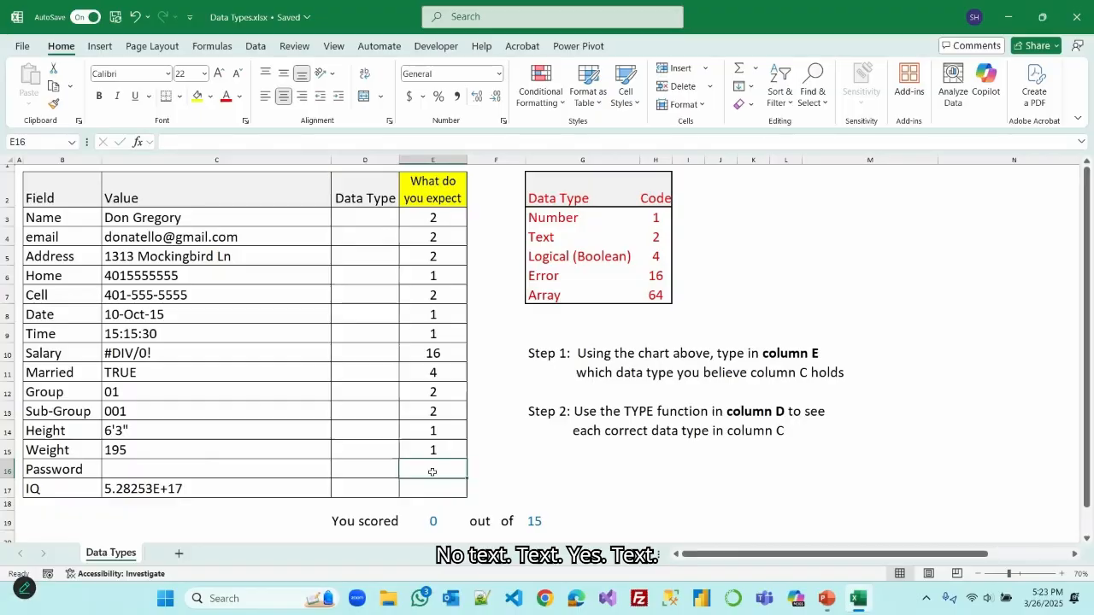
type("2")
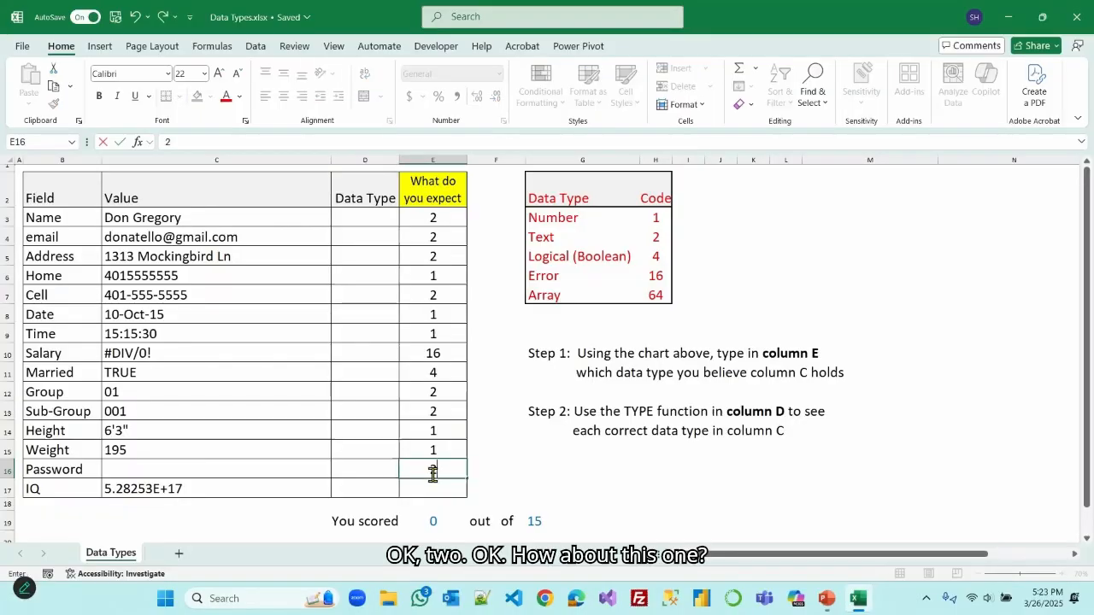
key("Return")
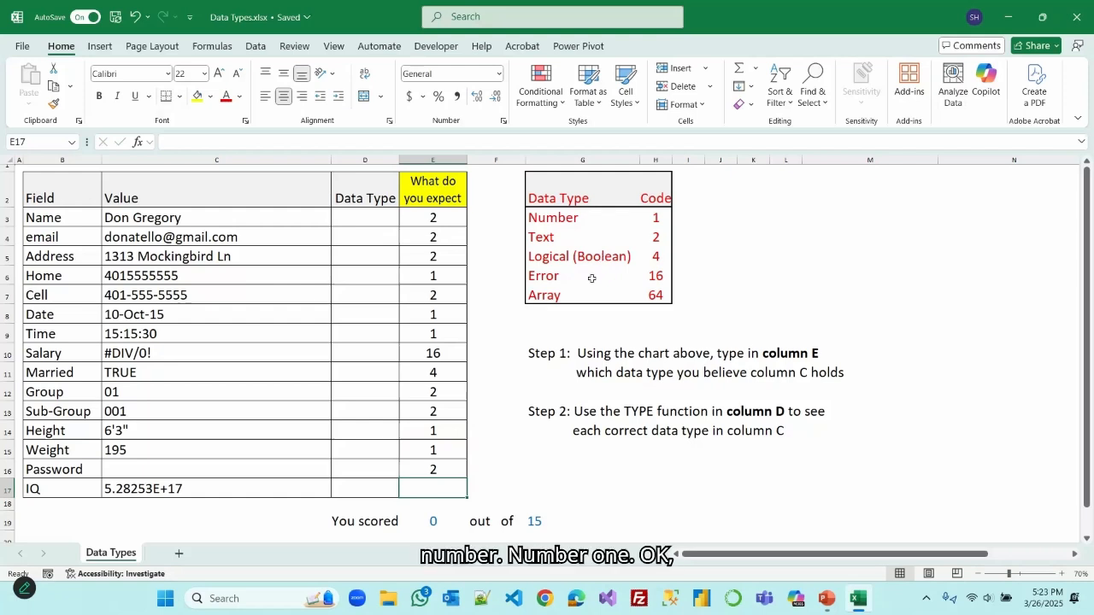
type("1")
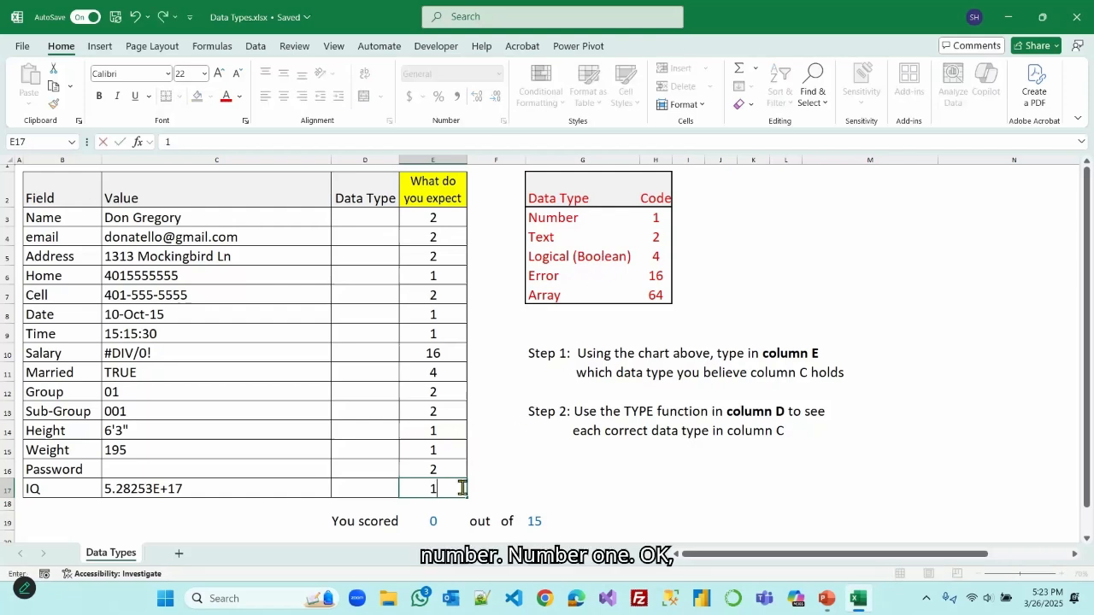
left_click(505, 491)
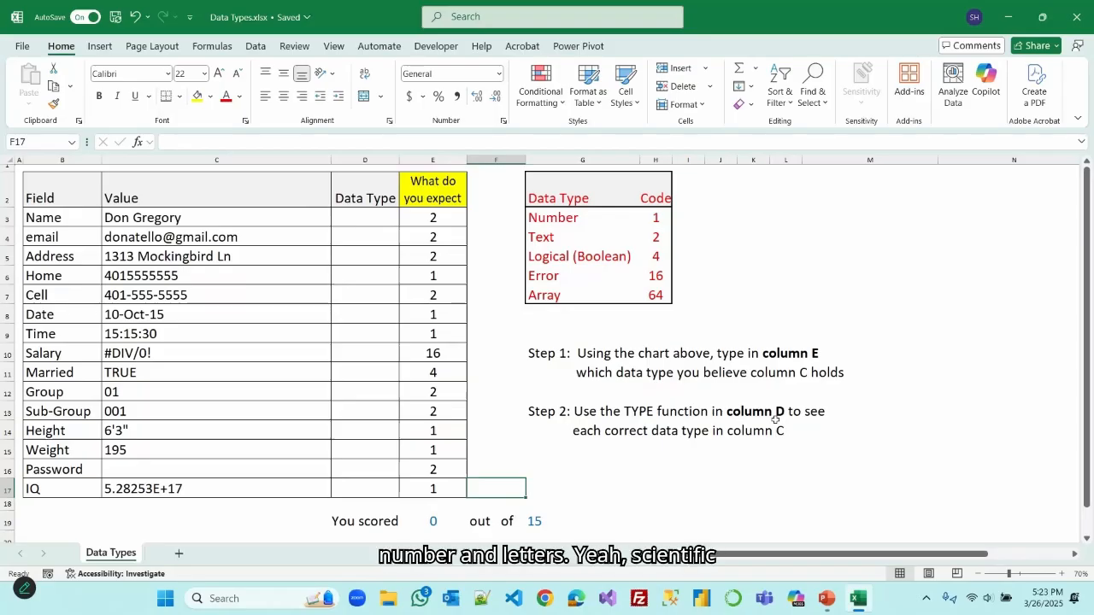
left_click(149, 488)
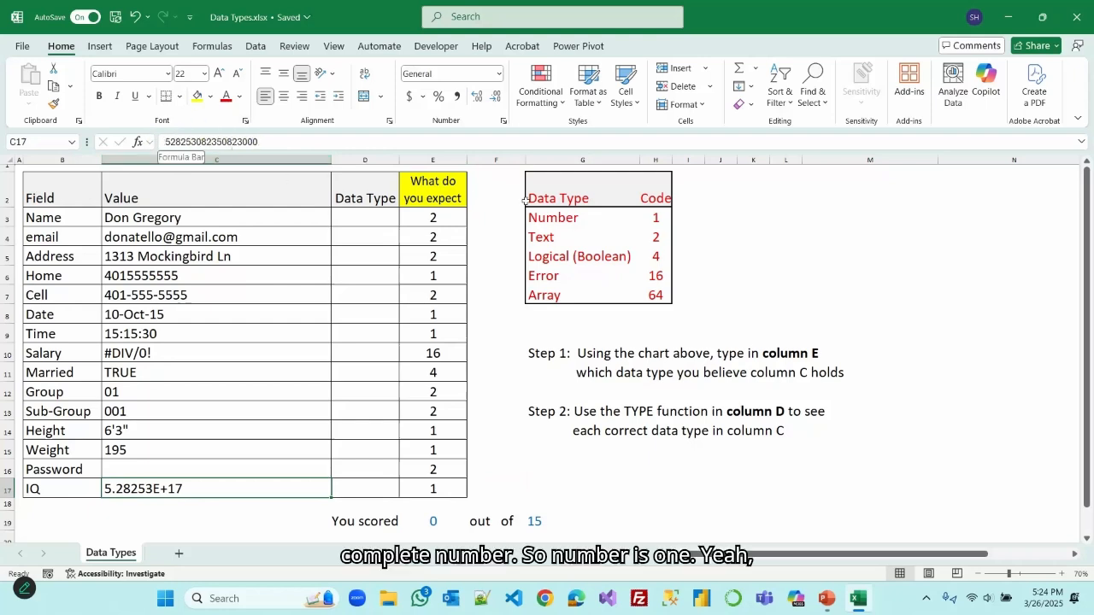
left_click(670, 496)
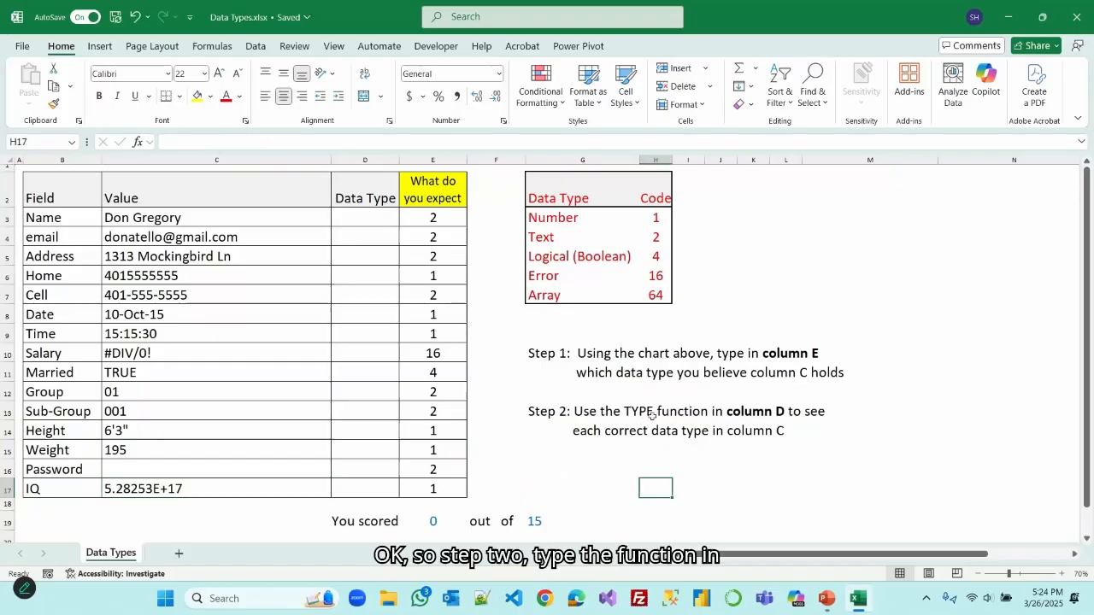
Step: Enter a TYPE formula in cell D3 that returns the data type code of the Name value in C3
left_click(361, 218)
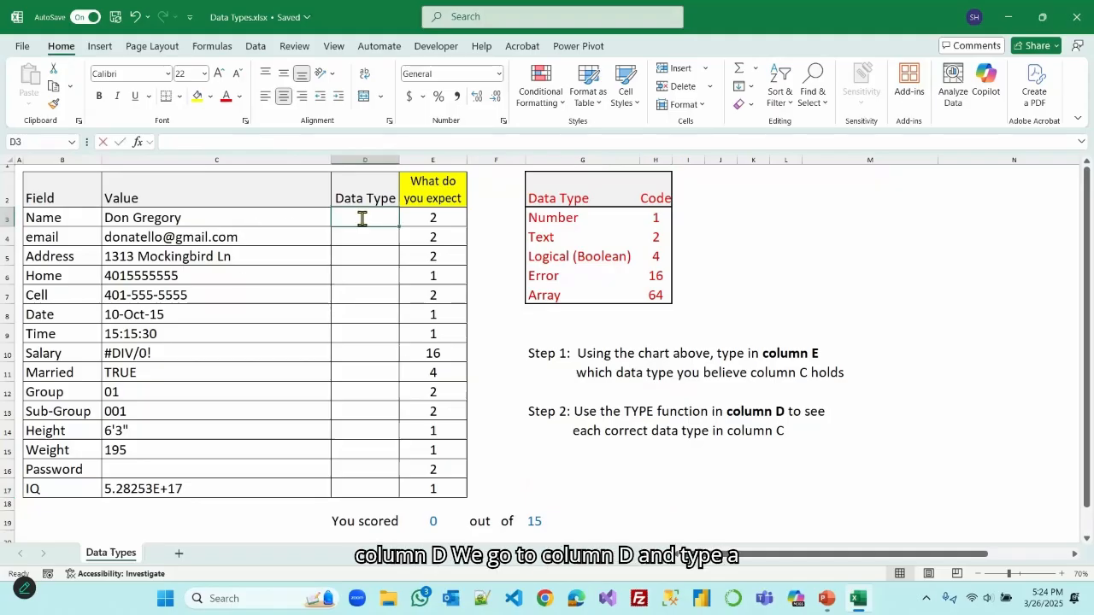
type("=type")
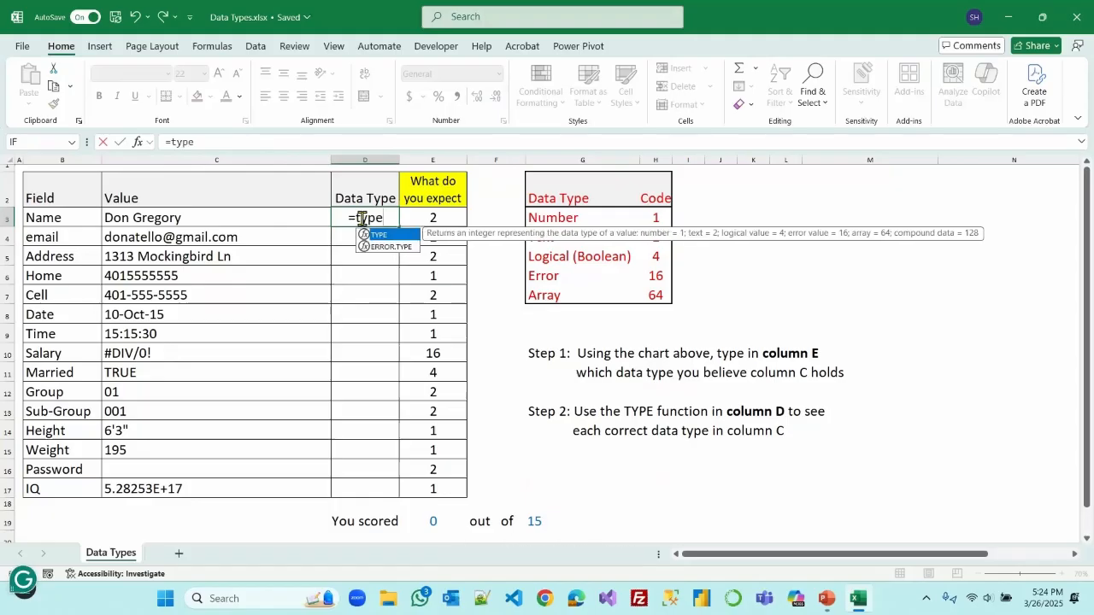
key("Tab")
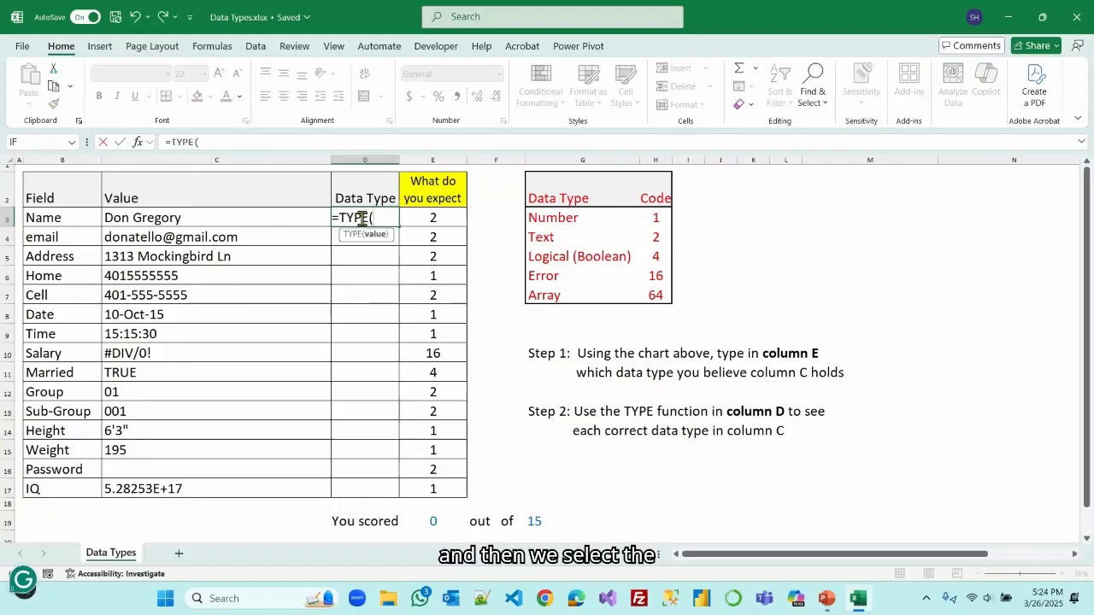
left_click(256, 218)
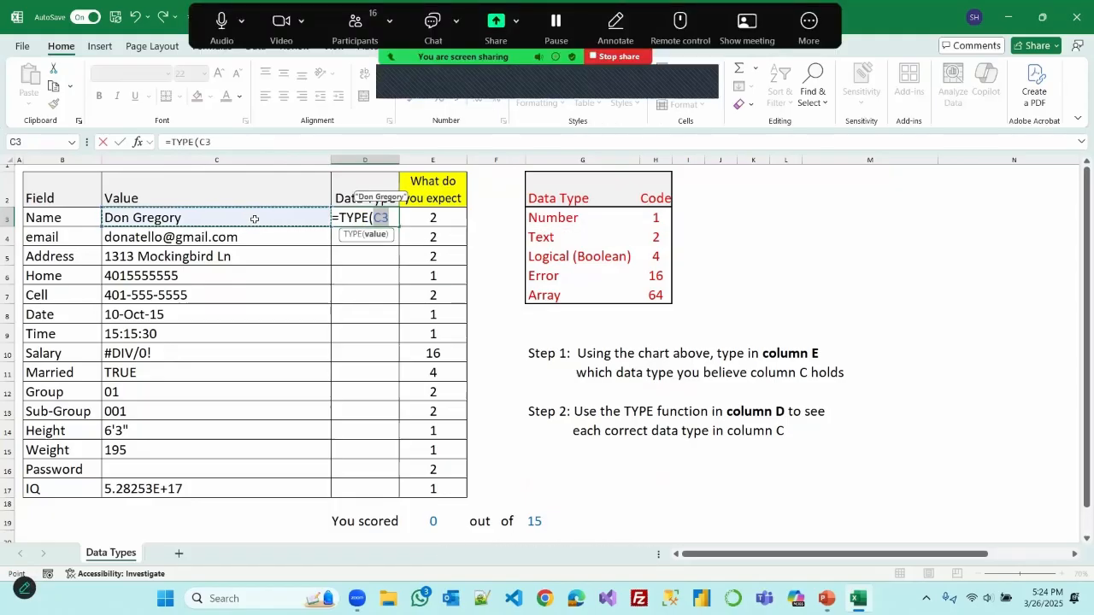
key("Return")
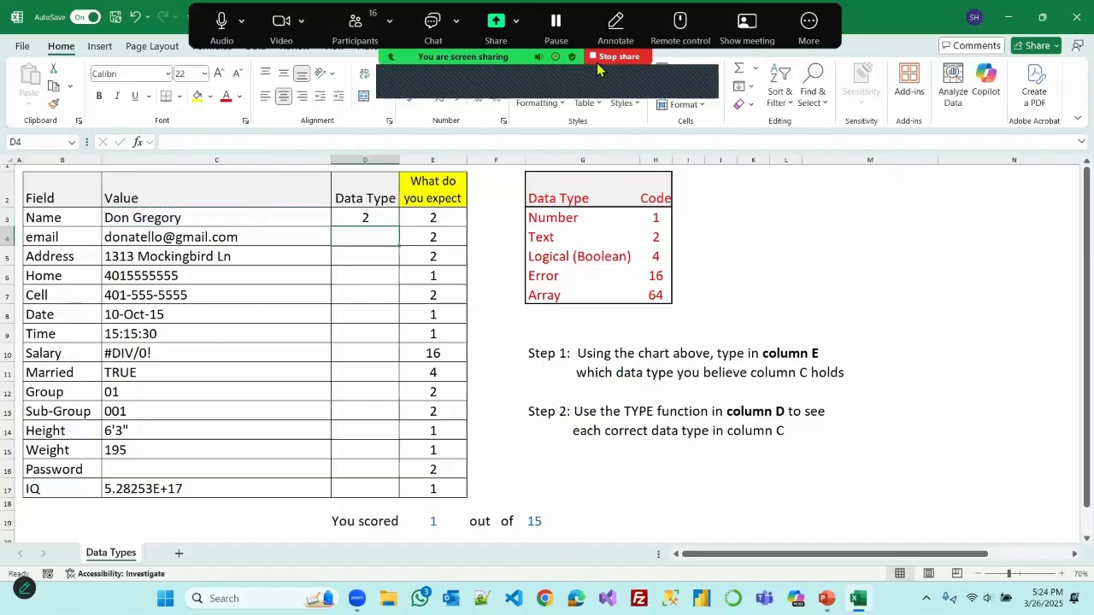
Step: Fill the TYPE formula from D3 down the Data Type column through the IQ row
left_click(377, 219)
double_click(398, 226)
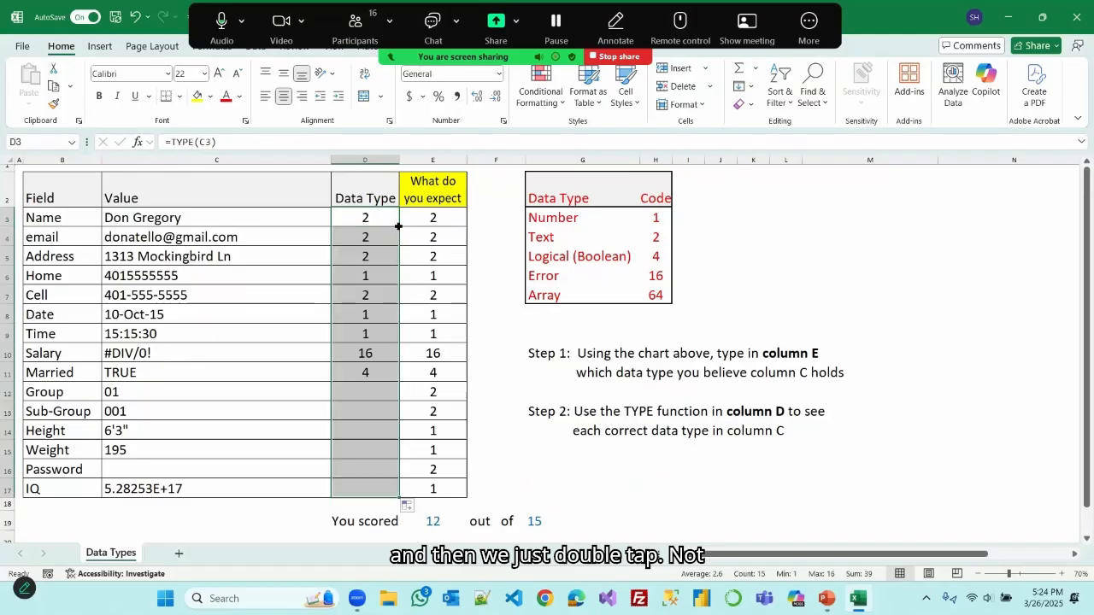
left_click(654, 493)
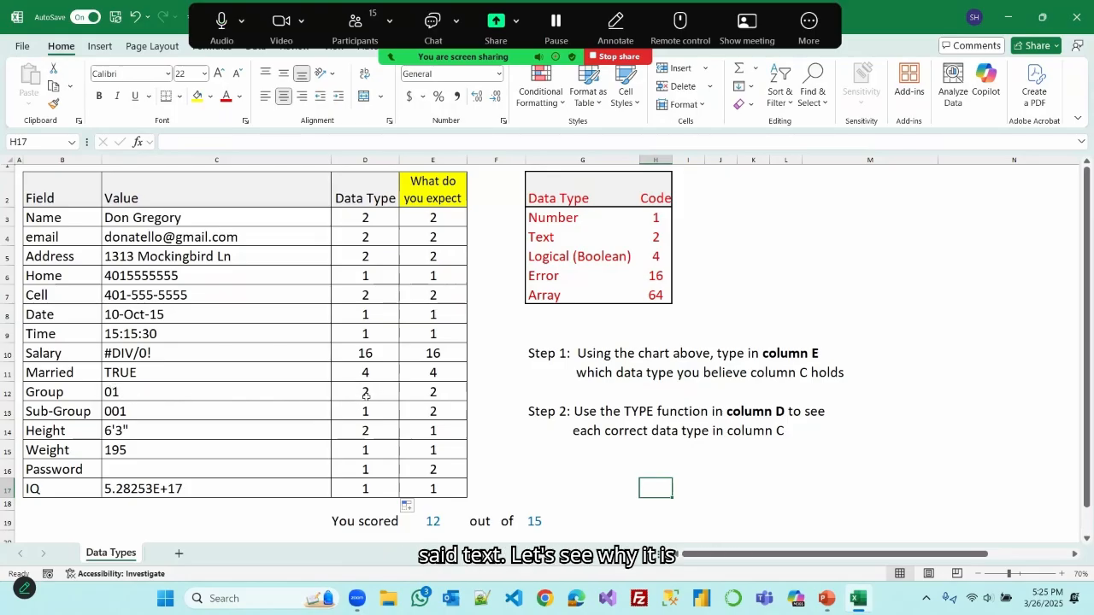
Step: Compare the stored Group and Sub-Group values, and change the expected code for Sub-Group to 1
left_click(167, 393)
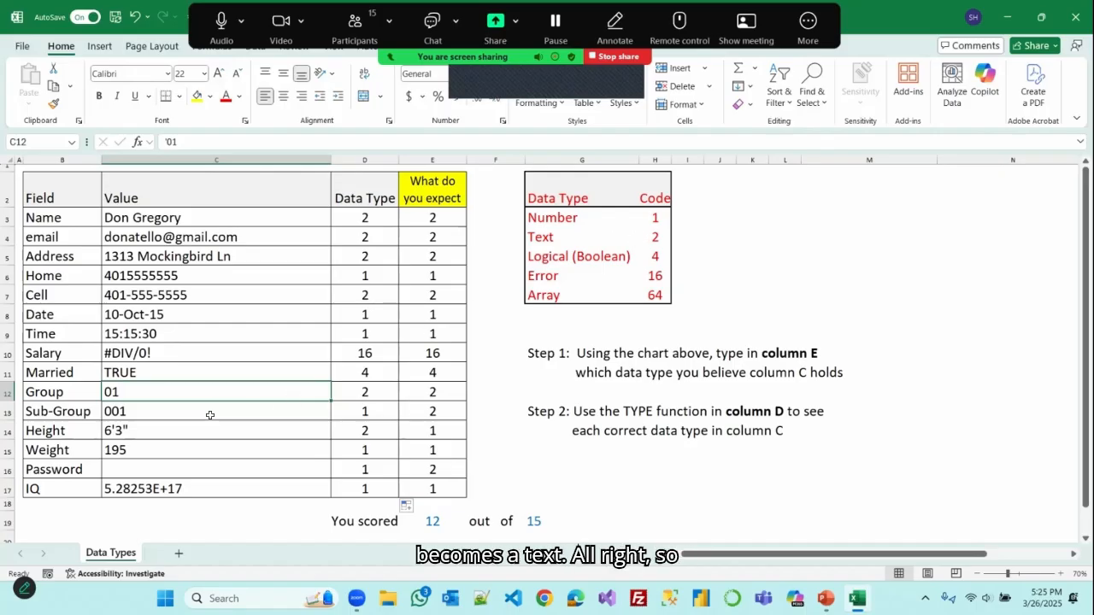
left_click(277, 411)
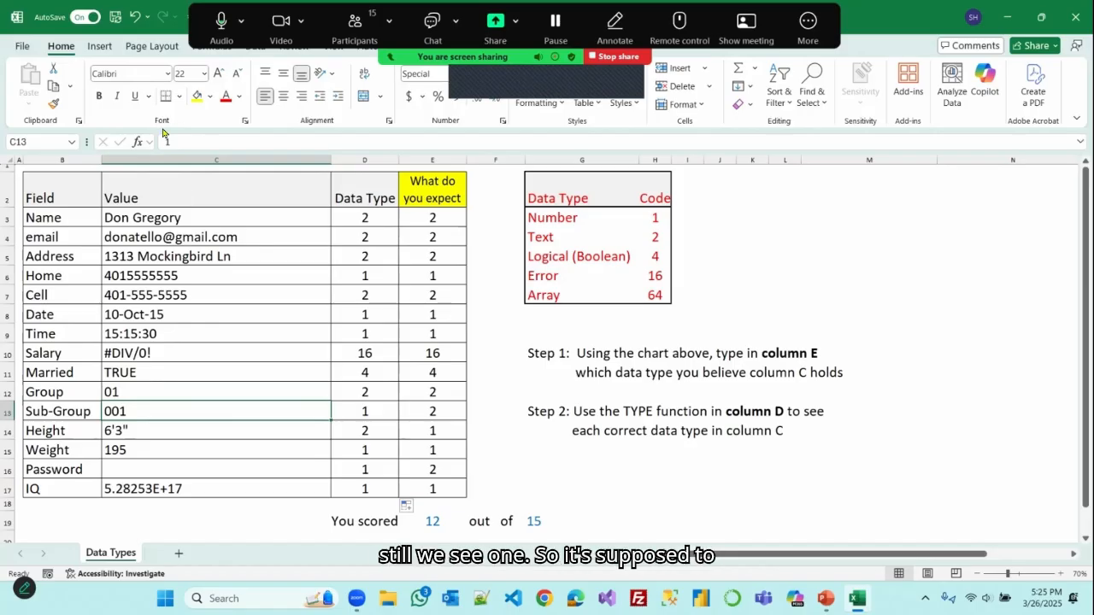
left_click(368, 411)
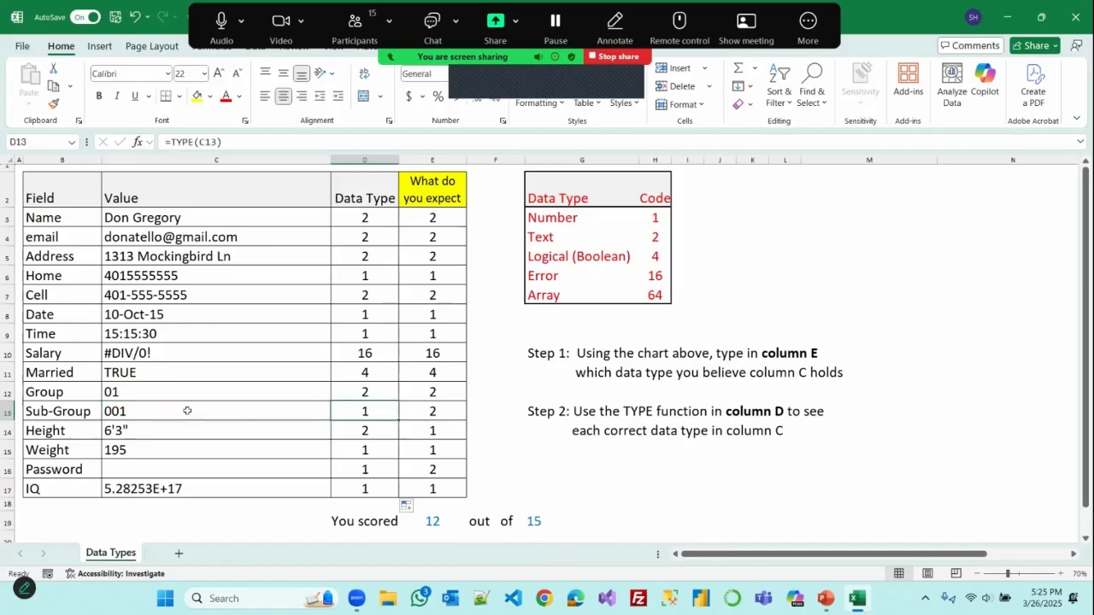
left_click(160, 412)
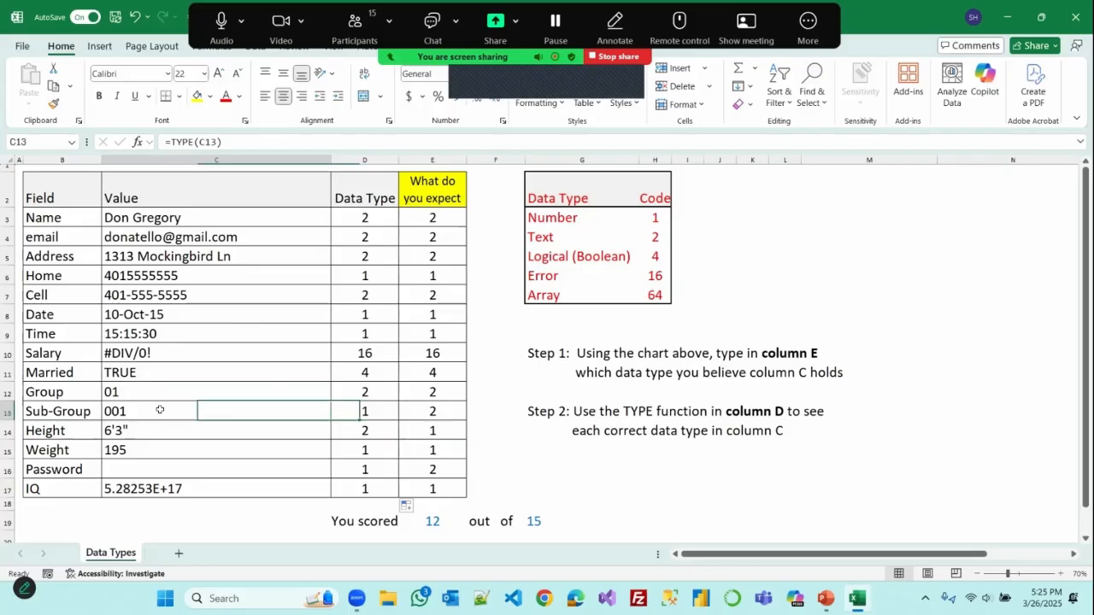
left_click(376, 409)
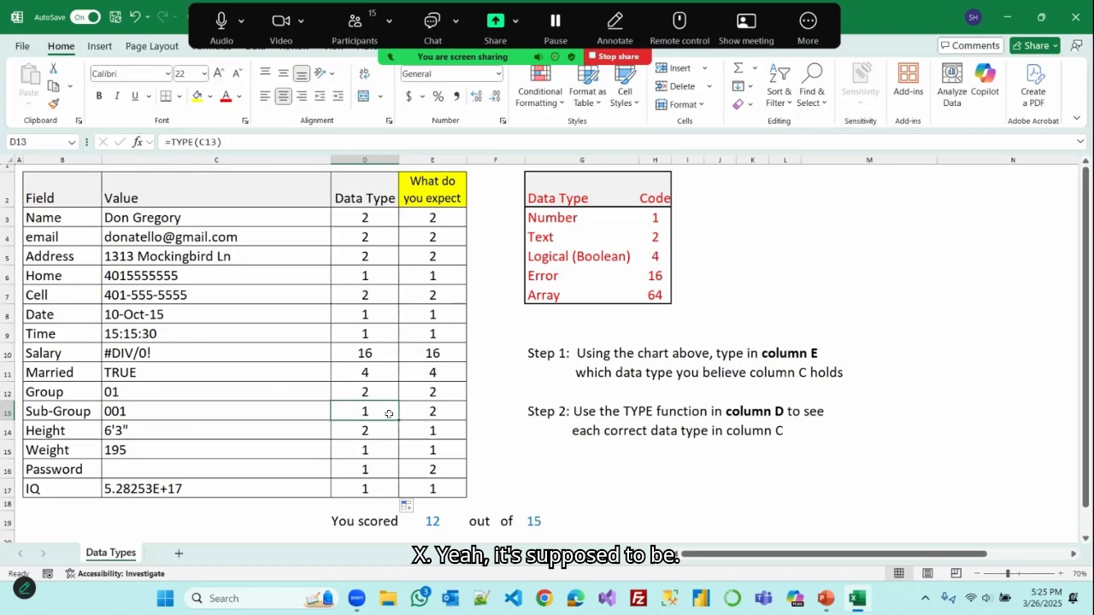
left_click(430, 410)
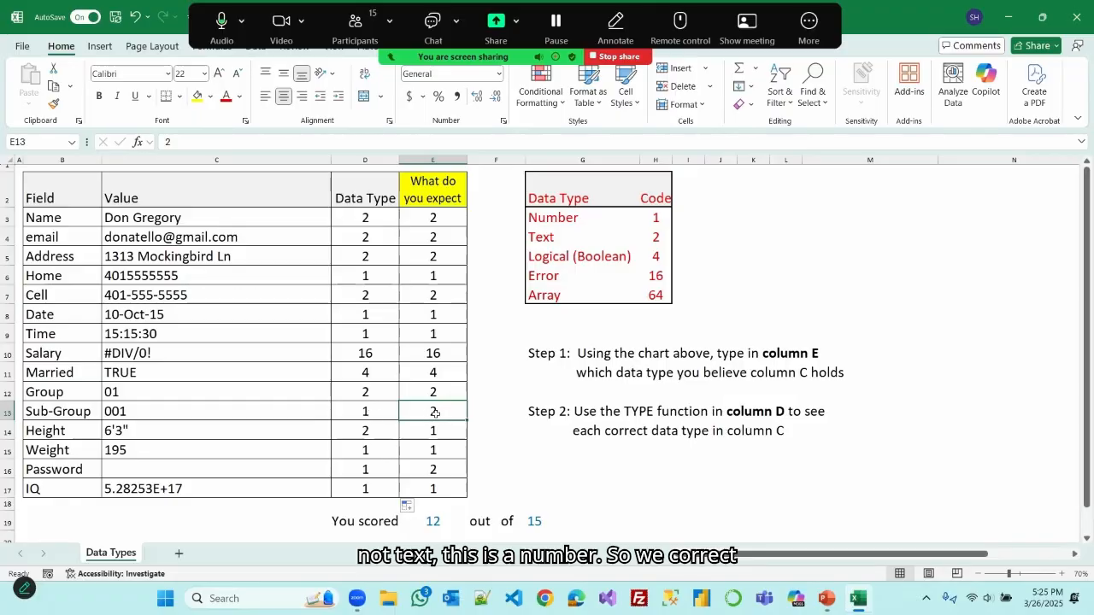
type("1")
left_click(542, 452)
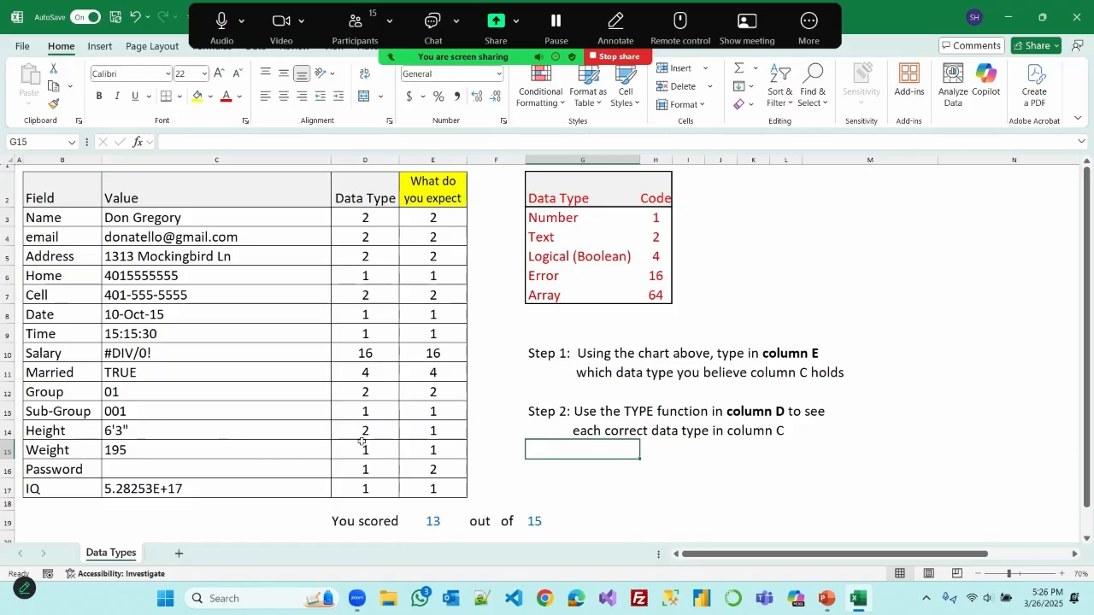
Step: Correct the expected codes in column E to 2 for Height and 1 for Password
left_click(434, 433)
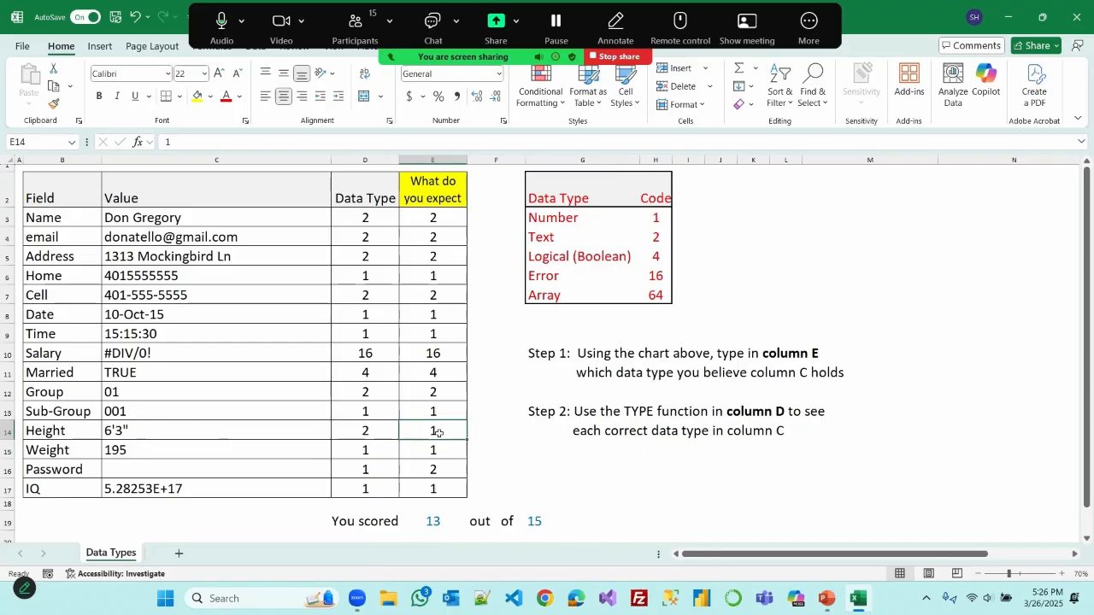
type("2")
left_click(539, 468)
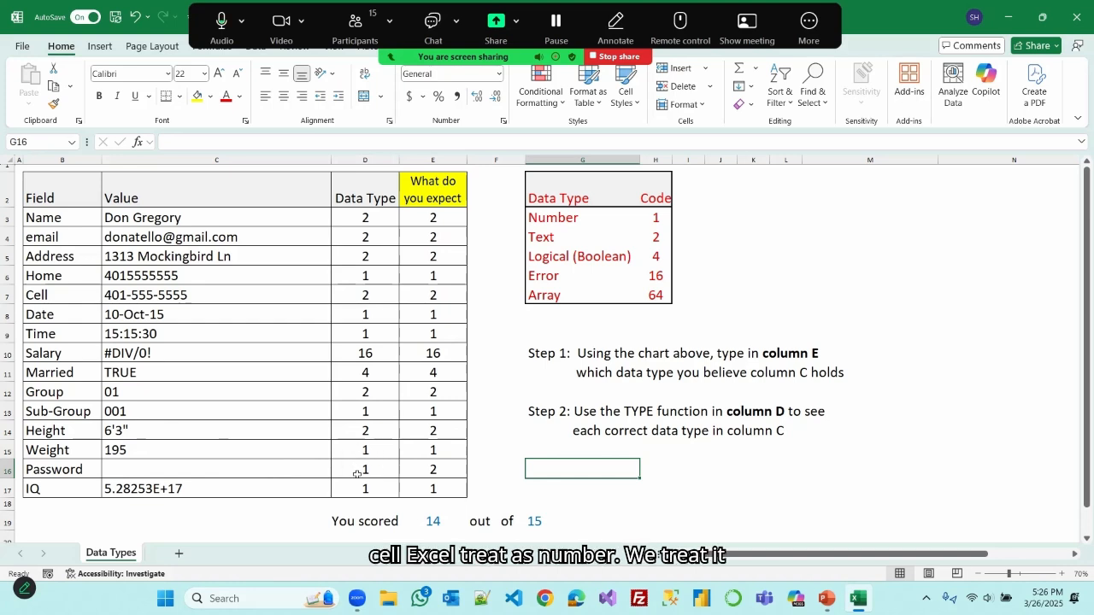
left_click(431, 470)
type("1")
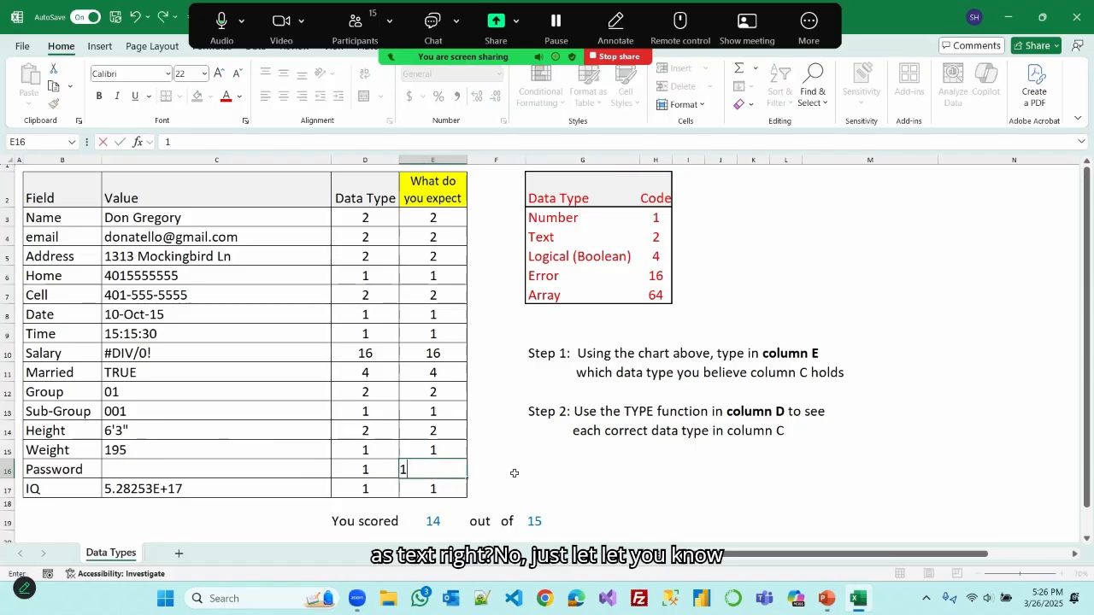
left_click(515, 474)
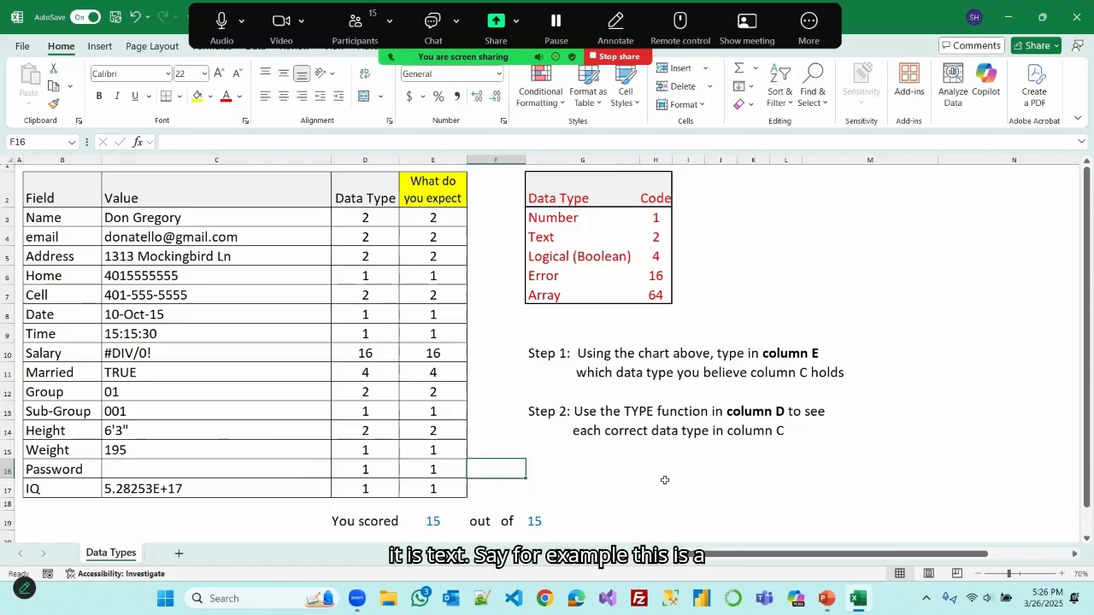
Step: Test the TYPE function on a blank cell with a formula in cell I16, and clear the test formula
left_click(653, 470)
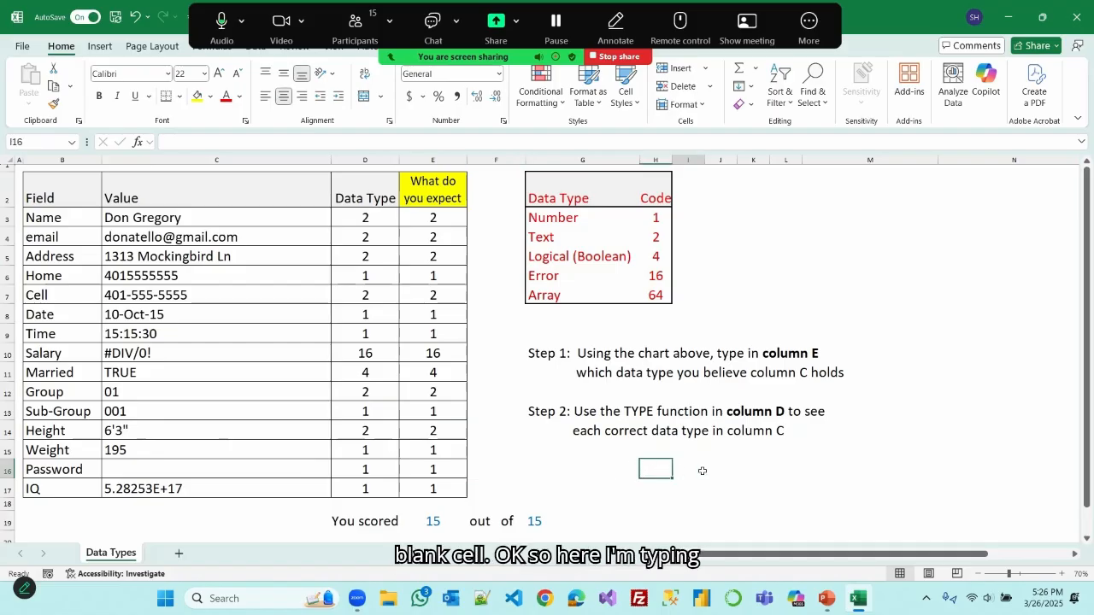
type("ty")
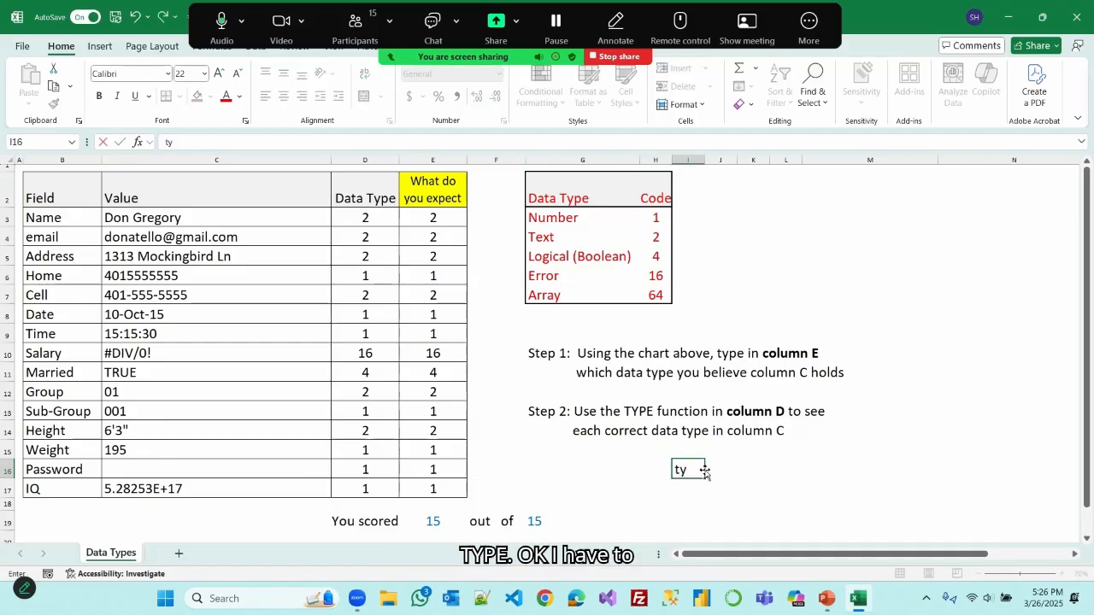
key("Escape")
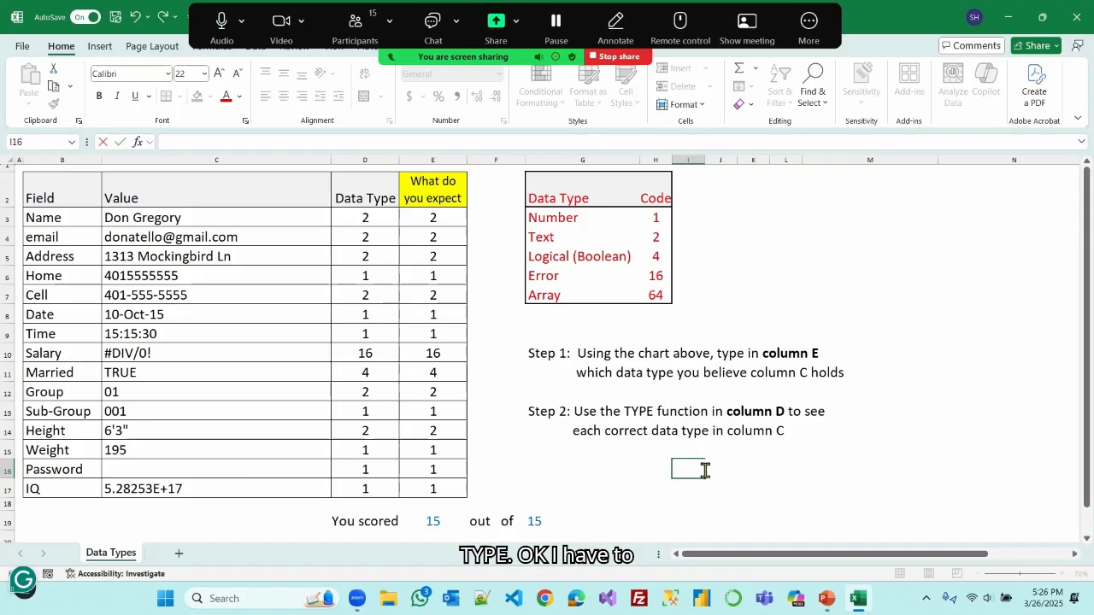
type("=type")
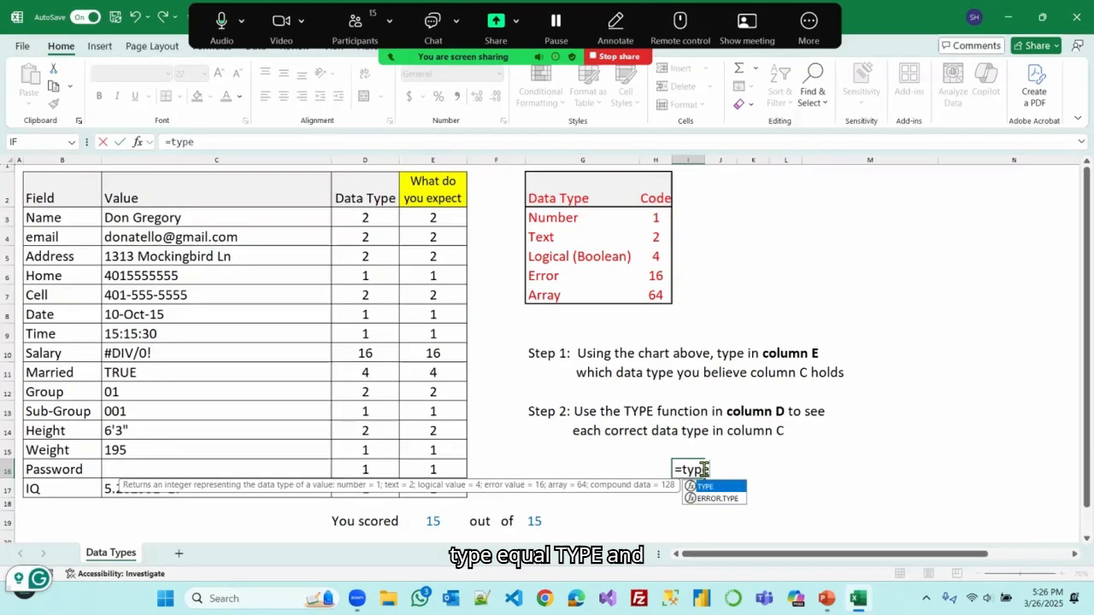
key("Tab")
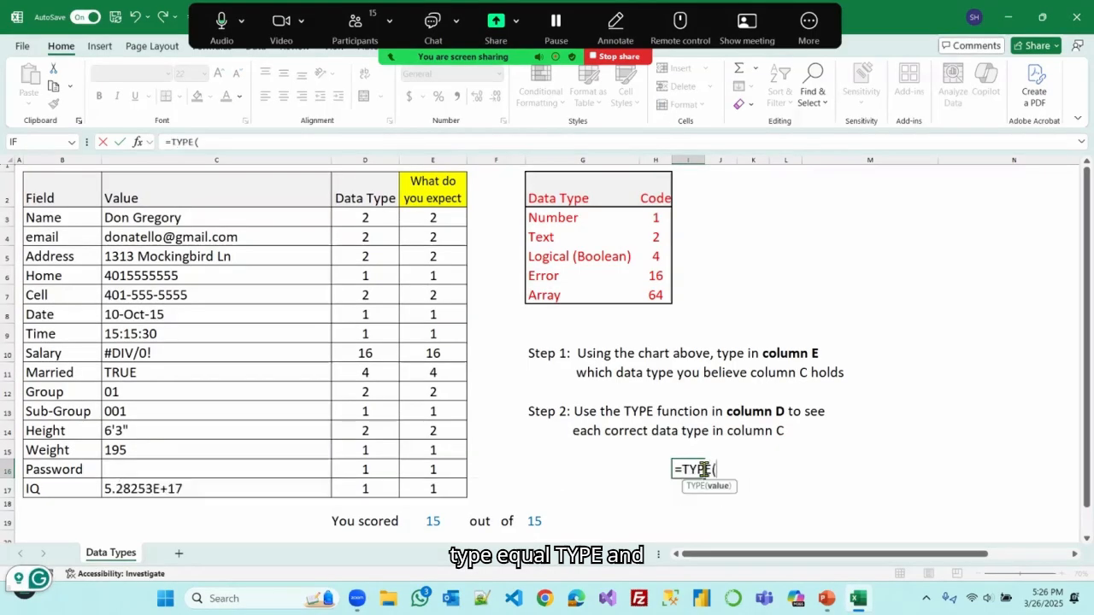
left_click(615, 468)
key("Return")
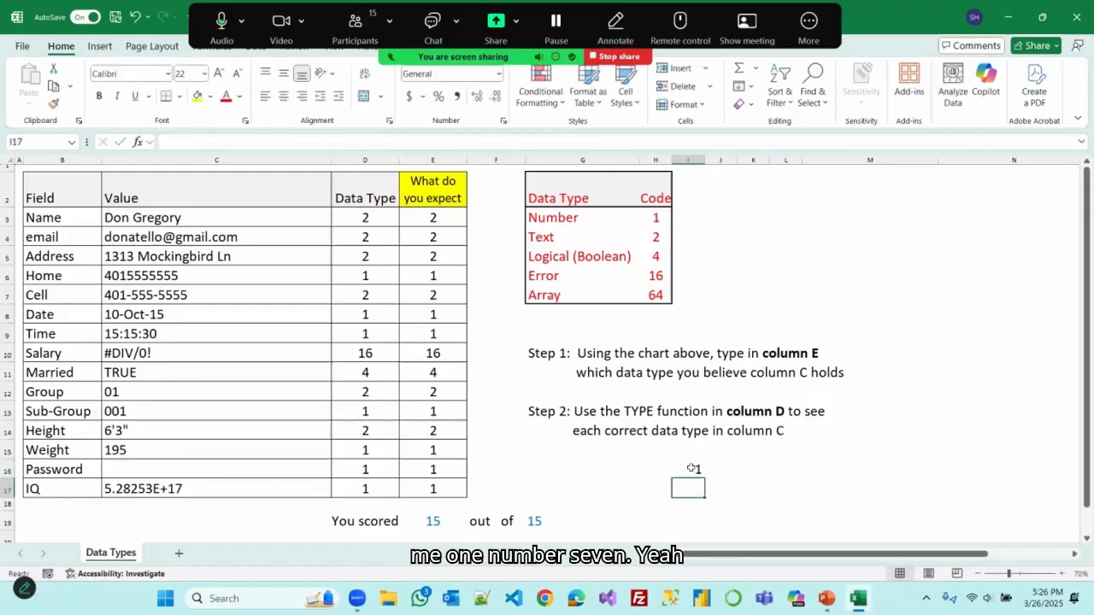
left_click(691, 468)
key("Delete")
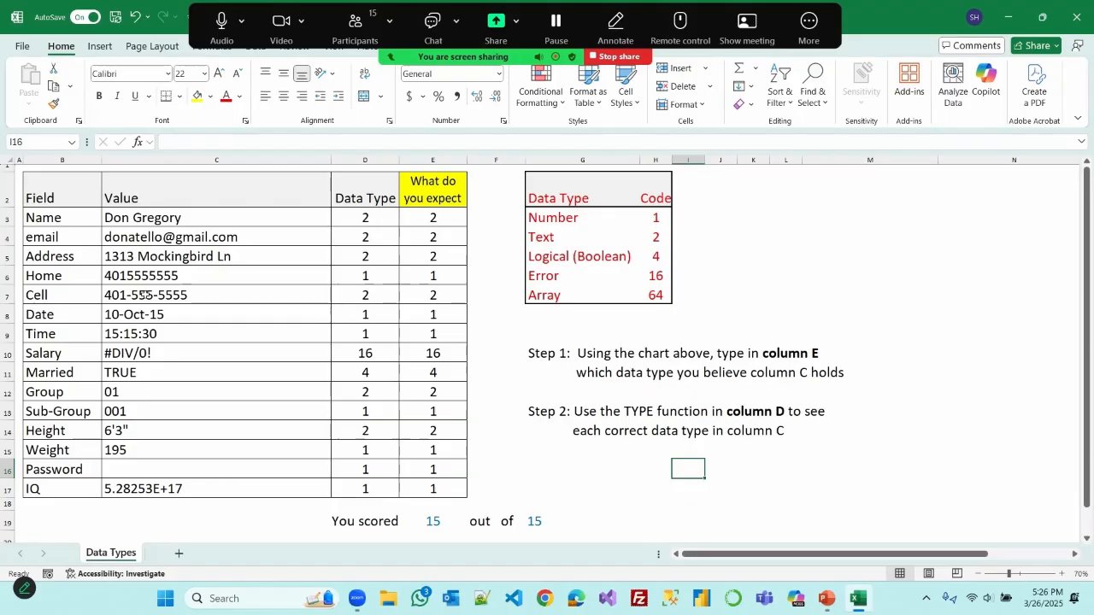
Step: Compare the stored contents of the Home, Cell and Group values in column C
left_click(141, 274)
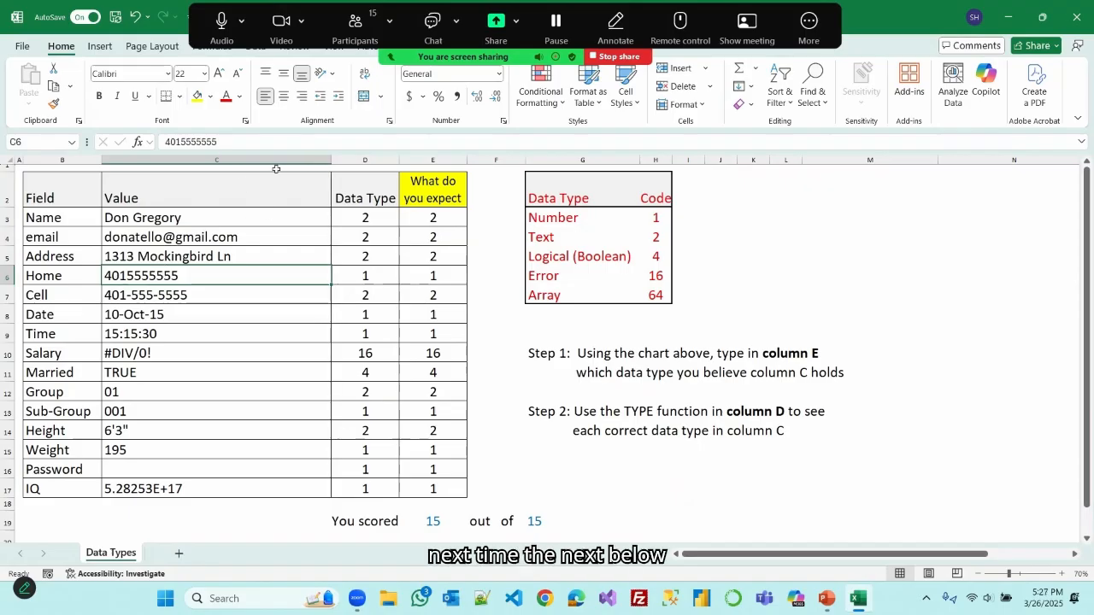
left_click(193, 298)
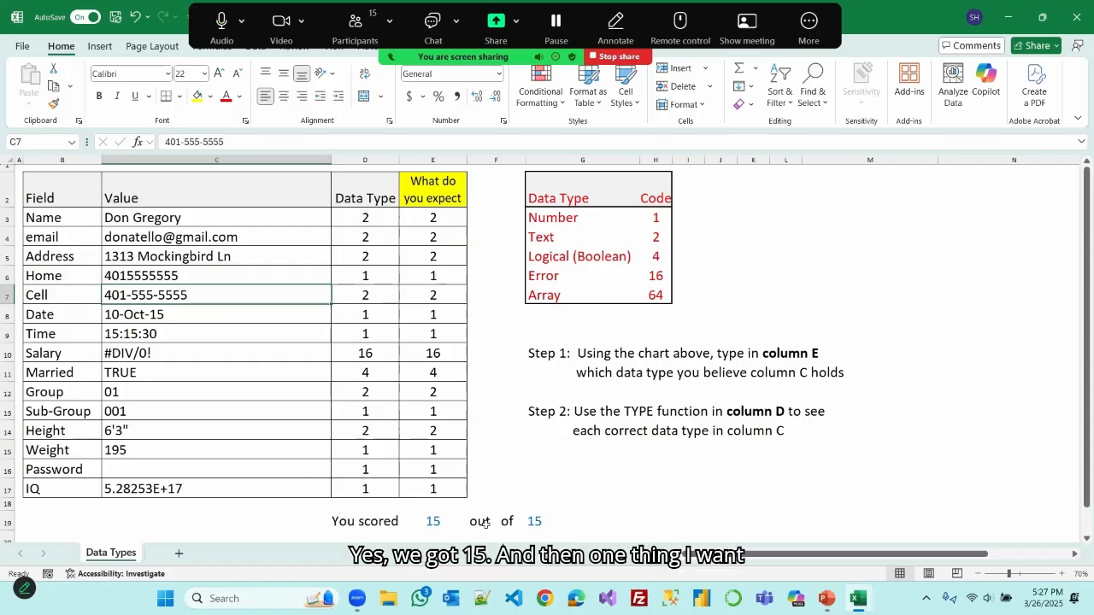
left_click(132, 388)
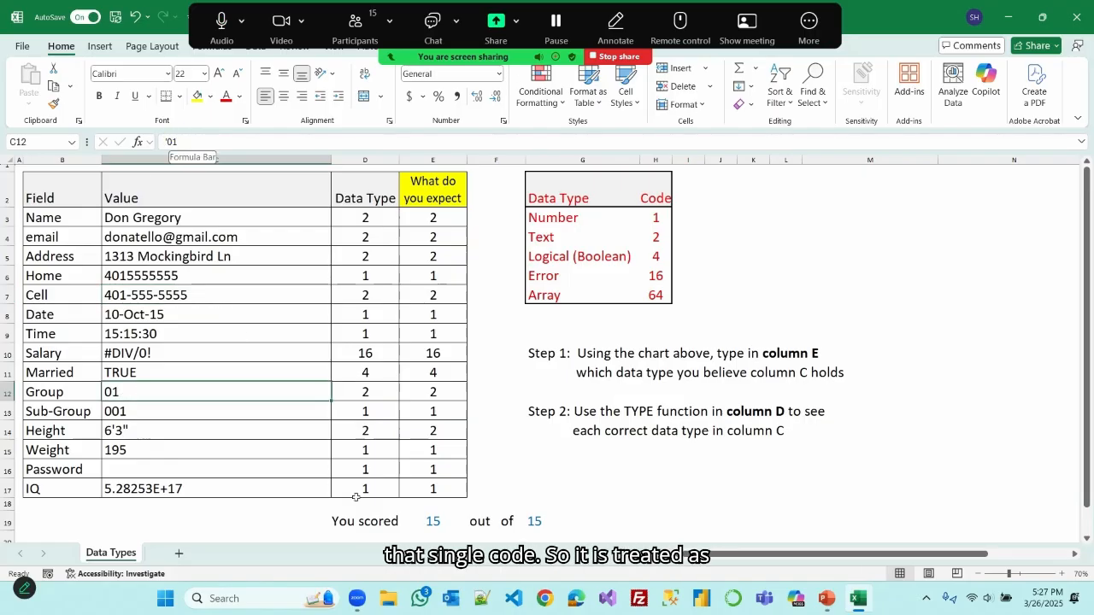
left_click(679, 496)
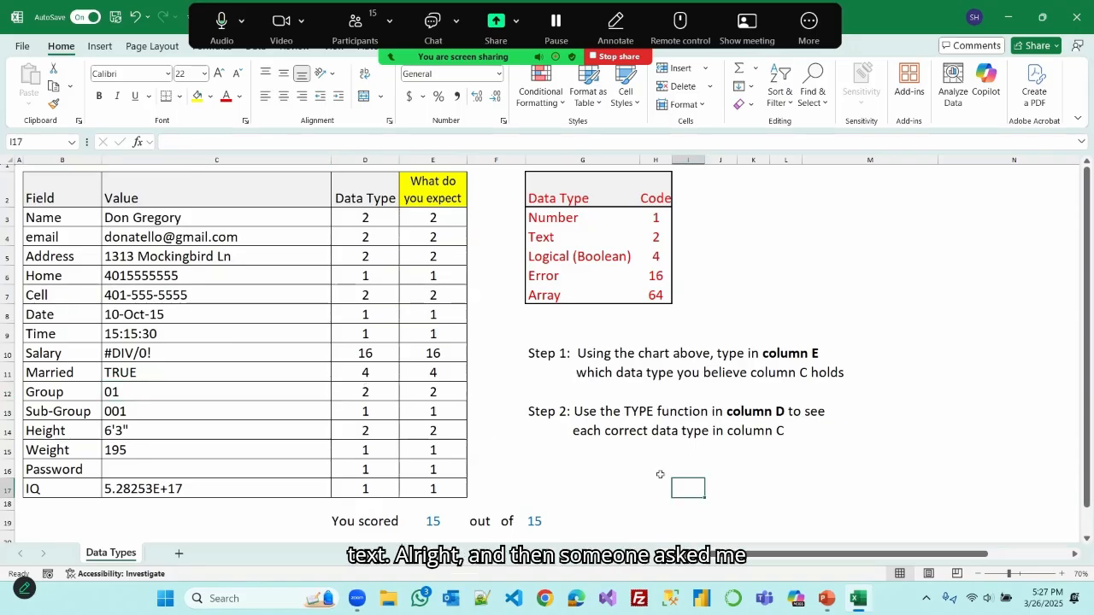
Step: Generate a RANDARRAY of whole numbers in cell L3 with 2 rows, 2 columns, minimum 3 and maximum 5
left_click(562, 298)
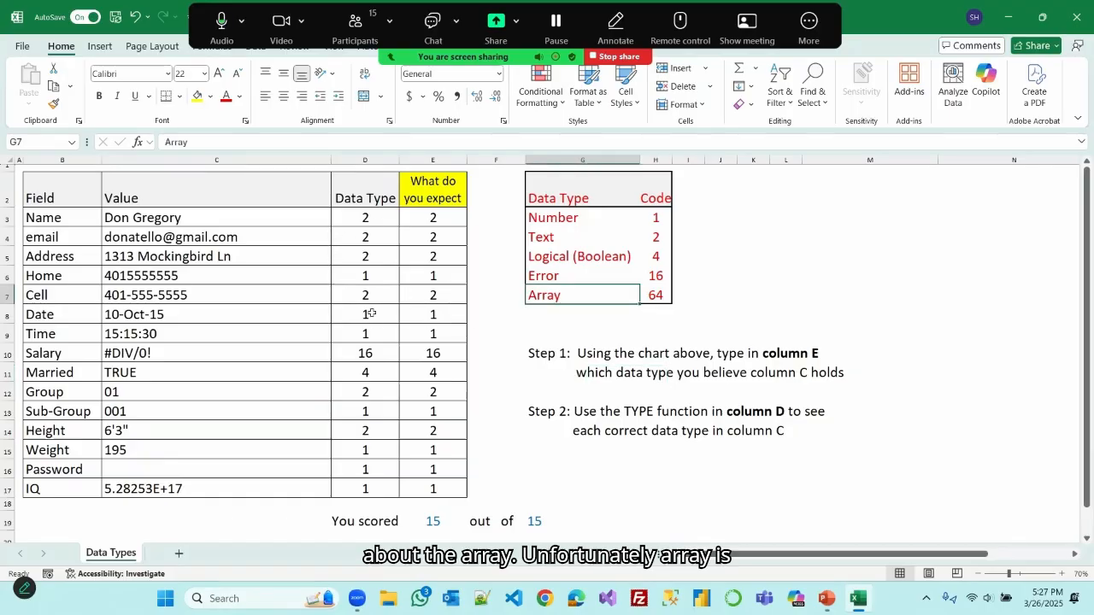
left_click(792, 216)
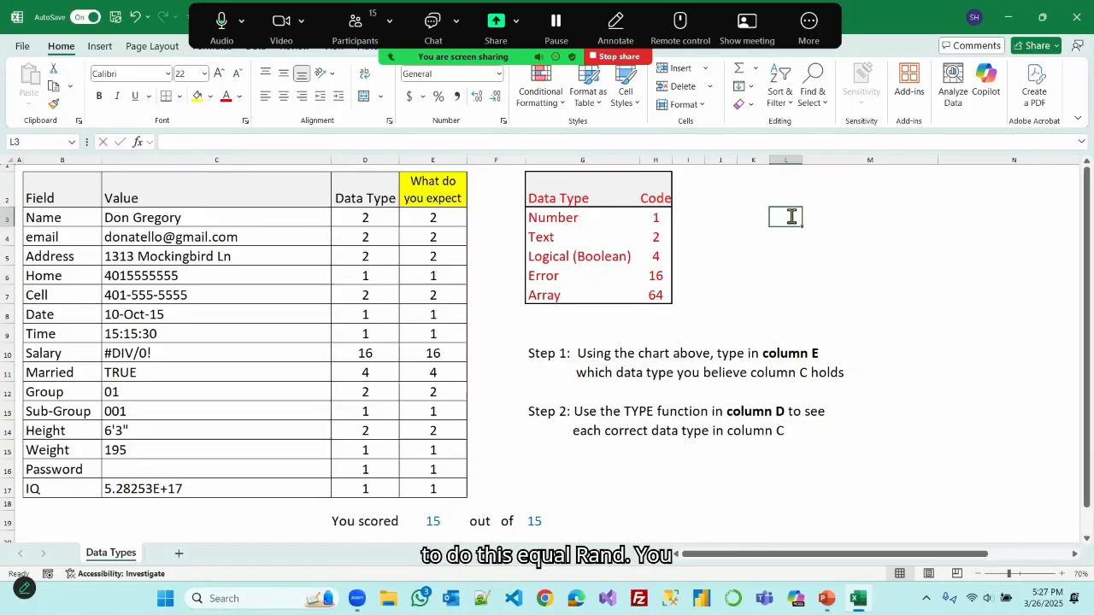
type("=rand")
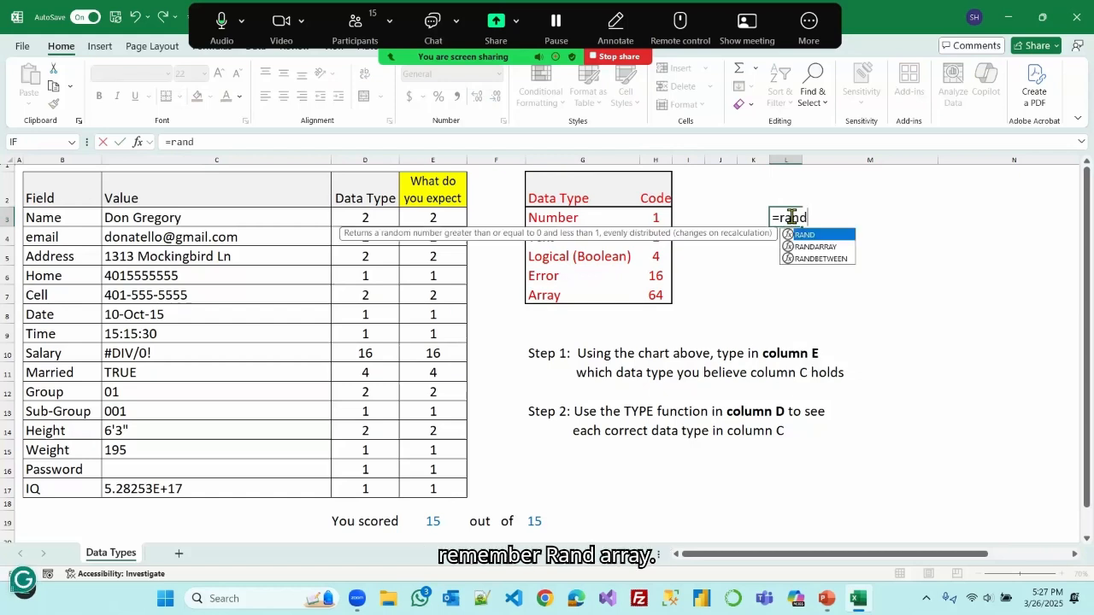
key("Down")
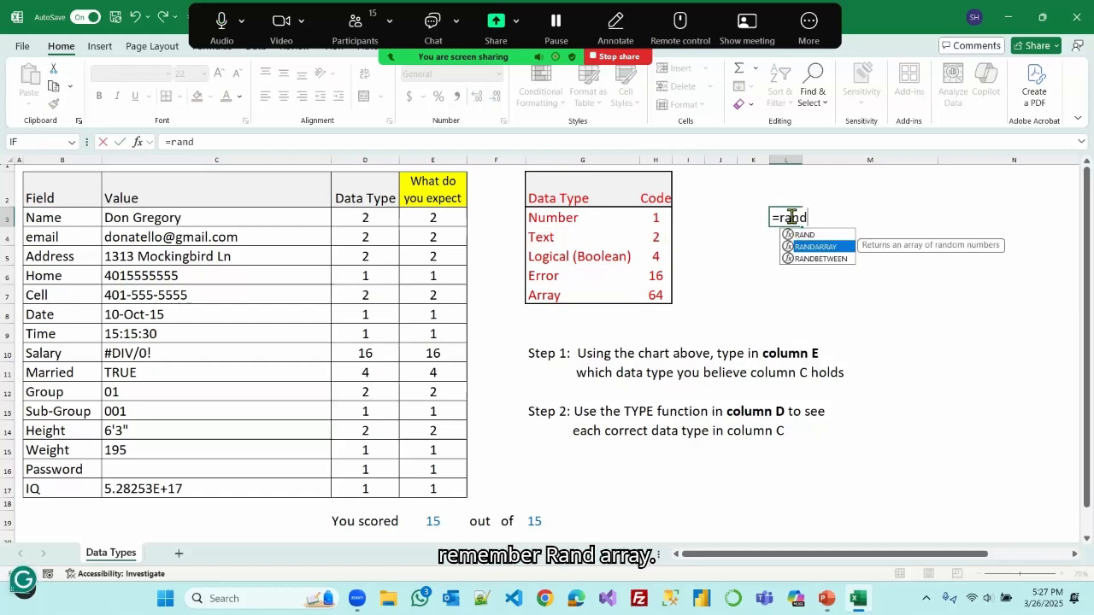
key("Tab")
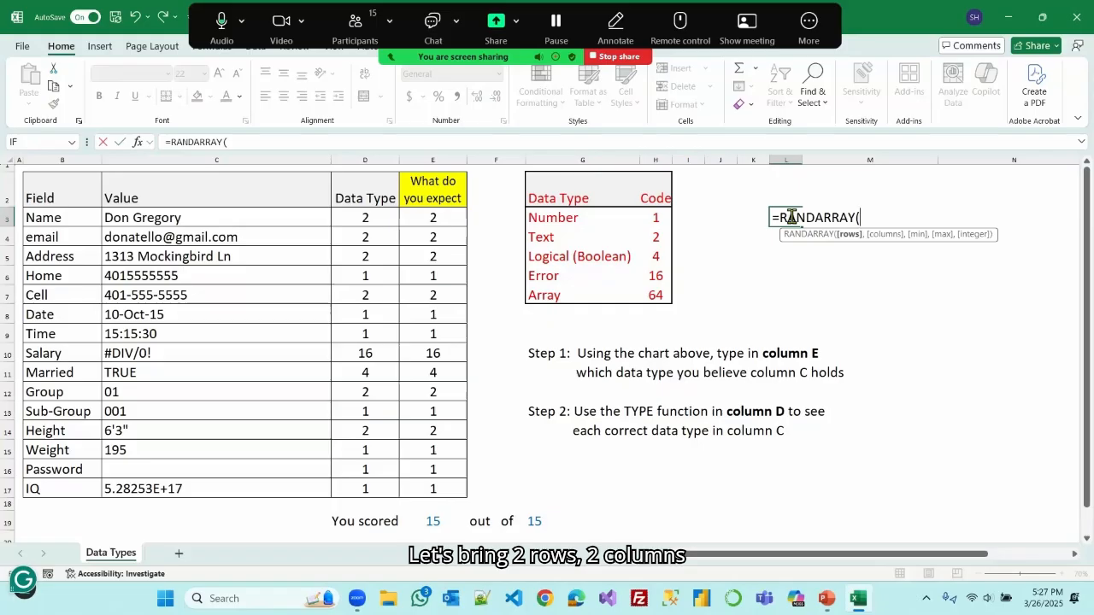
type("2,2,")
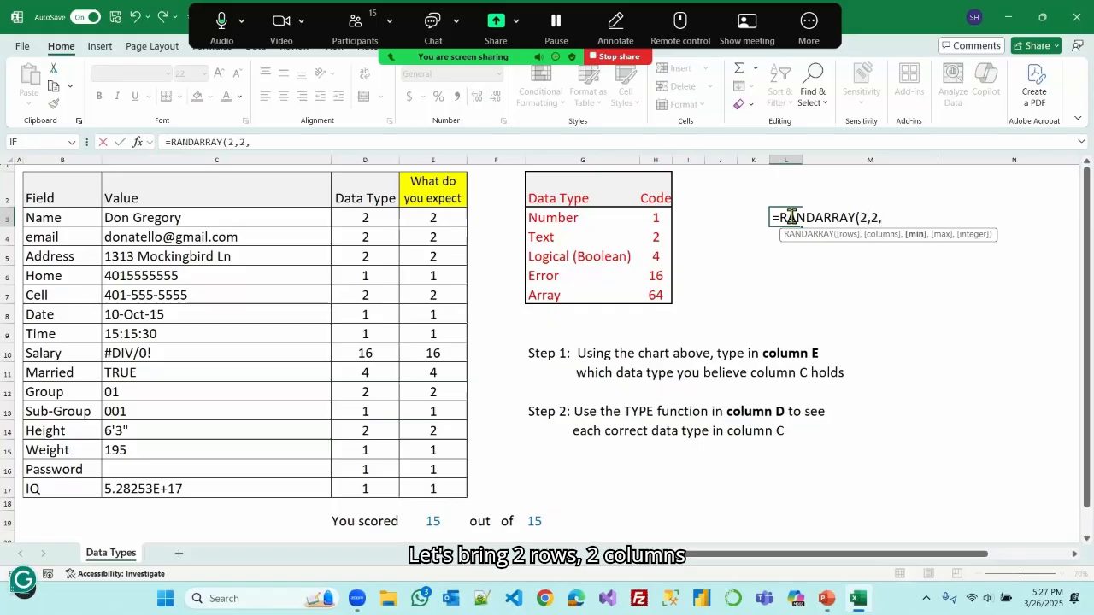
type("3")
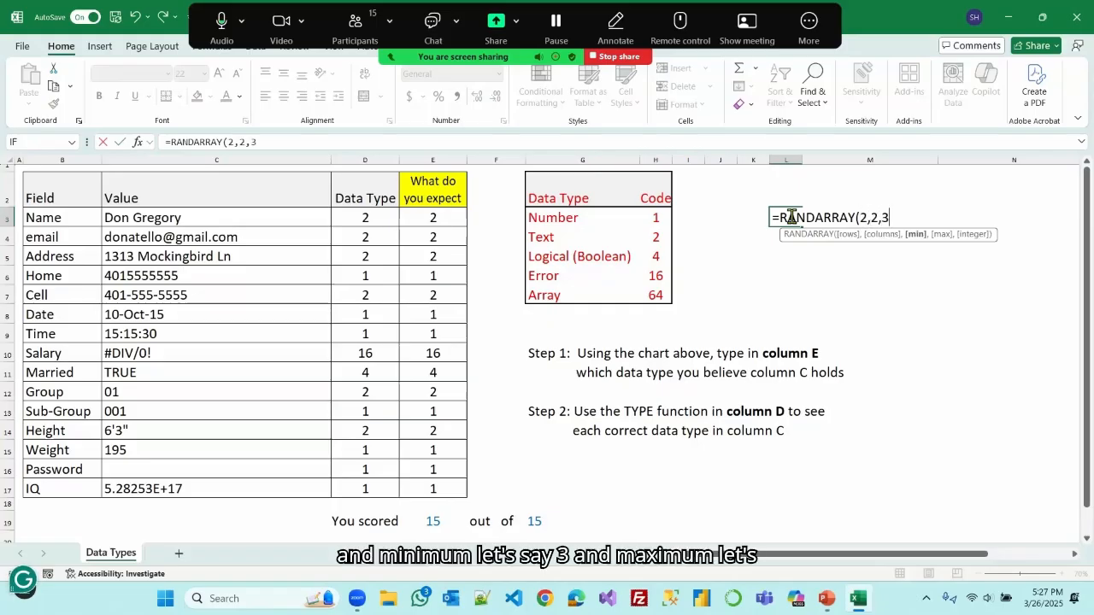
type(",5,")
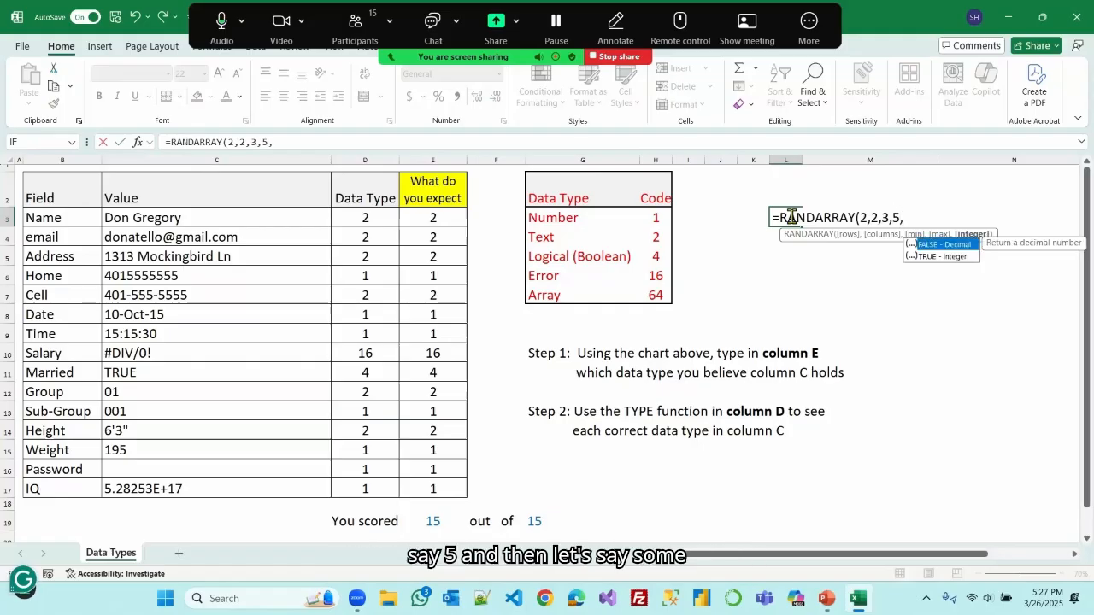
double_click(944, 256)
key("Return")
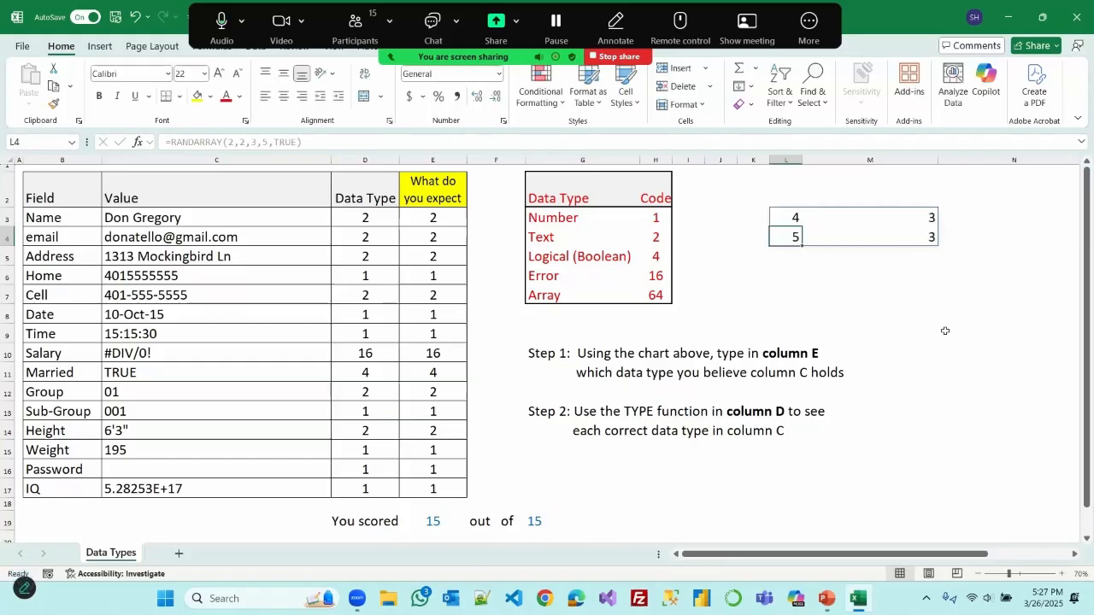
left_click(944, 332)
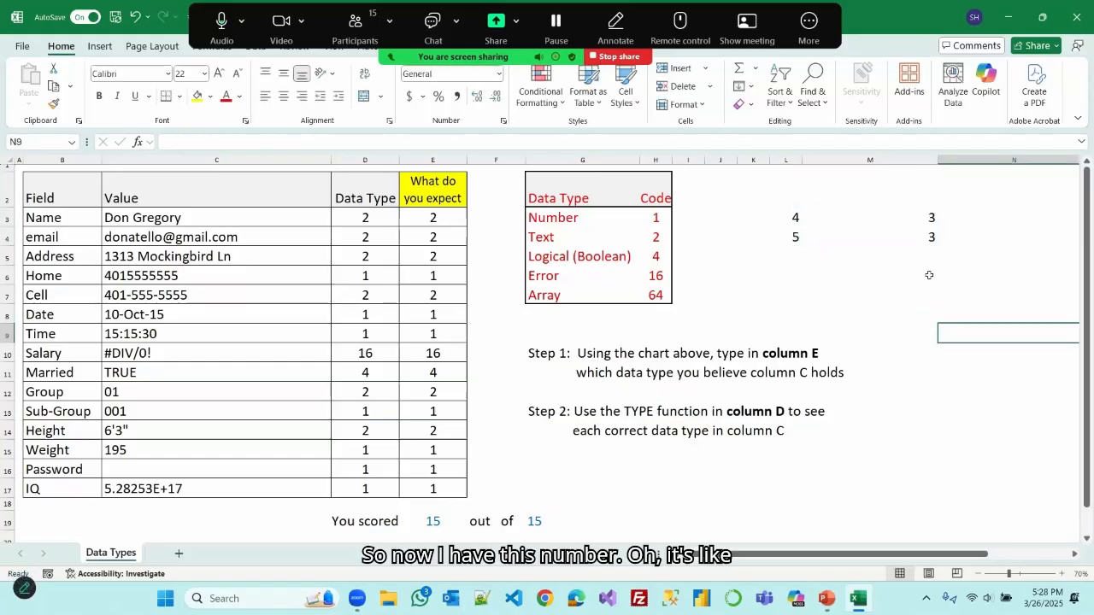
Step: Check the data type of the whole spilled random array with a TYPE formula referencing L3# in cell L6
left_click(796, 218)
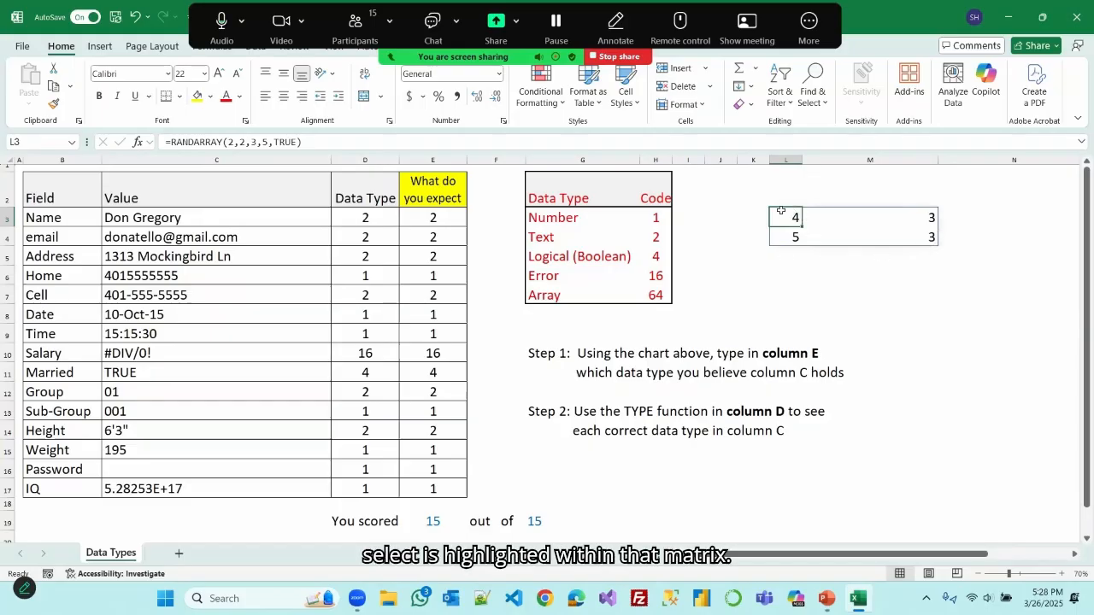
left_click(791, 269)
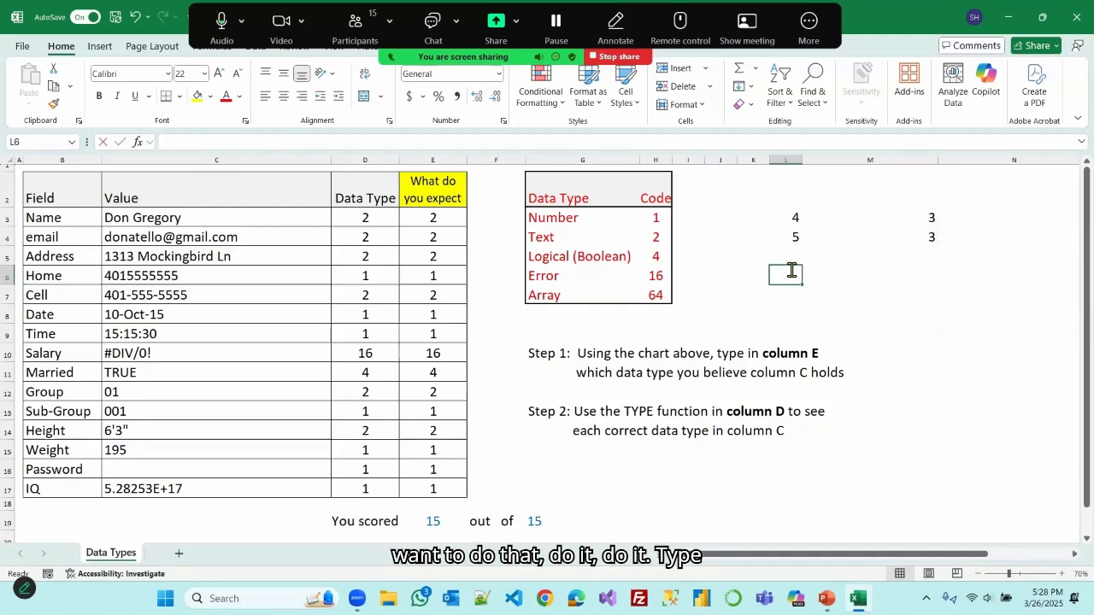
type("=type")
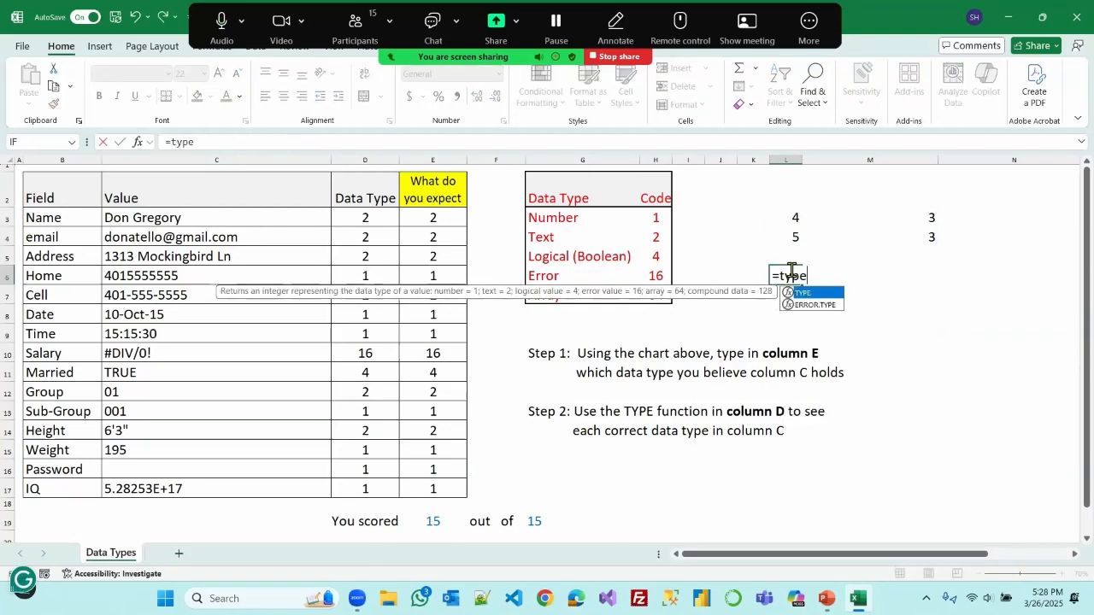
key("Tab")
left_click(795, 219)
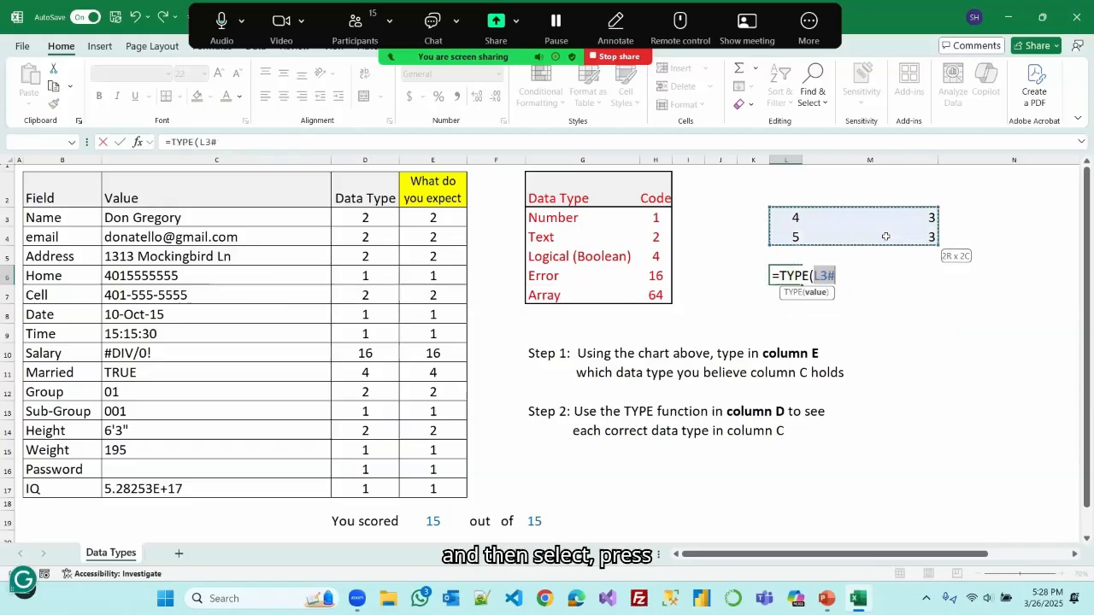
key("Return")
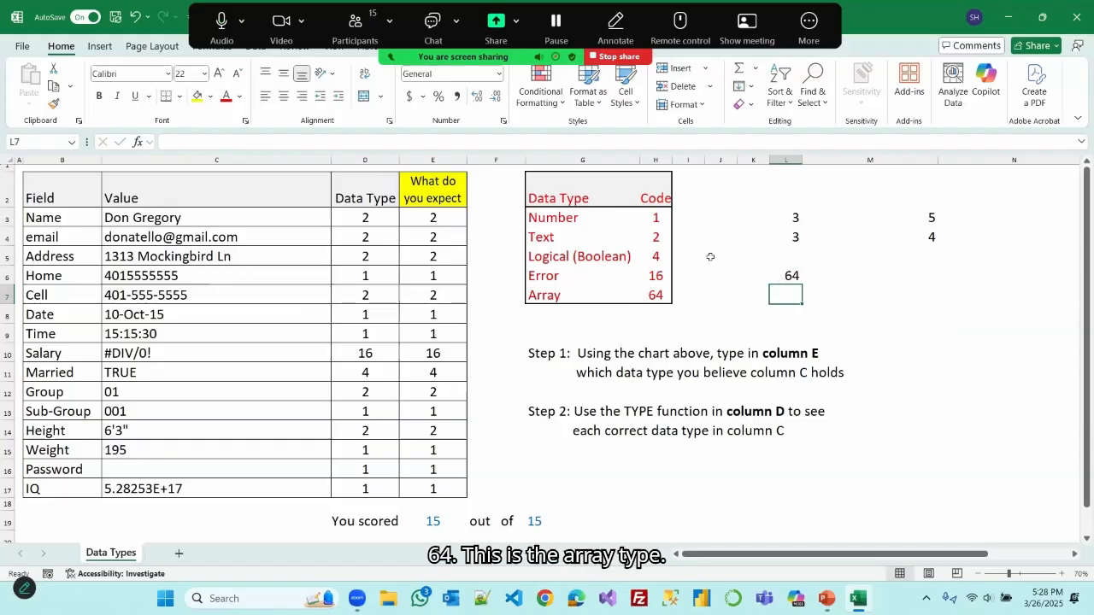
Step: Delete the random array and its TYPE formula from the range L3:M6
left_click_drag(799, 215, 910, 279)
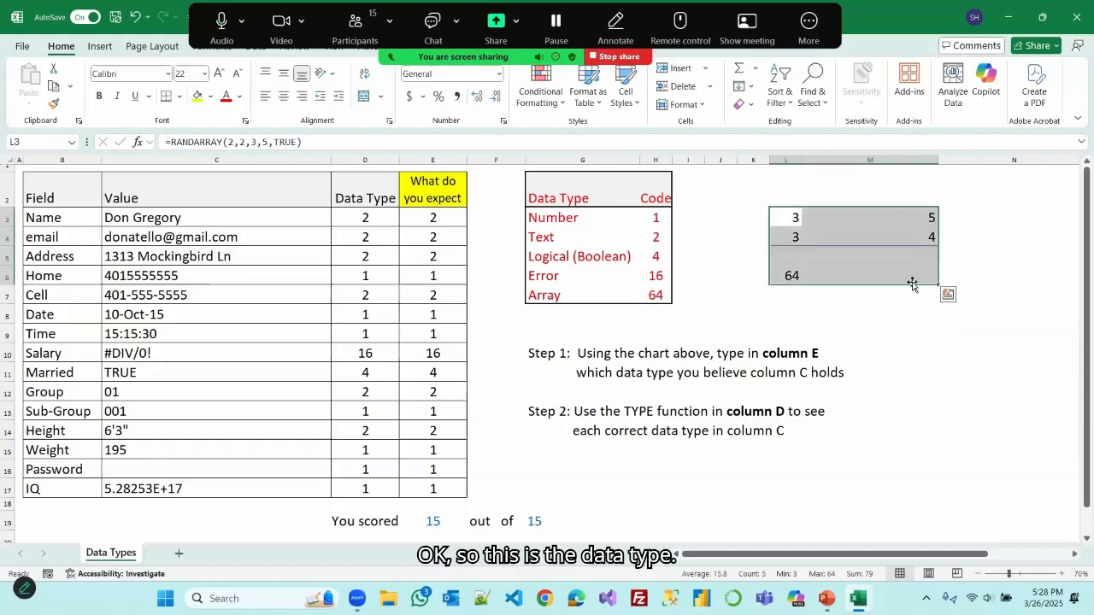
key("Delete")
left_click(918, 345)
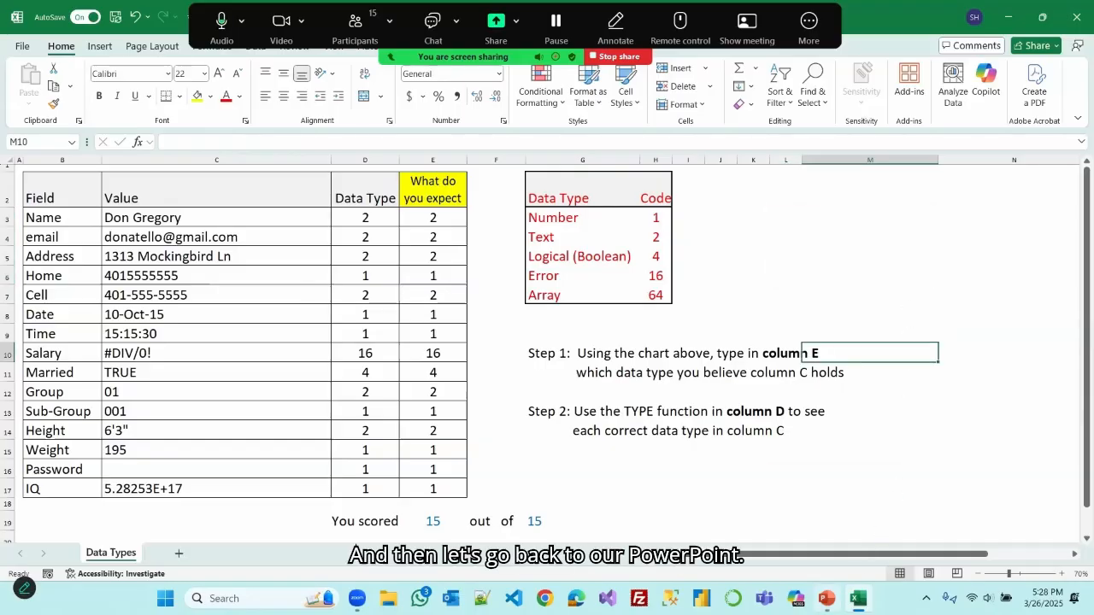
Step: Switch to PowerPoint to review the slide listing the Excel data types, and return to the Excel workbook
left_click(826, 598)
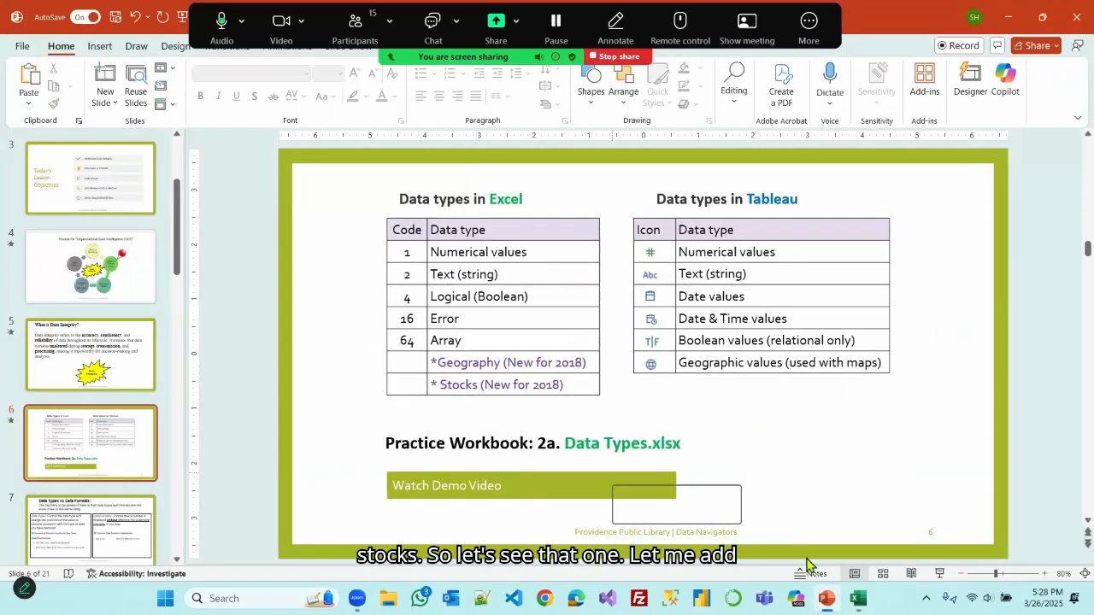
left_click(858, 598)
left_click(803, 353)
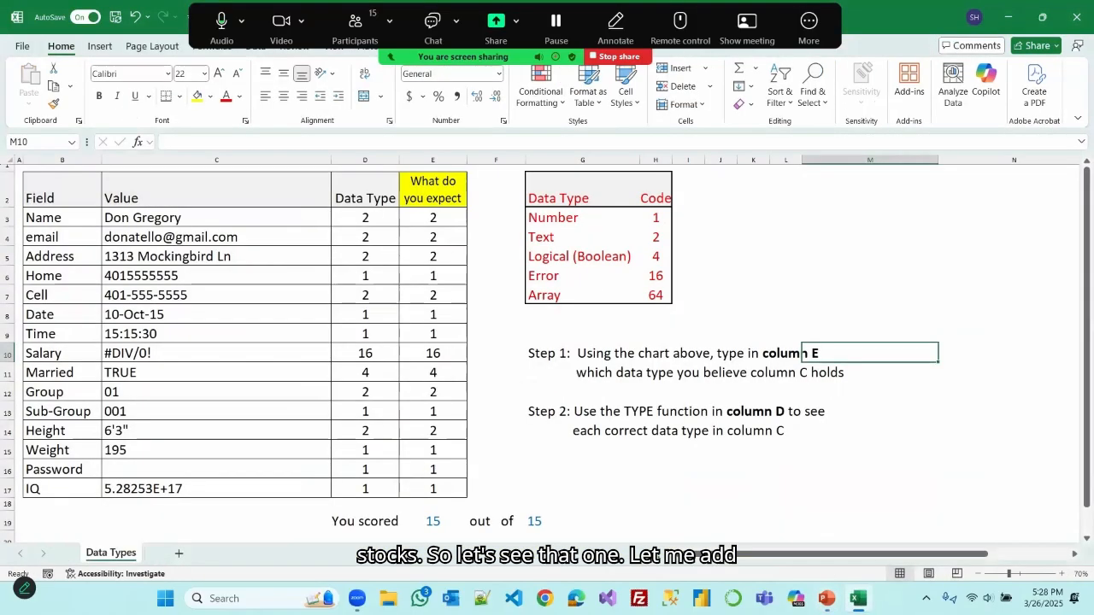
Step: Add a new worksheet to the workbook and name it Geography Data
left_click(179, 556)
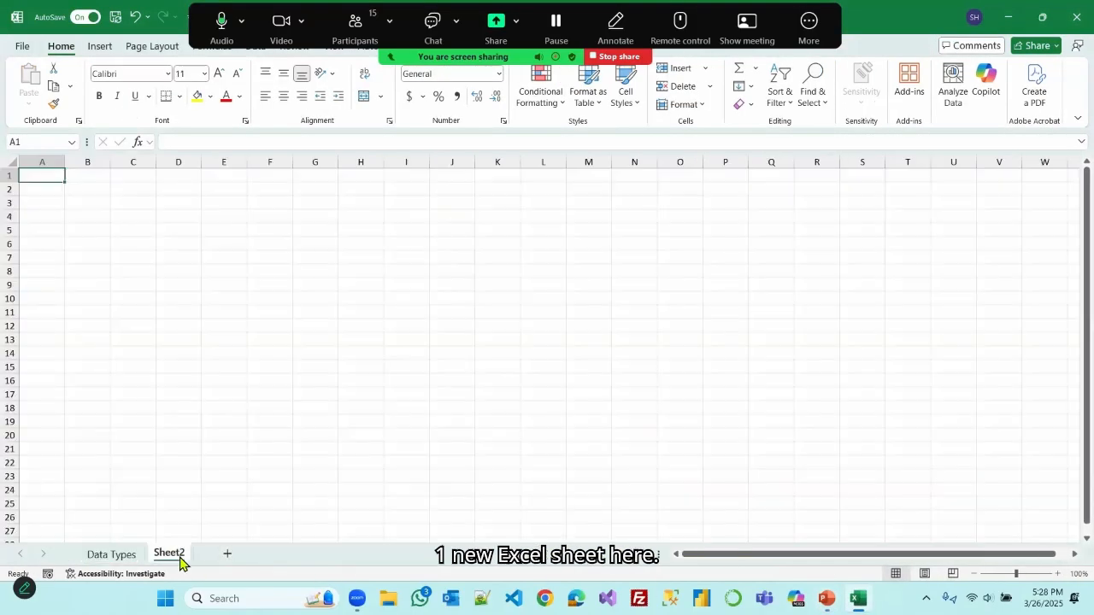
double_click(175, 556)
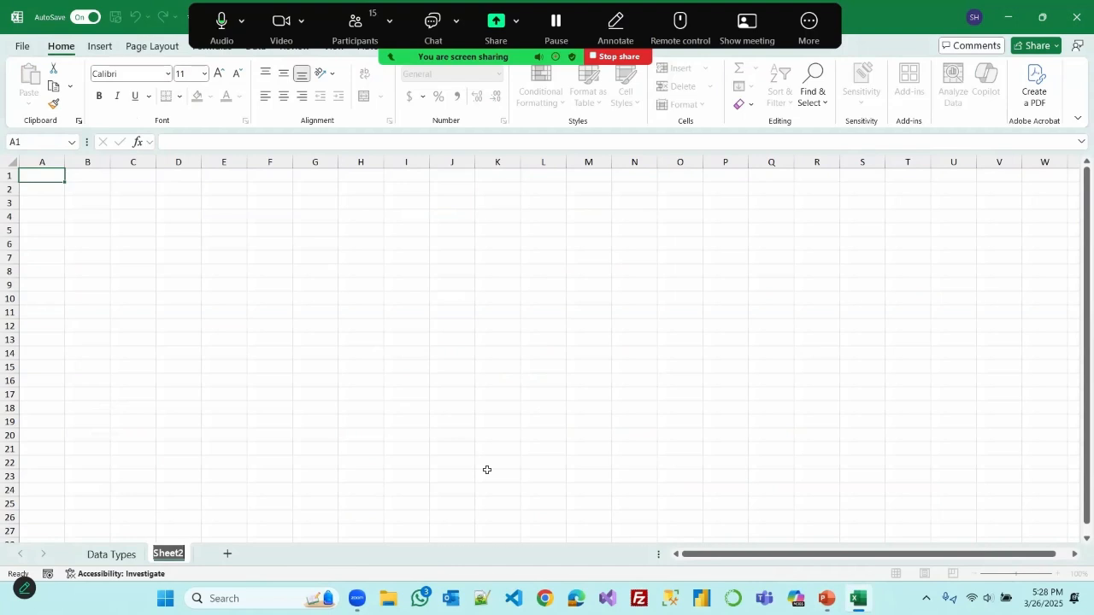
type("Geo")
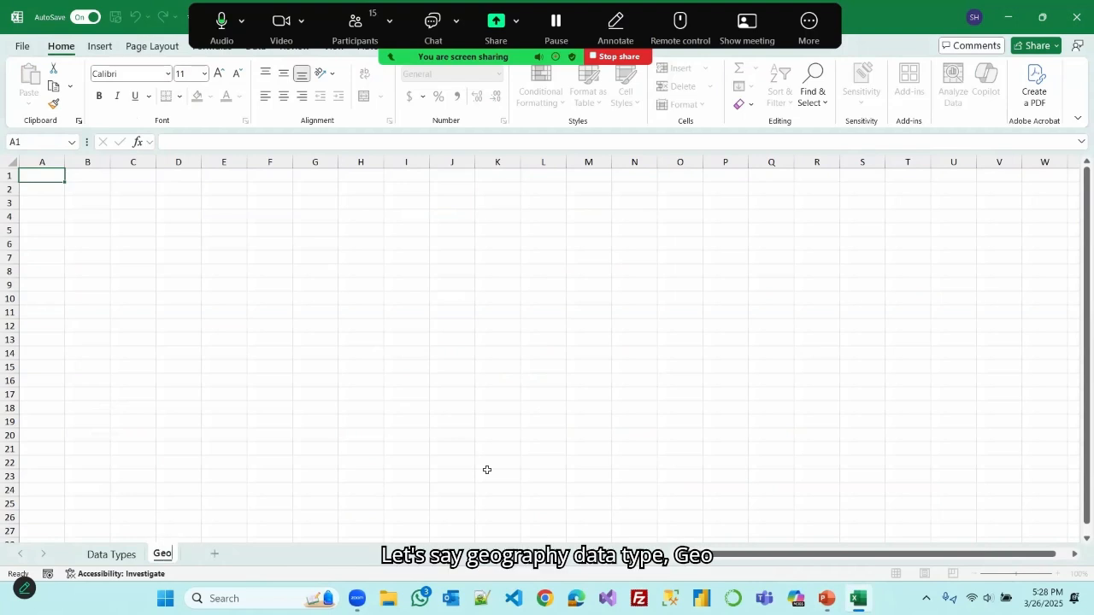
type("g")
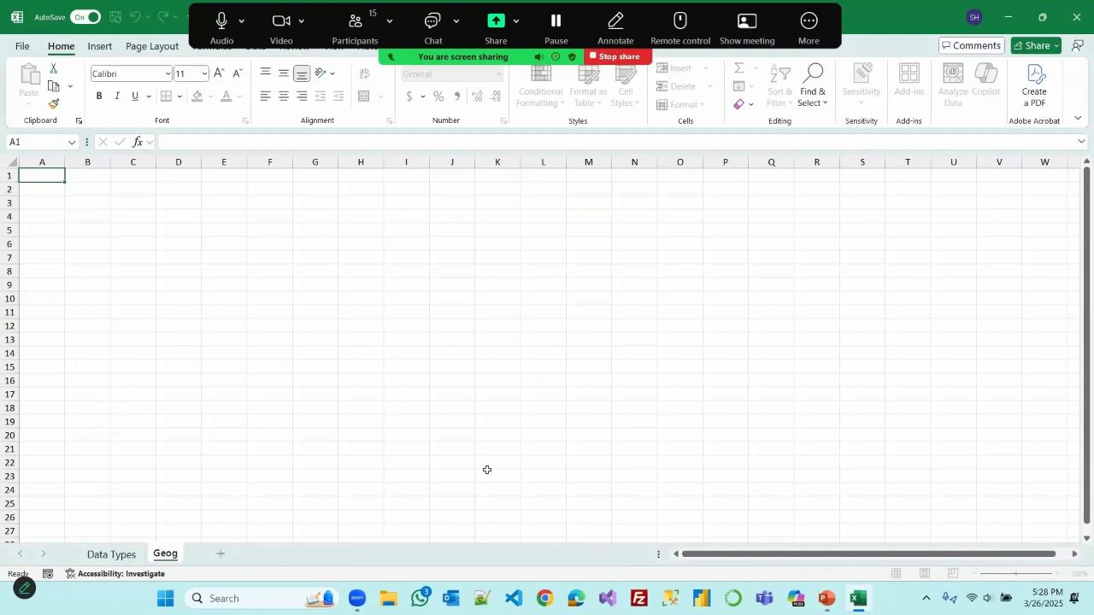
type("raphy")
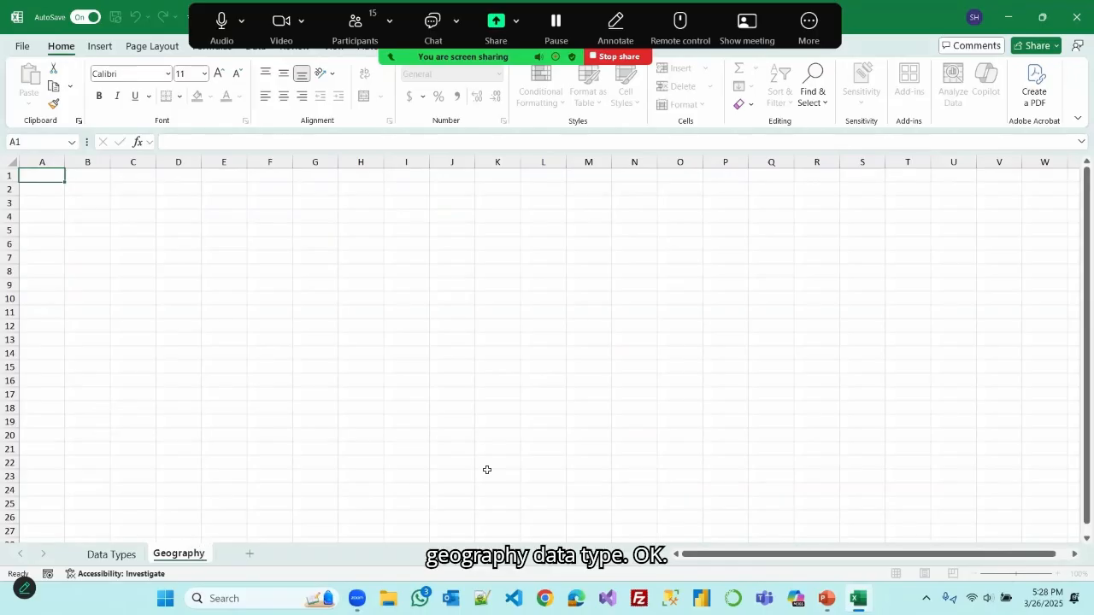
type(" Data")
key("Return")
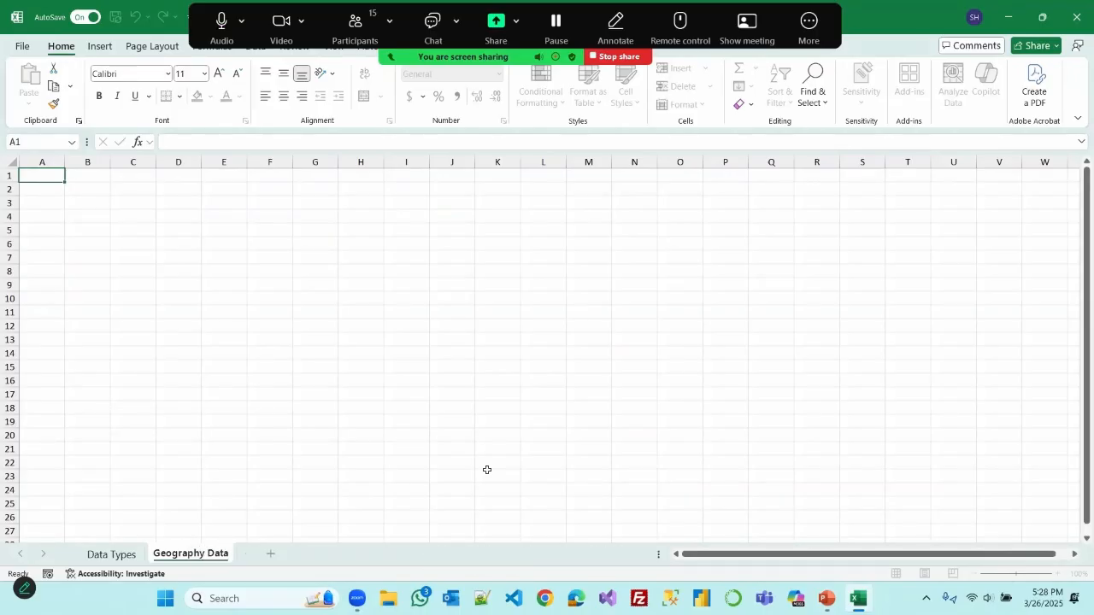
left_click(487, 470)
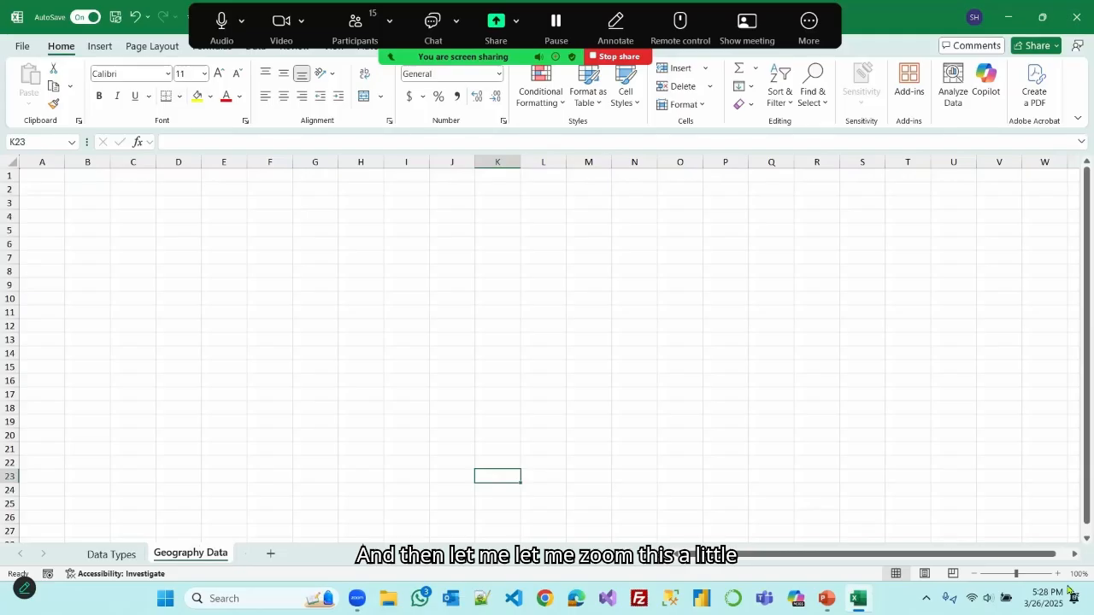
Step: Enter the heading Country in cell C10 of the Geography Data sheet
left_click(1057, 573)
left_click(1057, 574)
left_click(1057, 573)
left_click(1057, 573)
left_click(1057, 574)
left_click(1057, 573)
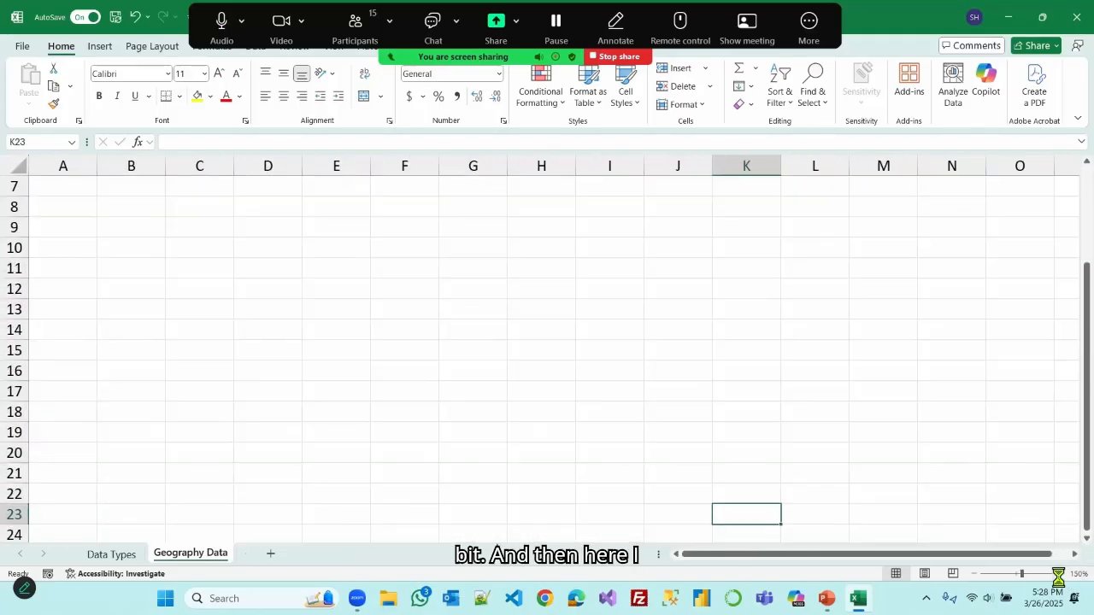
left_click(213, 232)
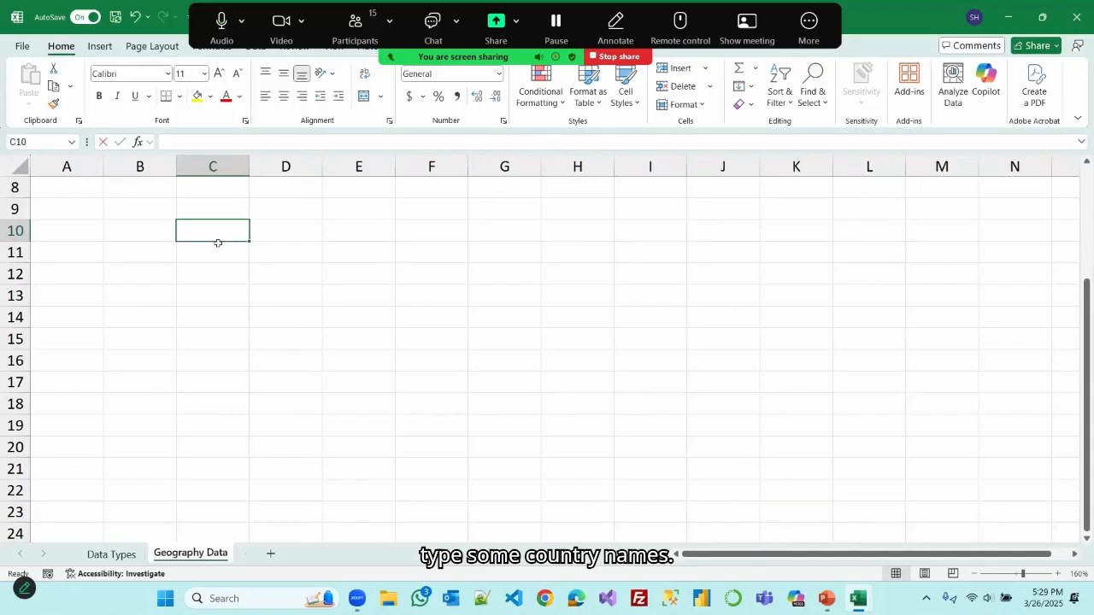
type("Country")
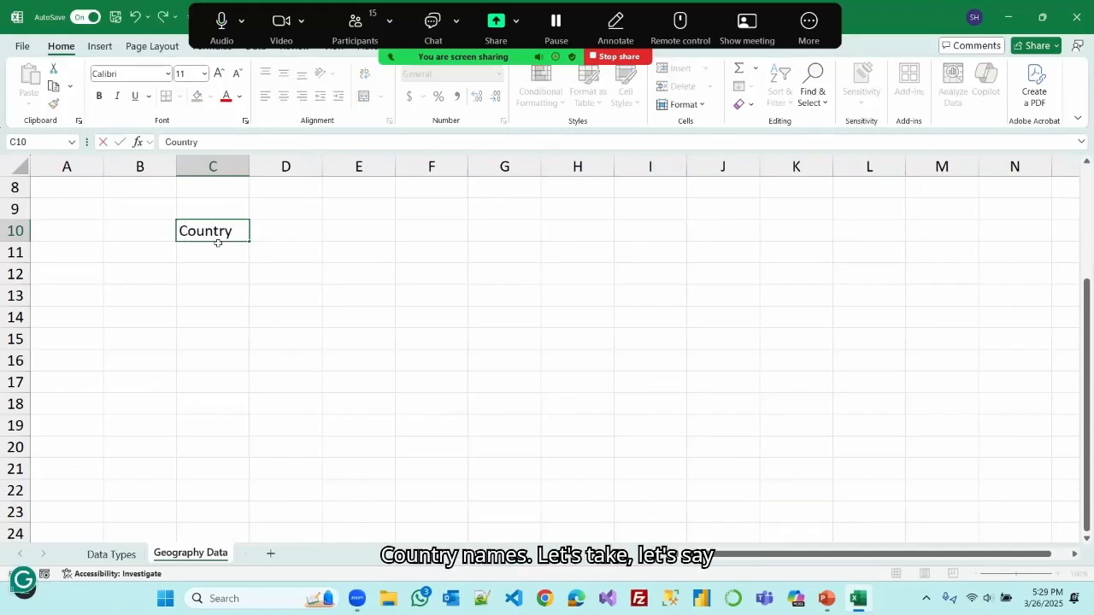
Step: List the countries Brazil, France and Japan in cells C11 to C13 below the Country heading
left_click(219, 253)
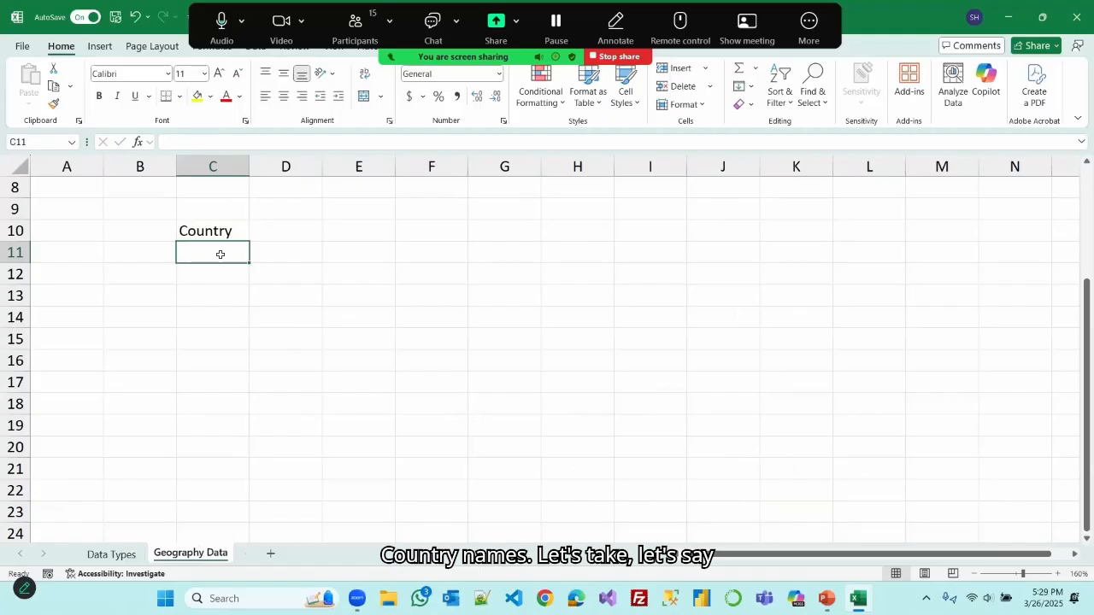
type("Brazi")
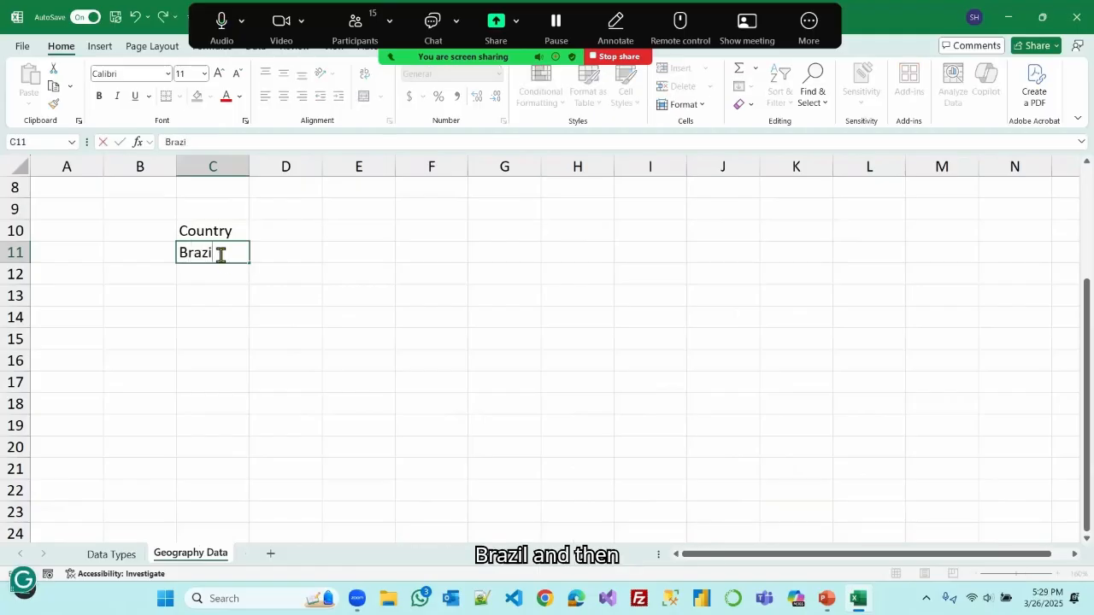
type("l")
key("Return")
type("Fra")
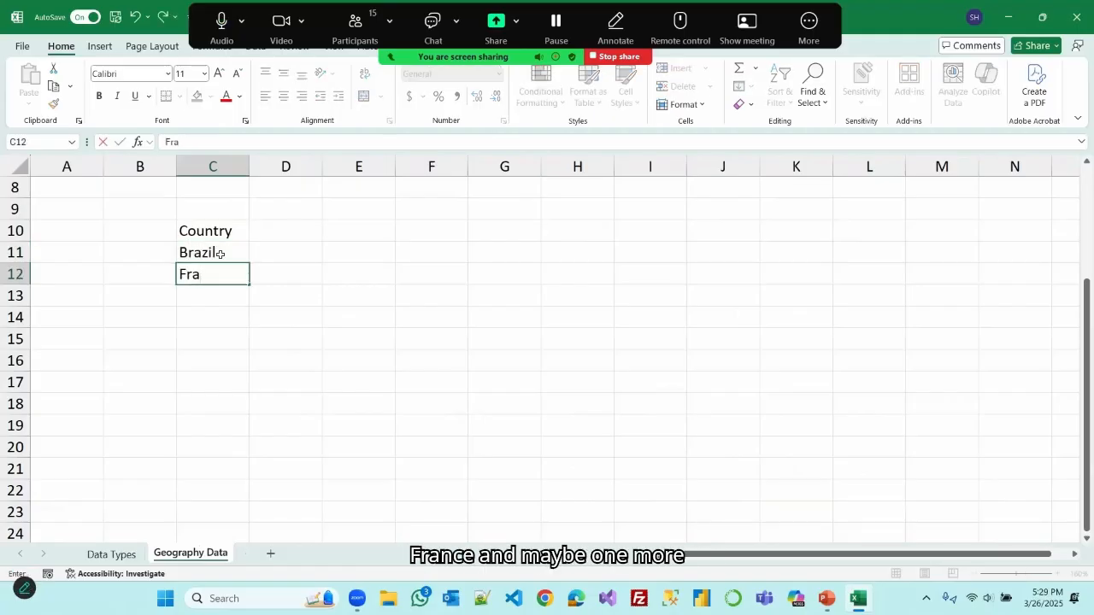
type("nce")
key("Return")
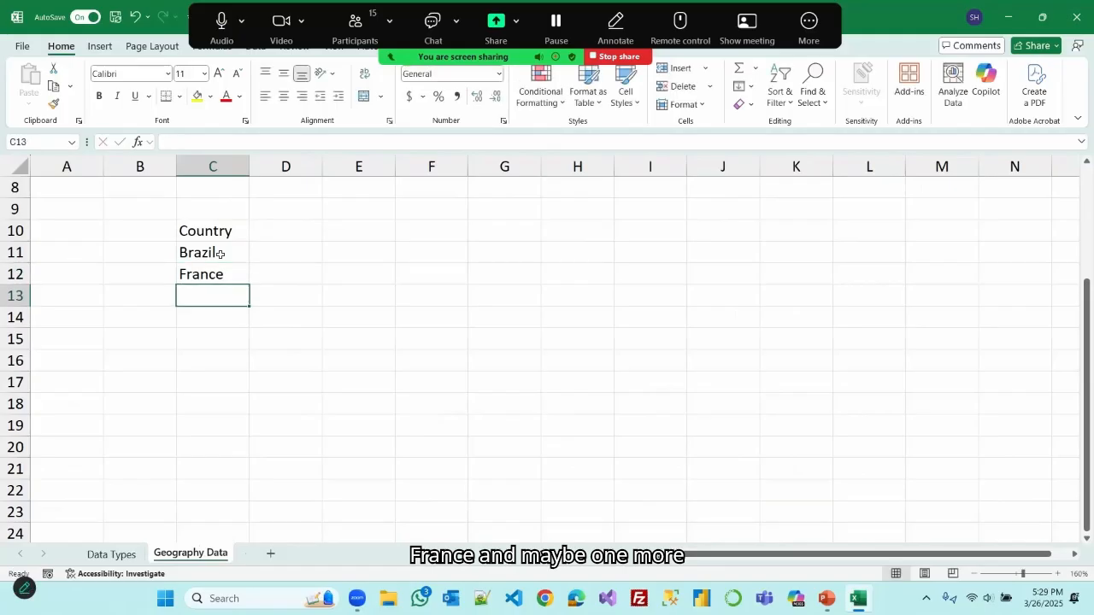
type("Japan")
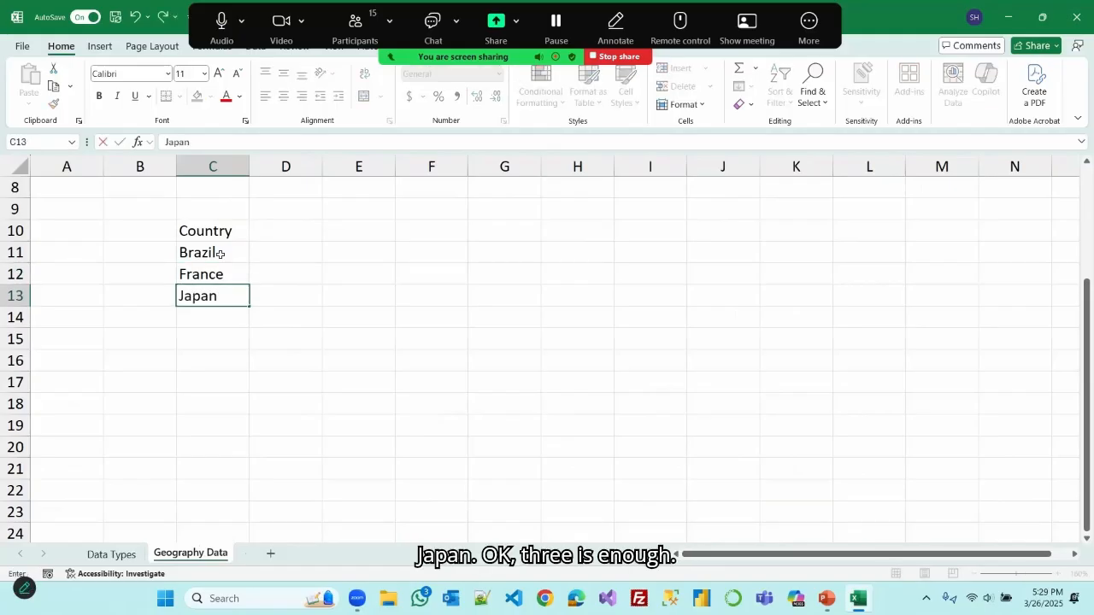
left_click(225, 362)
left_click(218, 230)
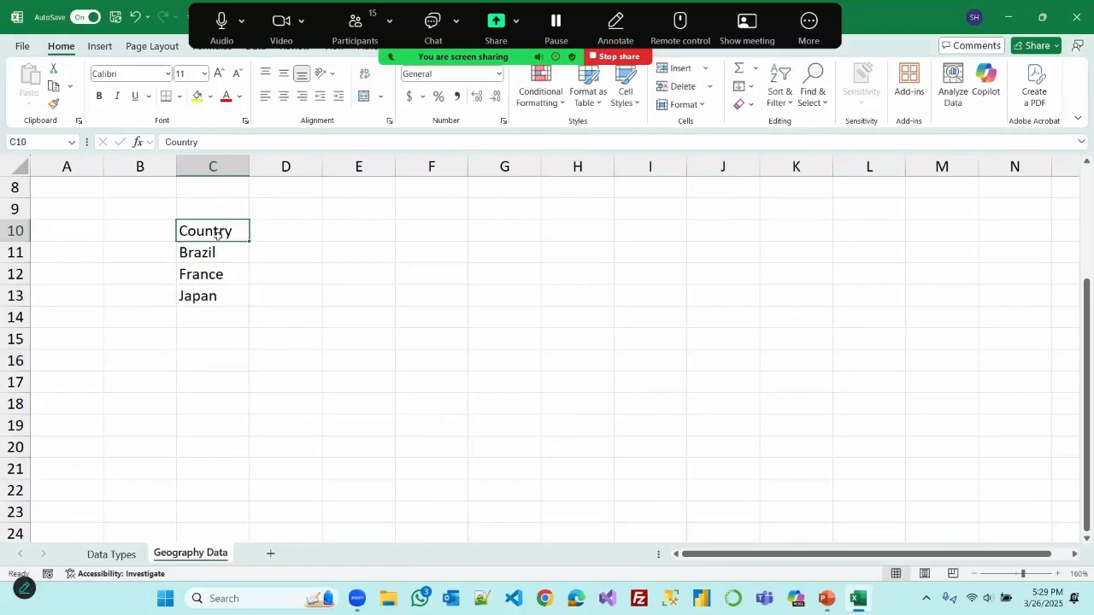
Step: Make the Country heading in cell C10 bold
left_click(99, 96)
left_click(294, 345)
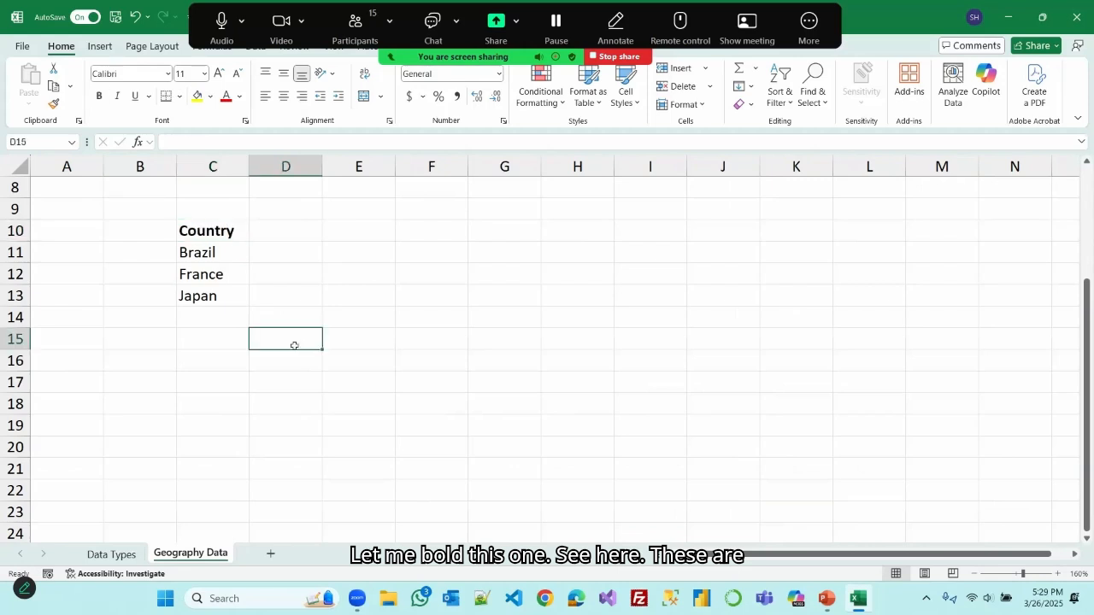
Step: Hide the floating meeting controls that cover the top of the workbook
left_click(223, 253)
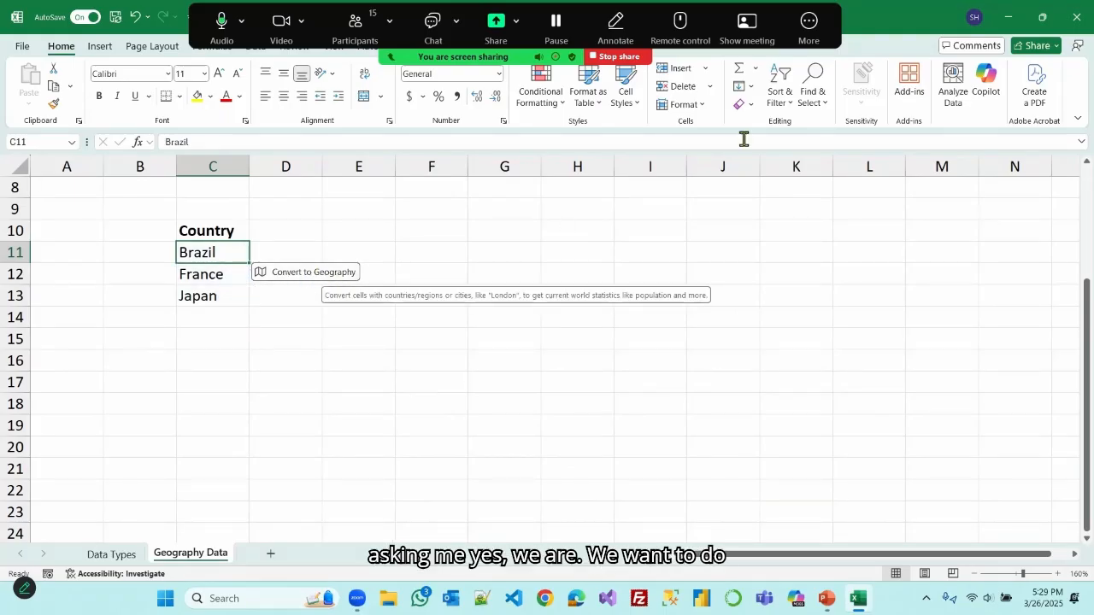
left_click(810, 34)
left_click(842, 234)
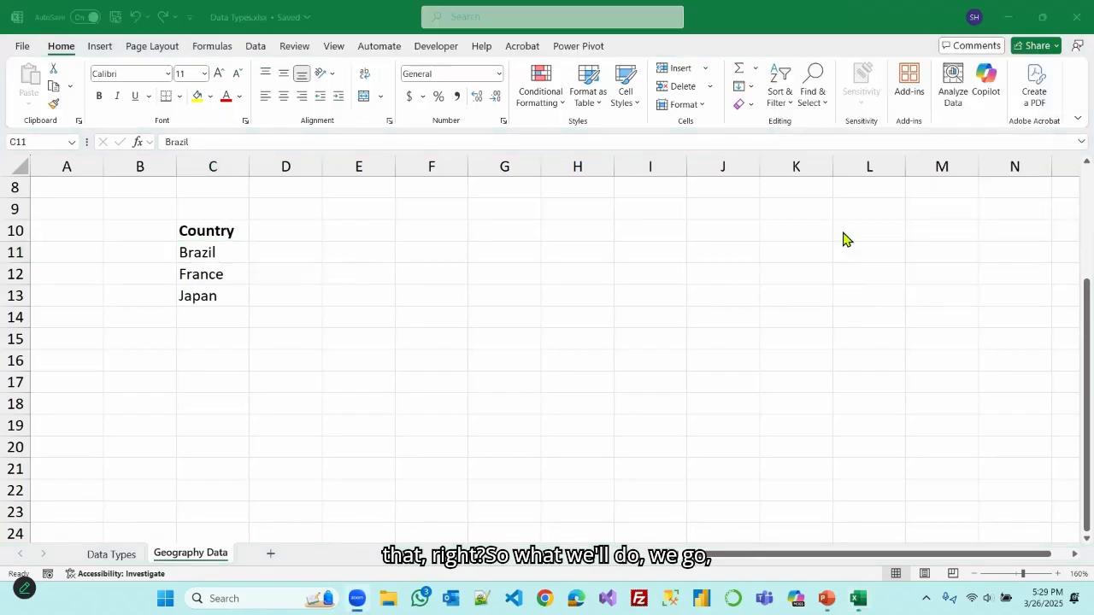
Step: Convert the countries in C11:C13 to the Geography data type and fit column C to its contents
left_click(213, 249)
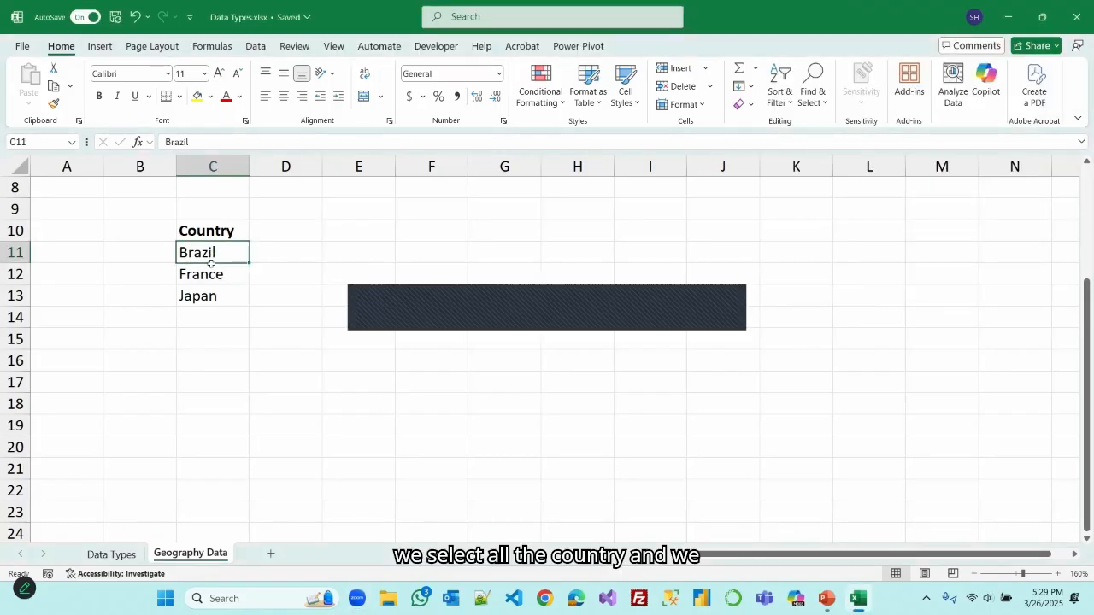
left_click_drag(211, 263, 211, 293)
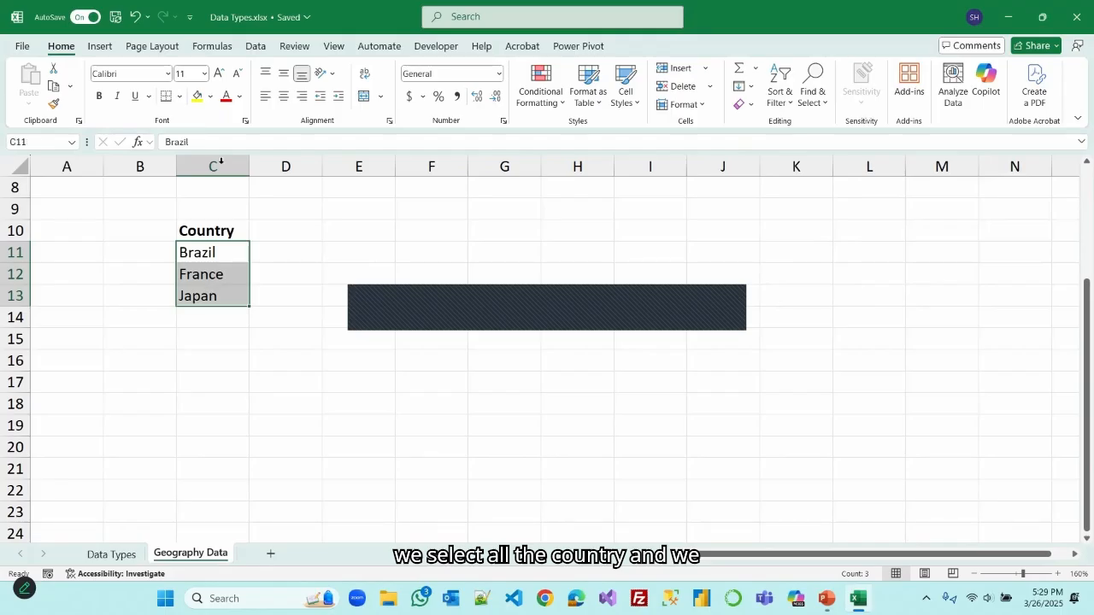
left_click(255, 48)
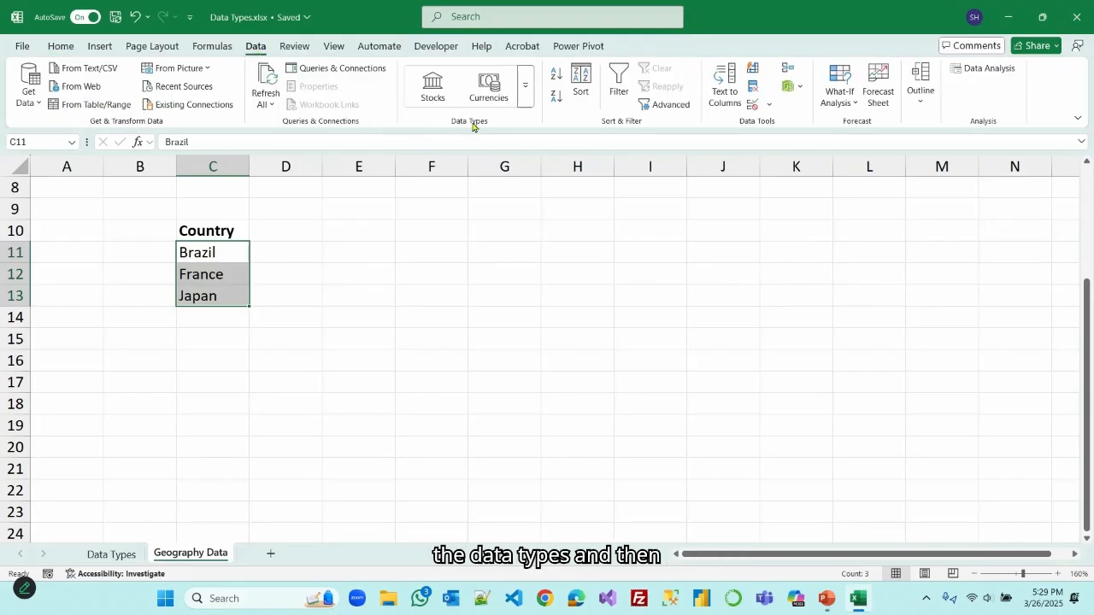
left_click(527, 92)
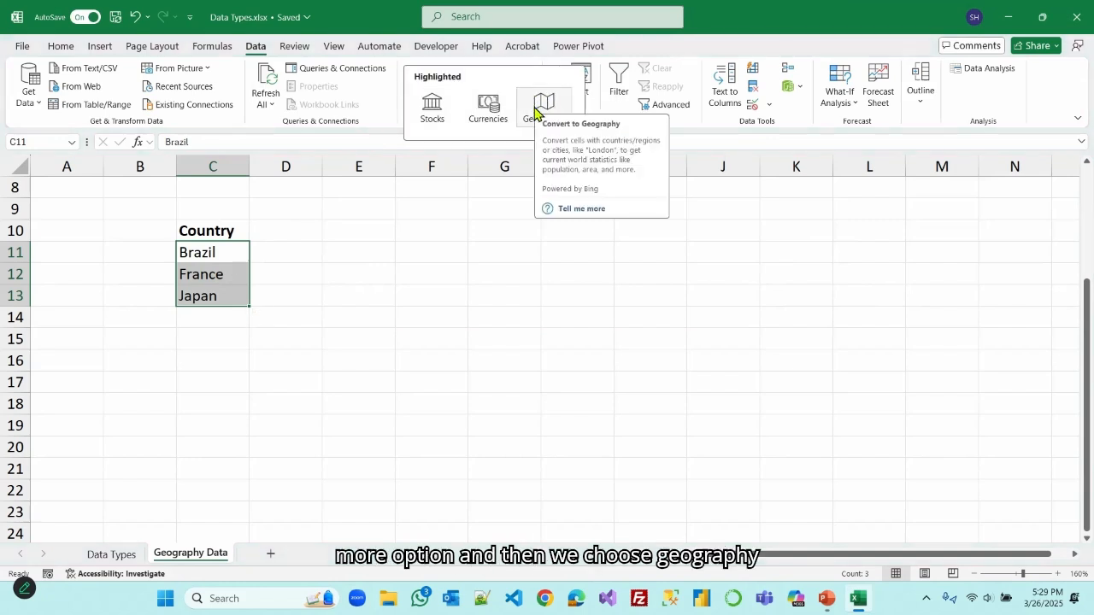
left_click(541, 104)
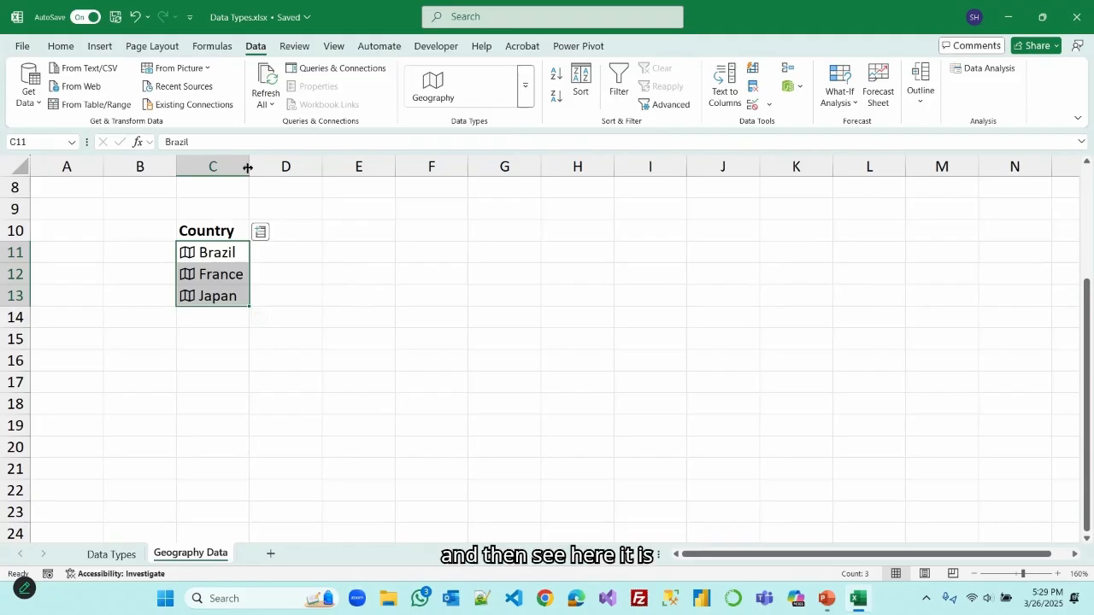
double_click(248, 169)
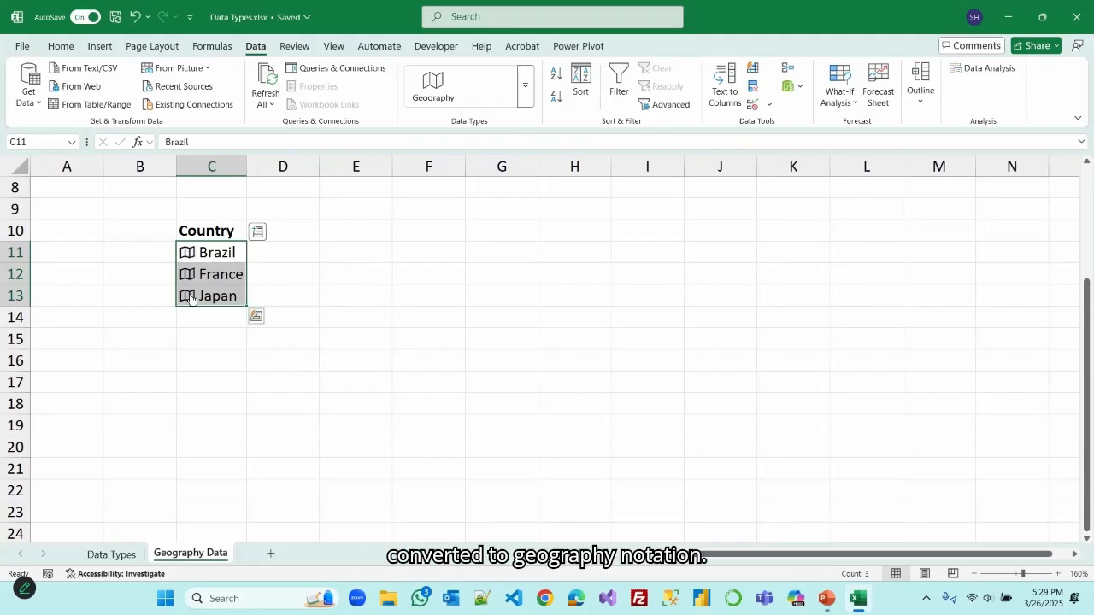
left_click(358, 301)
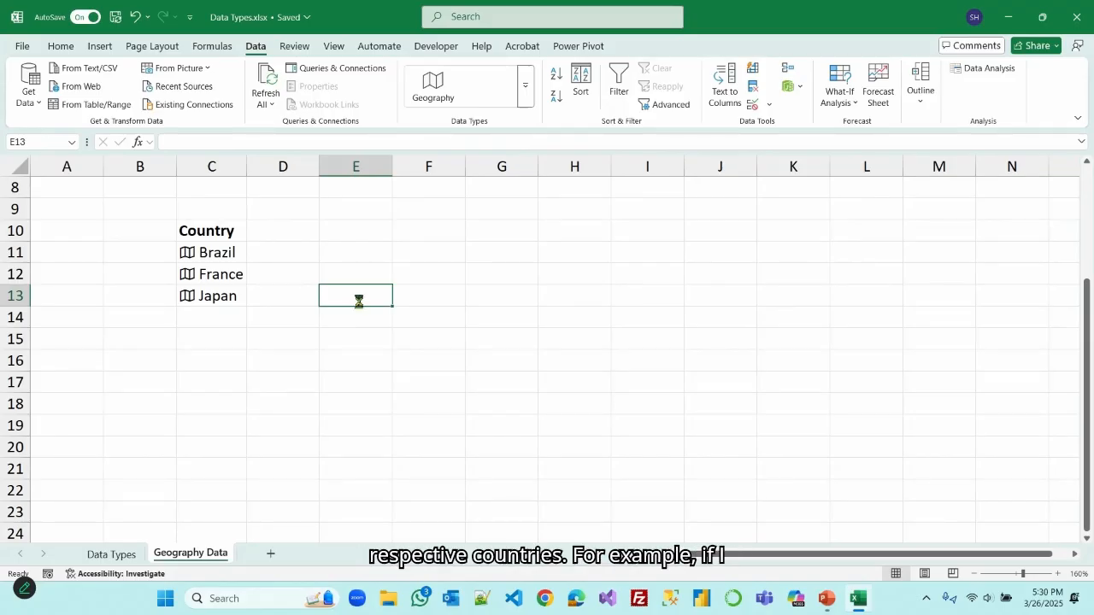
Step: Extract the Life expectancy field of Brazil from its geography data into cell D11
left_click(243, 254)
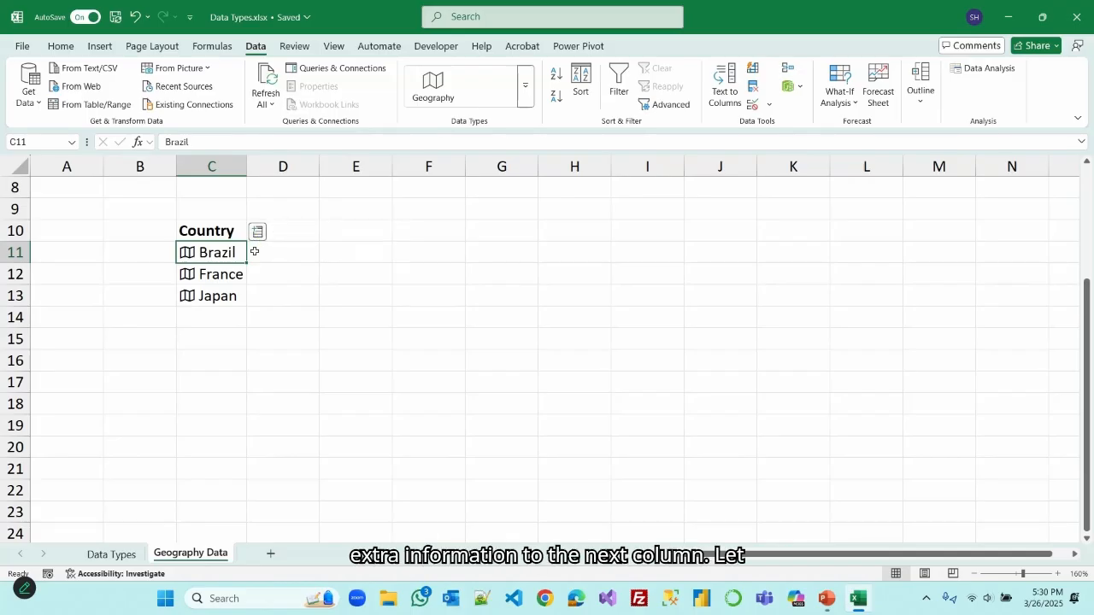
left_click(257, 233)
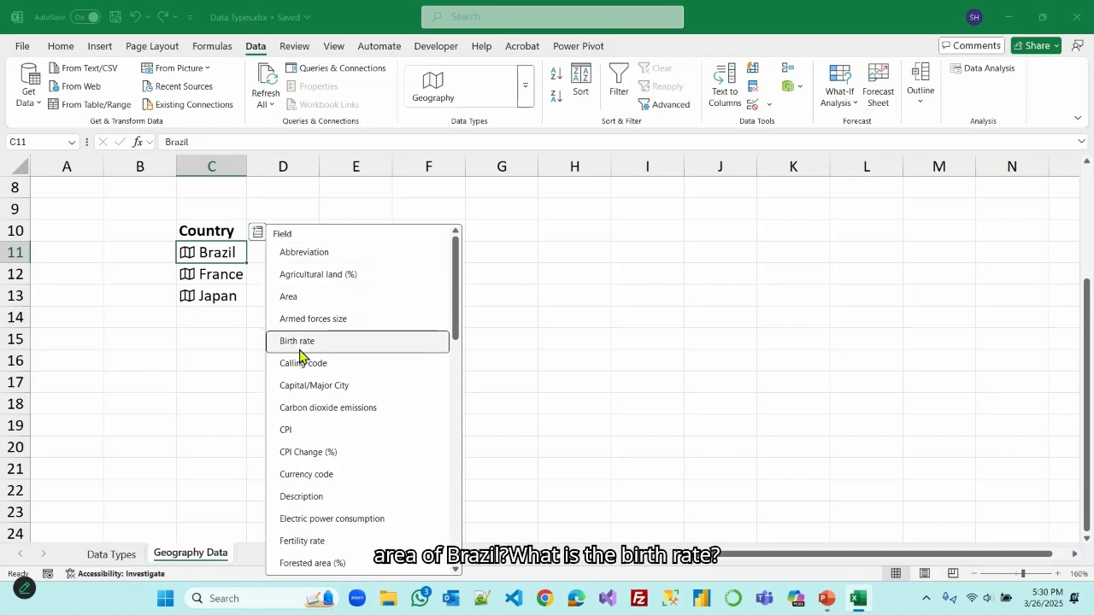
scroll(362, 445, "down", 2)
scroll(361, 444, "down", 2)
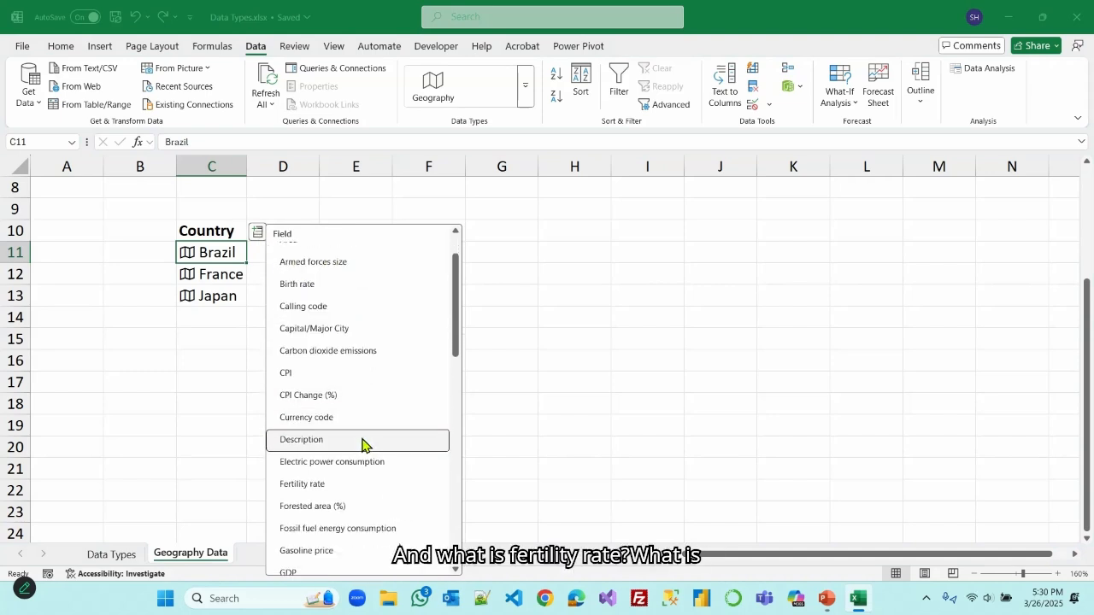
scroll(361, 461, "down", 2)
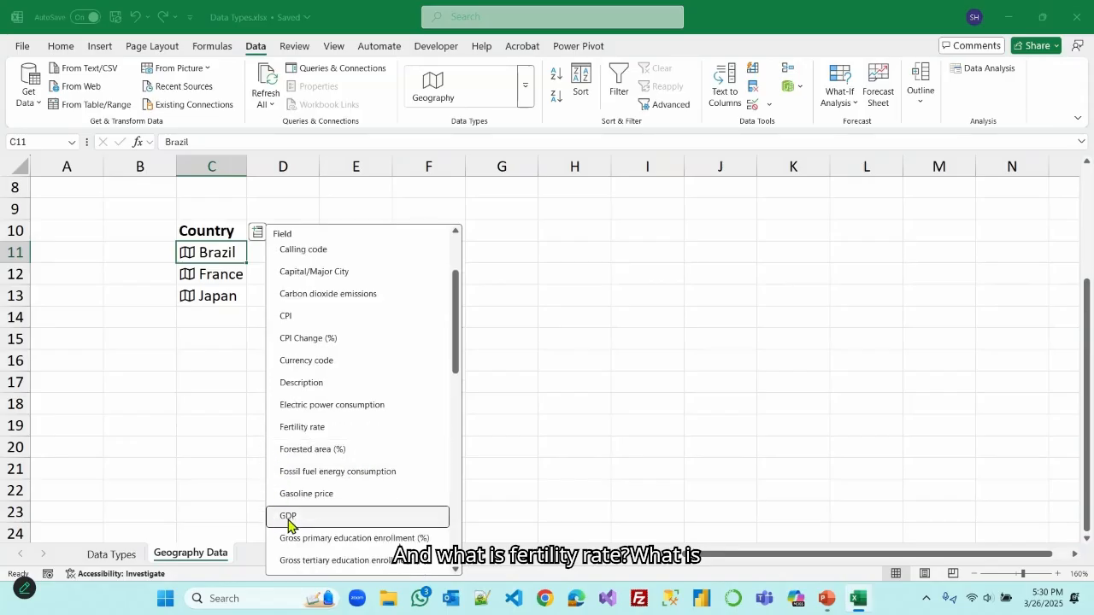
scroll(287, 513, "down", 2)
scroll(291, 487, "down", 2)
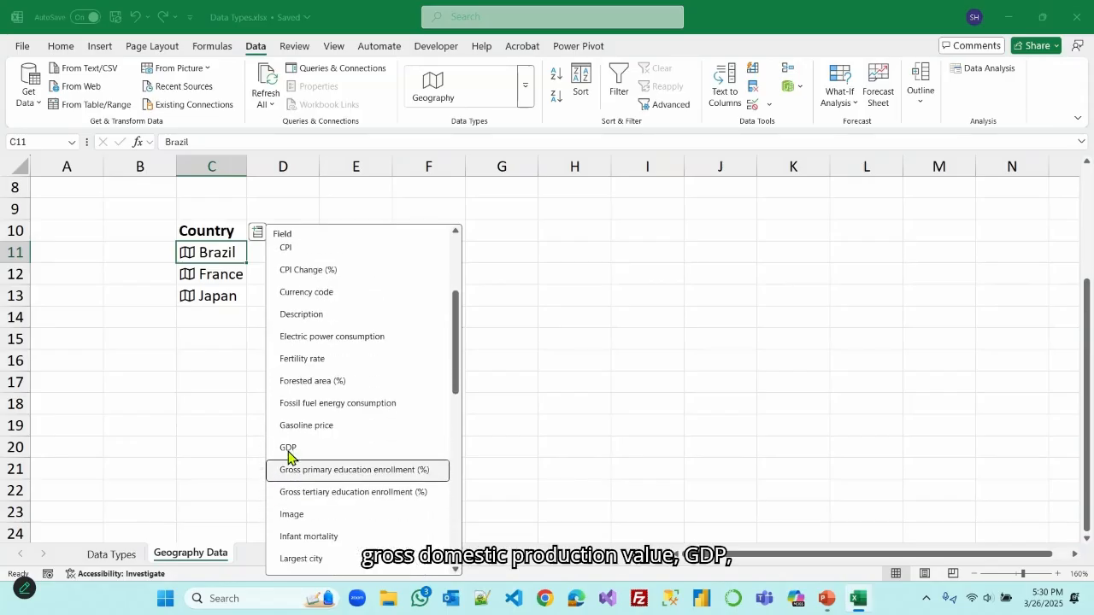
scroll(320, 435, "down", 8)
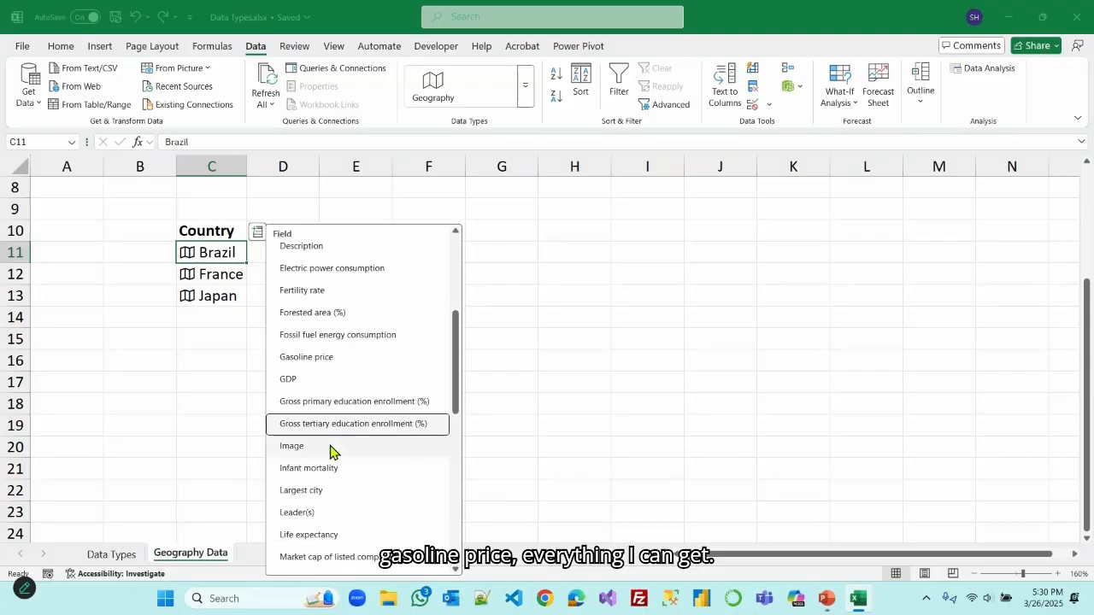
scroll(335, 453, "down", 10)
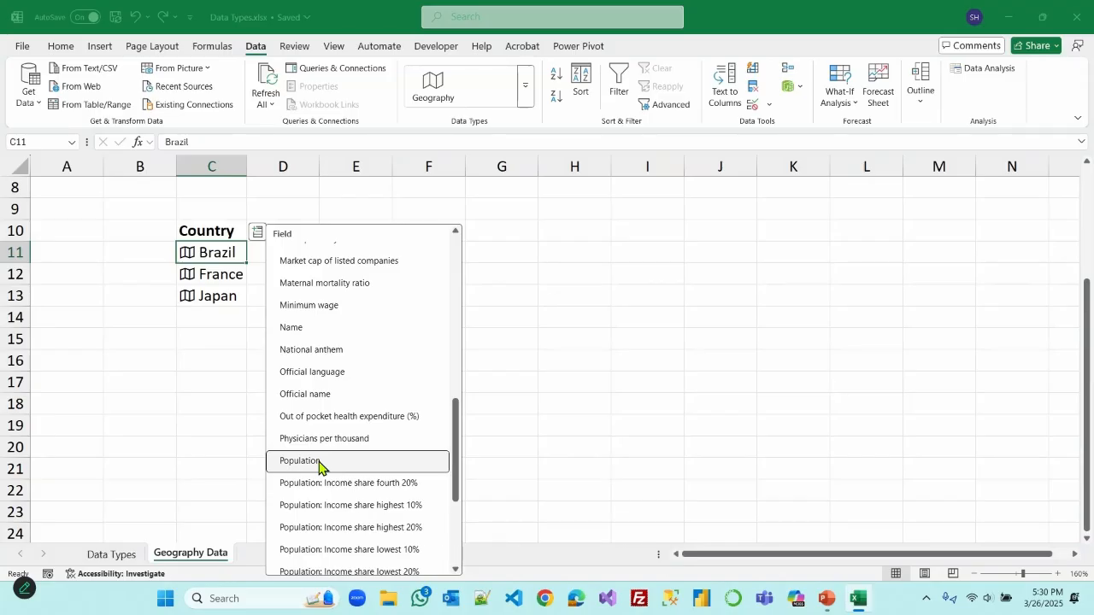
scroll(319, 461, "up", 4)
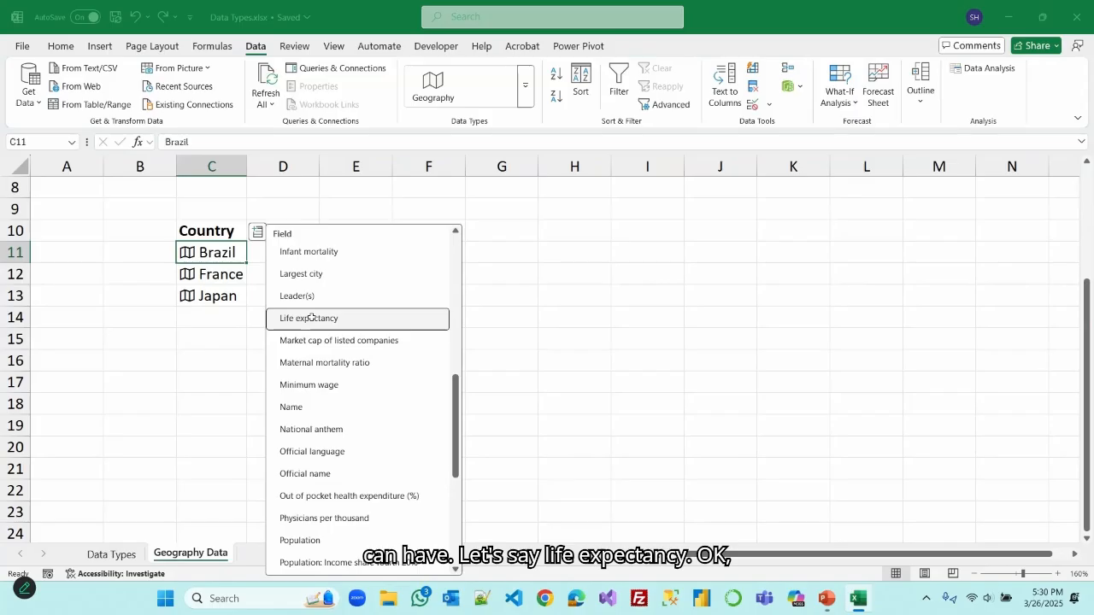
key("Return")
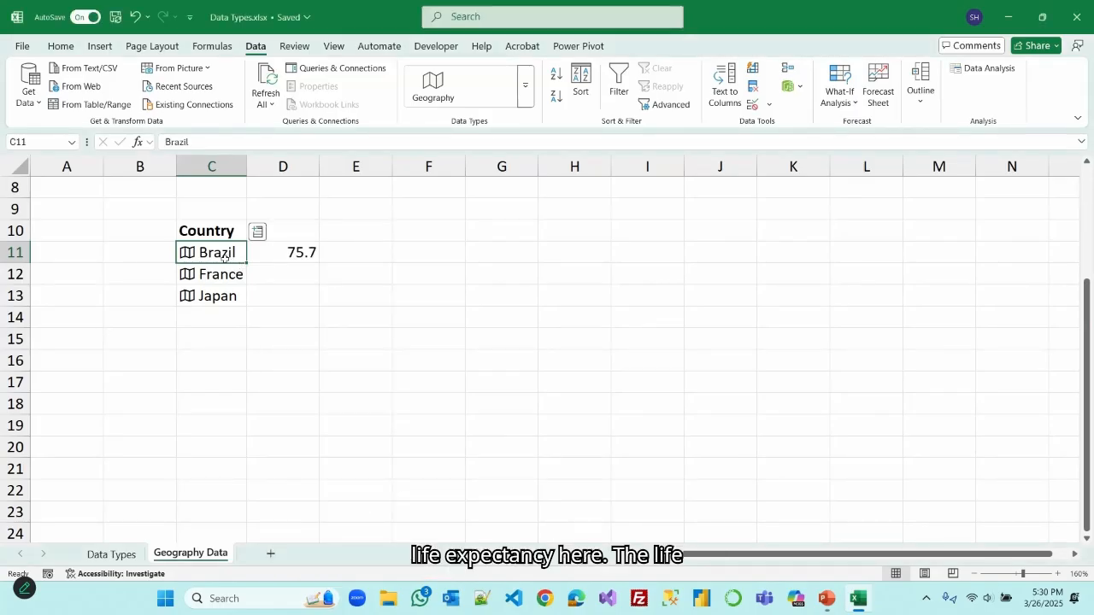
Step: Fill the life expectancy formula from D11 down to D13 and show the values without decimals
left_click(293, 253)
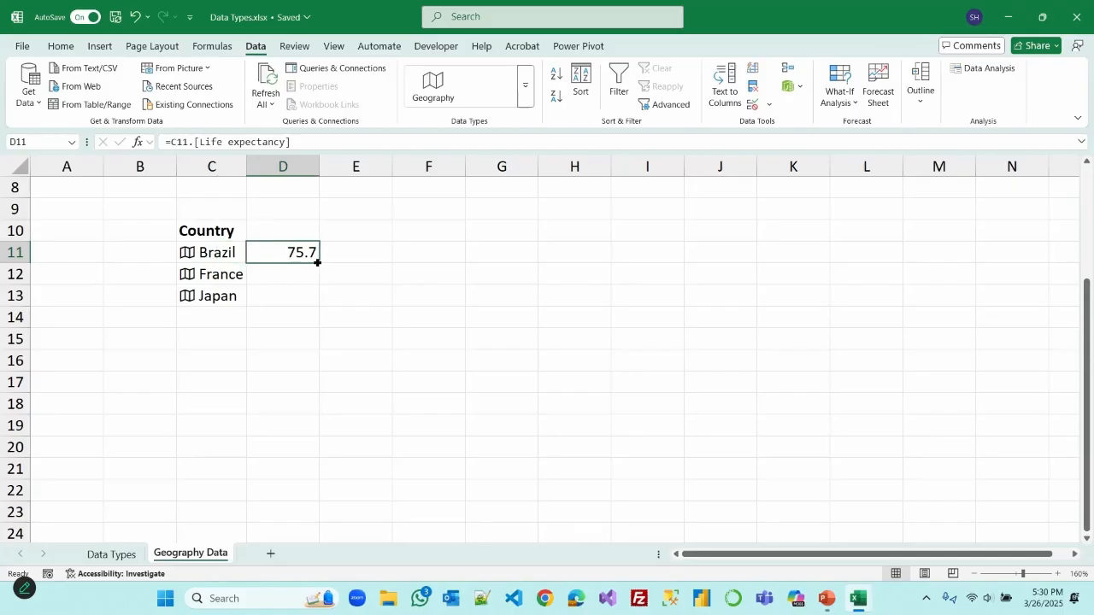
left_click_drag(317, 300, 317, 301)
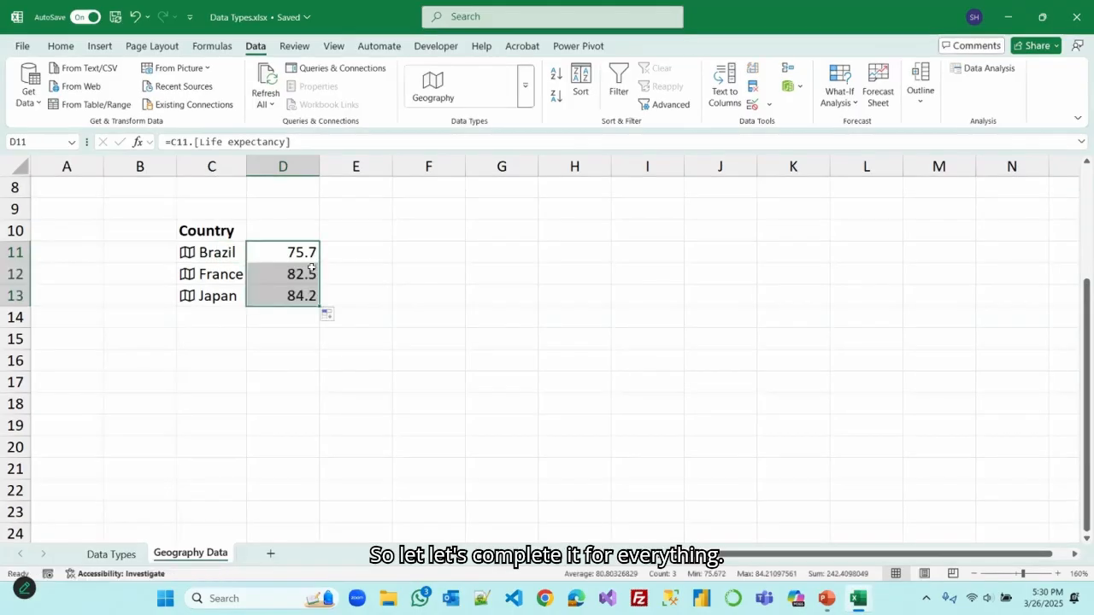
left_click(59, 47)
left_click(497, 96)
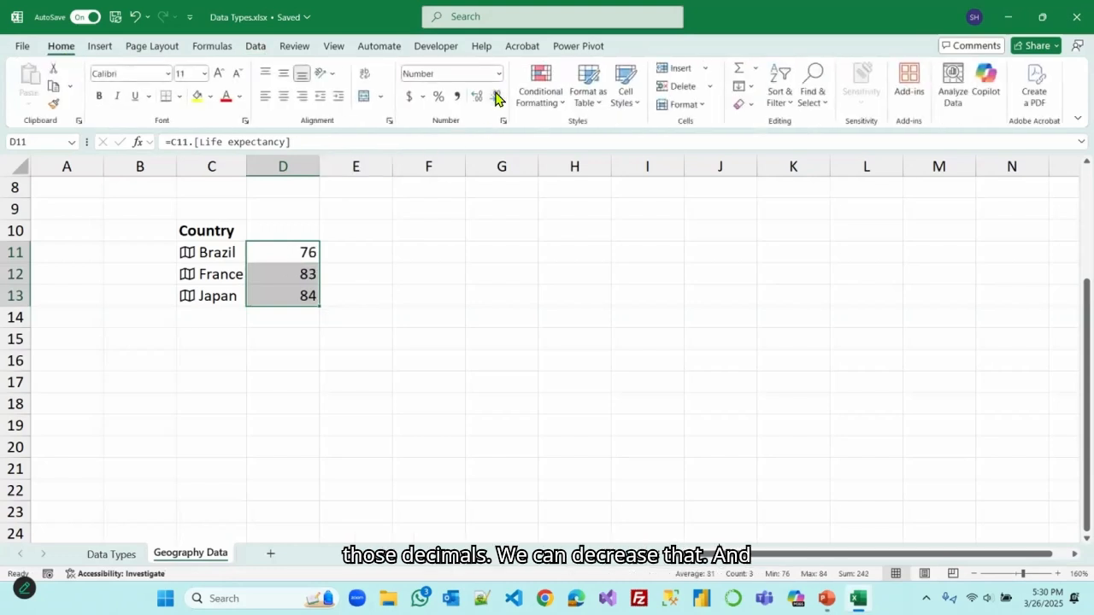
Step: Enter the heading Life Expectancy in cell D10 above the extracted values
left_click(287, 230)
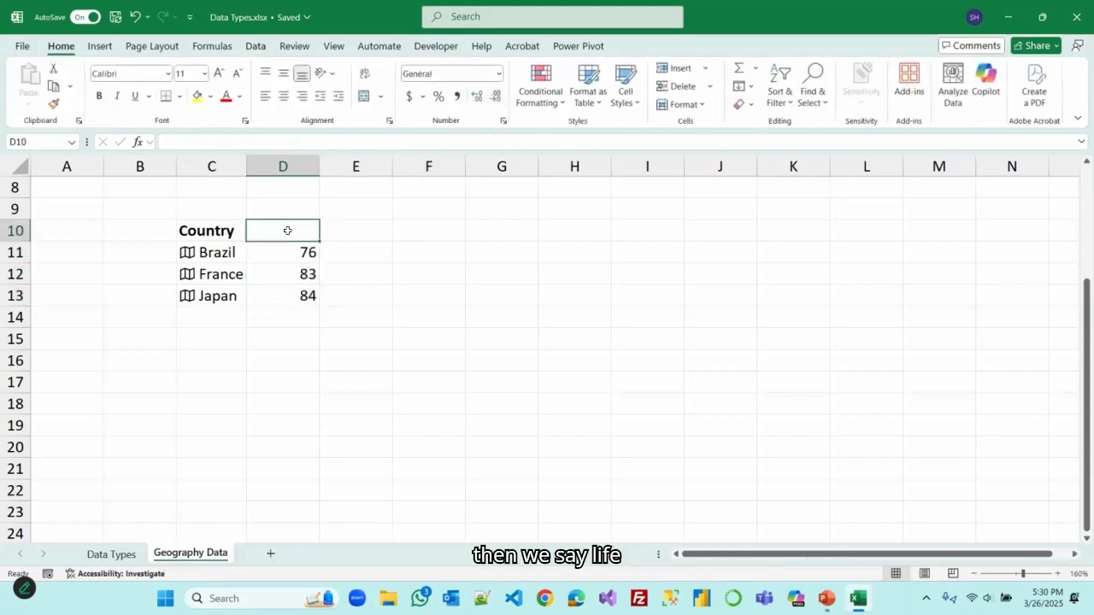
type("Life")
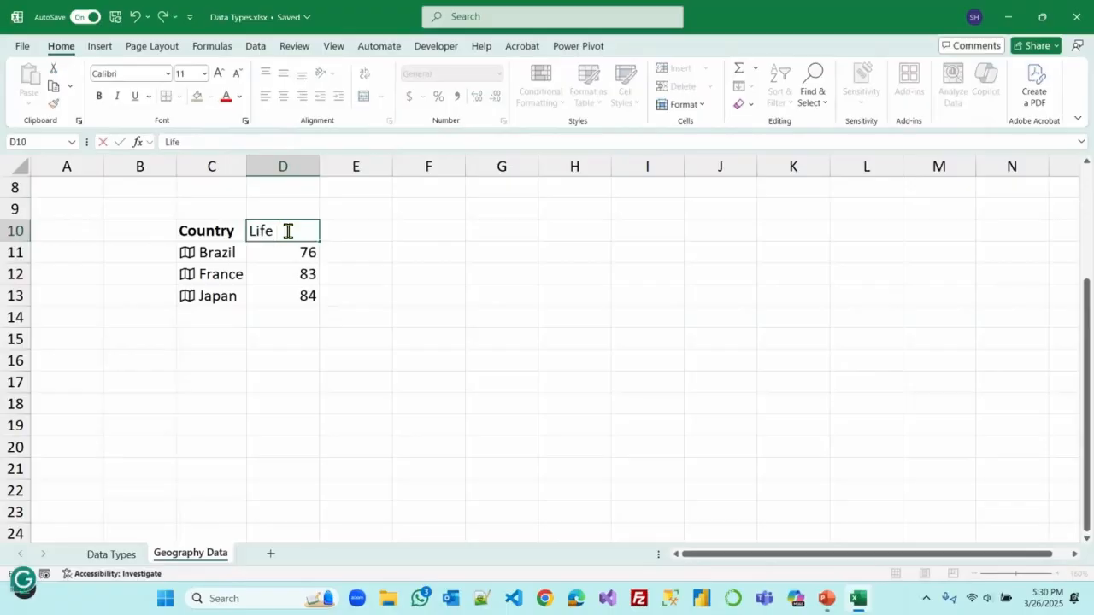
type(" Expectncy")
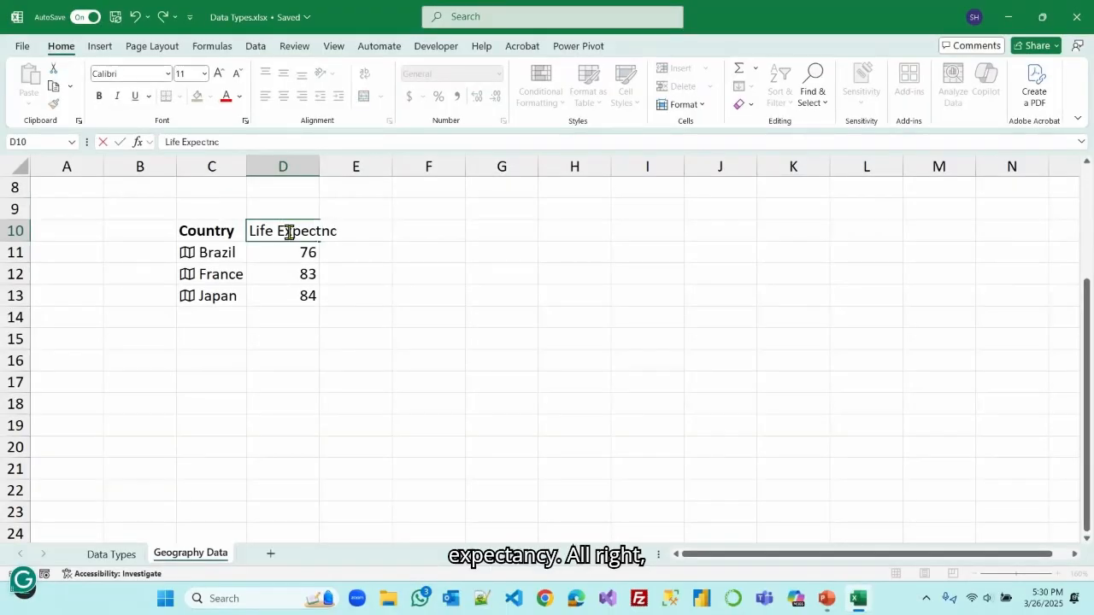
key("BackSpace")
key("BackSpace")
key("BackSpace")
key("BackSpace")
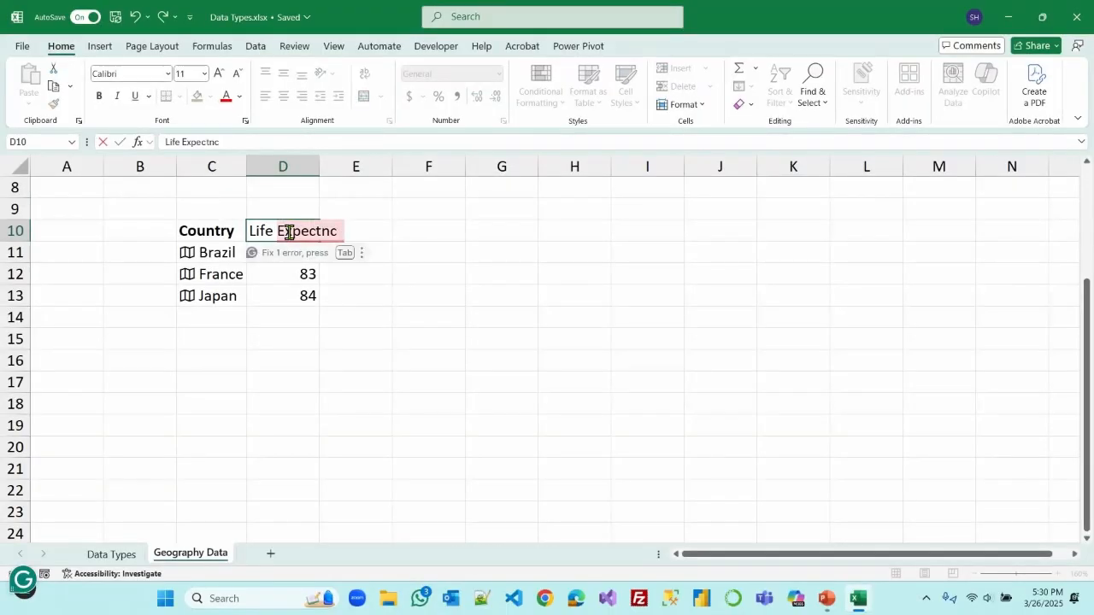
type("t")
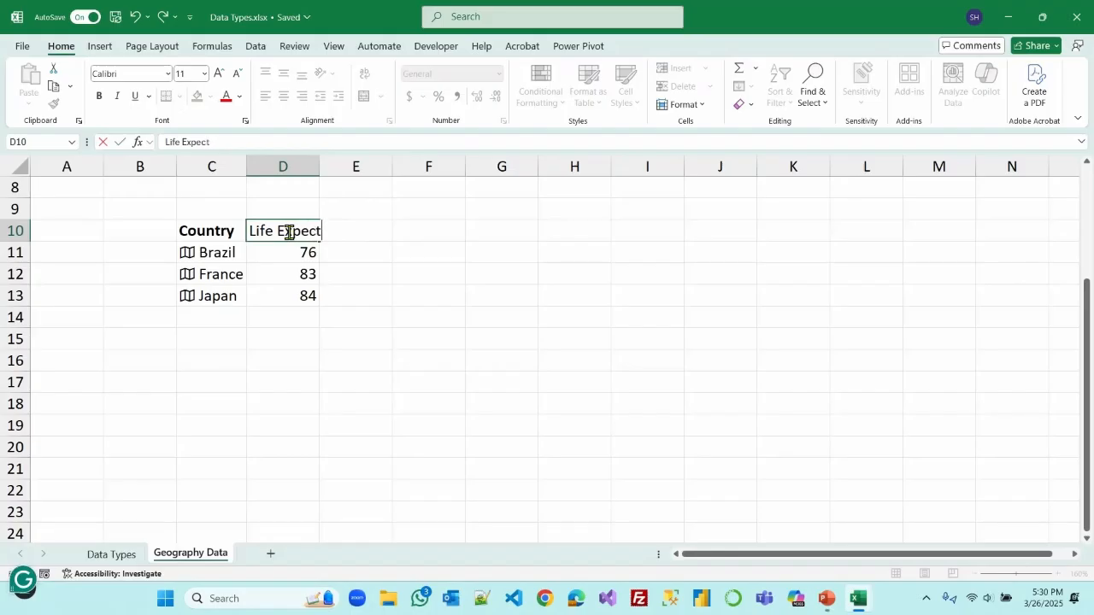
type("ancy")
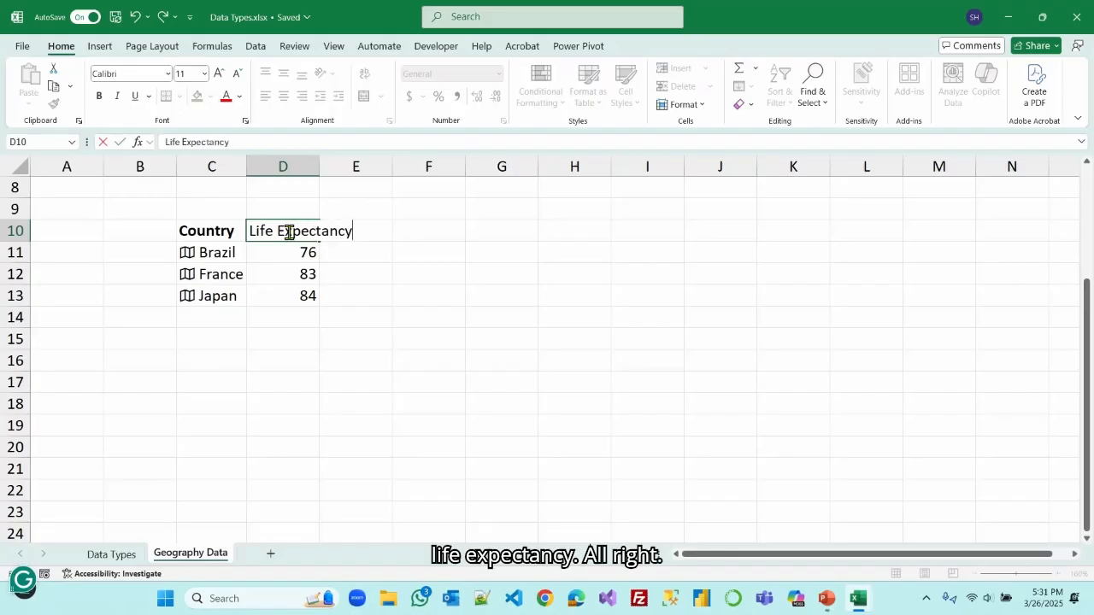
key("Return")
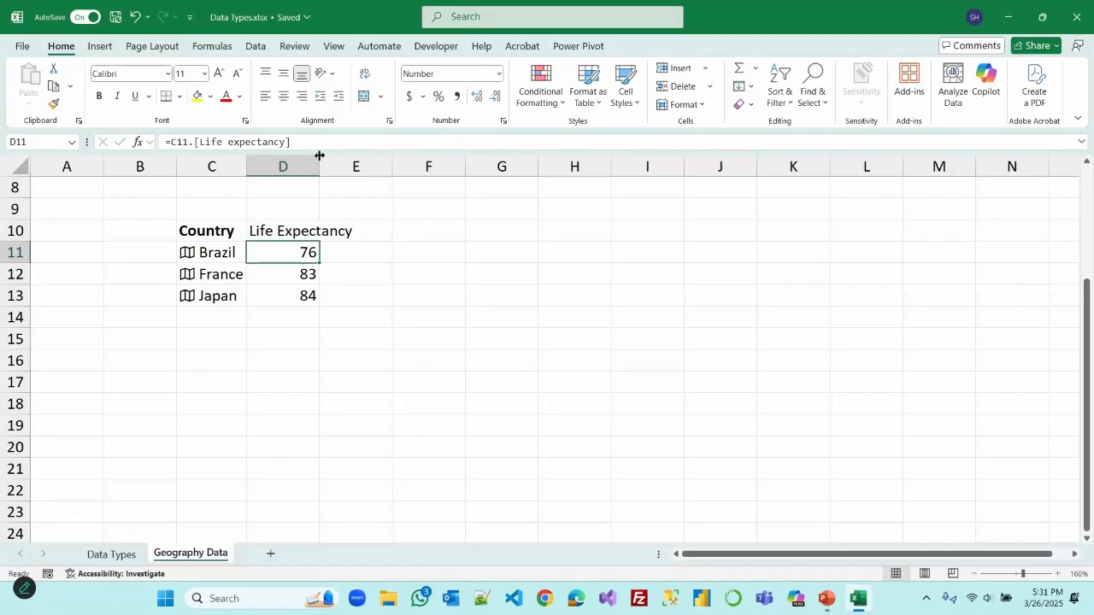
Step: Widen column D to fit the Life Expectancy heading and make that heading bold
left_click_drag(317, 161, 367, 166)
key("Up")
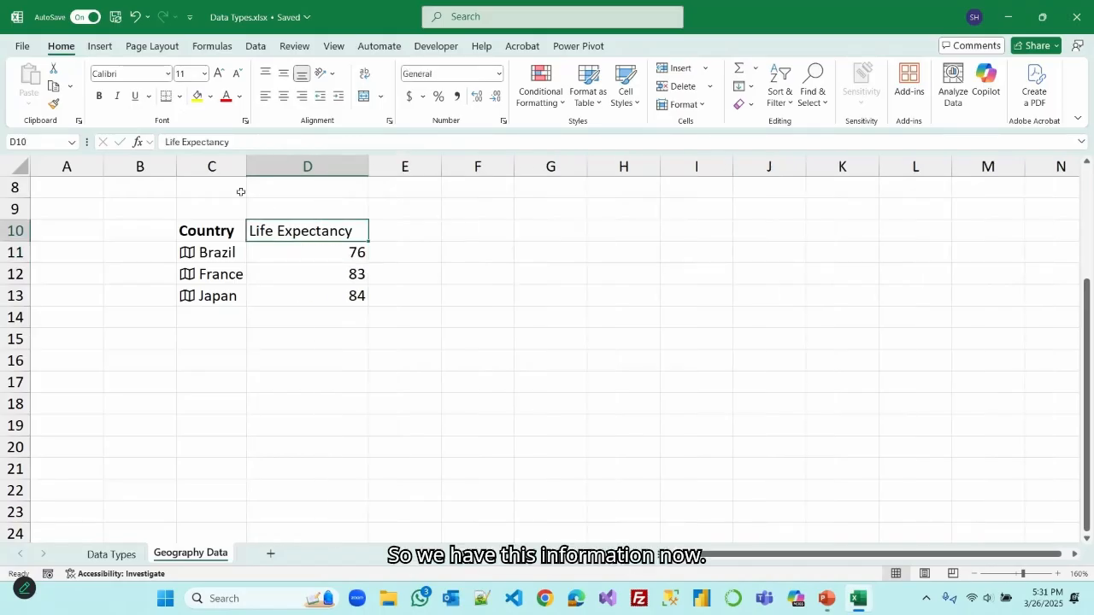
left_click(98, 97)
left_click(447, 406)
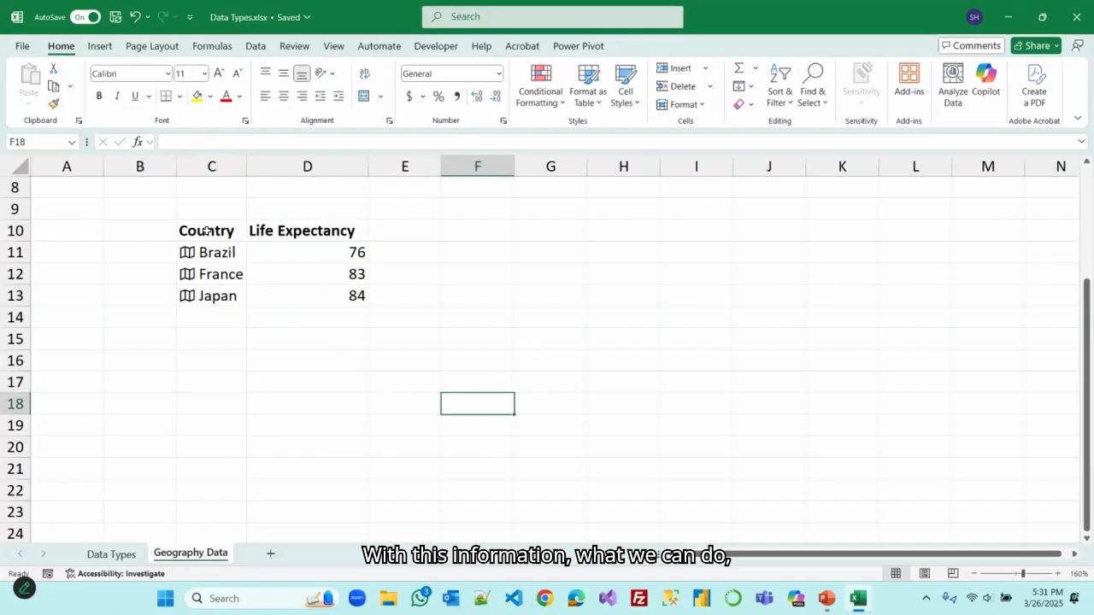
Step: Apply all borders to the country table in C10:D13
left_click_drag(206, 231, 343, 298)
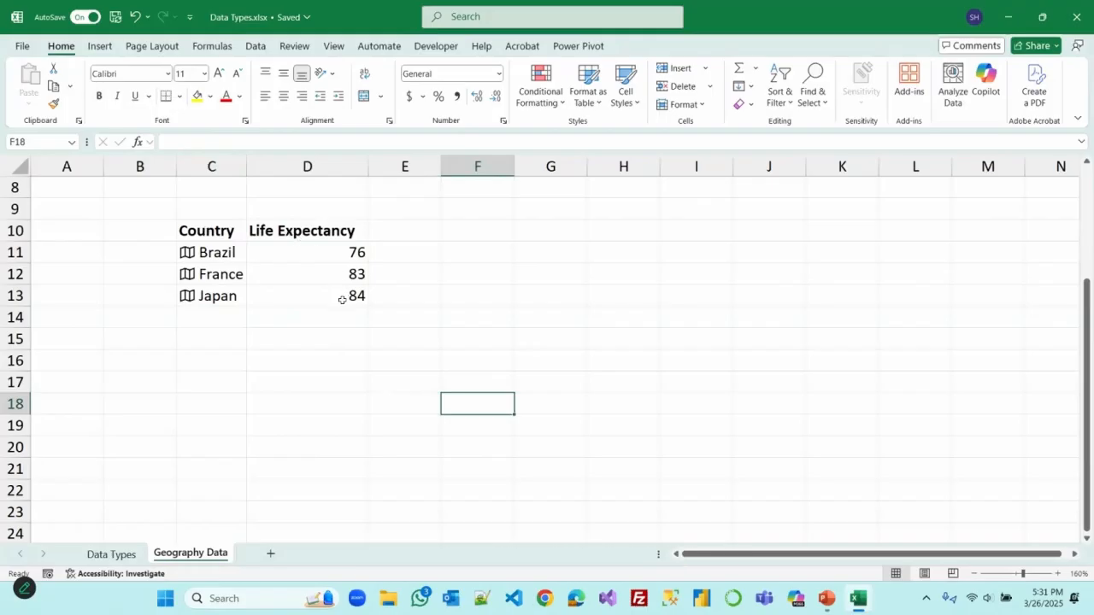
left_click(179, 97)
left_click(193, 242)
left_click(451, 264)
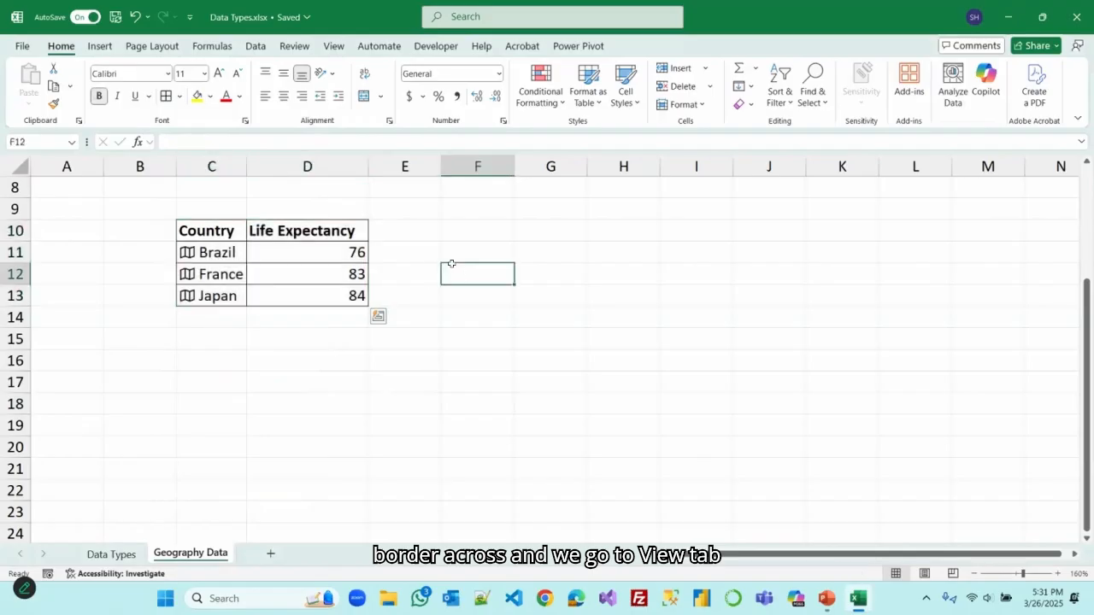
Step: Turn off the gridlines on the Geography Data sheet
left_click(334, 48)
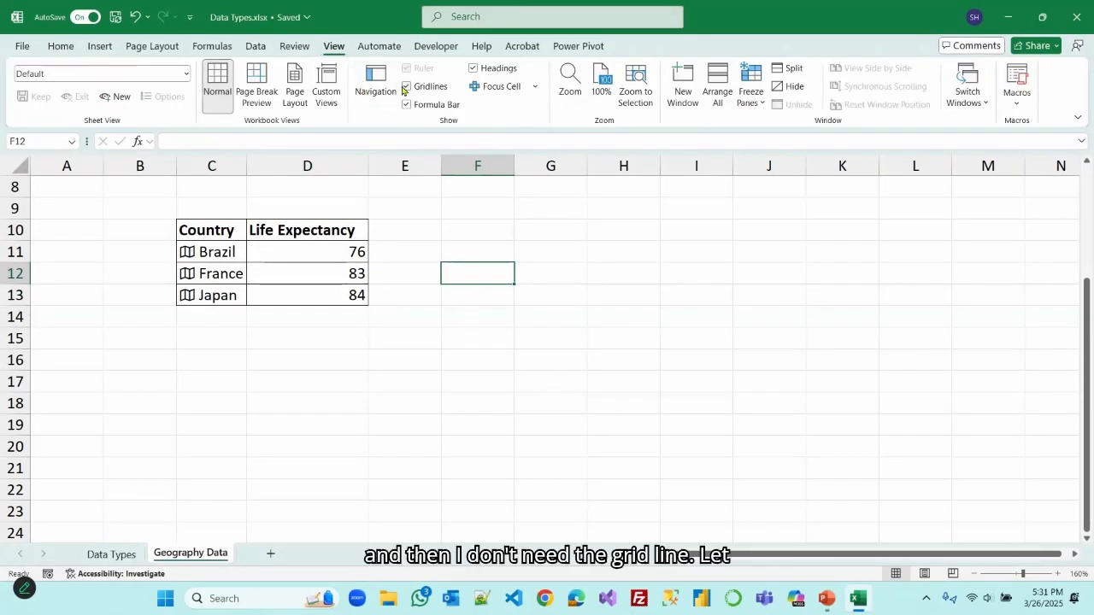
left_click(406, 87)
left_click(458, 320)
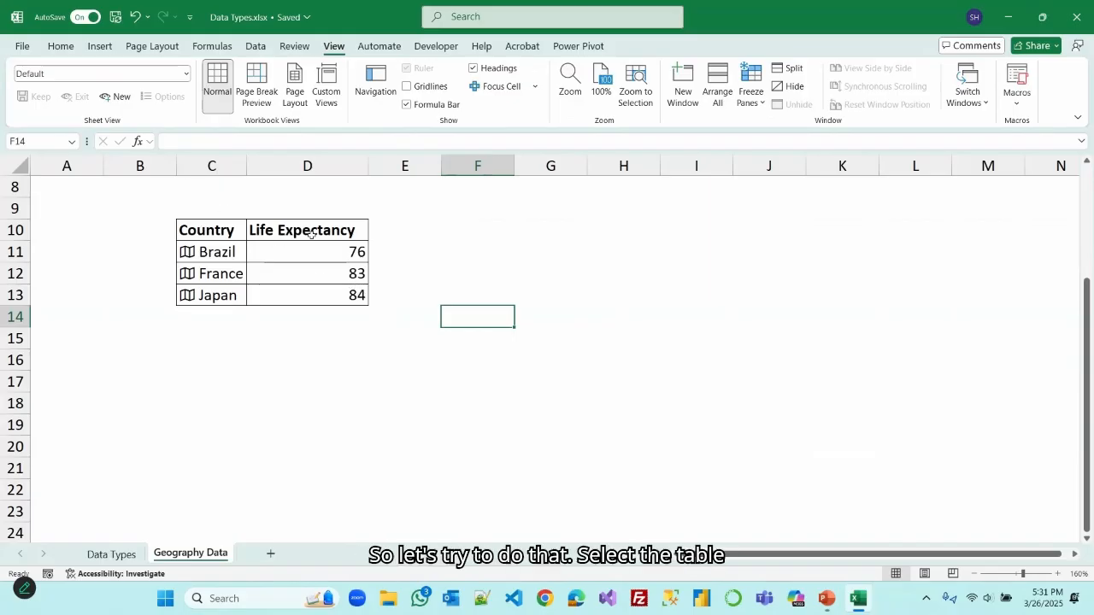
Step: Insert a clustered column chart from the country table in C10:D13 and place it beside the table
left_click_drag(313, 247, 316, 295)
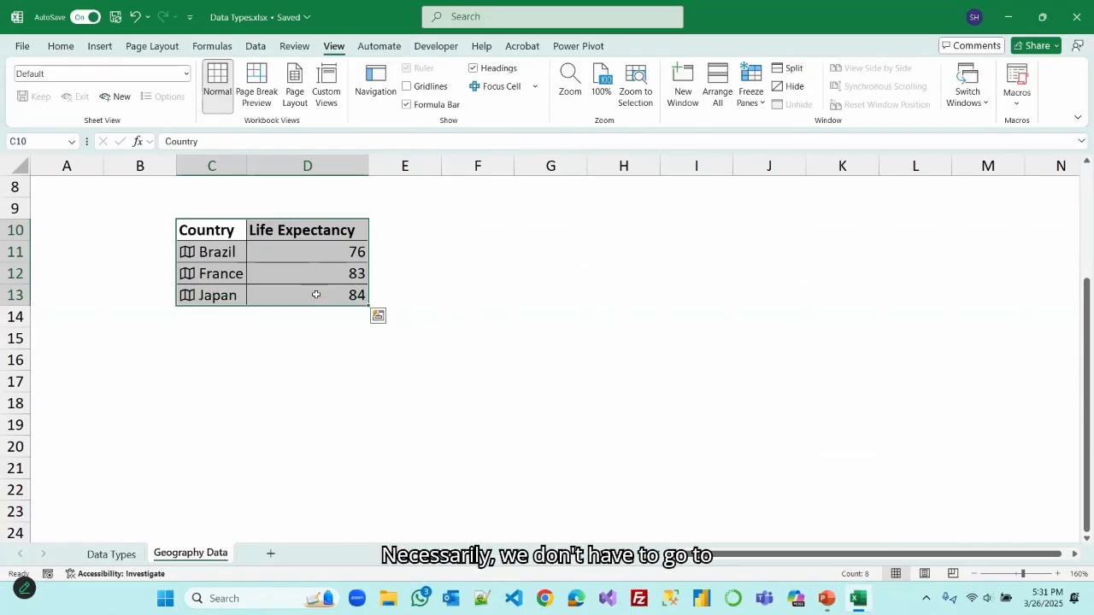
left_click(100, 46)
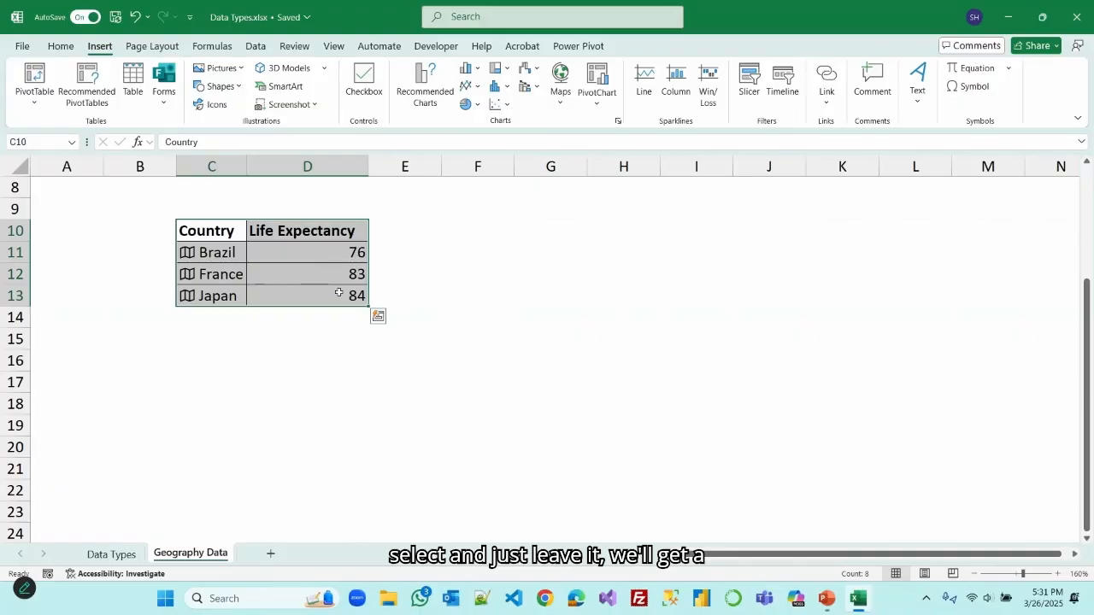
left_click(378, 320)
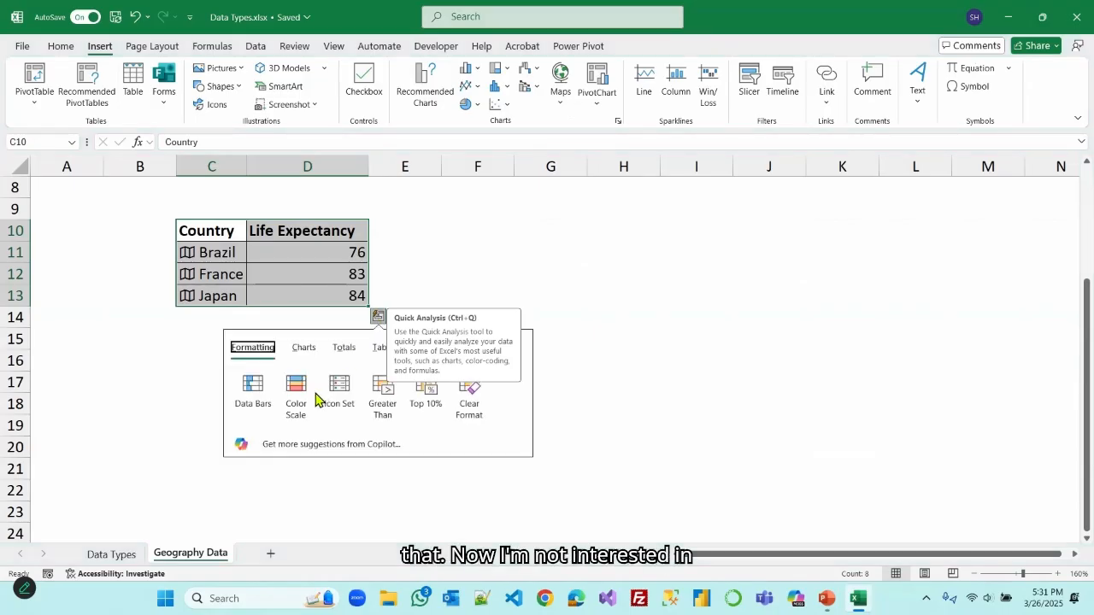
left_click(306, 351)
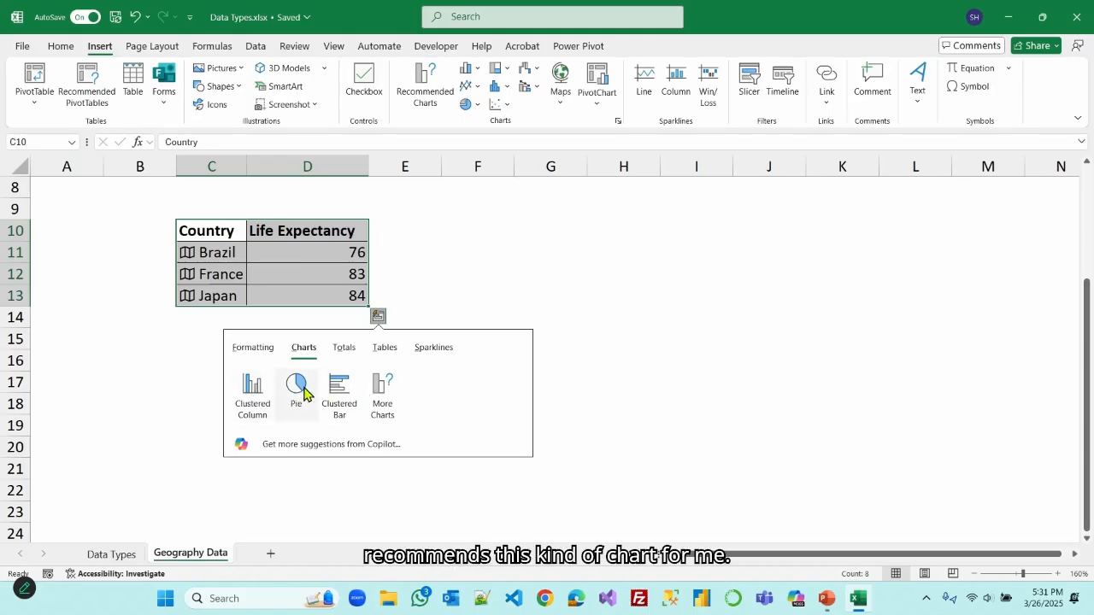
left_click(252, 392)
left_click_drag(381, 205, 489, 204)
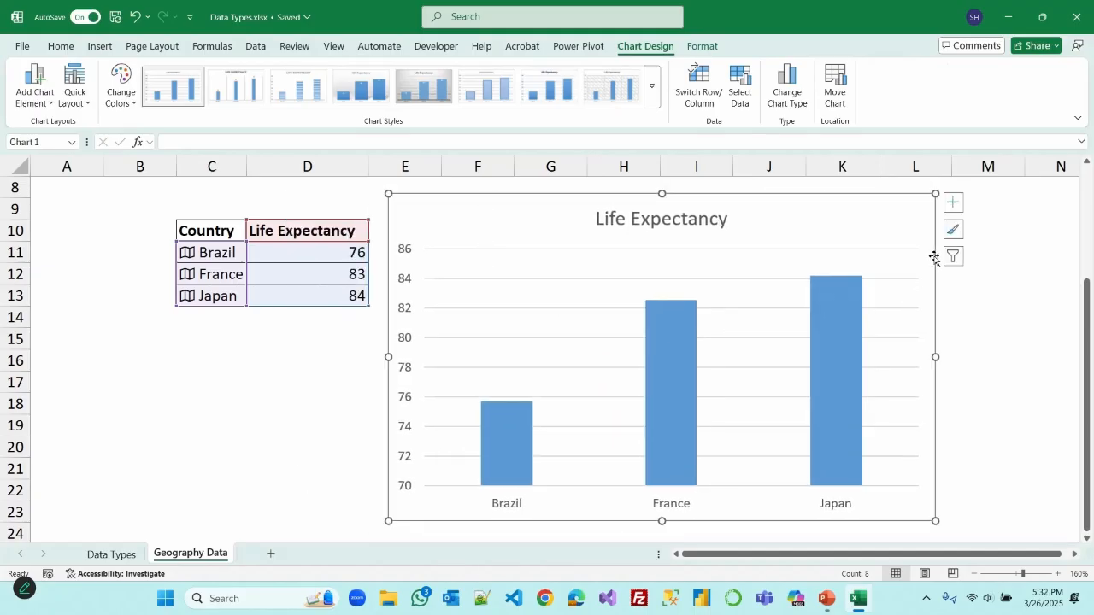
Step: Show data labels above the columns of the Life Expectancy chart
left_click(953, 202)
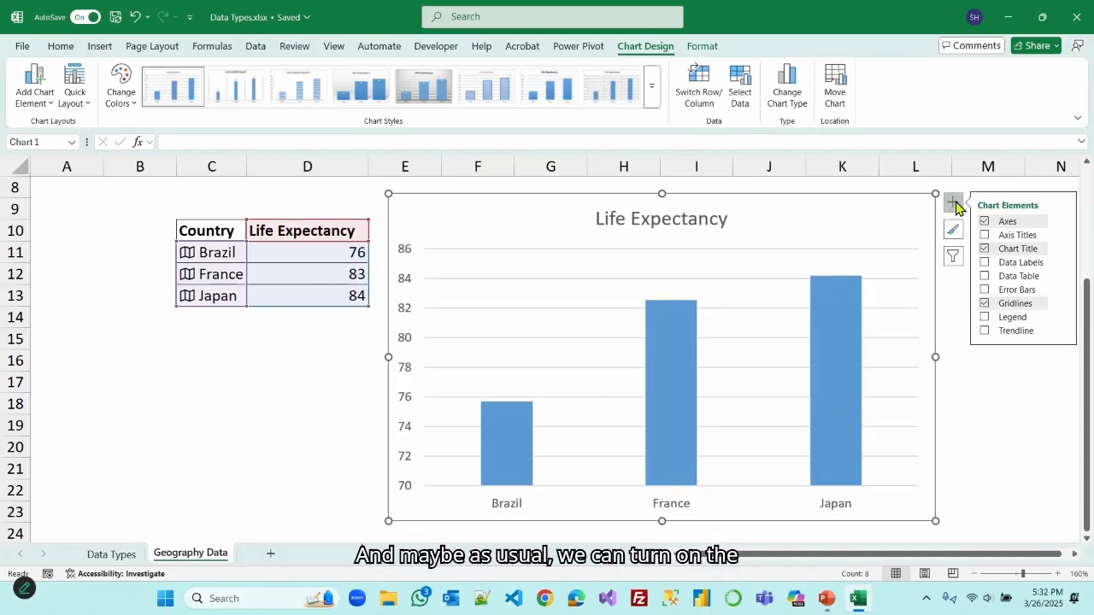
left_click(985, 276)
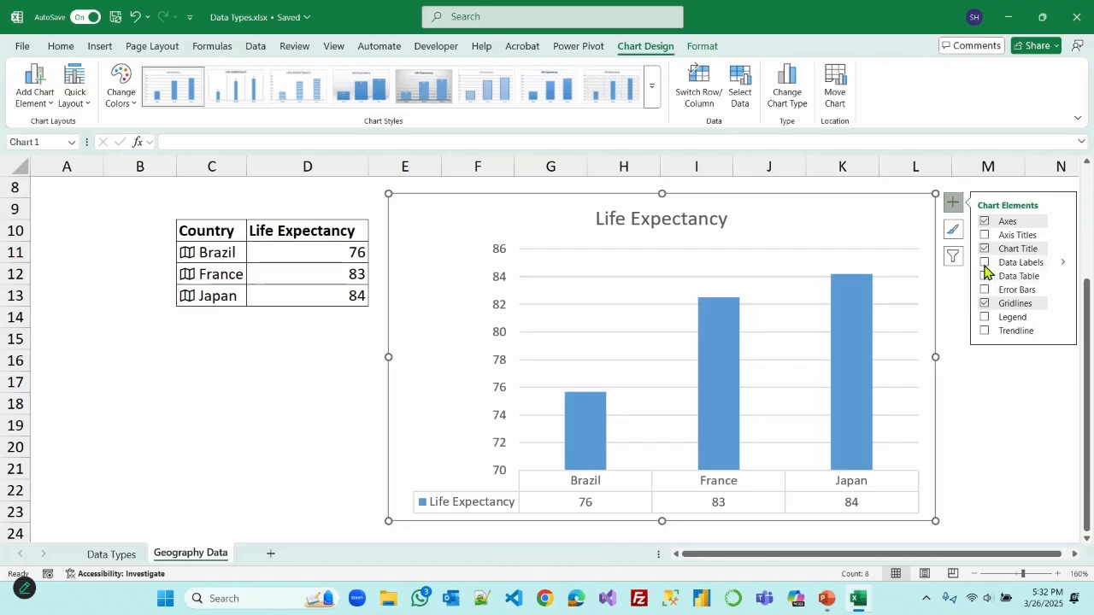
left_click(983, 263)
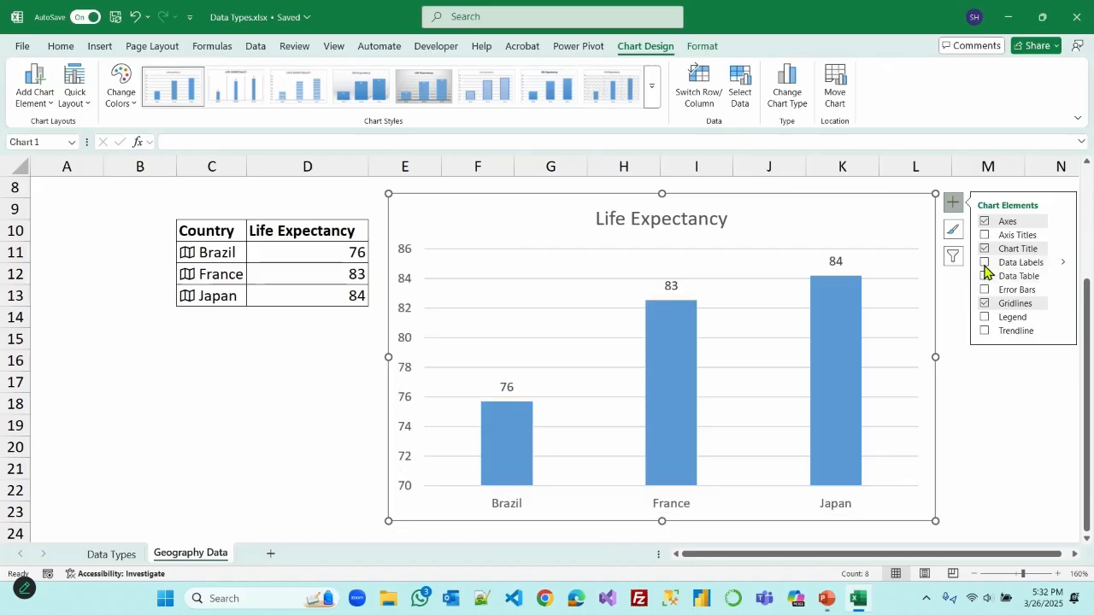
Step: Delete the vertical axis and the horizontal gridlines from the Life Expectancy column chart
left_click(402, 278)
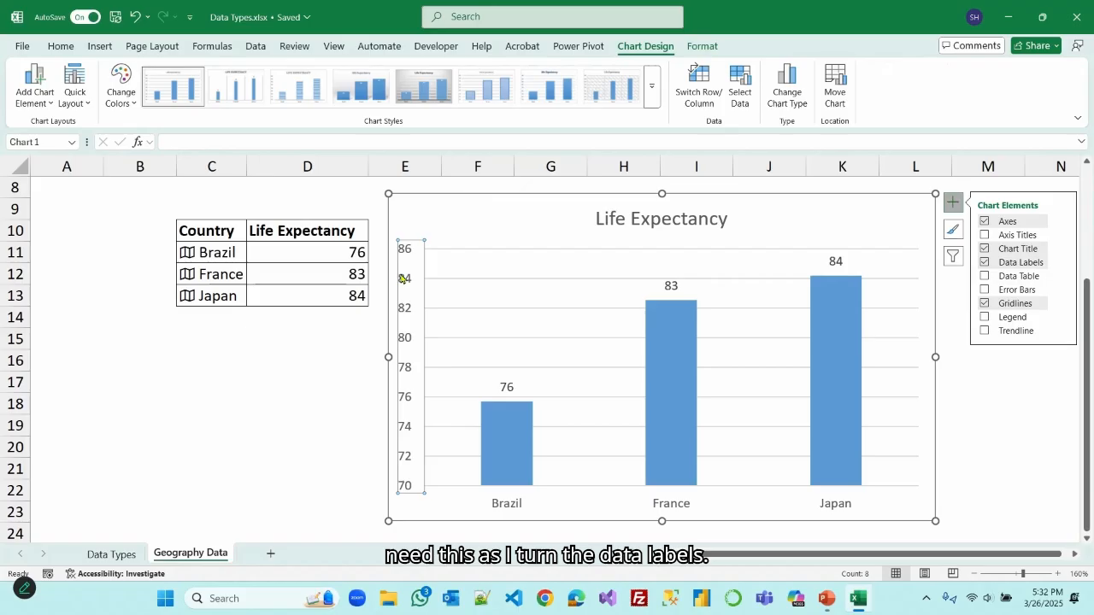
key("Delete")
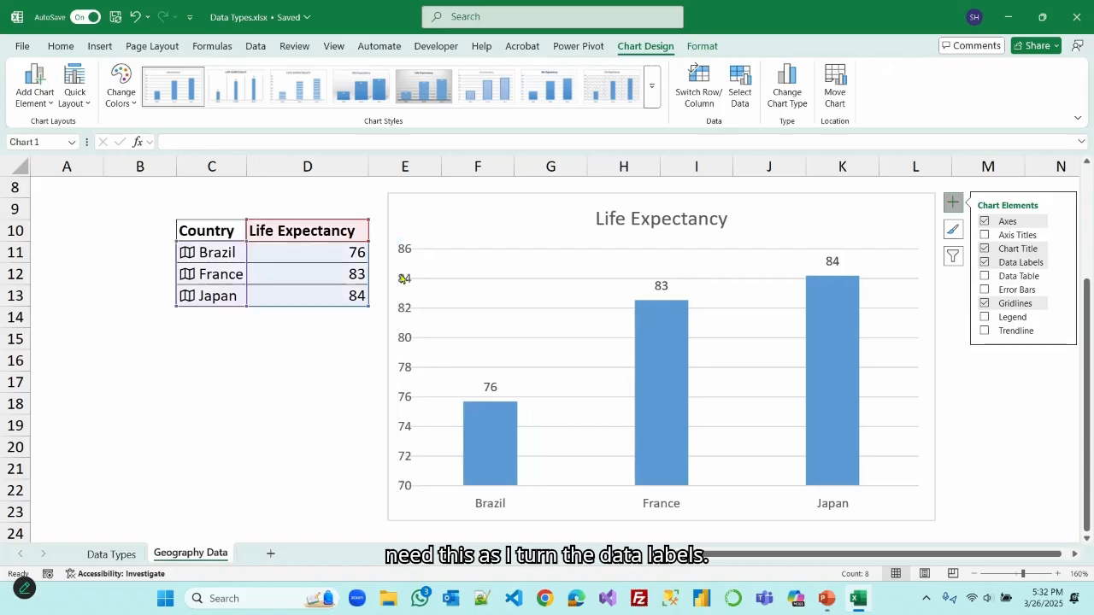
left_click(499, 285)
key("Delete")
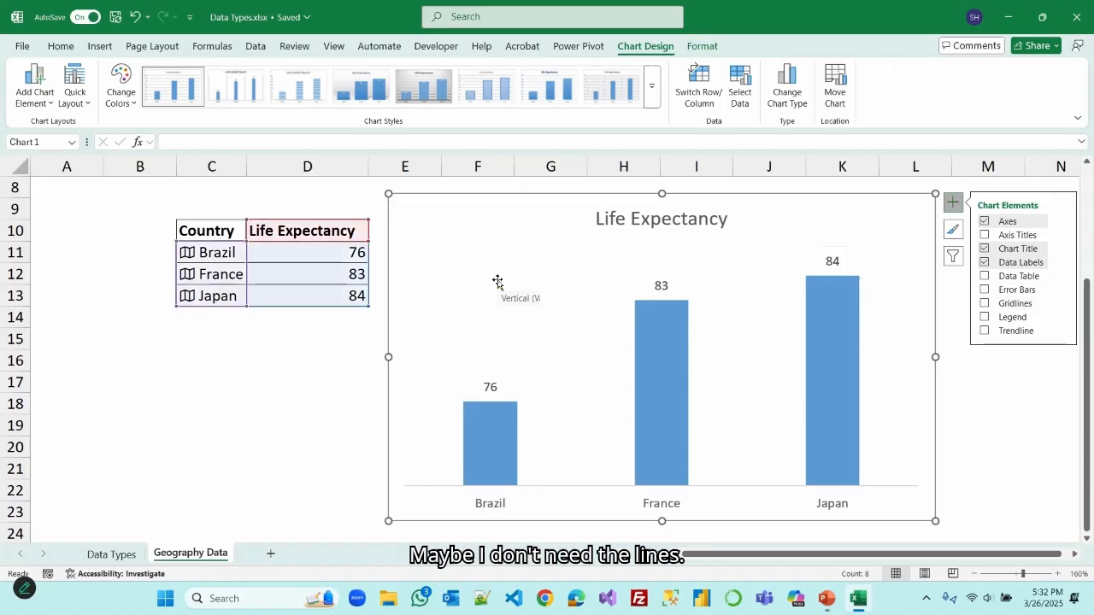
left_click(982, 411)
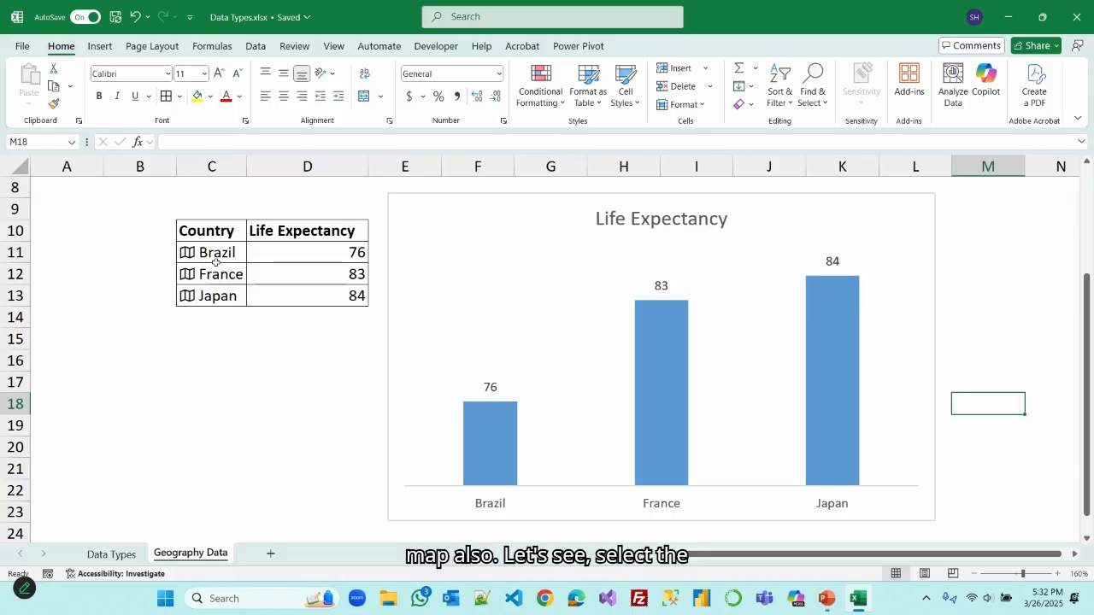
Step: Change the Life Expectancy chart type from clustered column to Filled Map
left_click(424, 196)
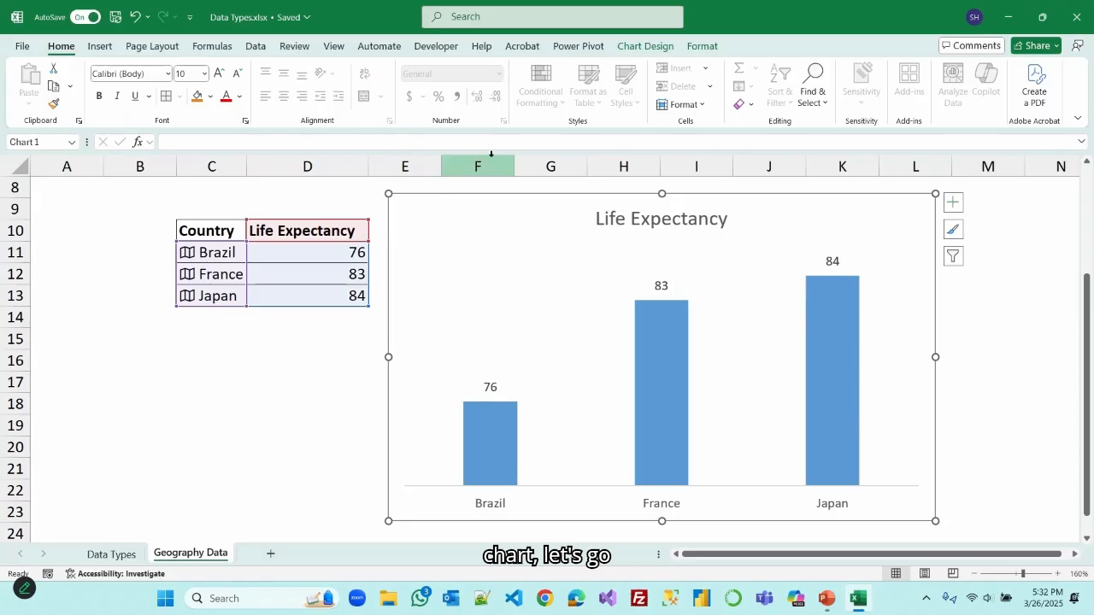
left_click(647, 47)
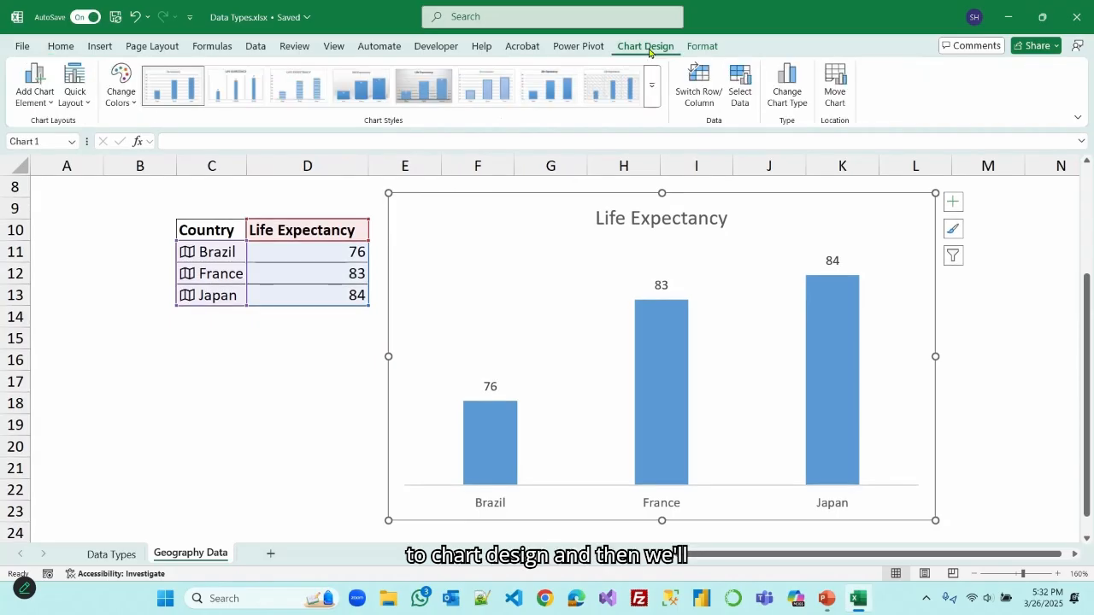
left_click(786, 90)
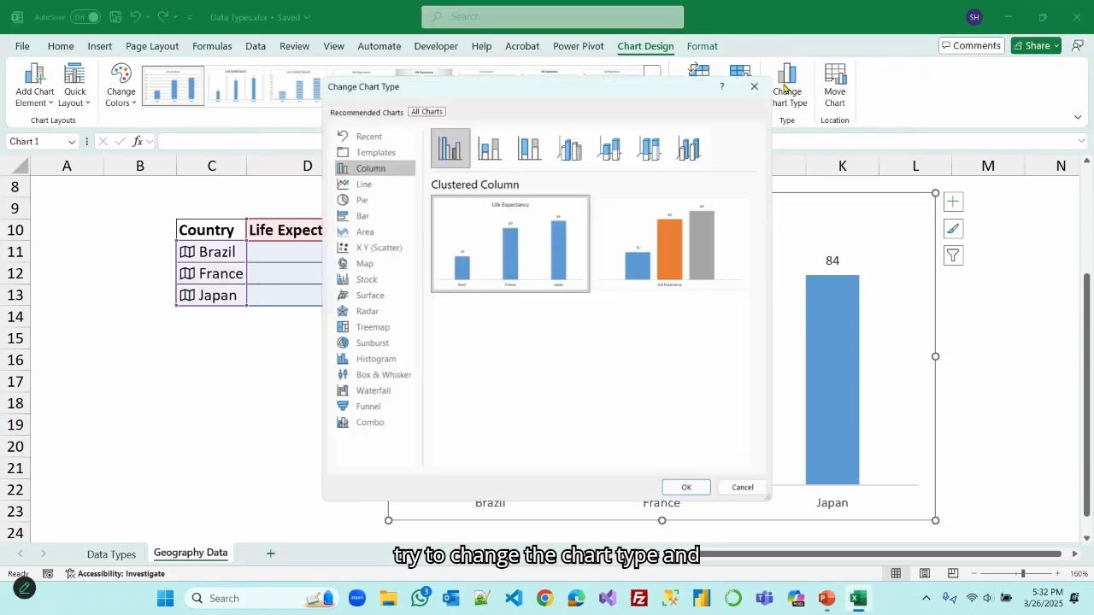
left_click(366, 266)
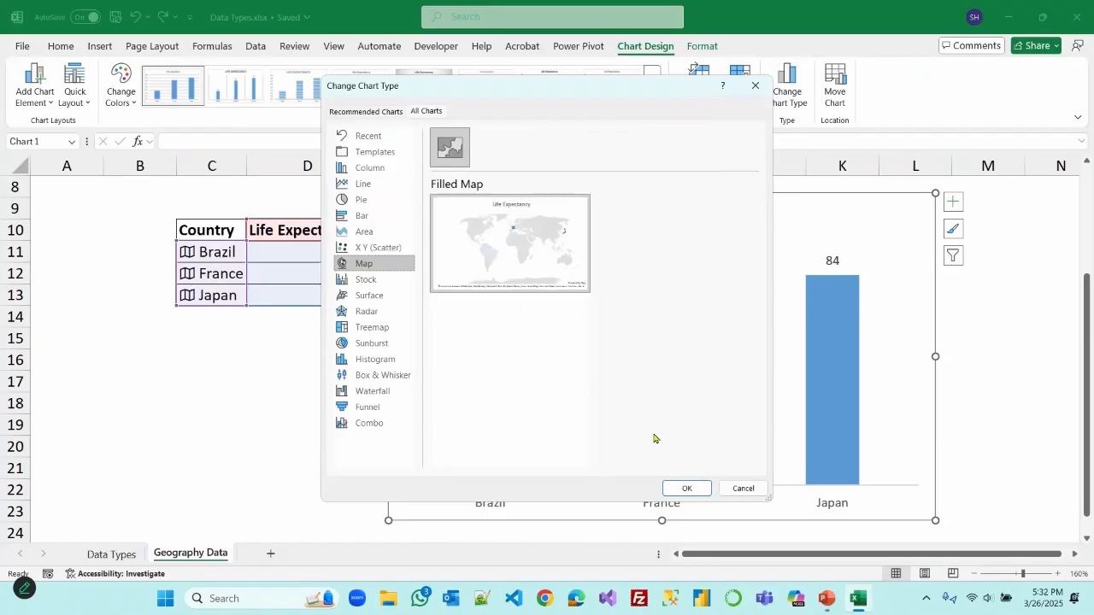
left_click(685, 487)
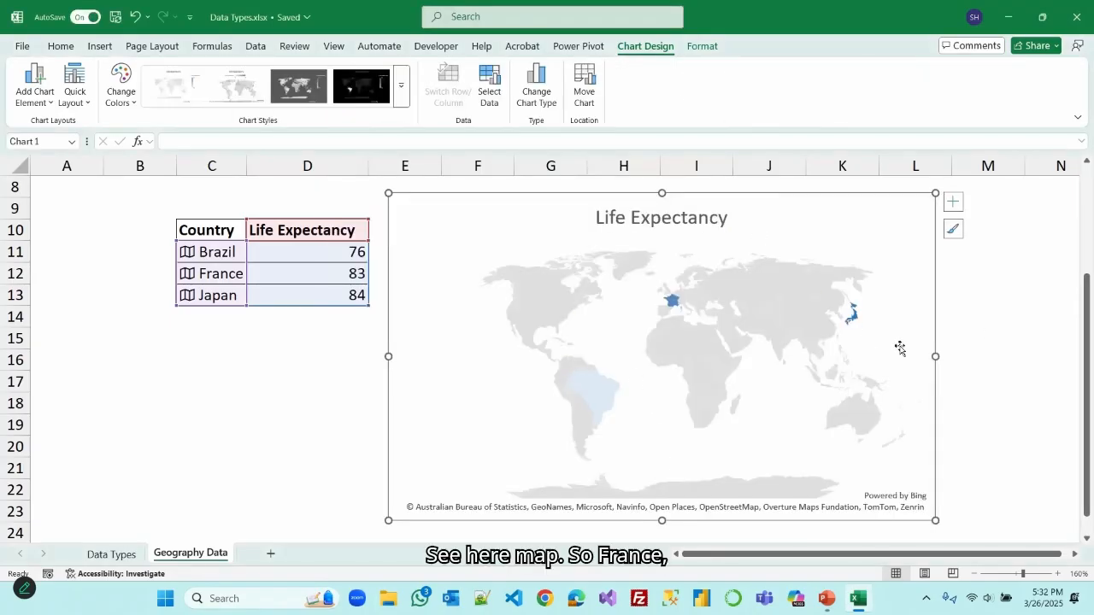
Step: Show data labels on the Life Expectancy filled map and deselect the chart
mouse_move(672, 310)
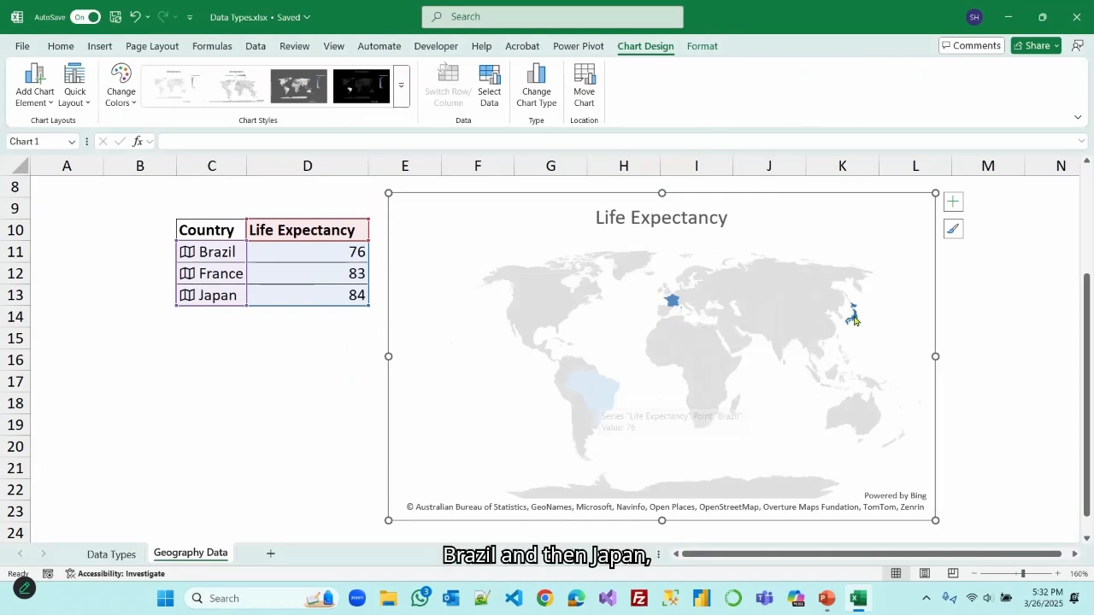
left_click(953, 203)
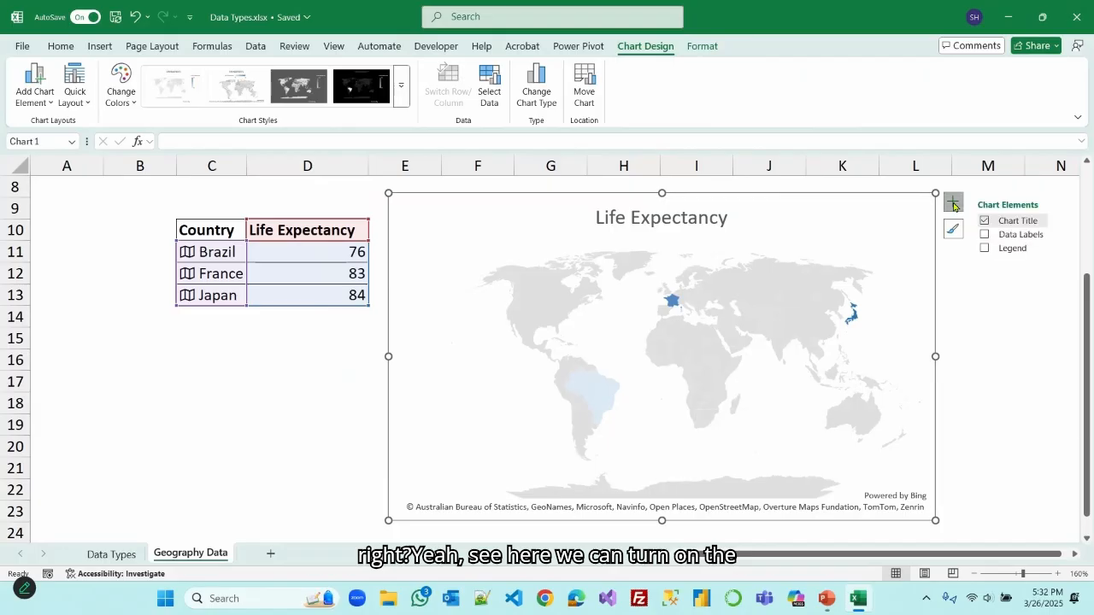
left_click(984, 234)
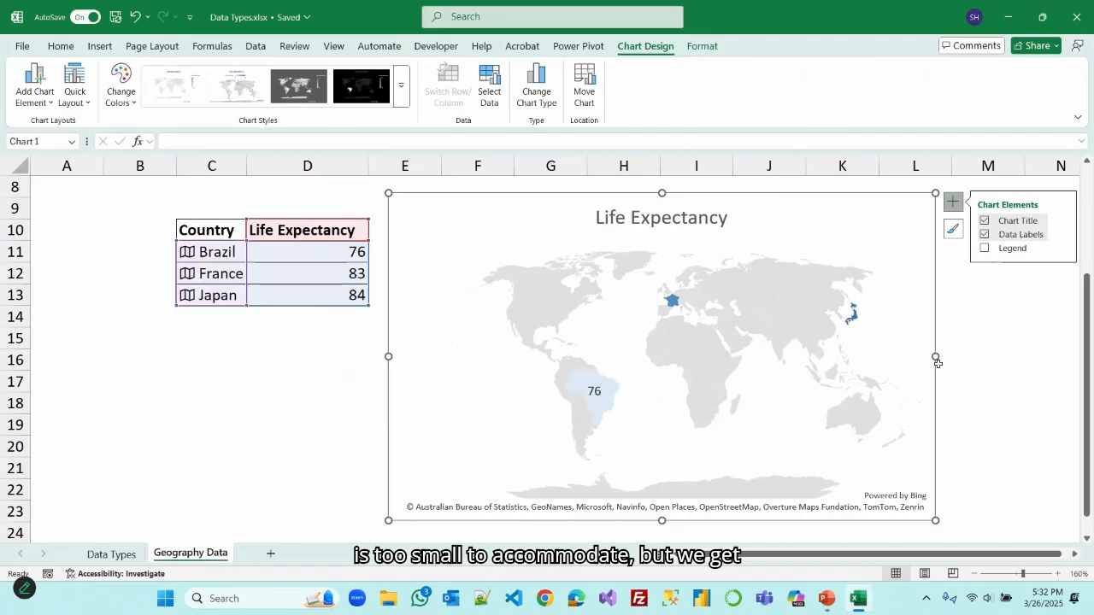
left_click(990, 359)
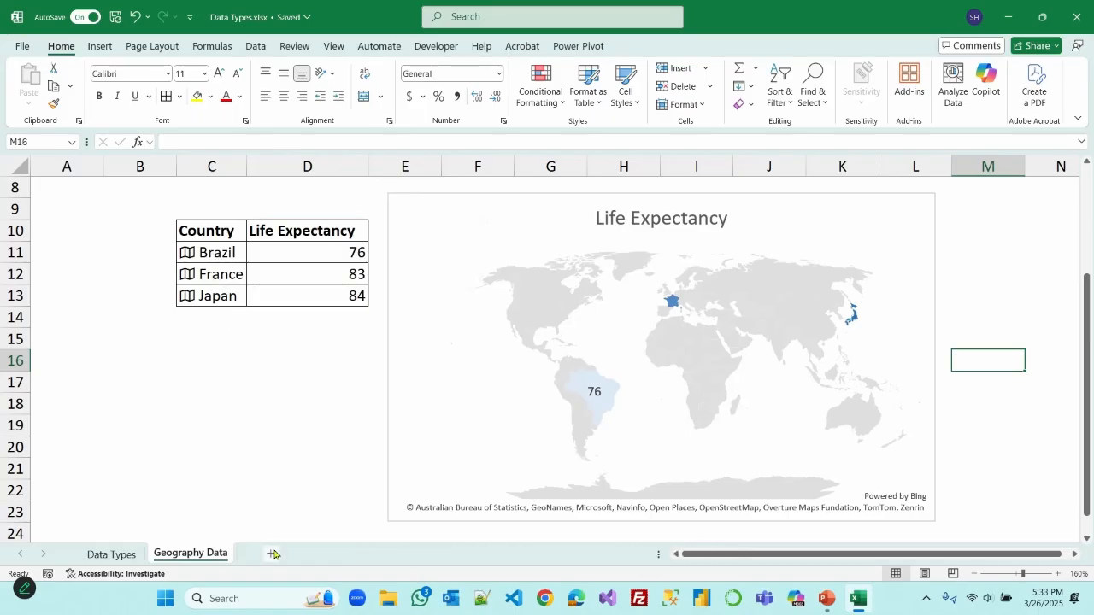
Step: Check the data types slide in PowerPoint, return to the Excel workbook and add a new worksheet named Stocks
left_click(825, 598)
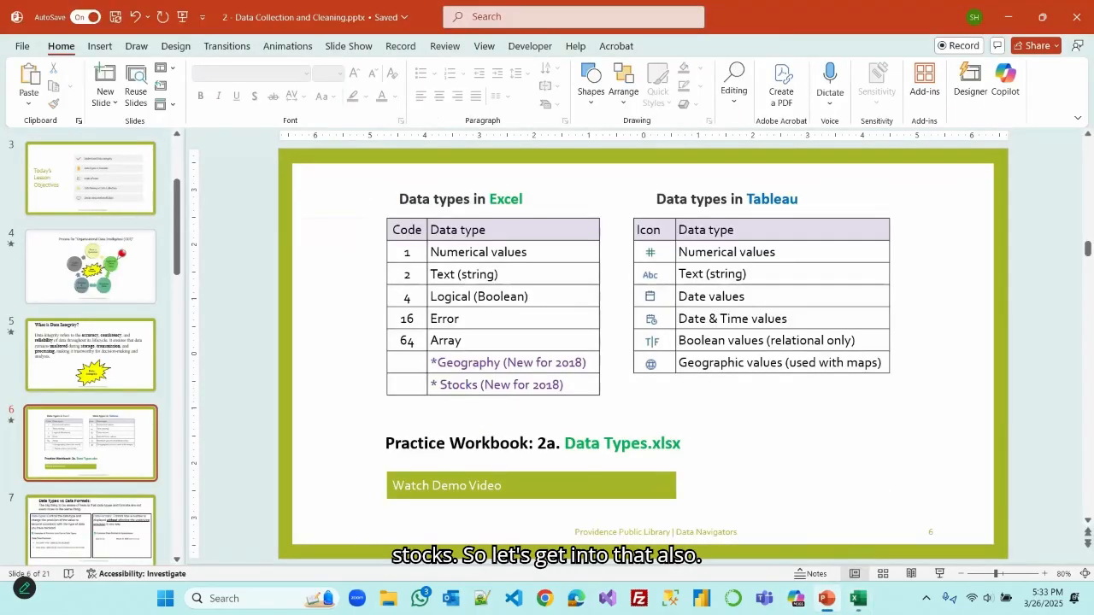
key("alt+Tab")
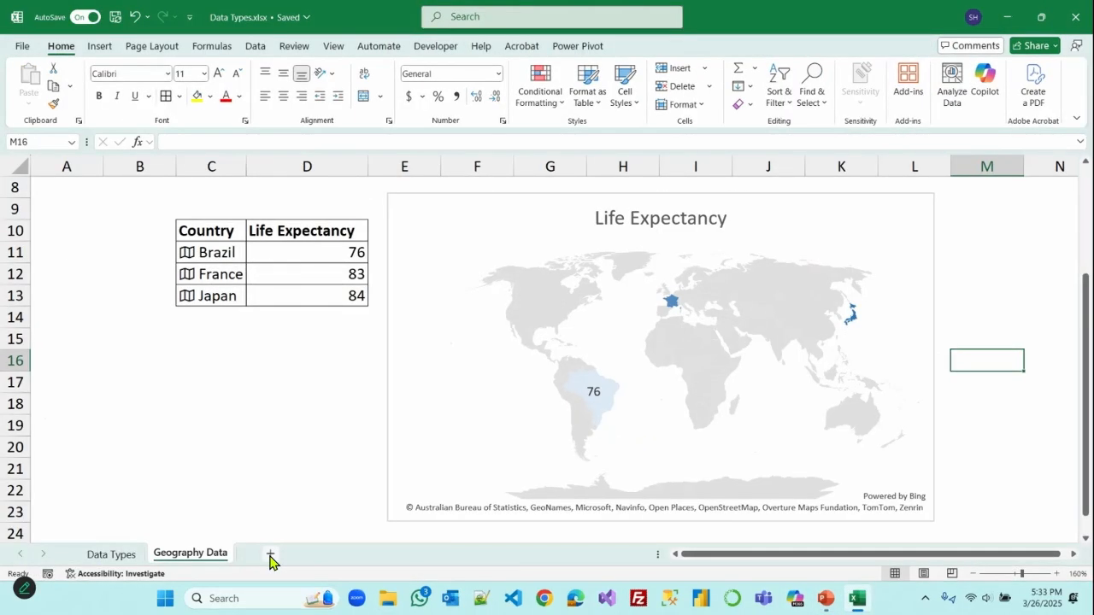
left_click(270, 554)
double_click(268, 555)
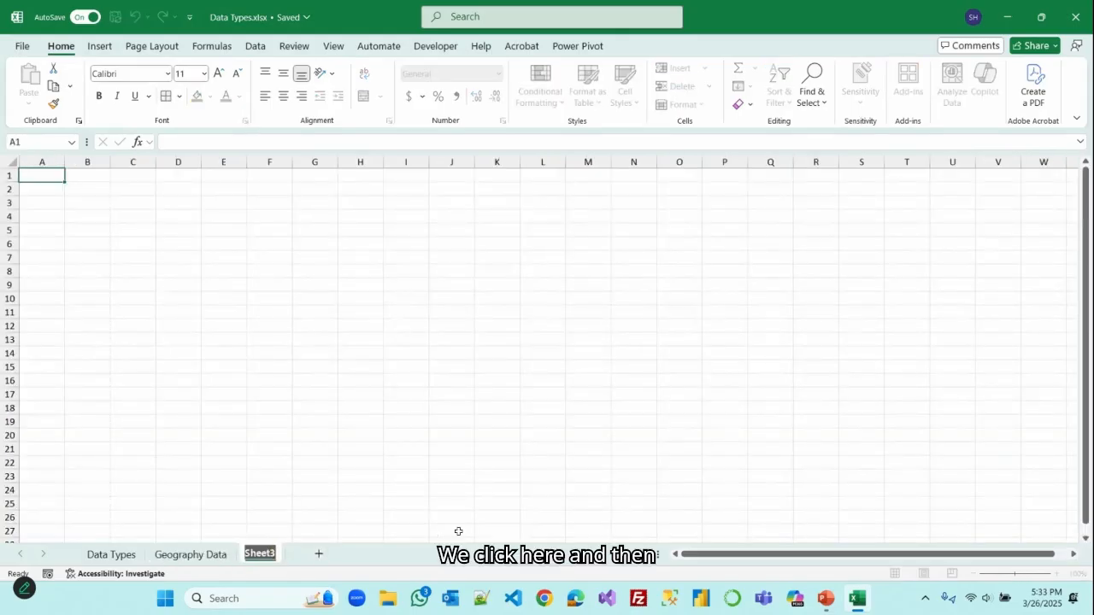
type("Stock")
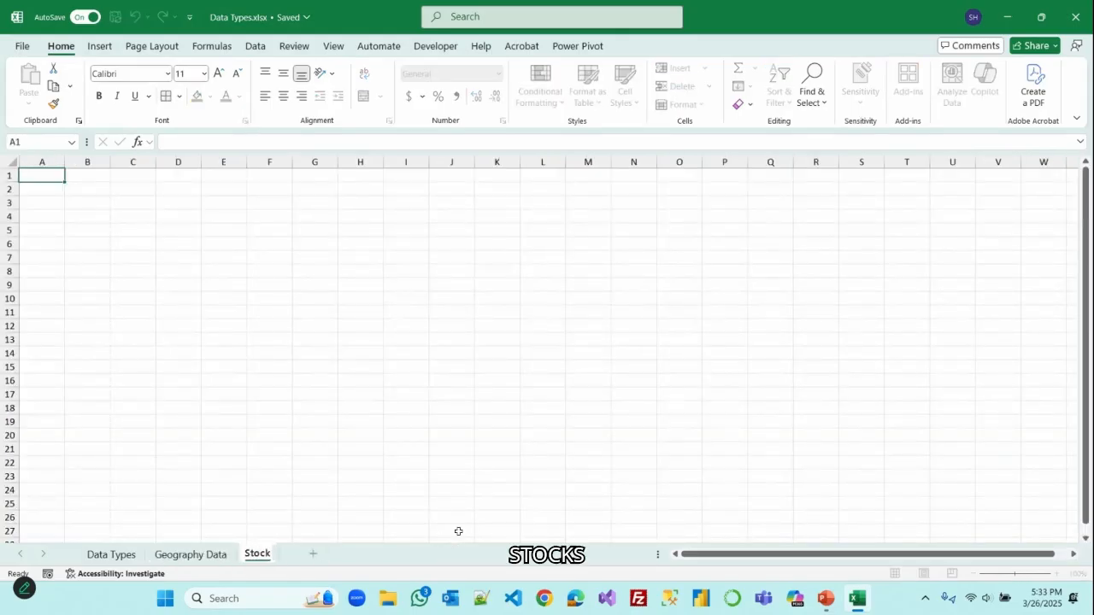
type("e")
key("BackSpace")
type("s")
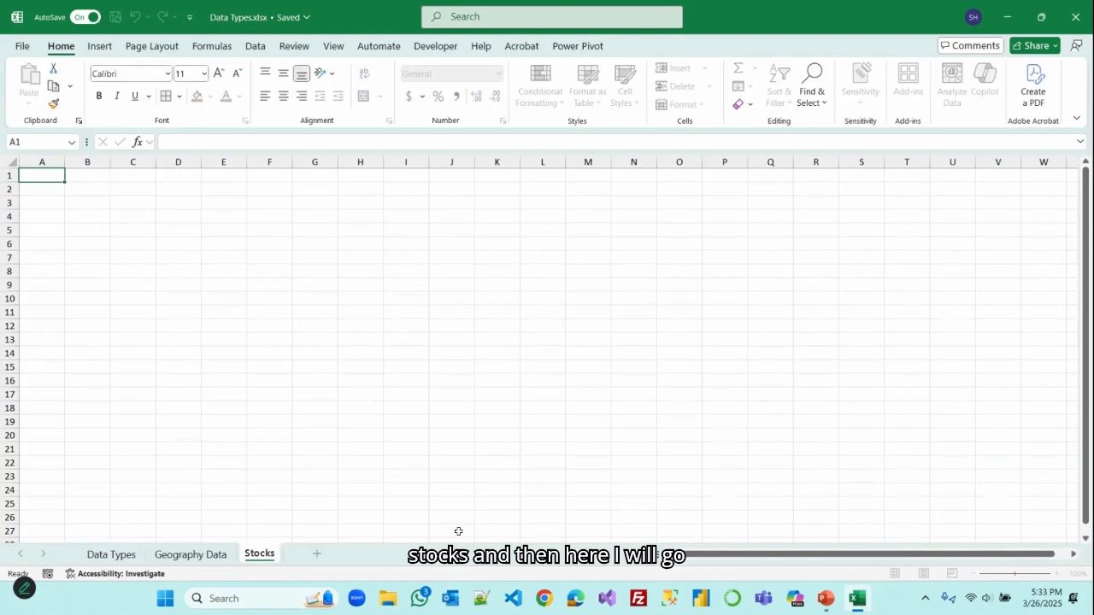
left_click(448, 464)
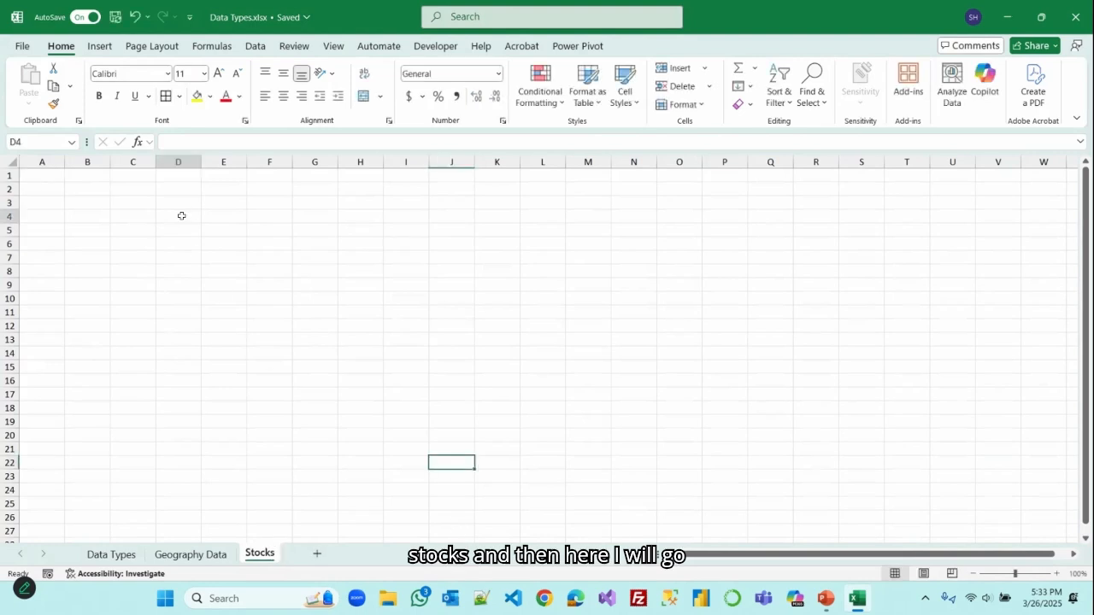
Step: Enter the heading Company in cell D4 of the Stocks sheet
left_click(181, 216)
type("Company")
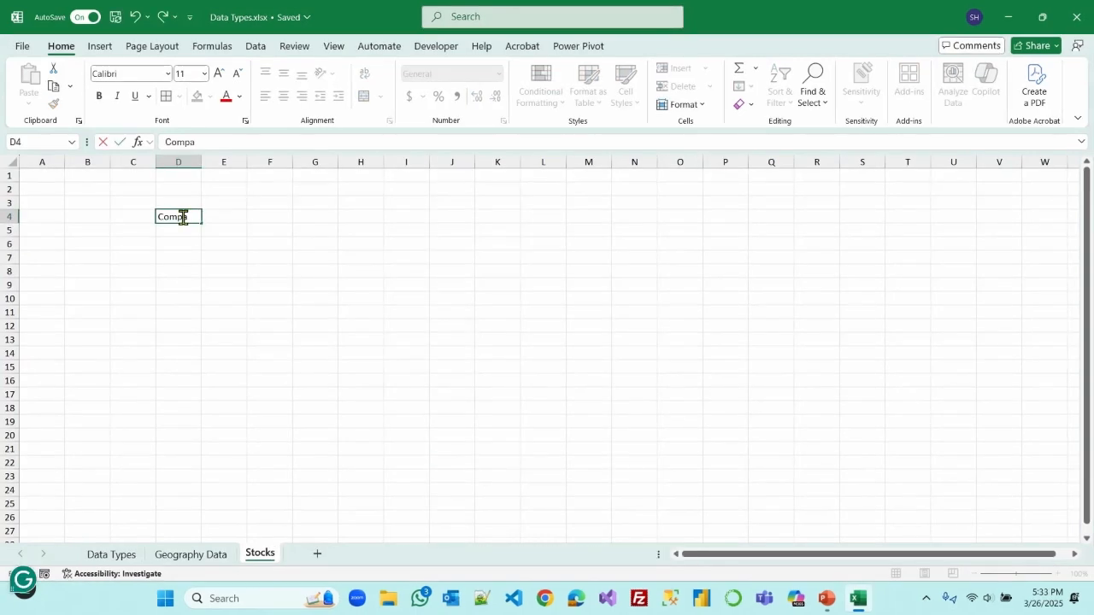
left_click(709, 412)
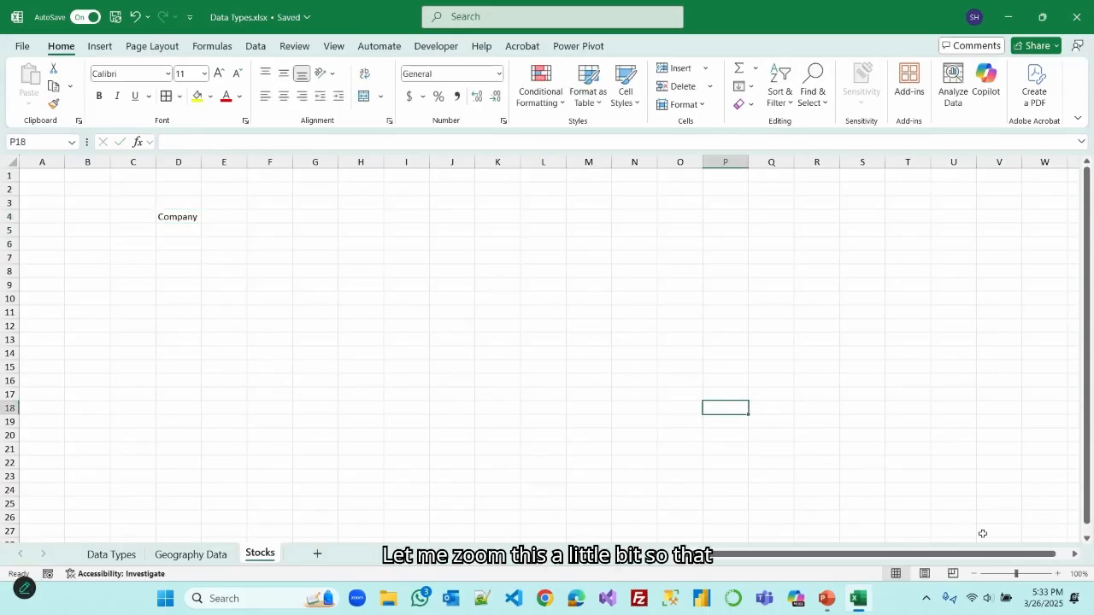
Step: List the companies Microsoft, Google and Salesforce in cells D5 to D7 under the Company heading
left_click(1057, 574)
left_click(1057, 574)
left_click(1057, 575)
left_click(1057, 574)
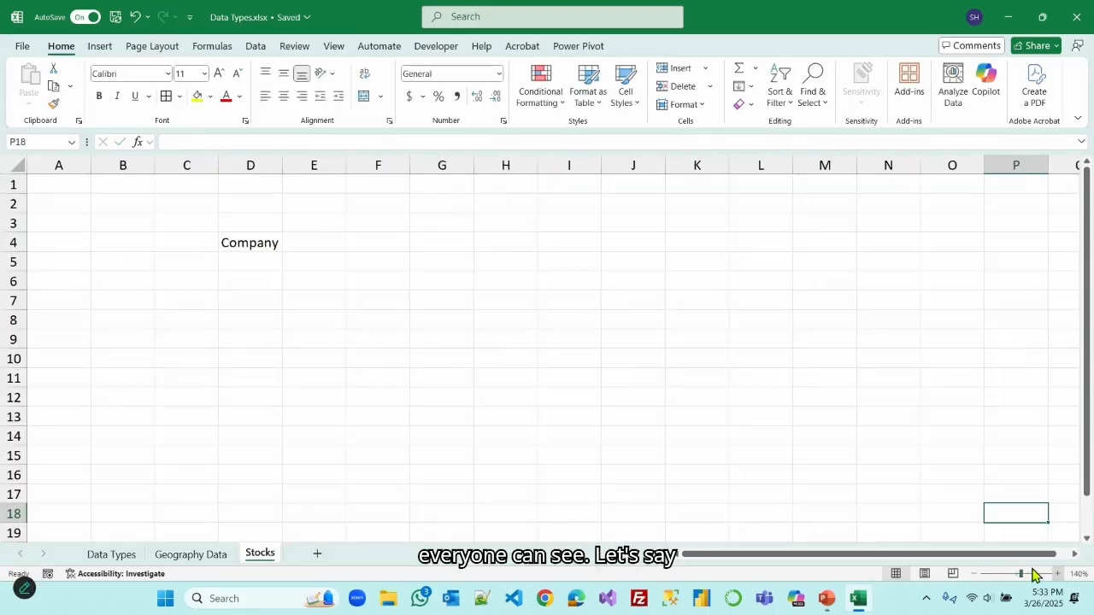
left_click(246, 259)
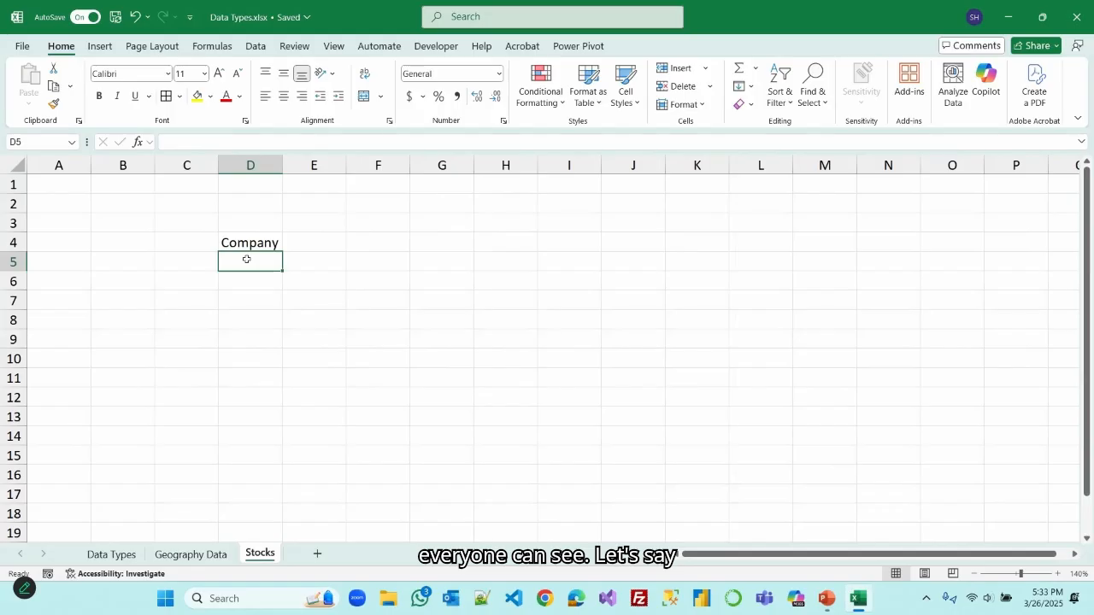
type("Microso")
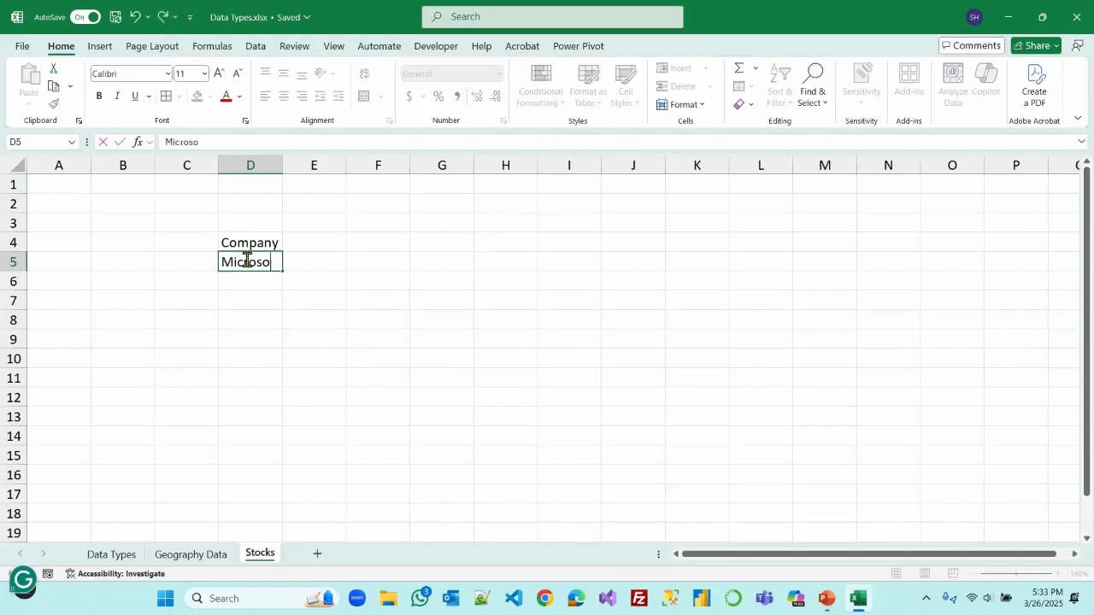
type("ft")
key("Return")
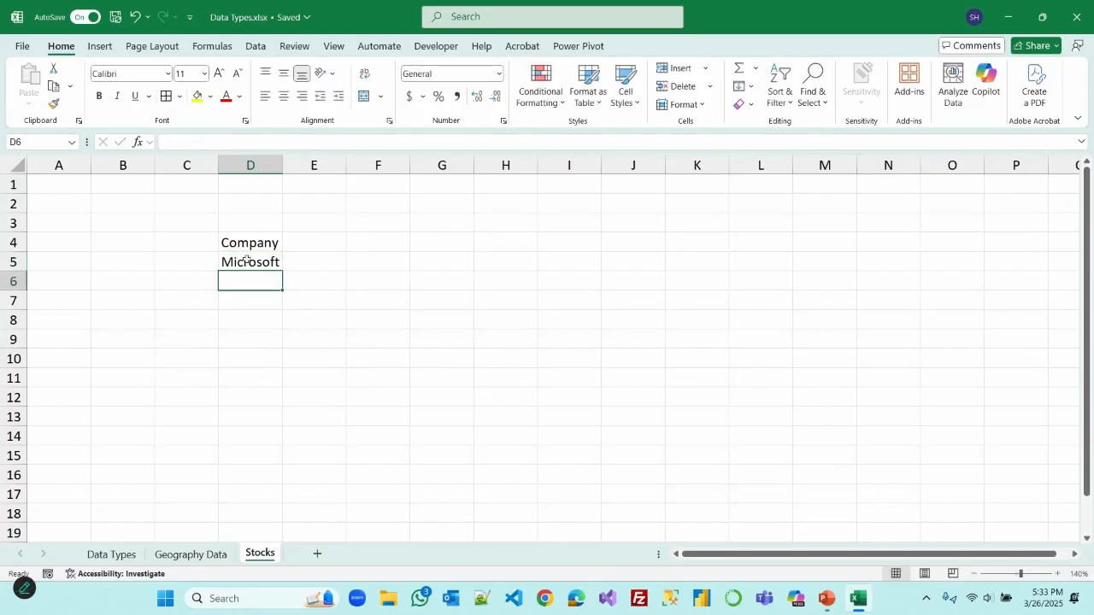
type("Google")
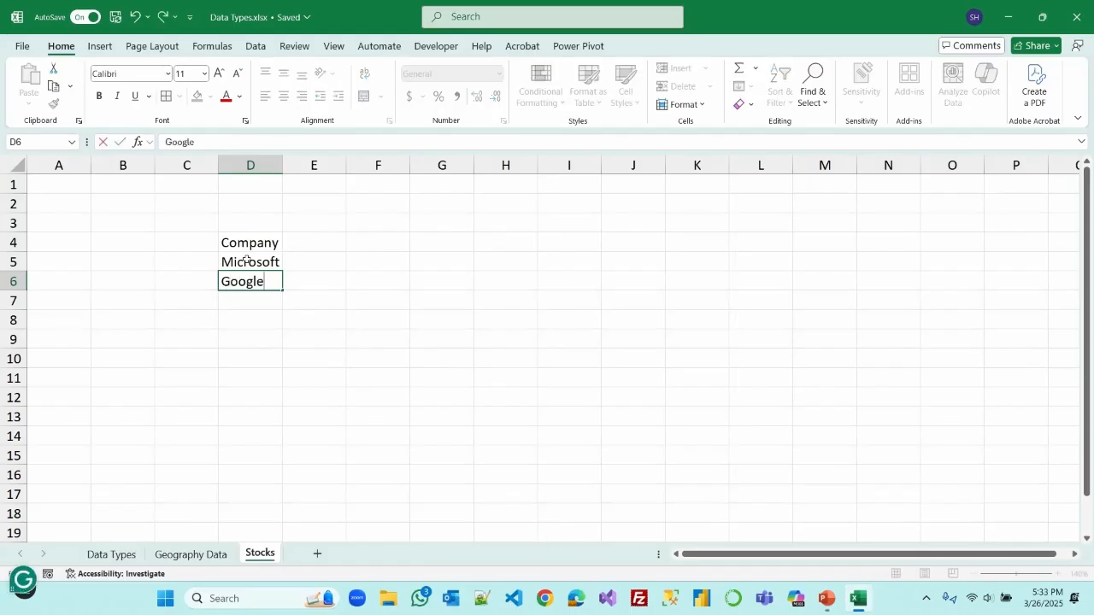
key("Return")
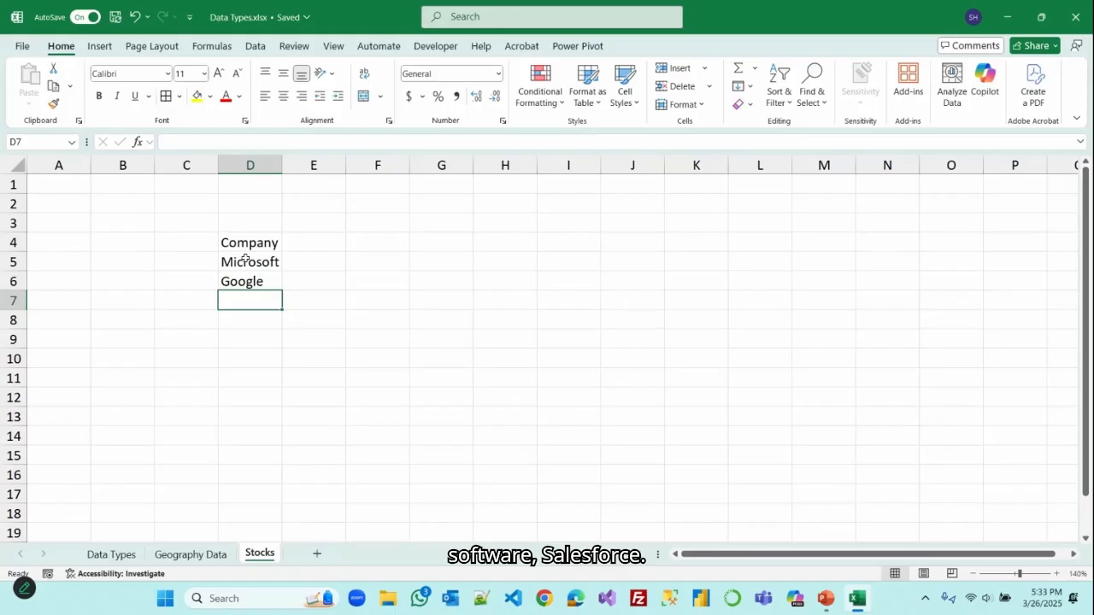
type("Salesforce")
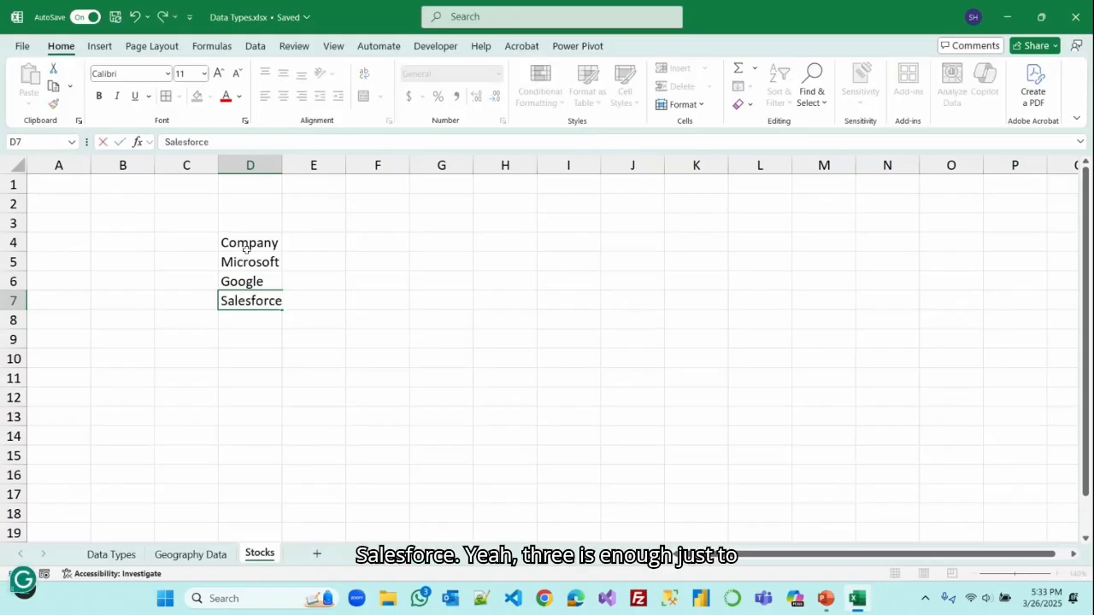
Step: Make the Company heading in D4 bold and widen column D
left_click(240, 243)
left_click(99, 96)
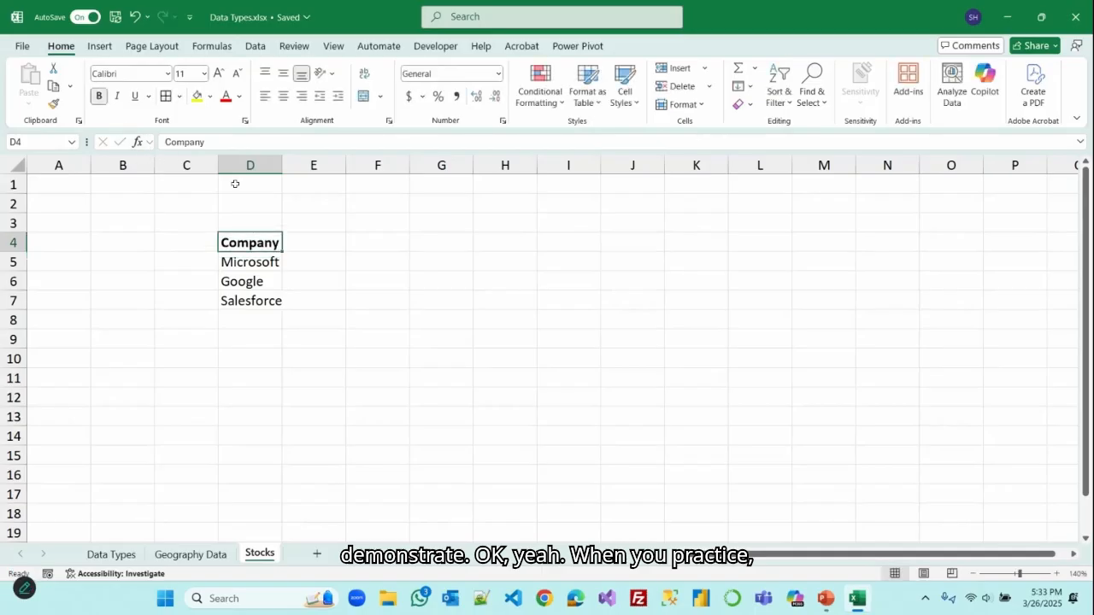
left_click_drag(282, 162, 330, 163)
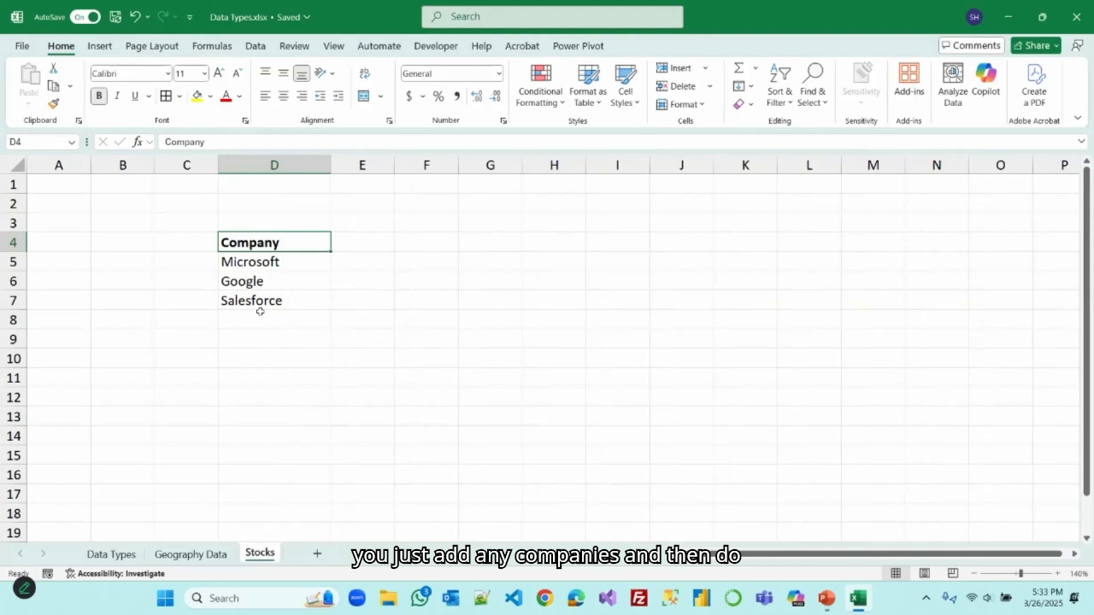
Step: Convert the three company names in D5:D7 to the Stocks data type and autofit column D
left_click(289, 261)
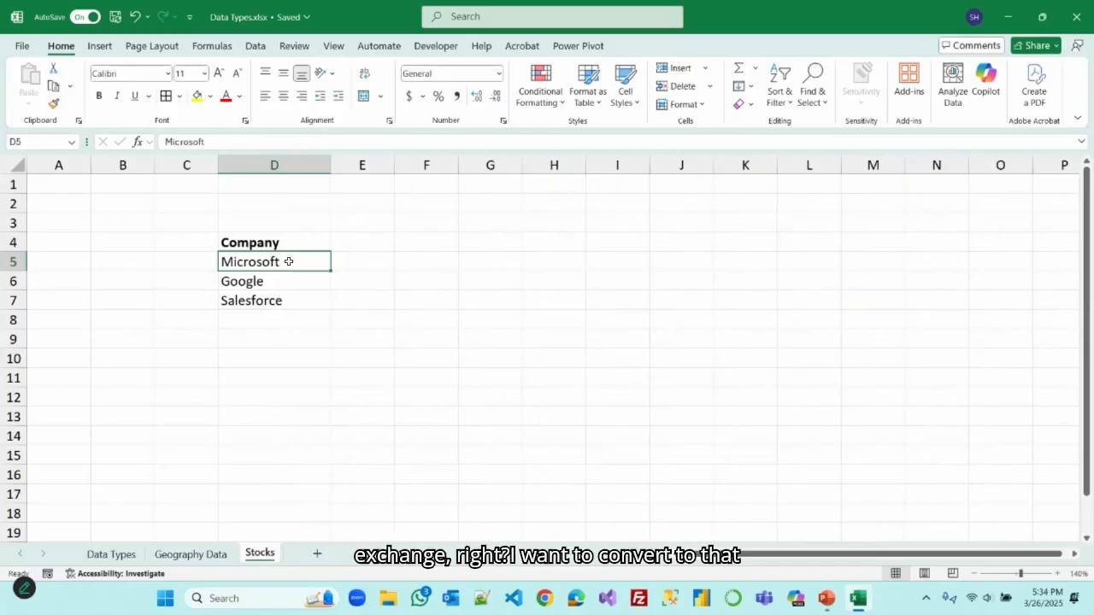
left_click(297, 294, "shift")
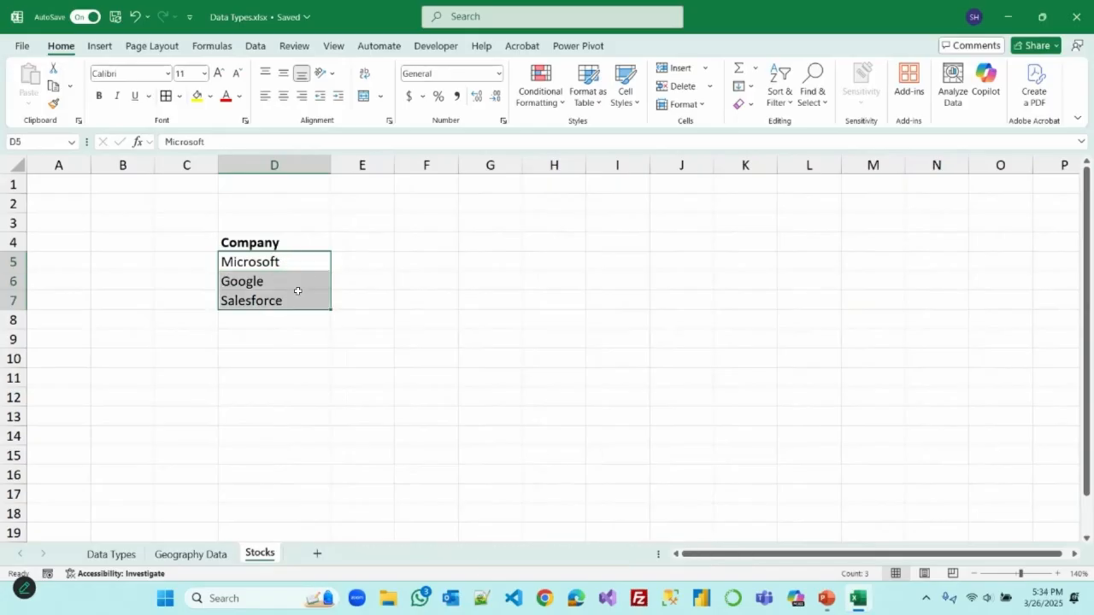
left_click(254, 48)
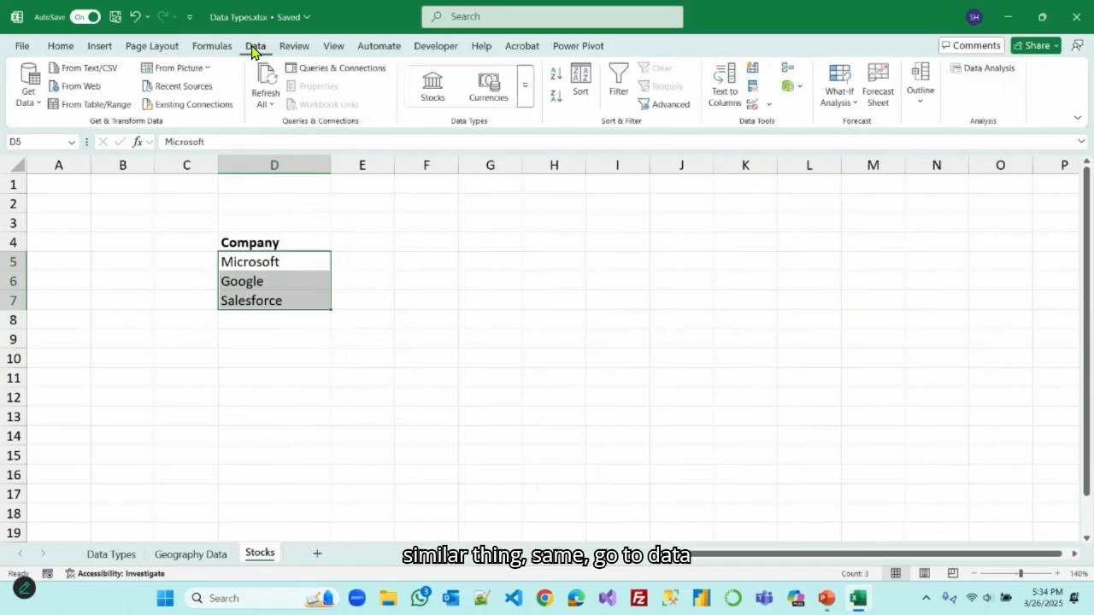
left_click(435, 91)
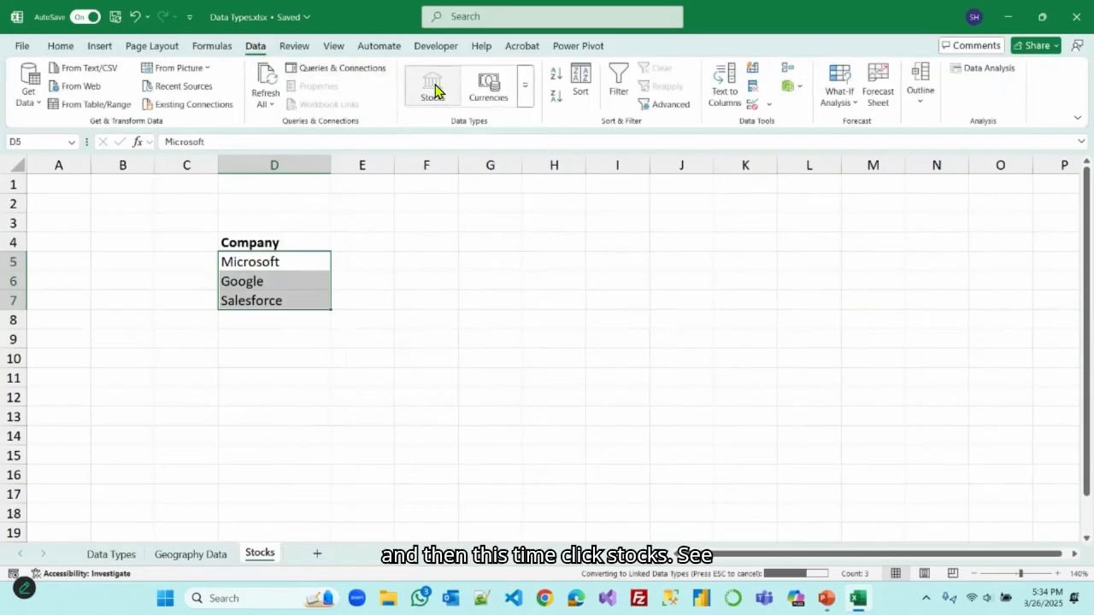
left_click_drag(328, 161, 328, 161)
double_click(328, 161)
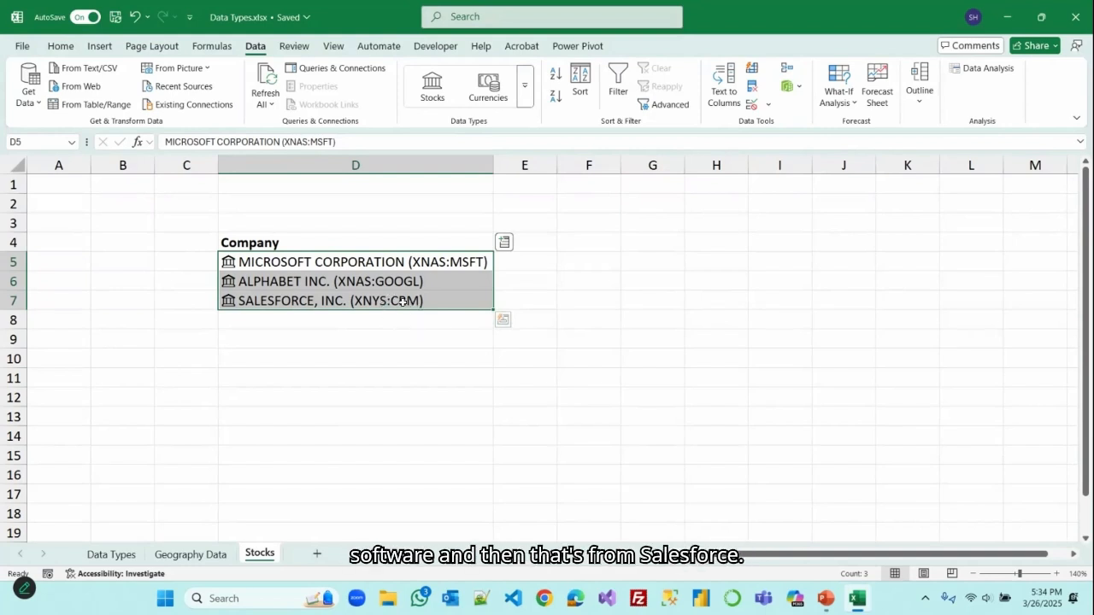
Step: Extract the Price field for the three stocks into column E and deselect the range
left_click(504, 243)
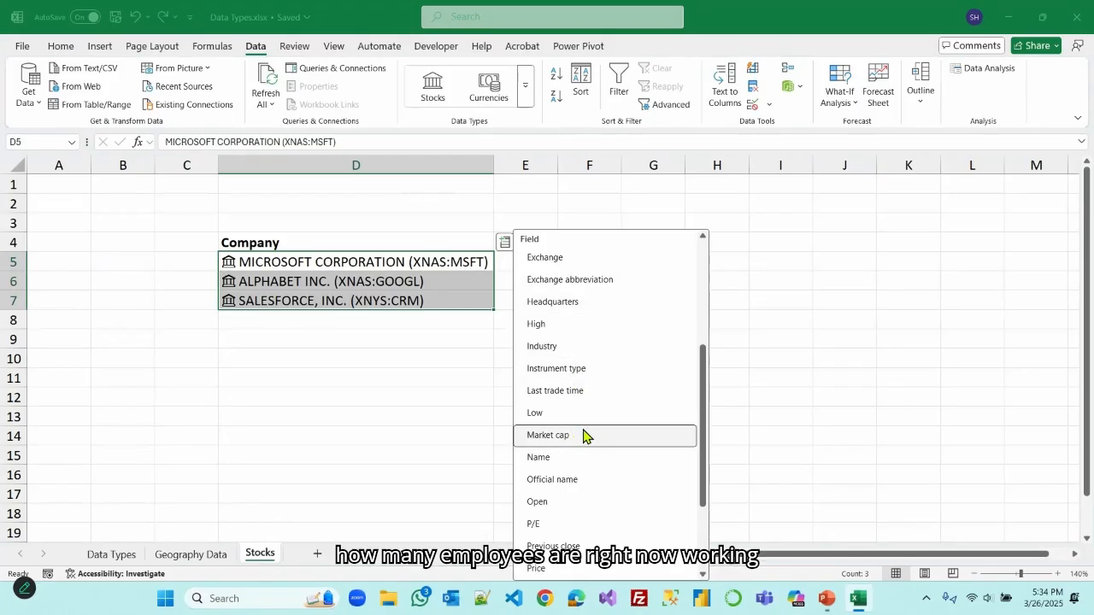
scroll(583, 435, "down", 3)
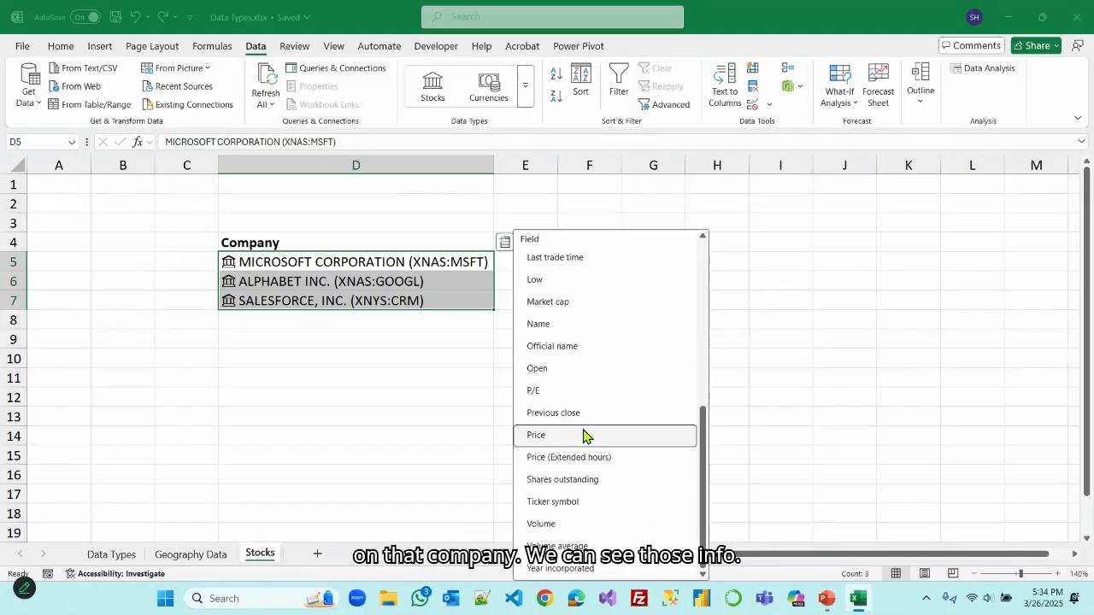
scroll(584, 436, "up", 5)
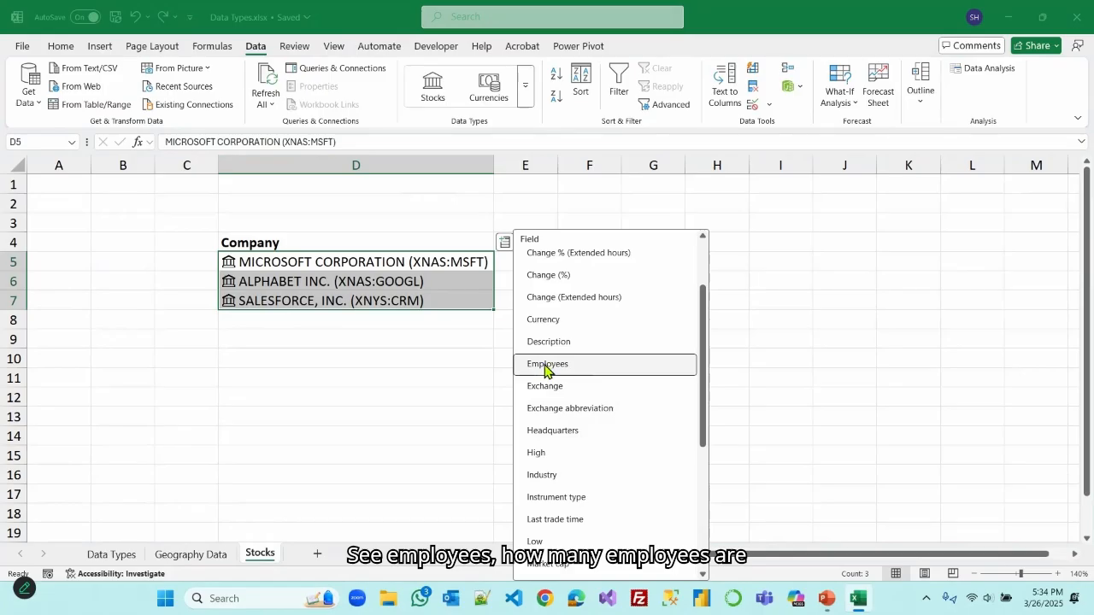
scroll(622, 358, "down", 3)
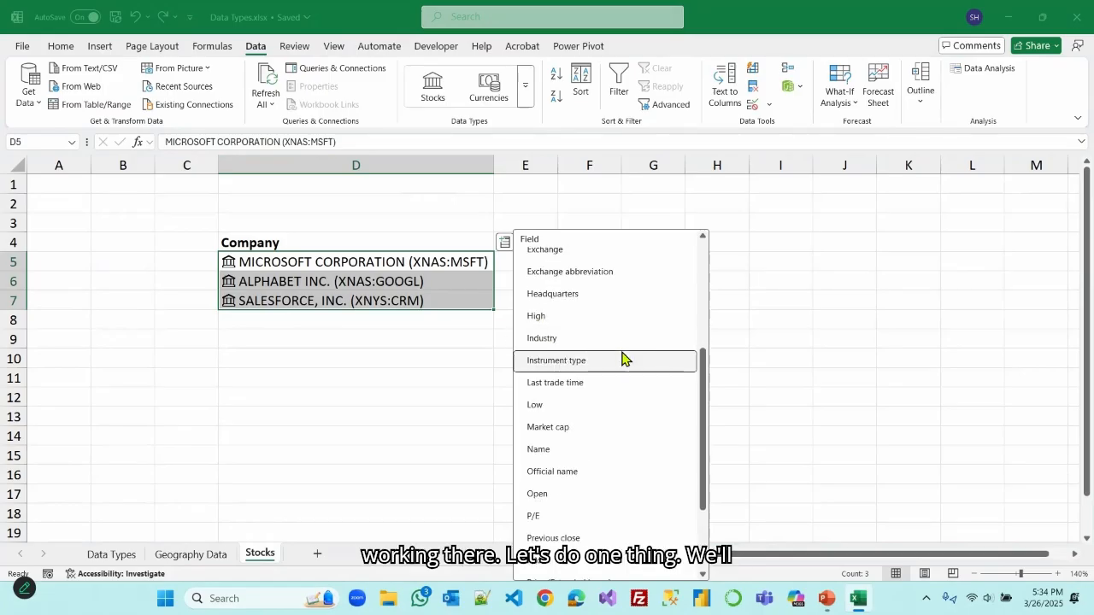
scroll(581, 391, "down", 1)
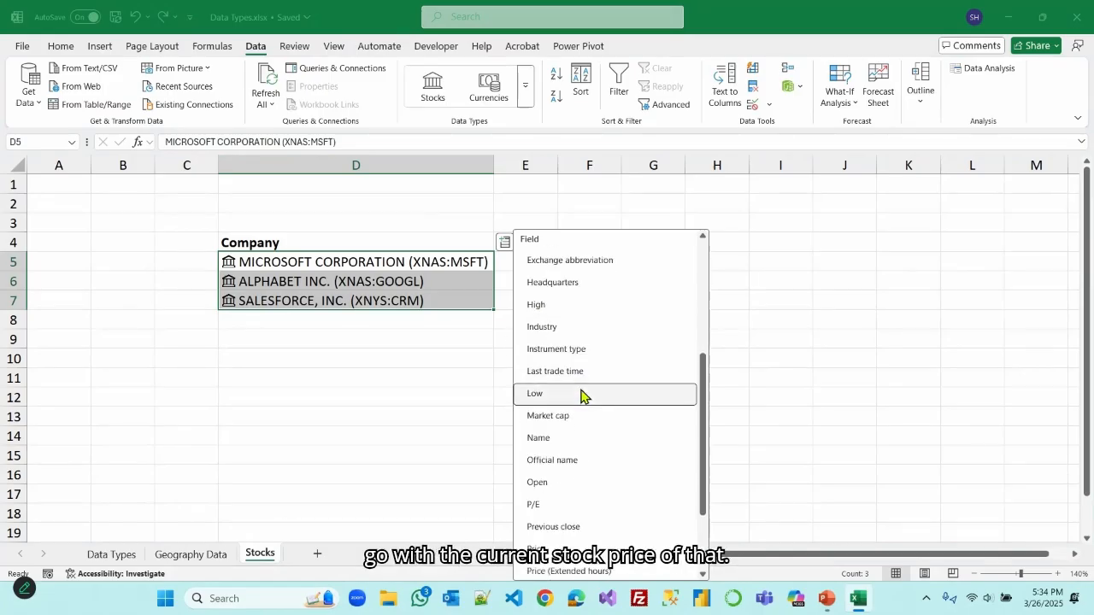
scroll(581, 391, "down", 3)
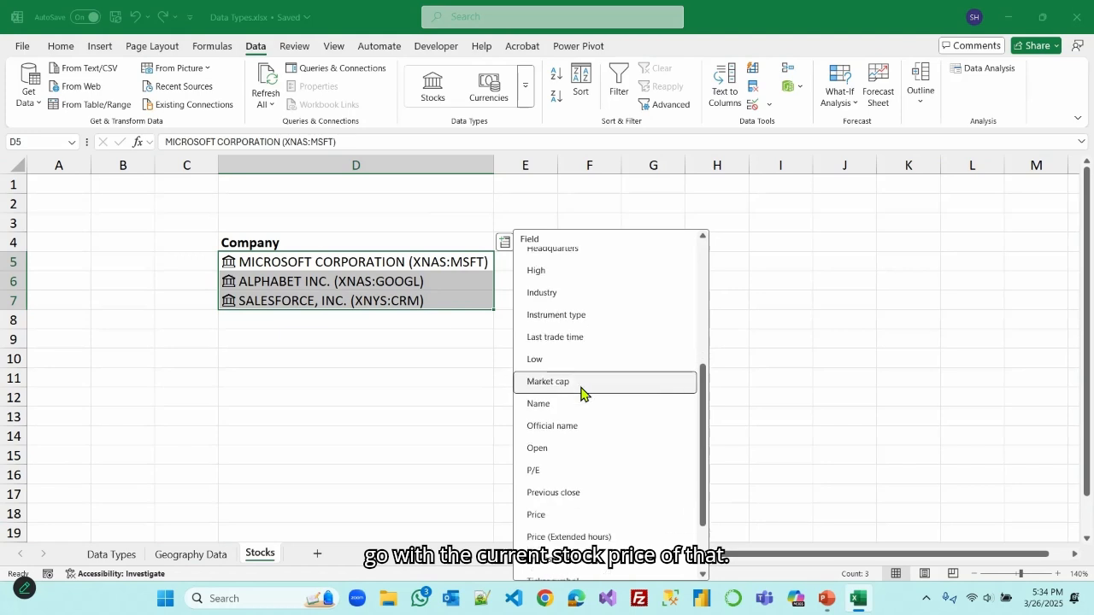
scroll(598, 449, "down", 1)
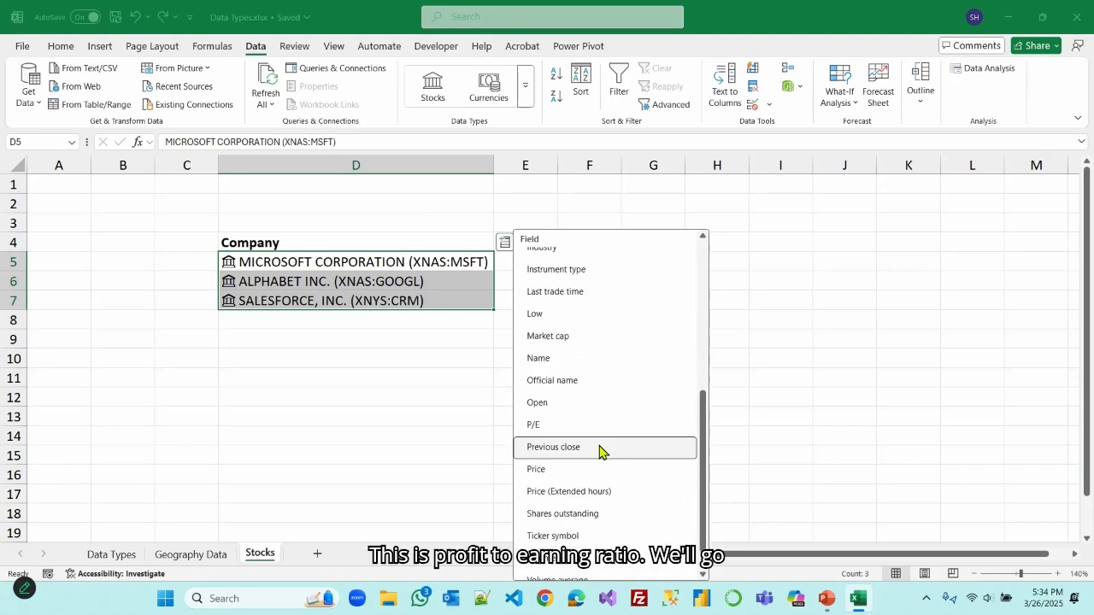
left_click(552, 477)
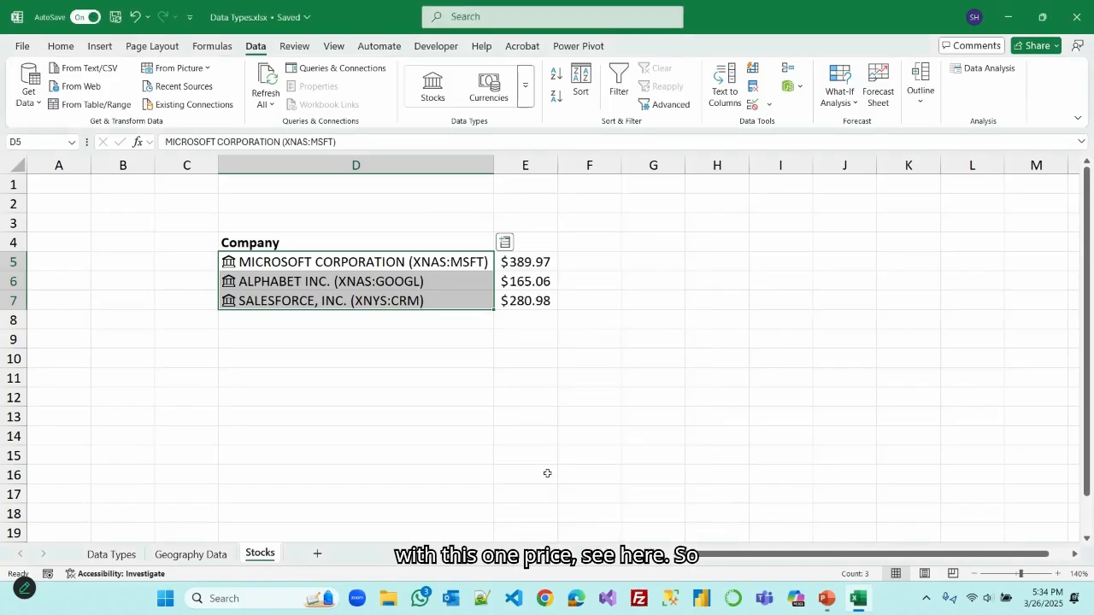
left_click(709, 264)
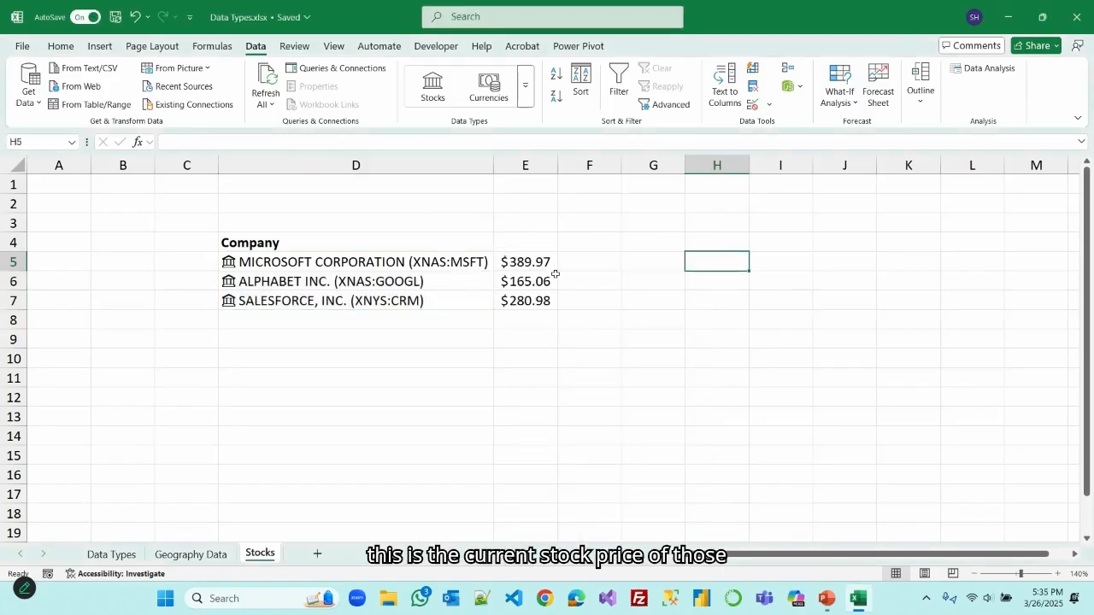
Step: Enter the heading Price in cell E4 and make it bold
left_click(526, 244)
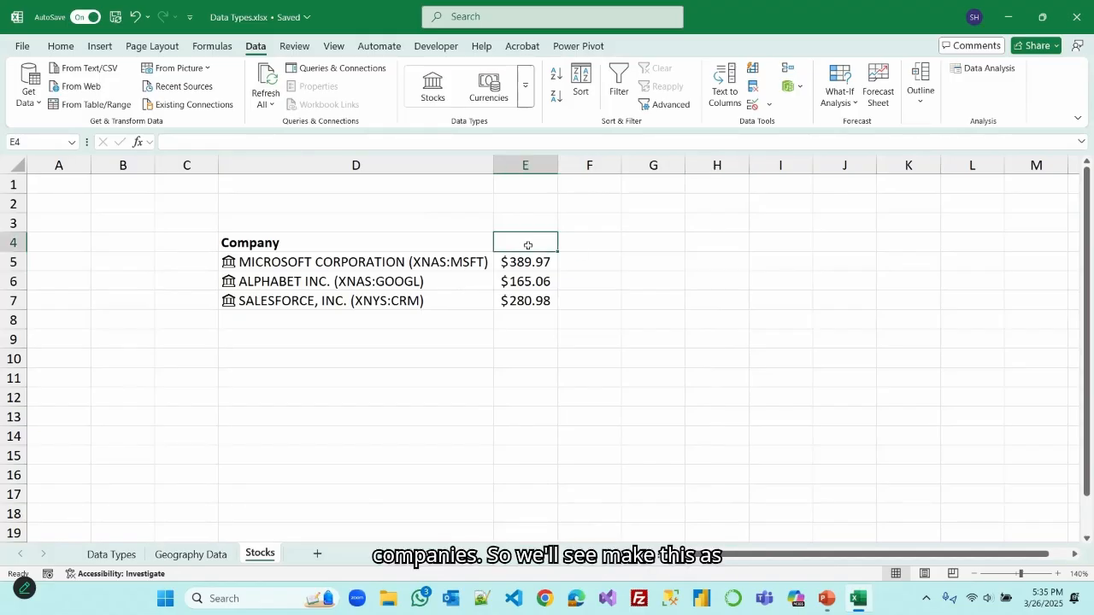
type("Pri")
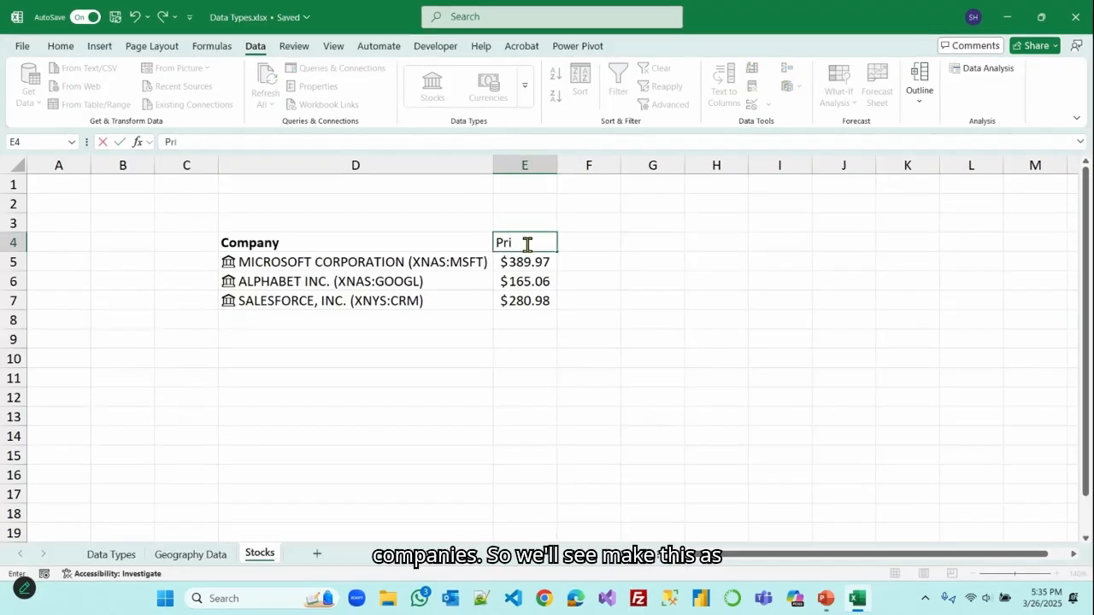
type("ce")
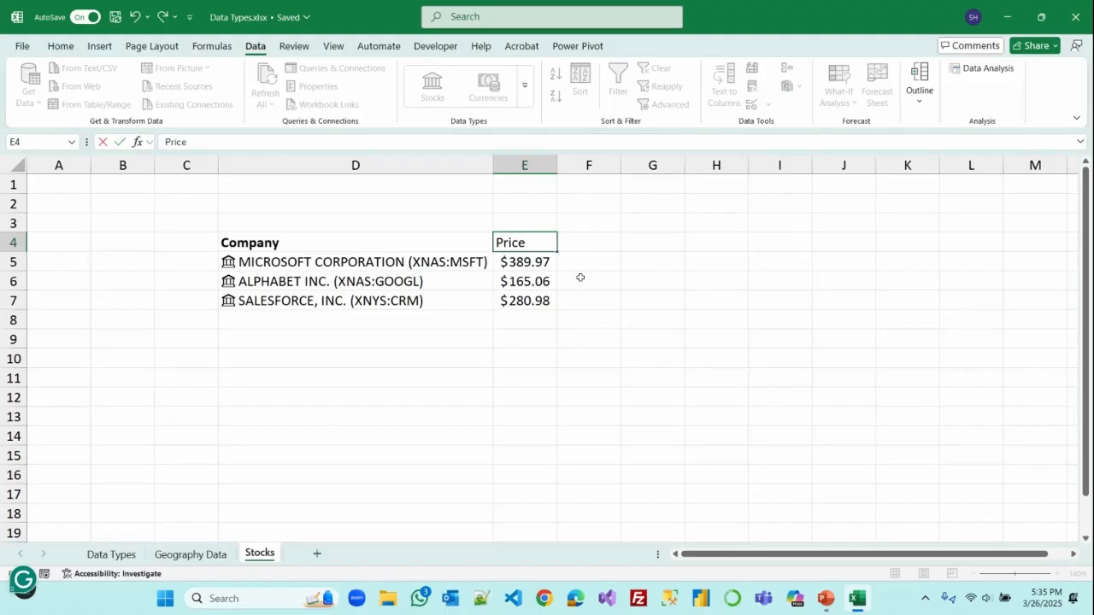
left_click(580, 278)
left_click(521, 236)
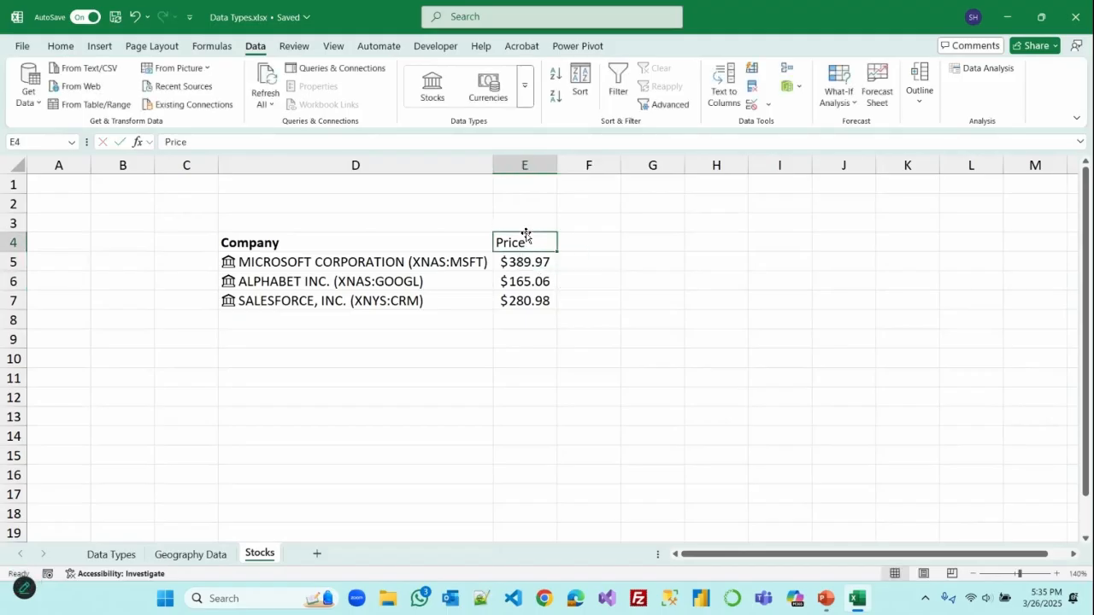
left_click(60, 45)
left_click(98, 95)
left_click(668, 360)
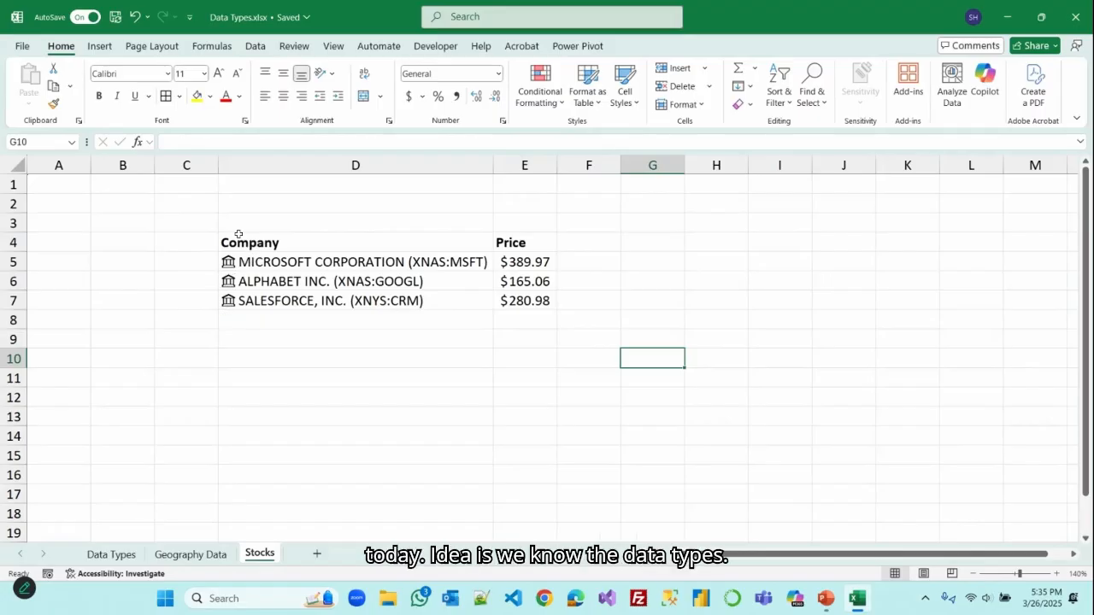
Step: Insert a clustered bar chart from the company and price data in D4:E7 and place it beside the table
left_click_drag(240, 243, 542, 313)
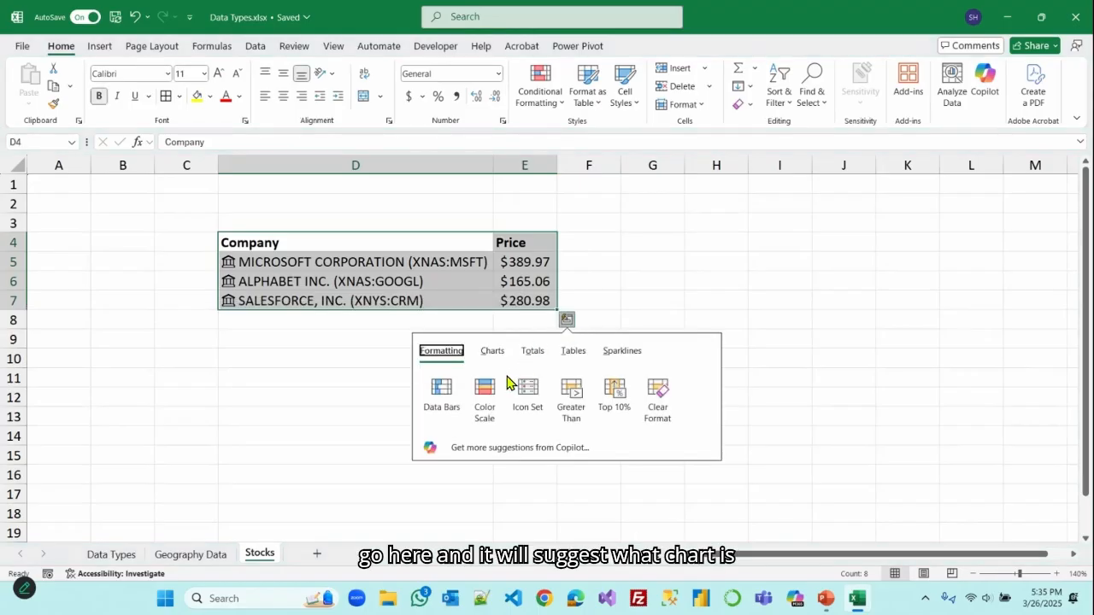
left_click(491, 352)
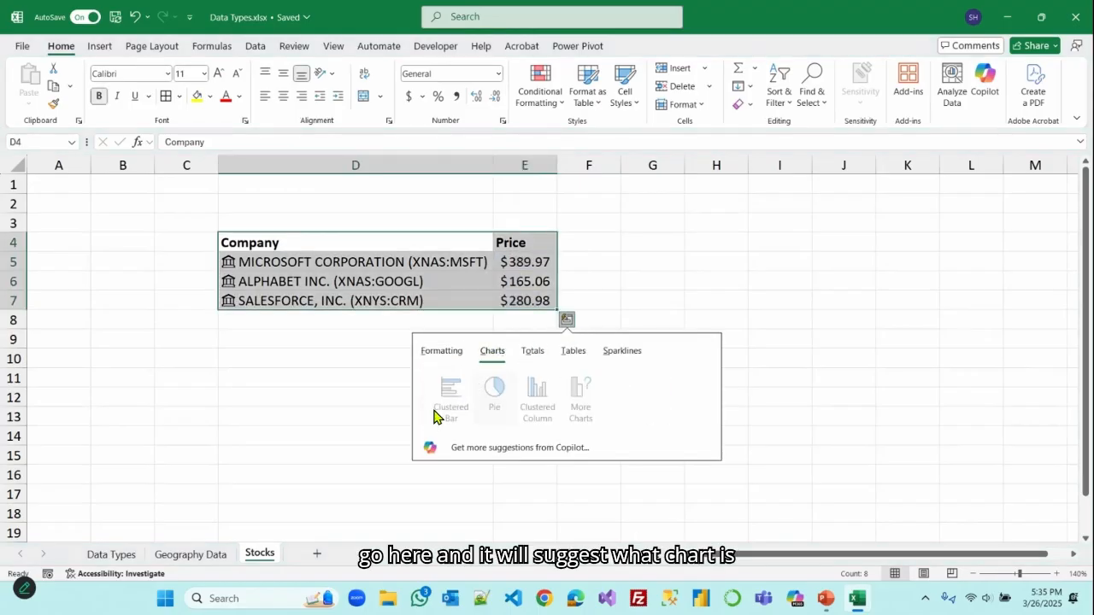
left_click(440, 390)
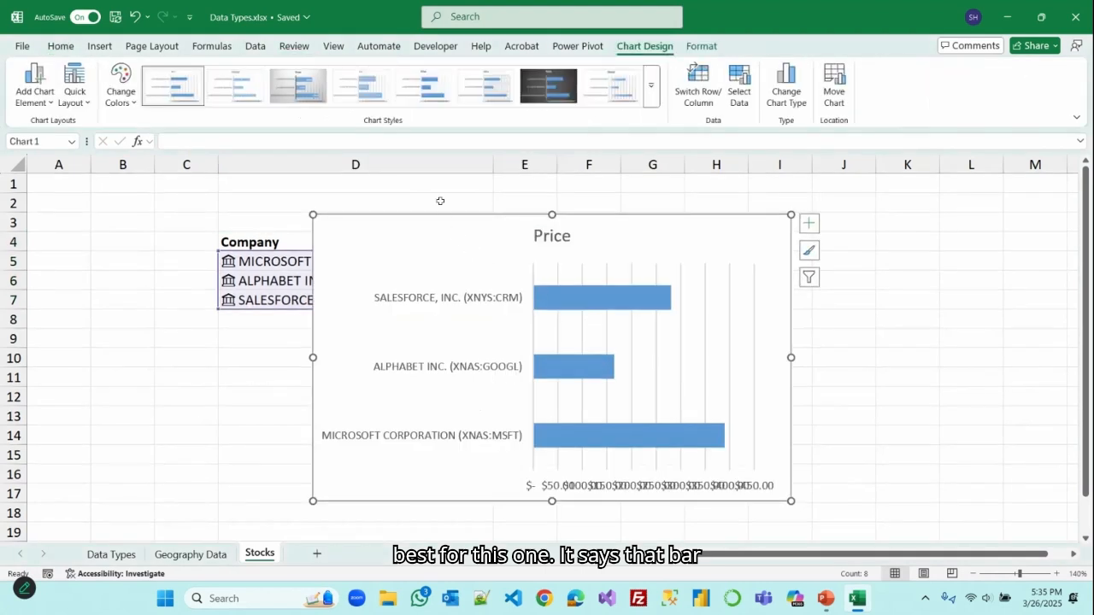
left_click_drag(442, 217, 689, 205)
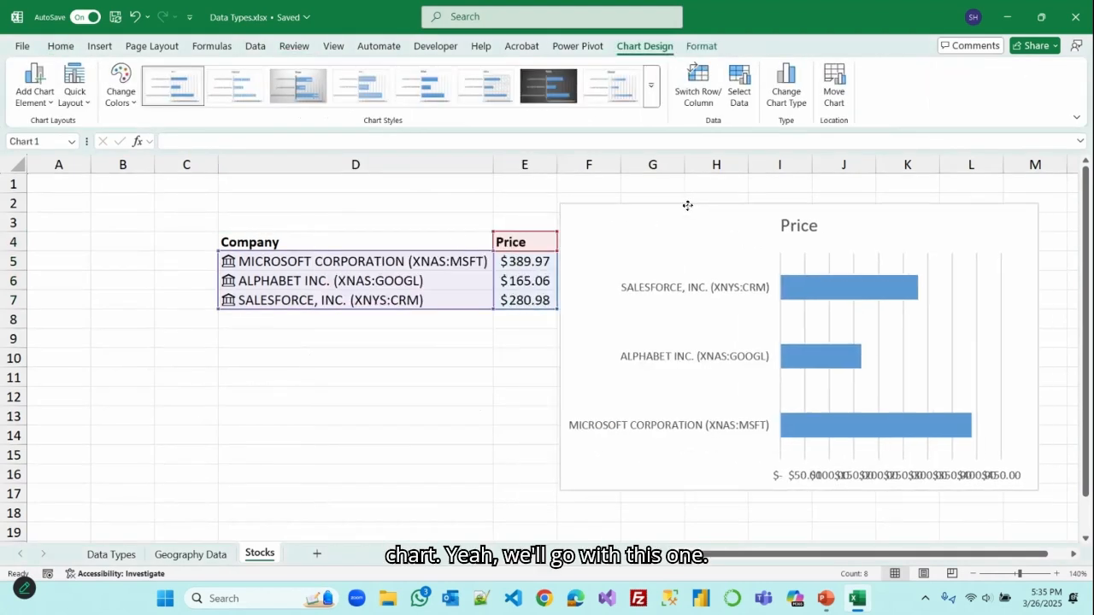
left_click(381, 351)
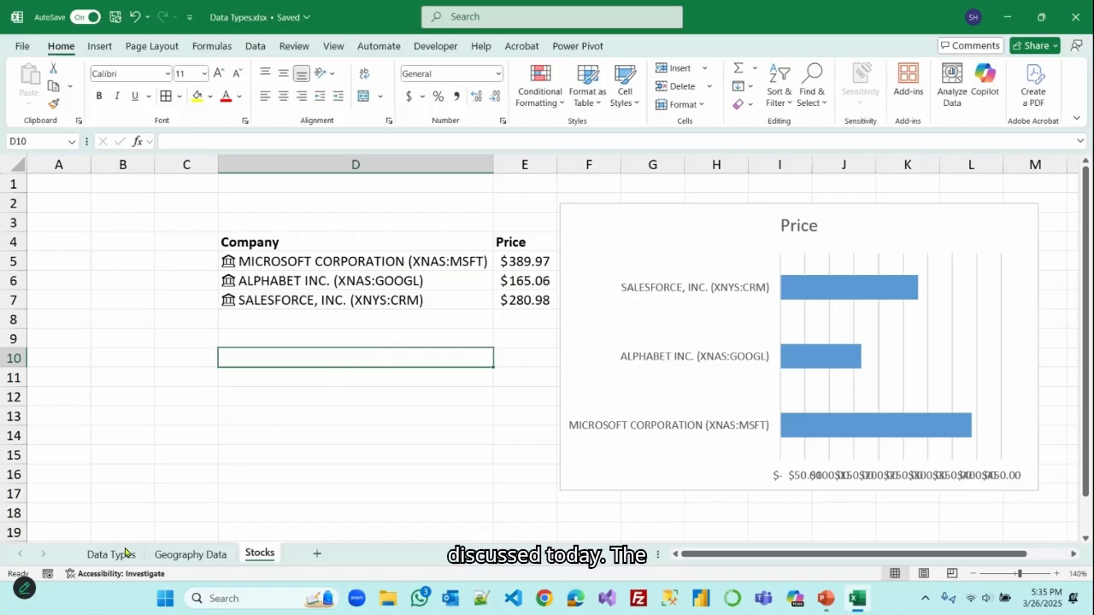
Step: Review the Data Types sheet, then switch to the data types slide in PowerPoint
key("ctrl+Page_Up")
key("ctrl+Page_Up")
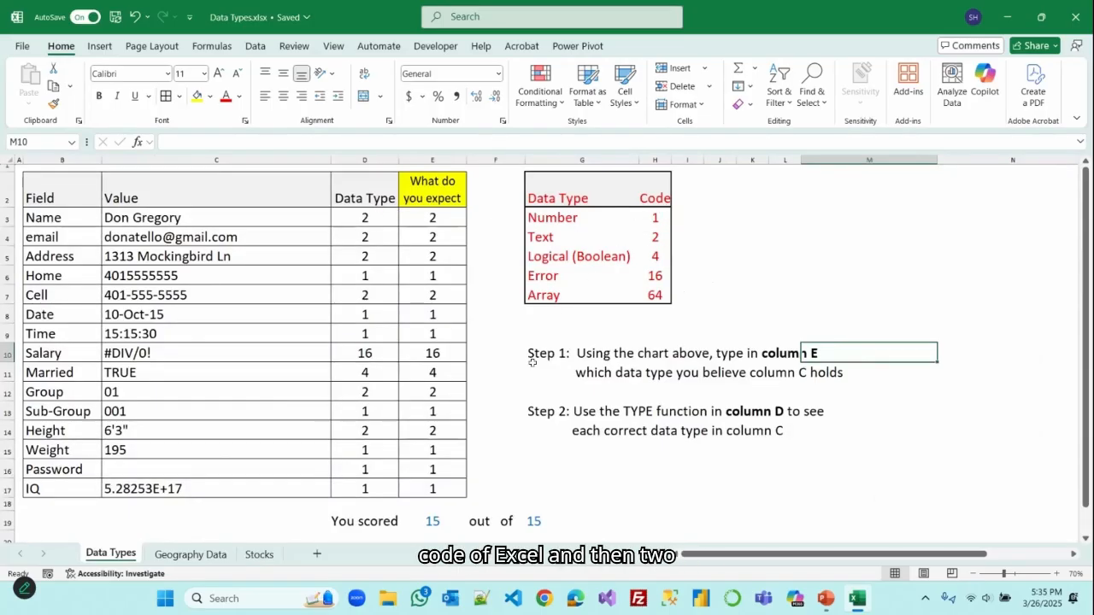
left_click(825, 599)
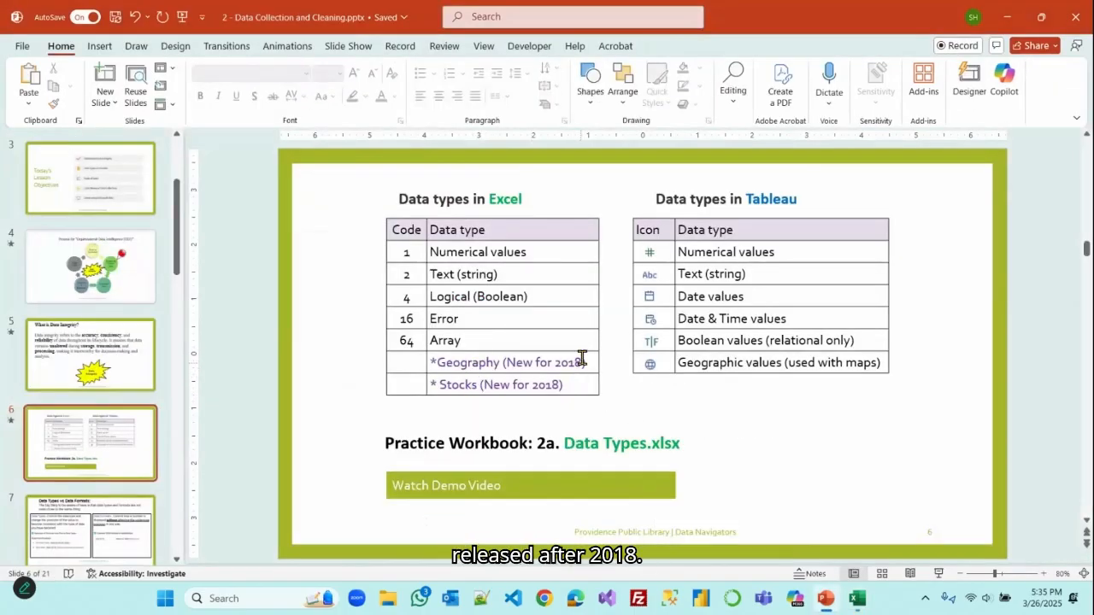
Step: Switch to the Data Types workbook in Excel and browse the extractable fields for Brazil on the Geography Data sheet, including GDP
left_click(857, 598)
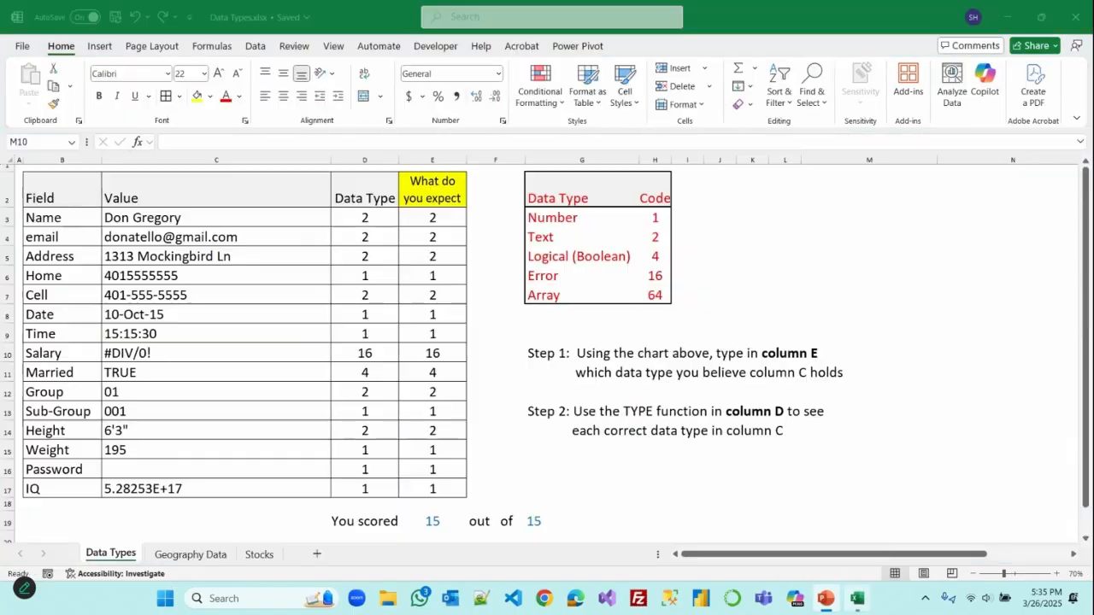
left_click(209, 555)
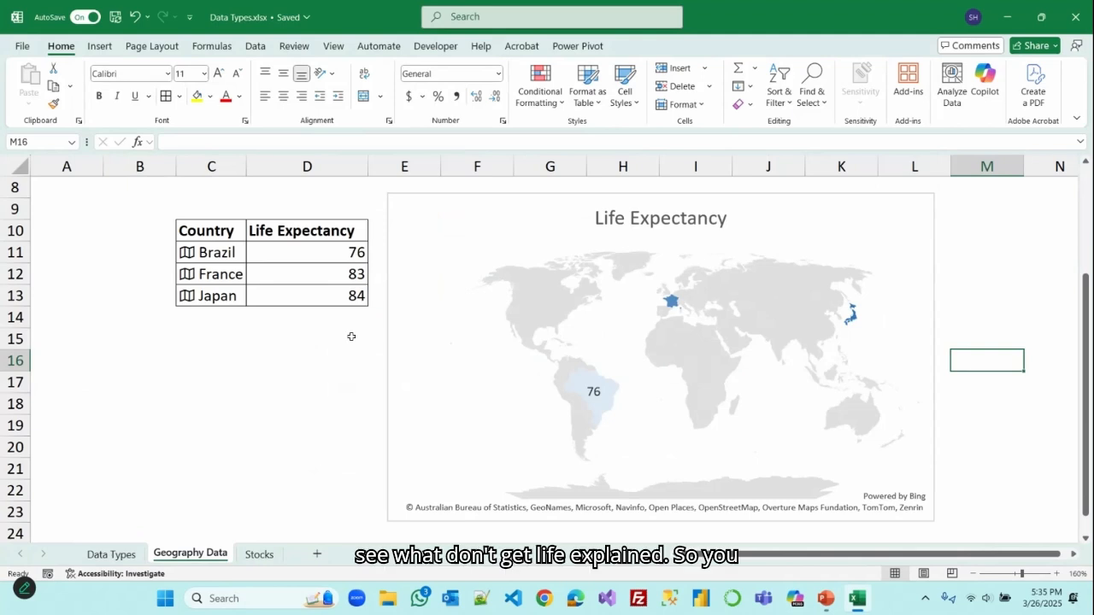
left_click(219, 250)
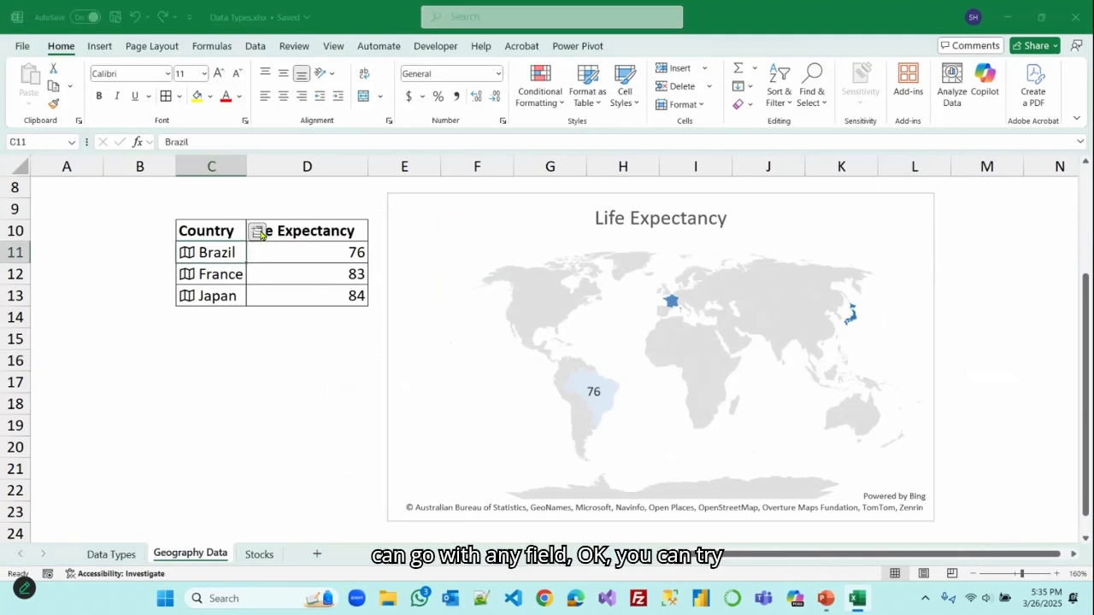
left_click(260, 231)
scroll(352, 390, "down", 1)
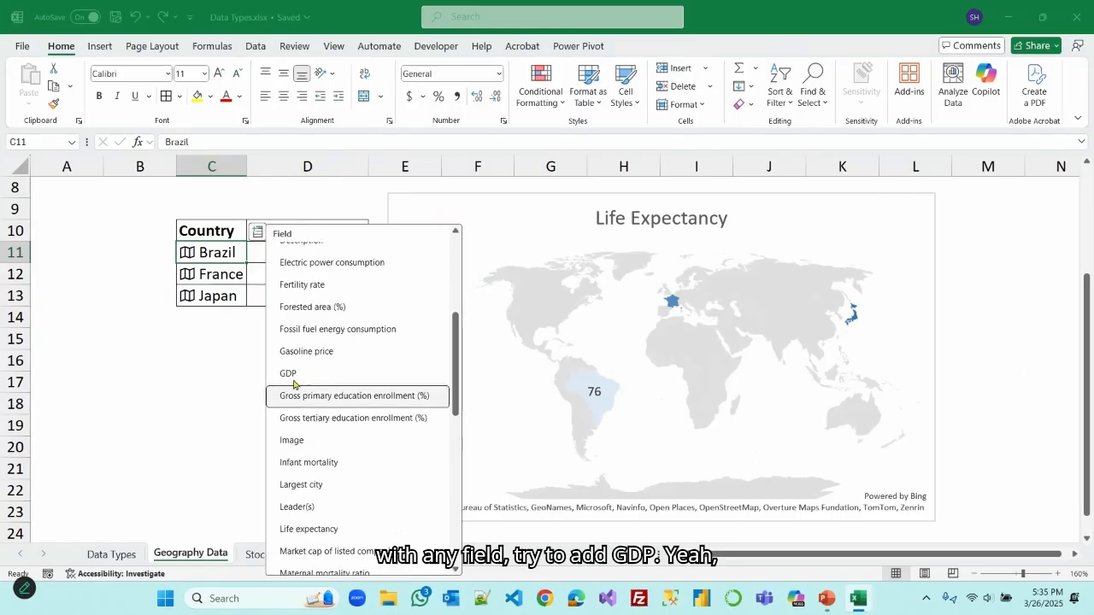
left_click(184, 444)
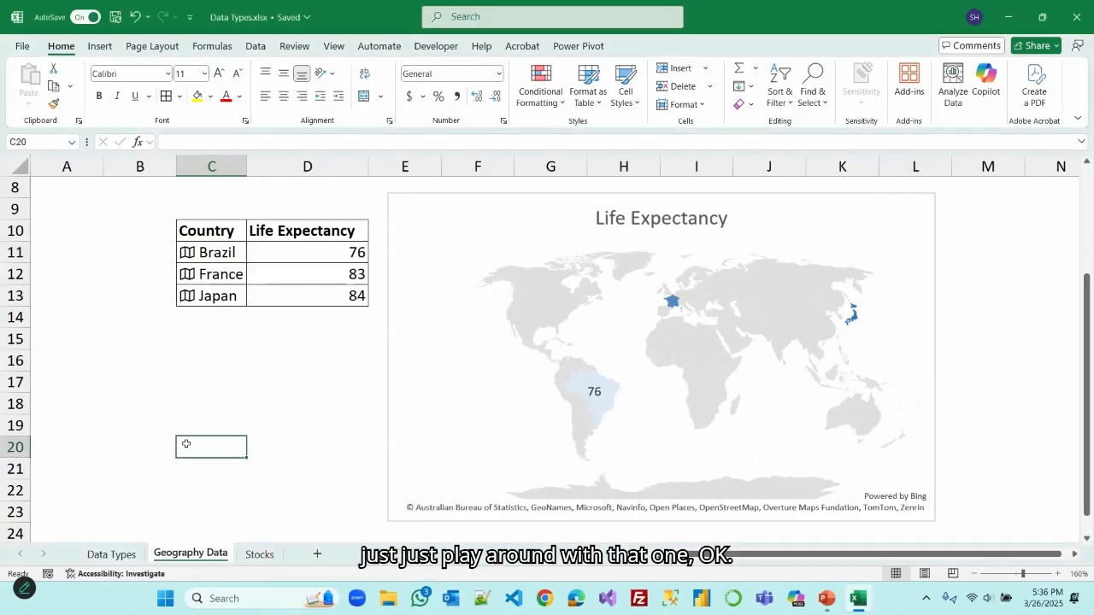
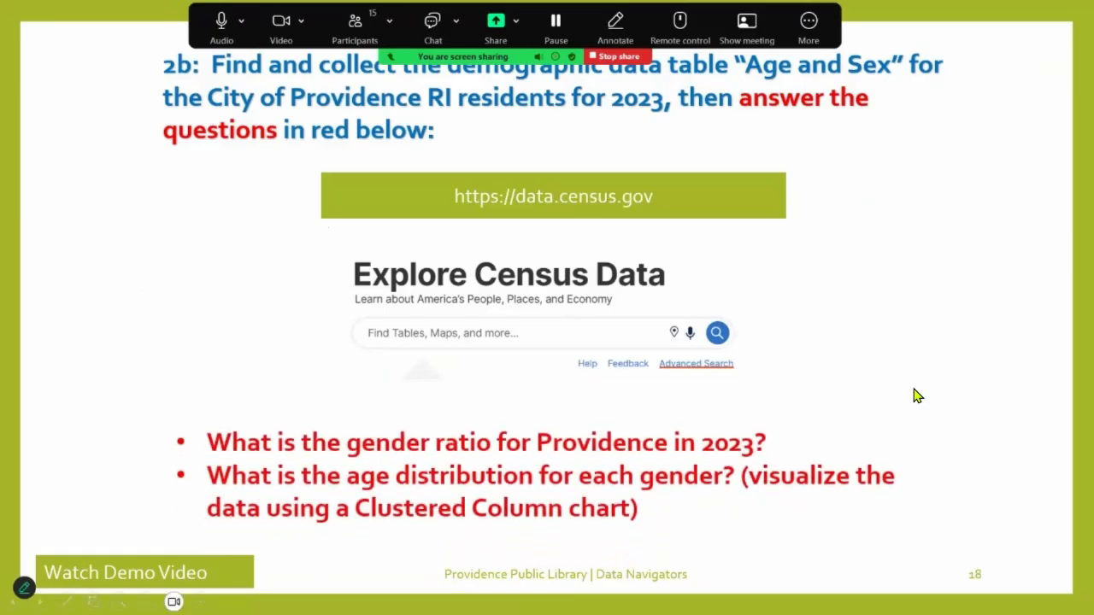
Step: Hide the floating meeting controls and open the data.census.gov site linked on the slide
left_click(809, 21)
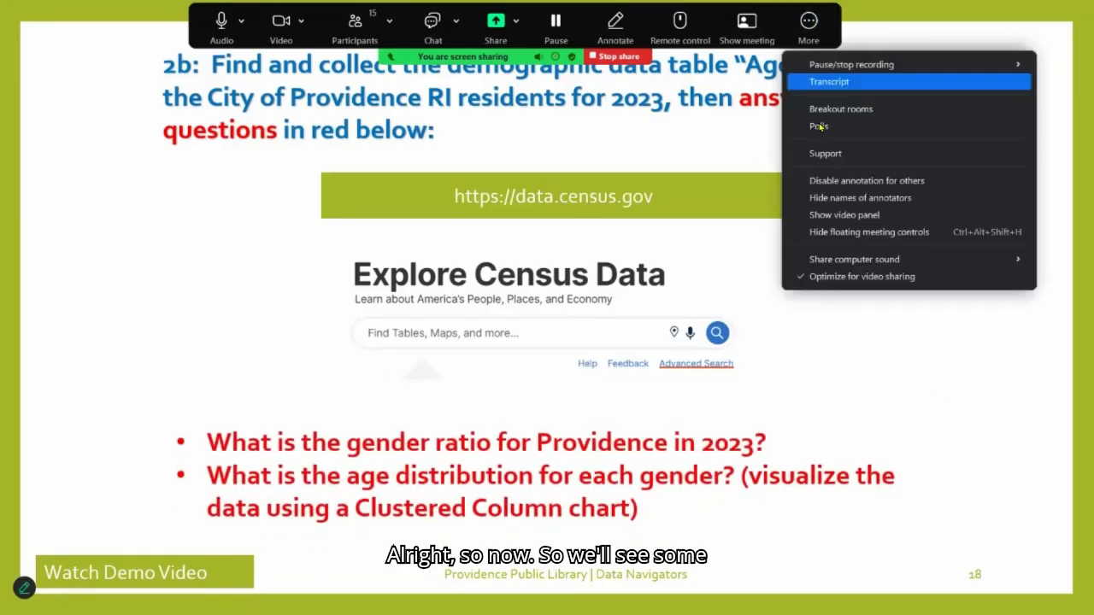
left_click(840, 235)
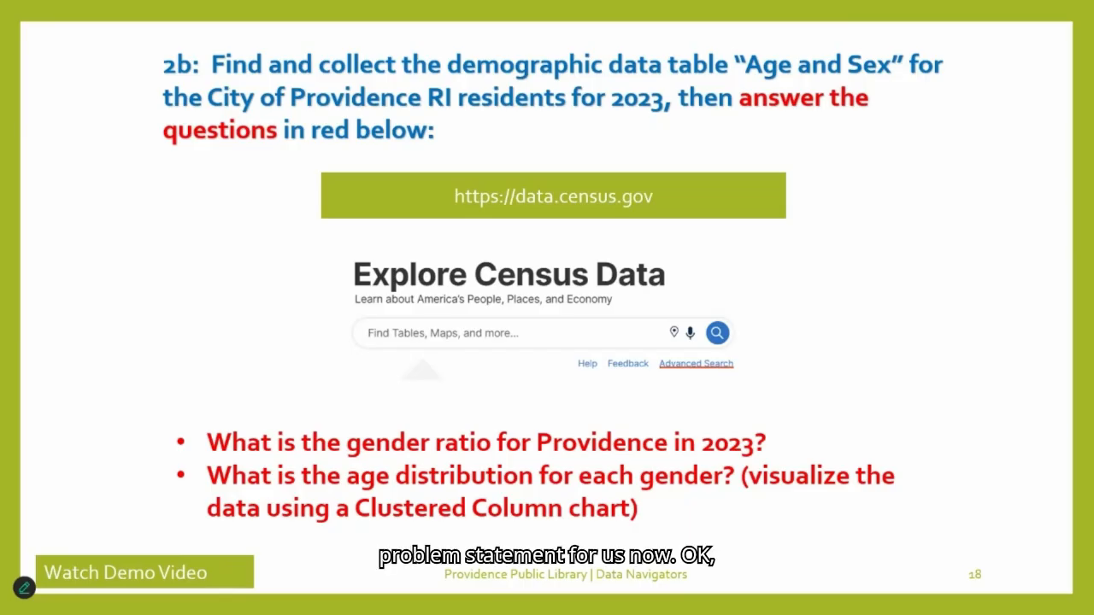
left_click(588, 199)
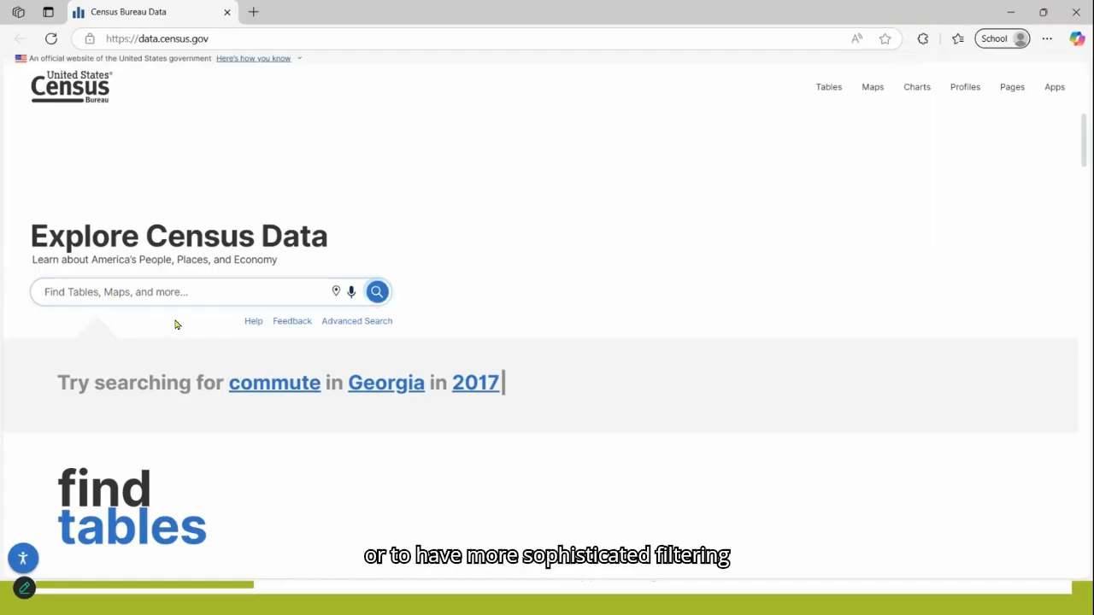
Step: Use Advanced Search to list the census tables and display the S0101 Age and Sex table at full width
left_click(362, 321)
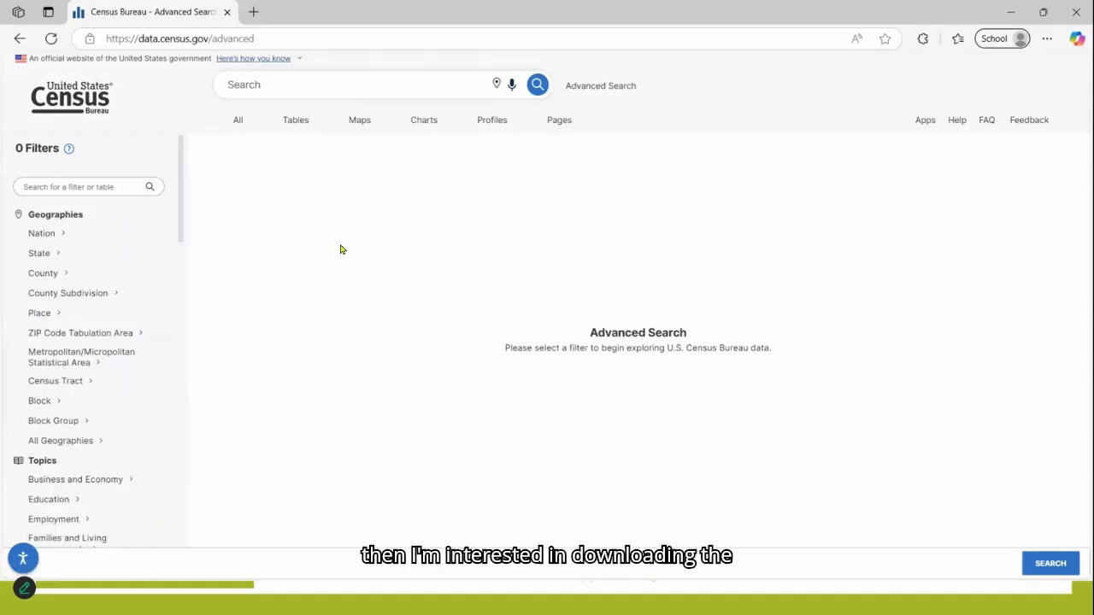
left_click(291, 125)
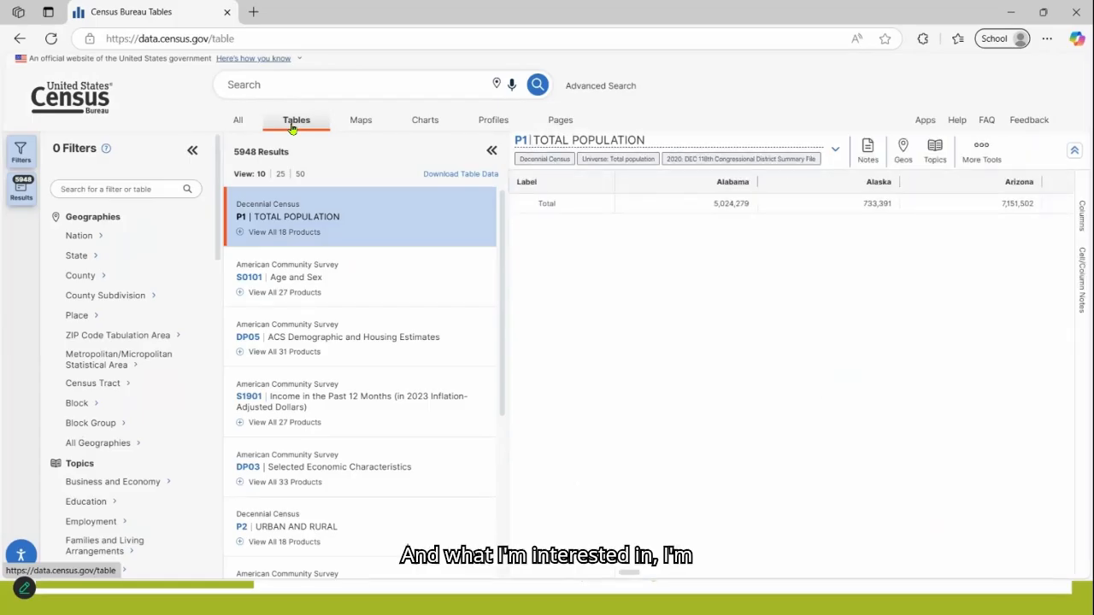
left_click(286, 285)
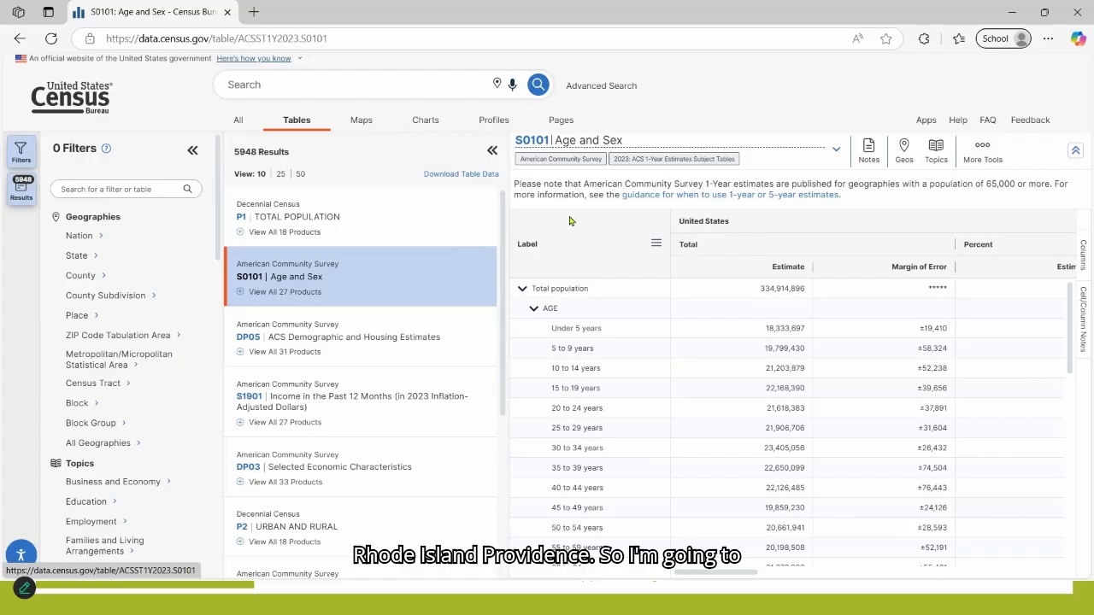
left_click(491, 152)
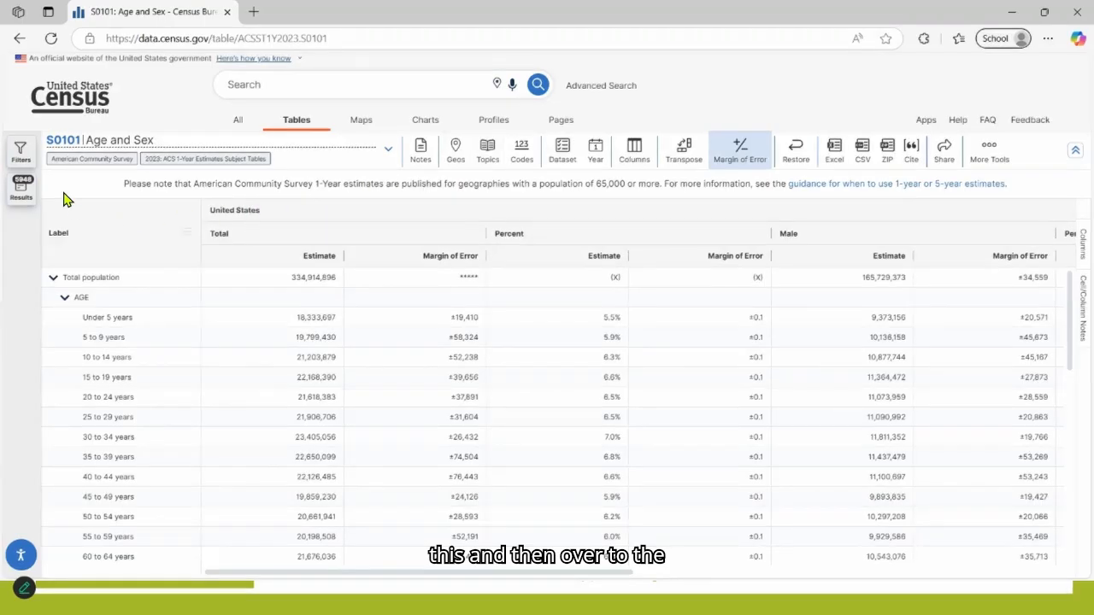
Step: Filter the census tables by county geography to Providence County, Rhode Island, and return to the table view
left_click(21, 152)
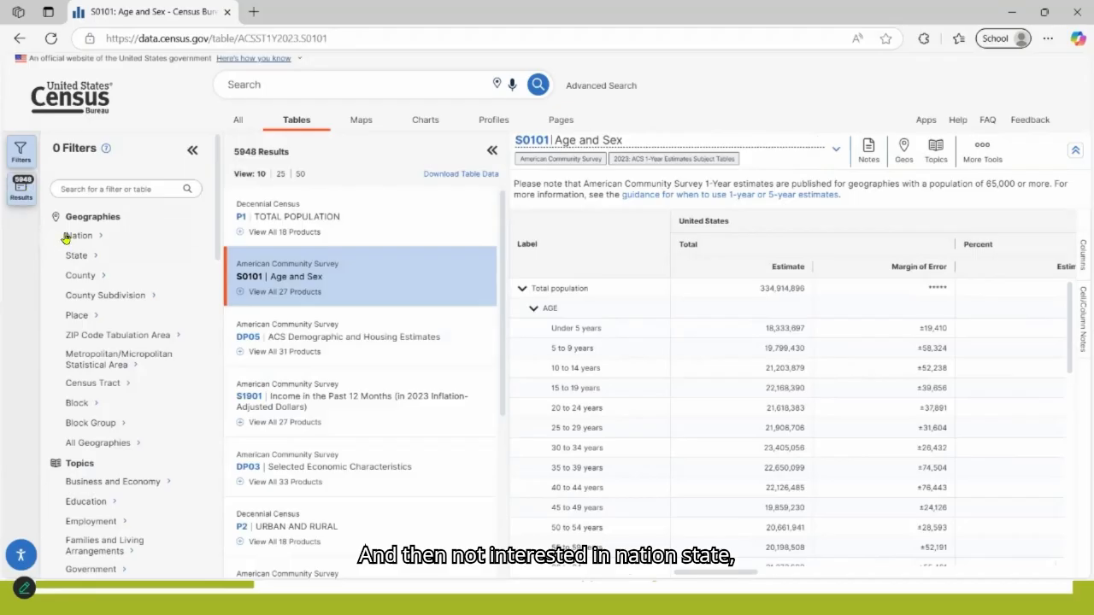
left_click(94, 277)
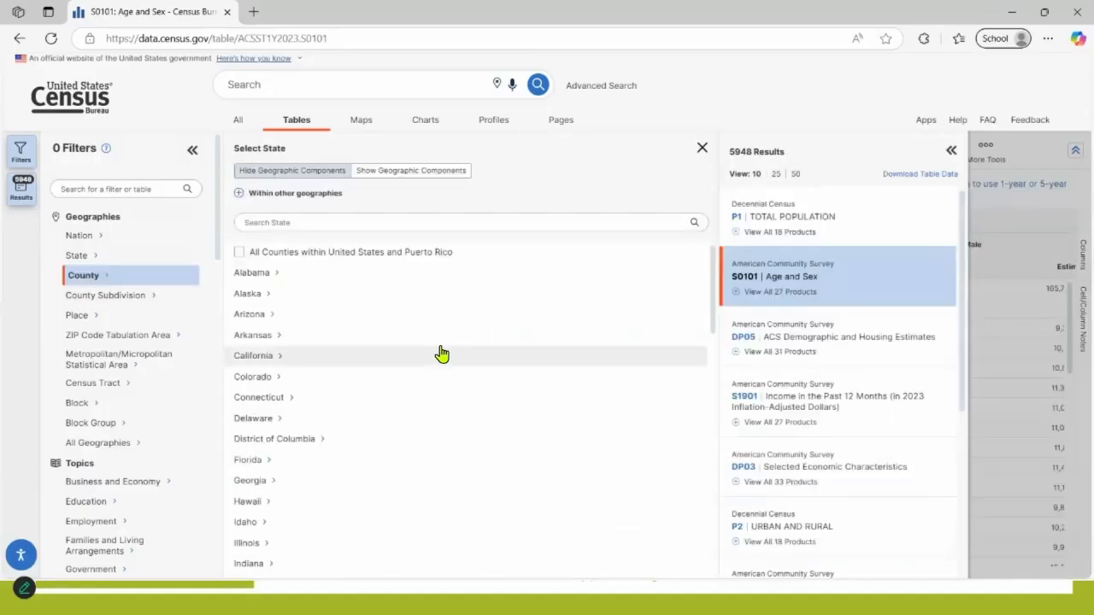
scroll(440, 354, "down", 2)
scroll(441, 354, "down", 5)
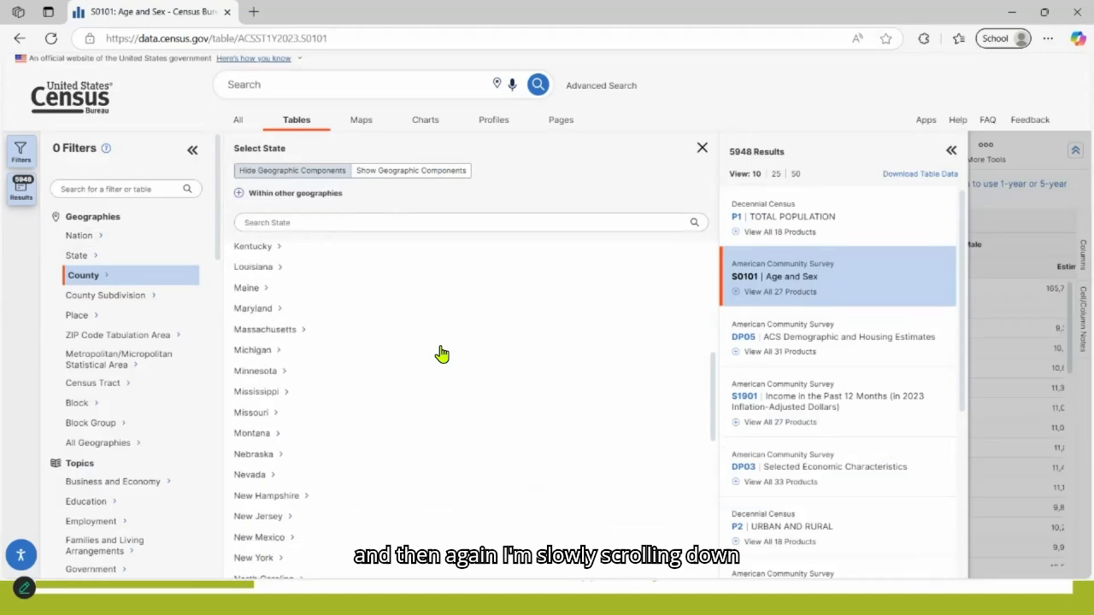
scroll(441, 354, "down", 4)
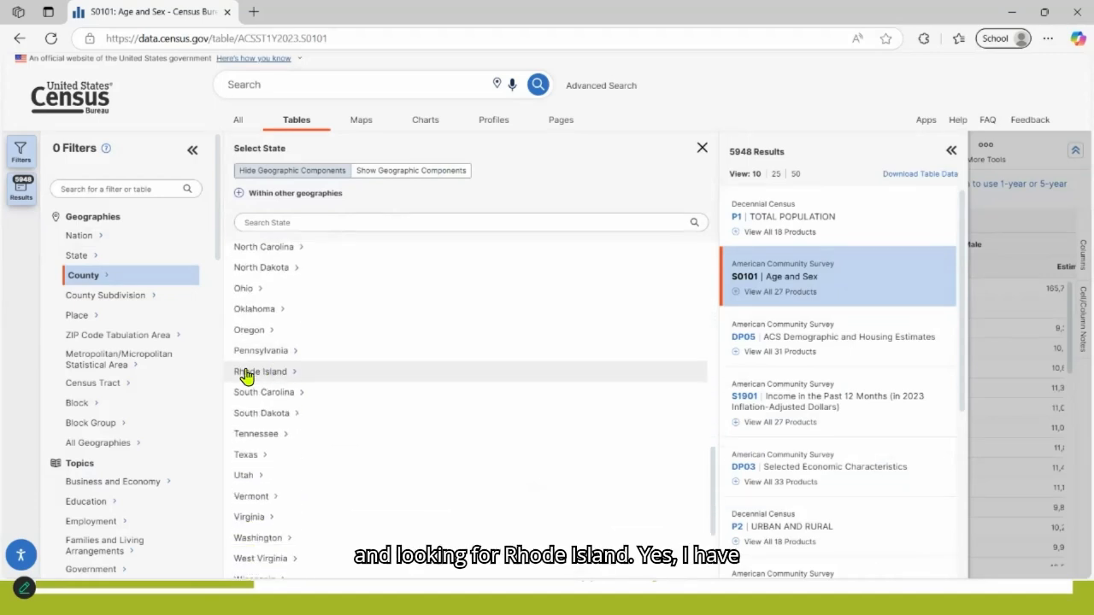
left_click(292, 376)
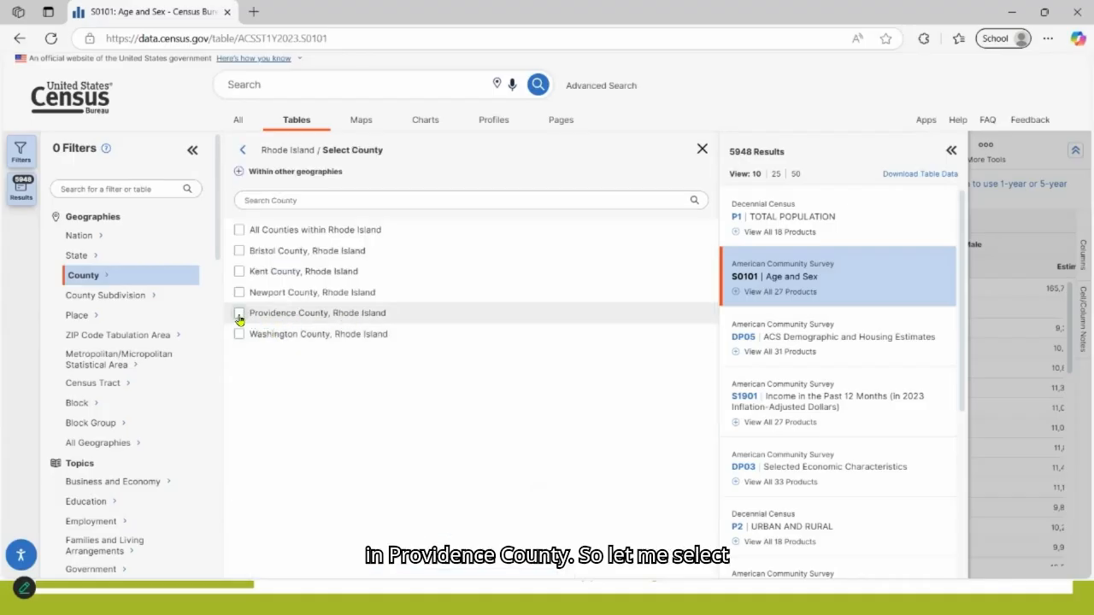
left_click(239, 313)
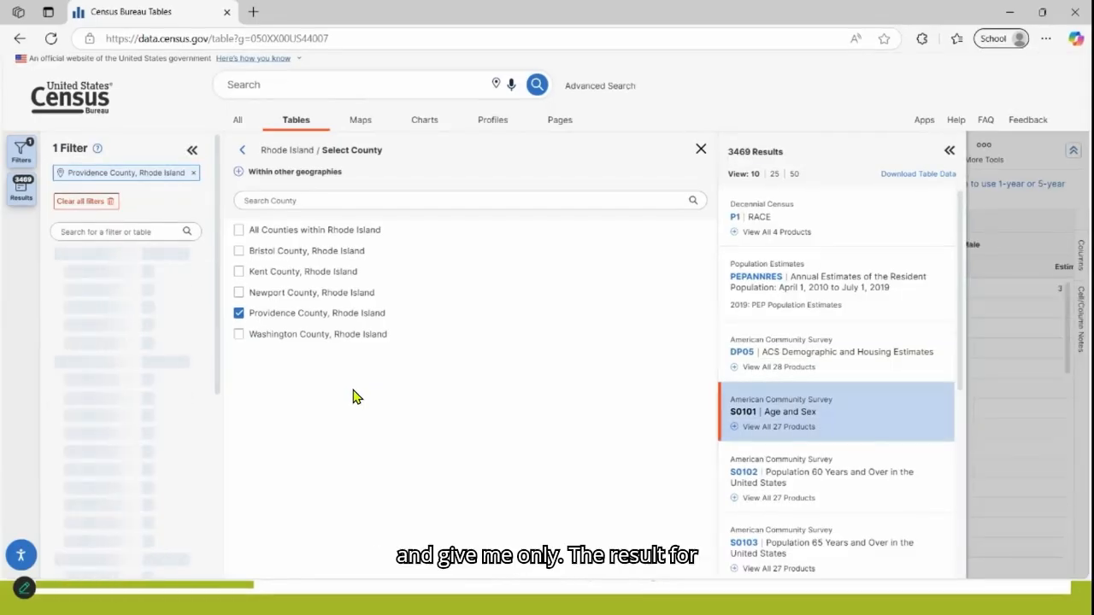
left_click(701, 149)
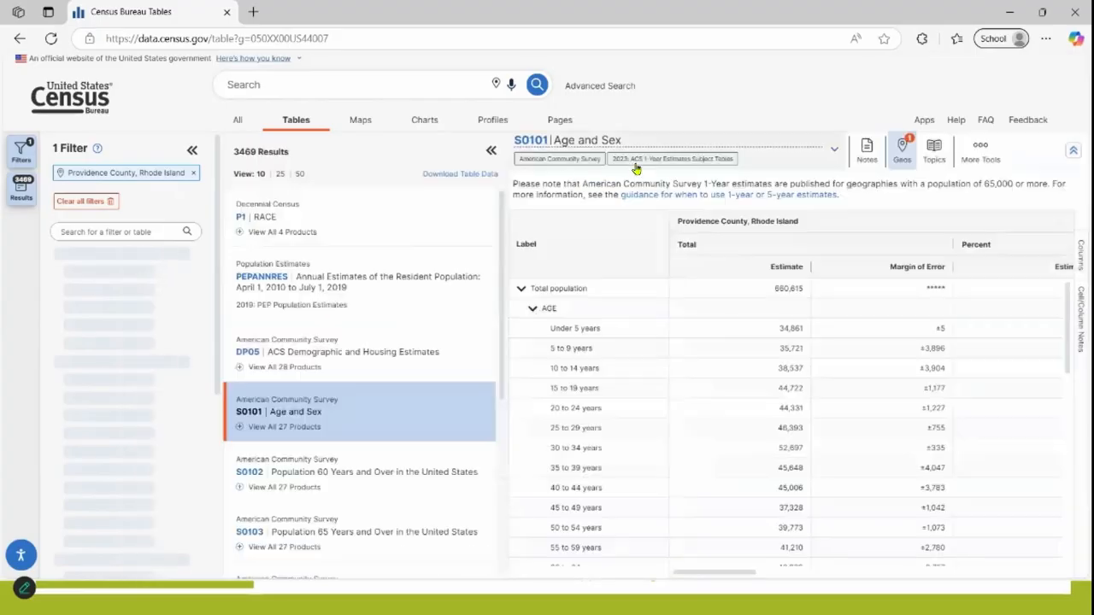
Step: Download the filtered S0101 Age and Sex table as an Excel file and close the census site
left_click(492, 152)
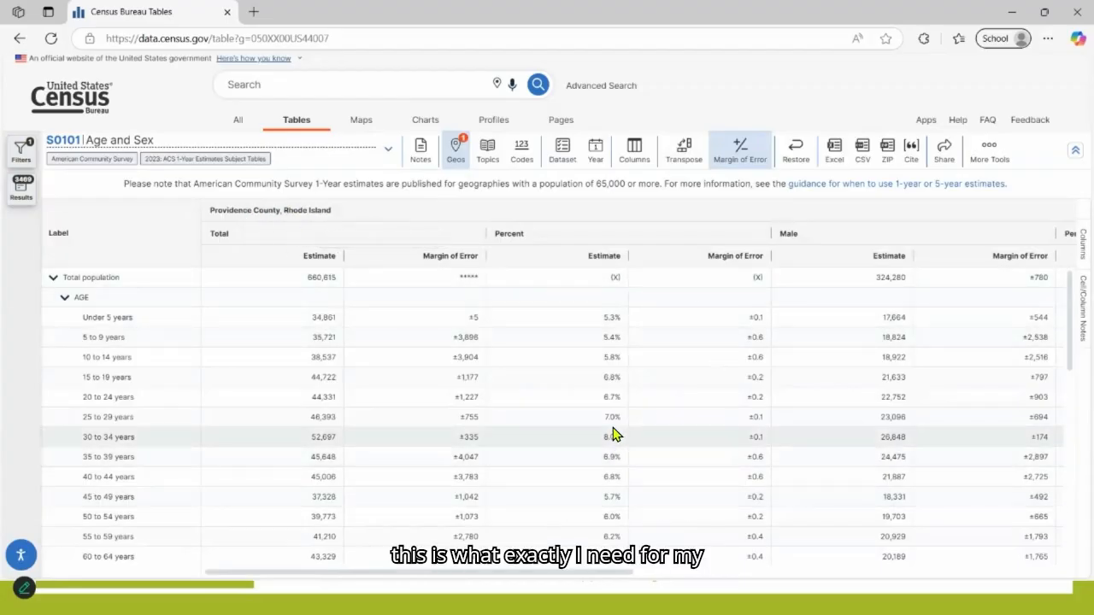
scroll(615, 432, "down", 1)
scroll(615, 432, "down", 1)
scroll(616, 431, "up", 2)
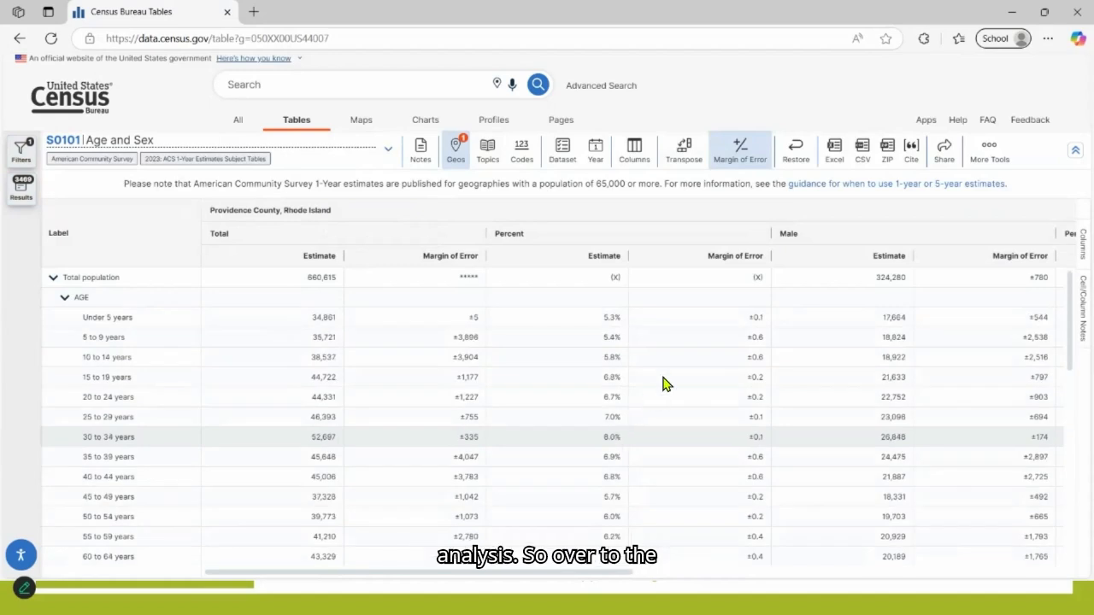
left_click(834, 153)
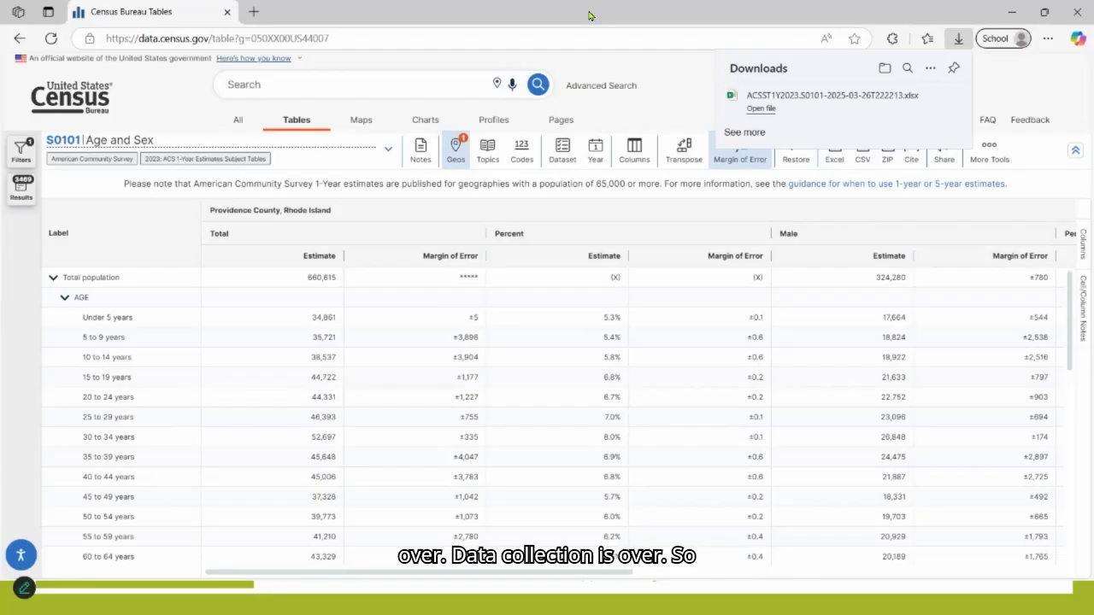
left_click(228, 12)
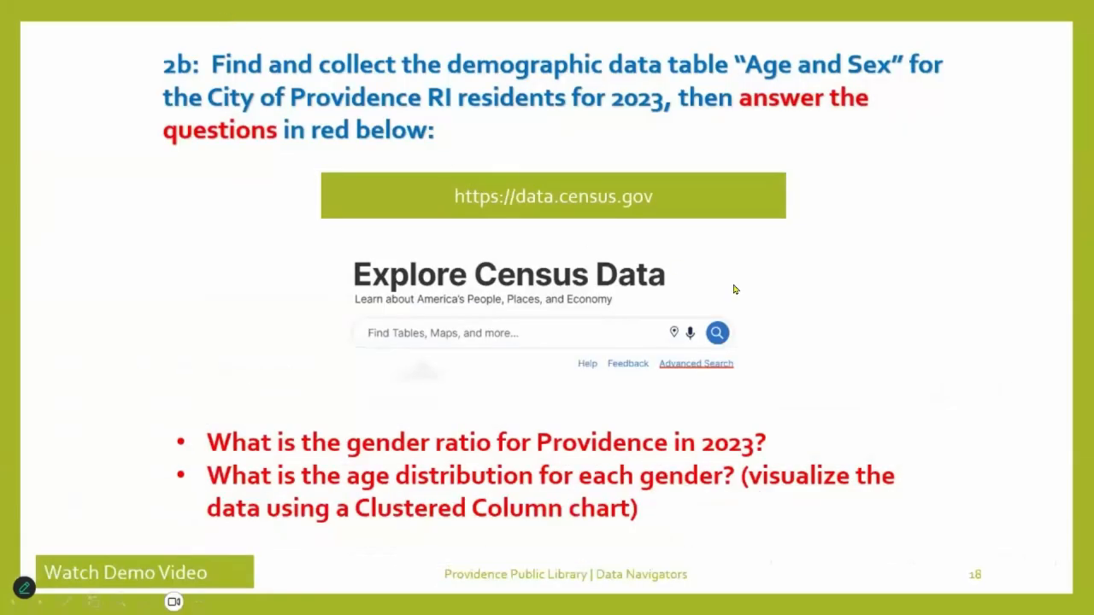
Step: End the slide show and open the Downloads folder in File Explorer
key("Escape")
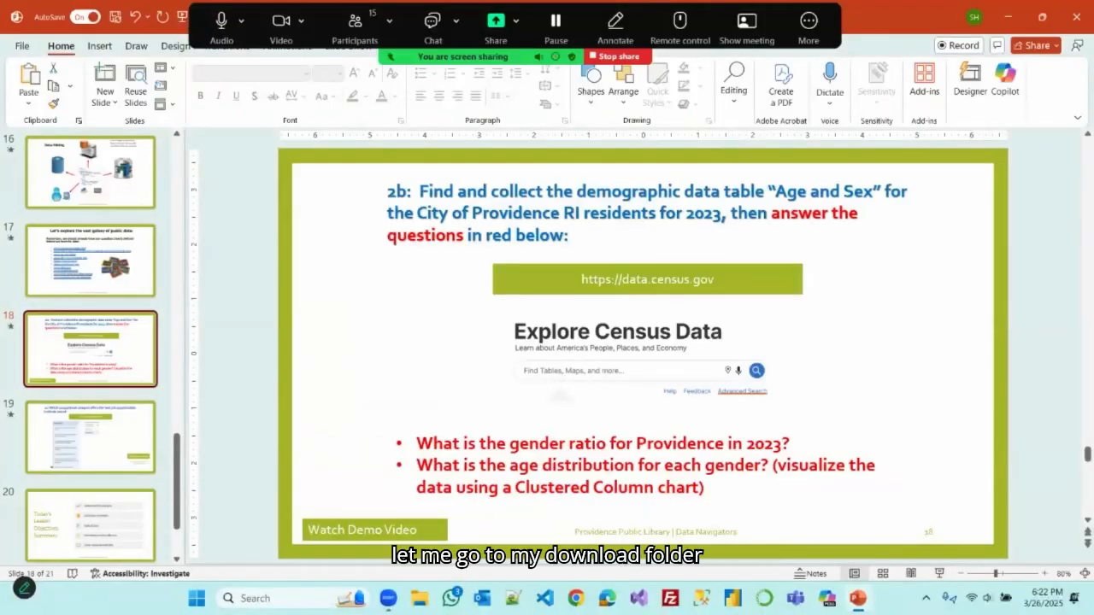
left_click(419, 599)
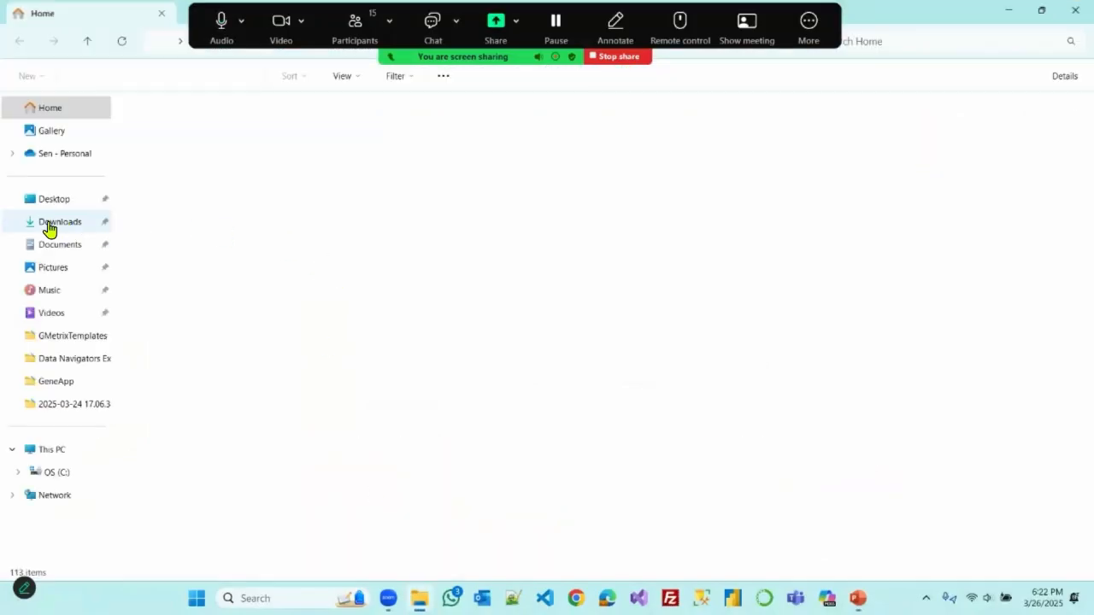
left_click(76, 221)
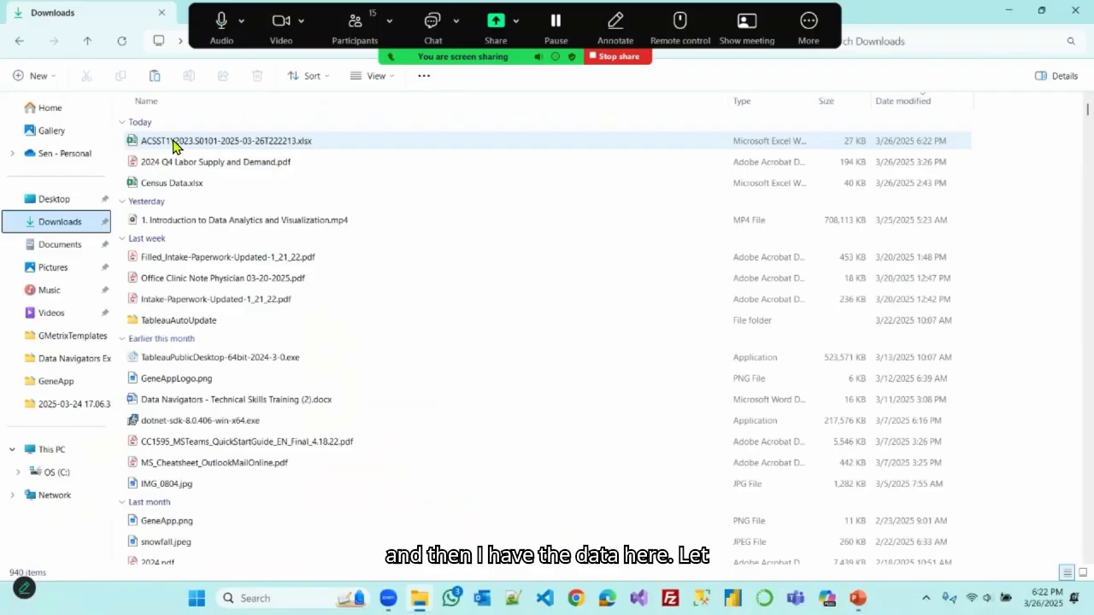
left_click(277, 143)
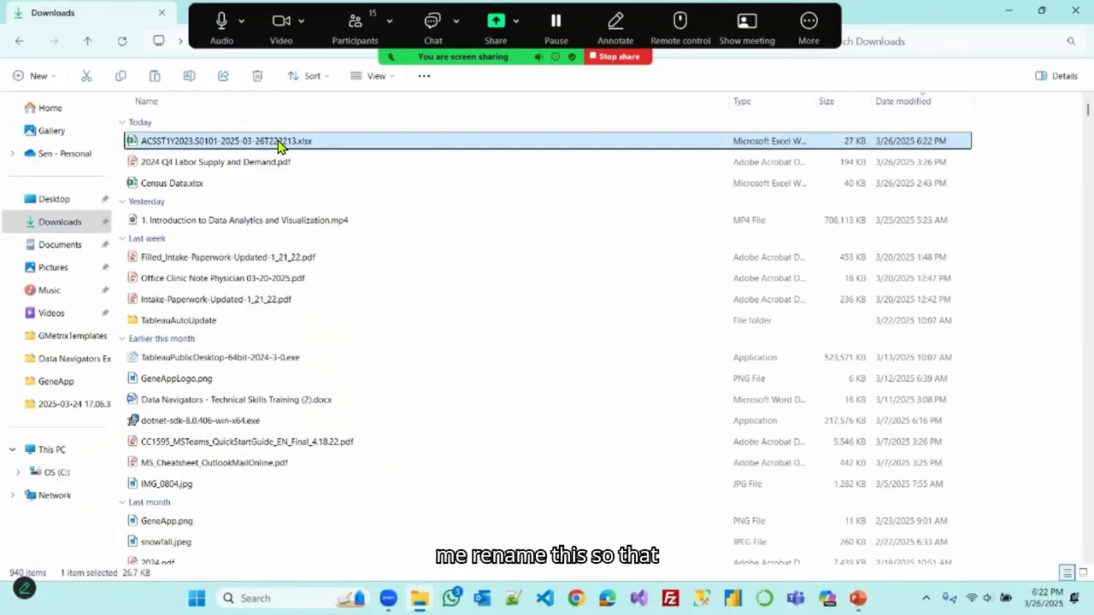
right_click(281, 142)
left_click(387, 159)
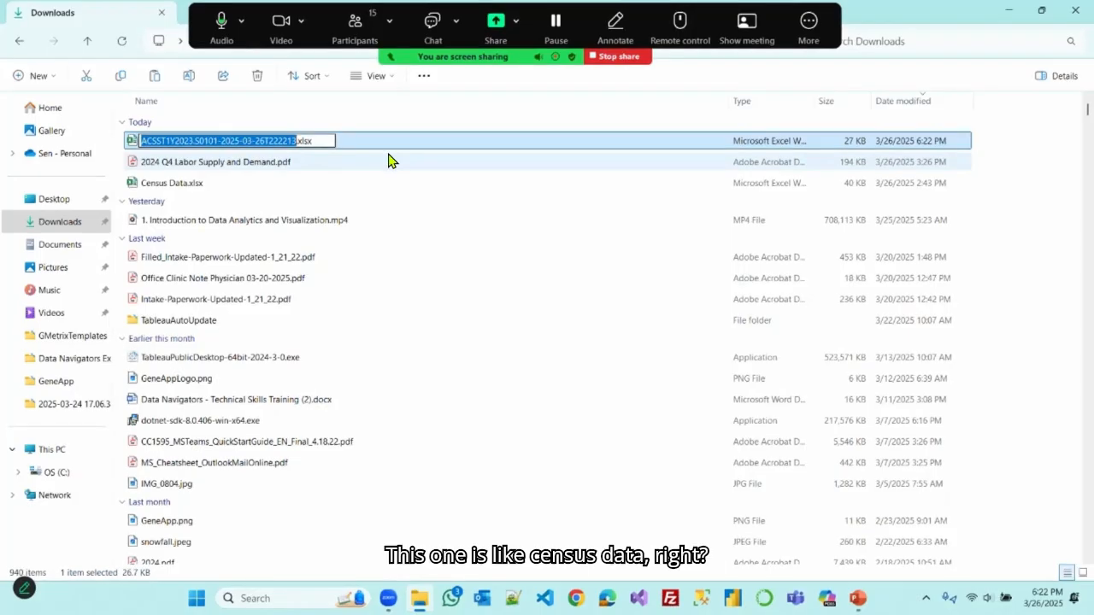
type("Cens")
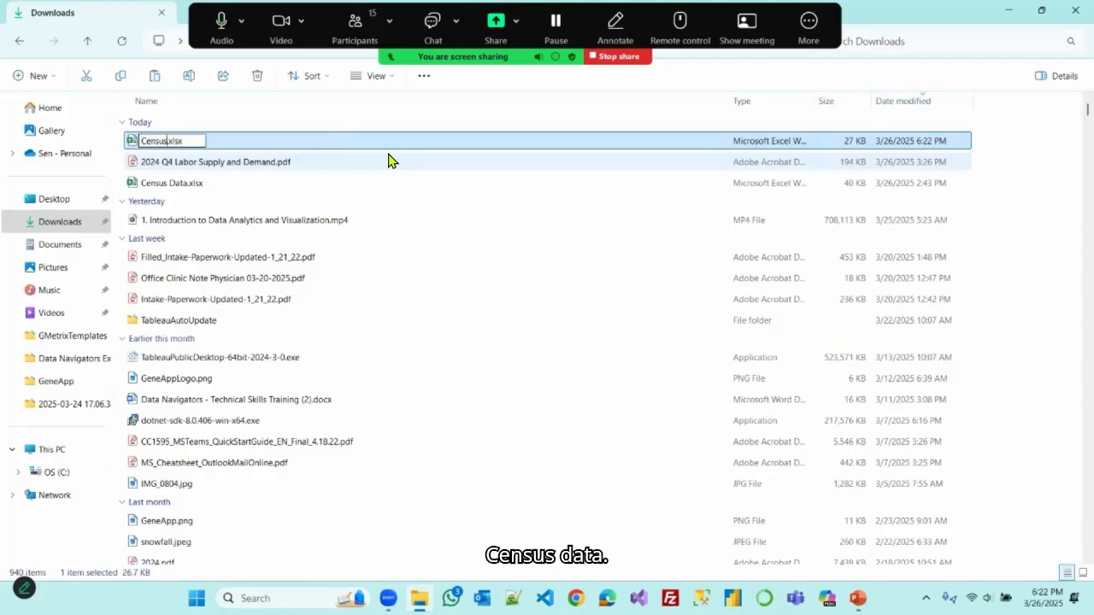
type("us Data")
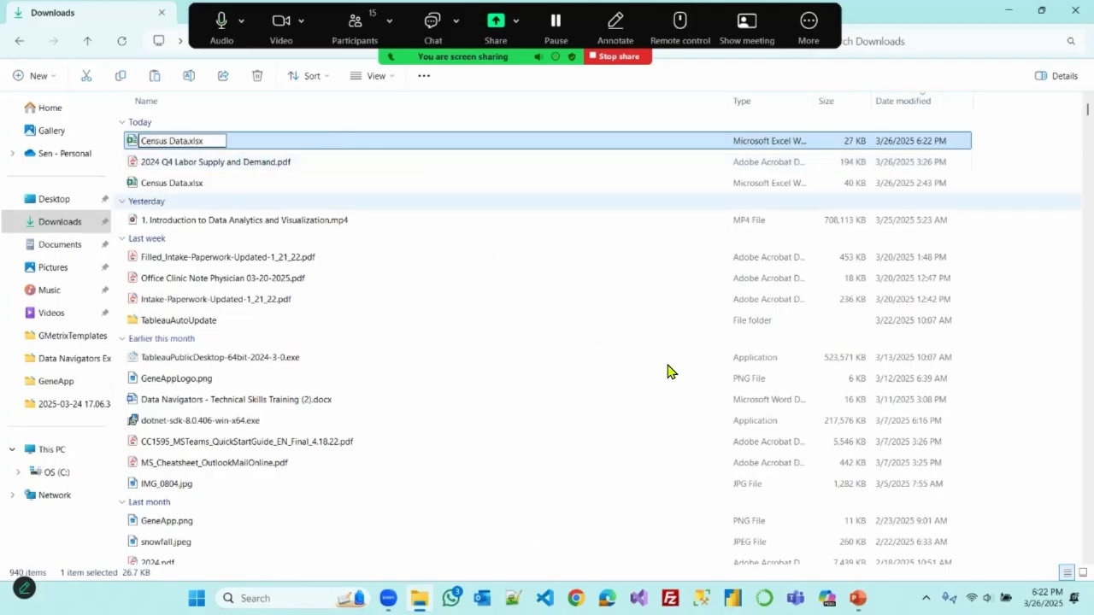
key("Return")
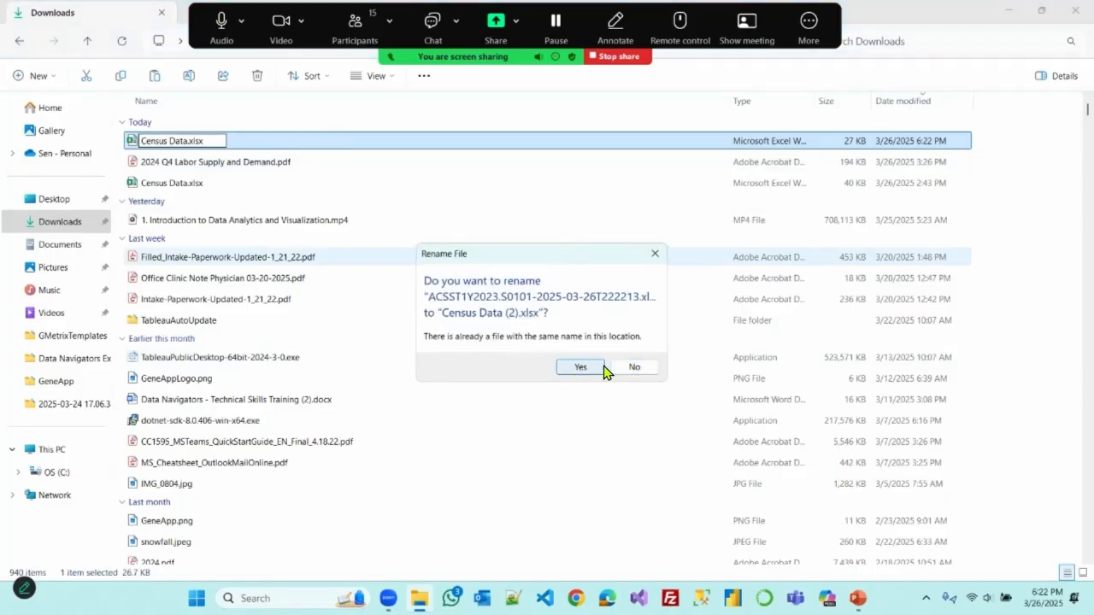
left_click(632, 368)
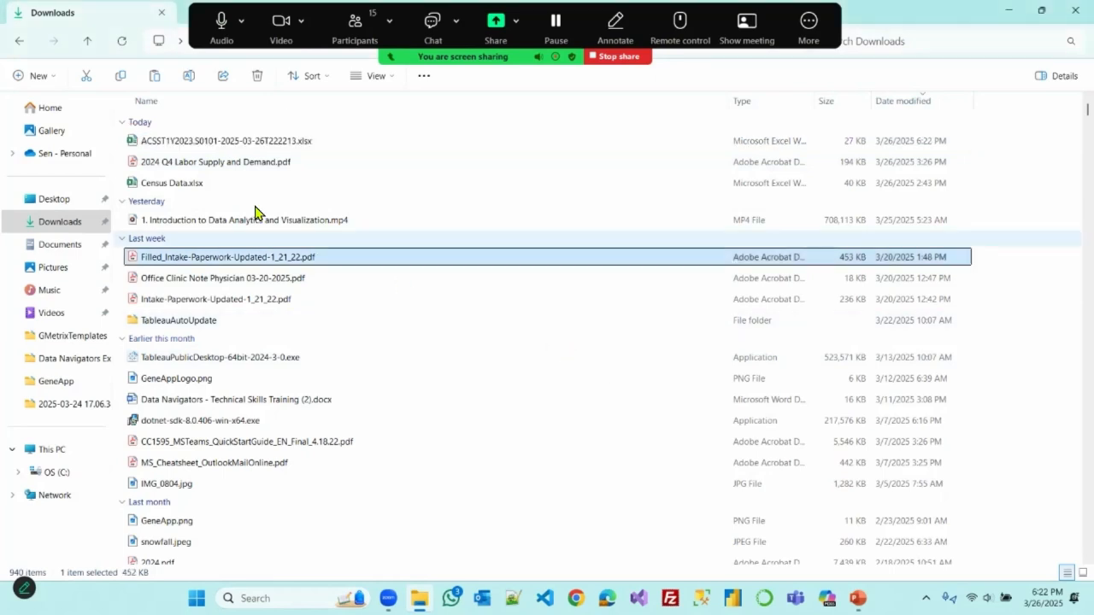
right_click(200, 143)
left_click(310, 166)
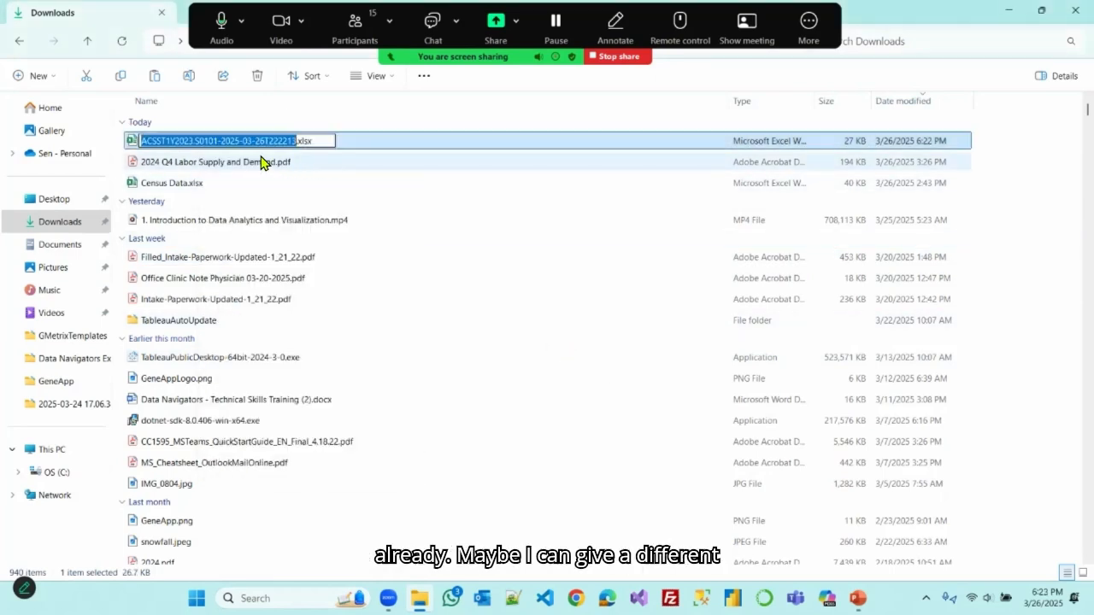
type("Census")
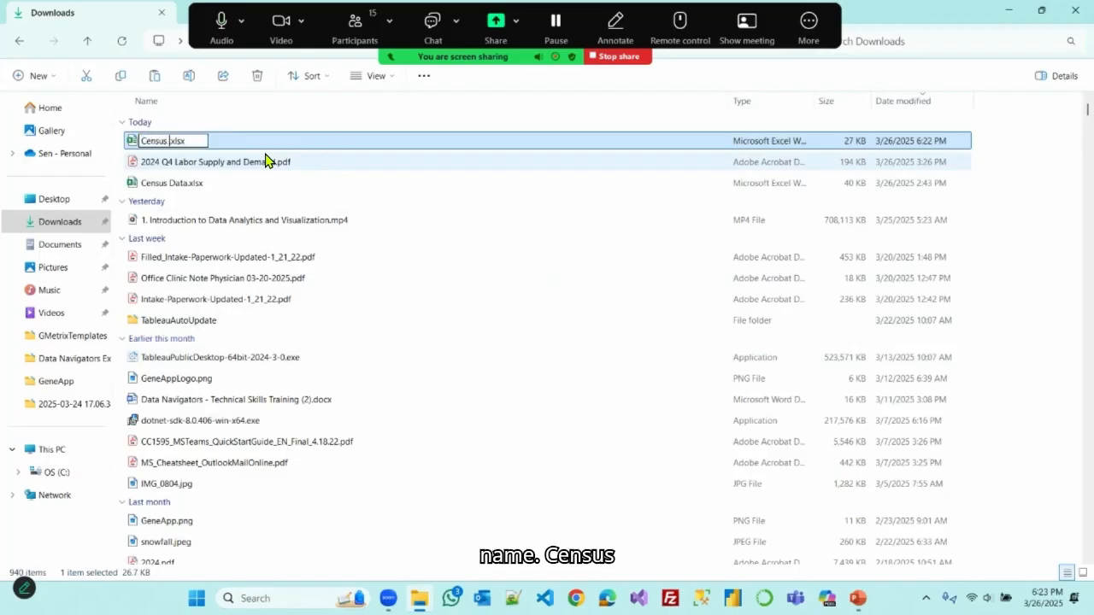
type(" Data R")
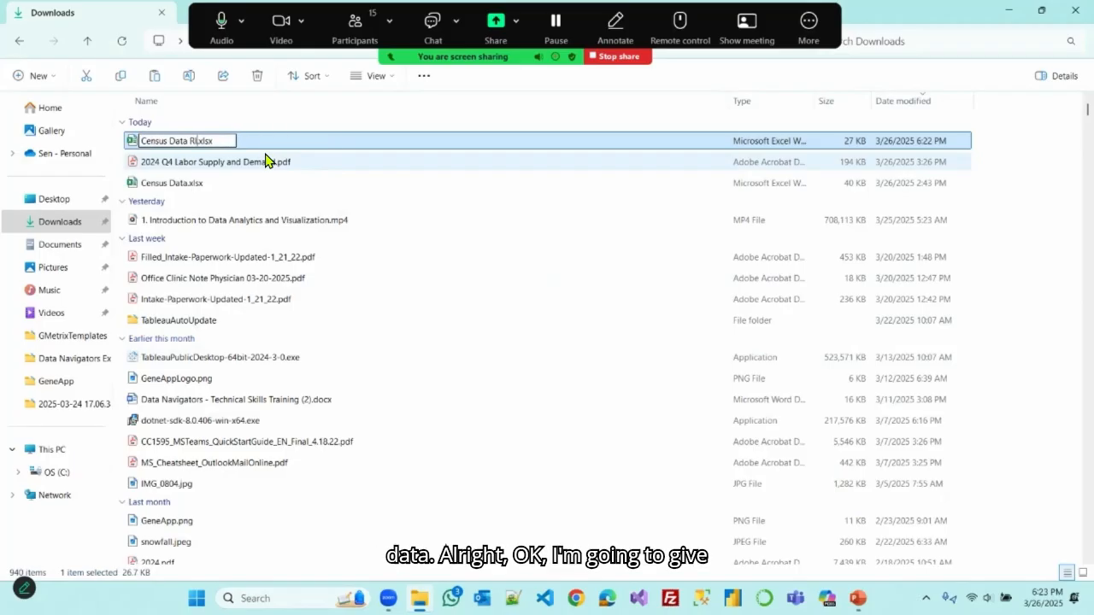
key("Return")
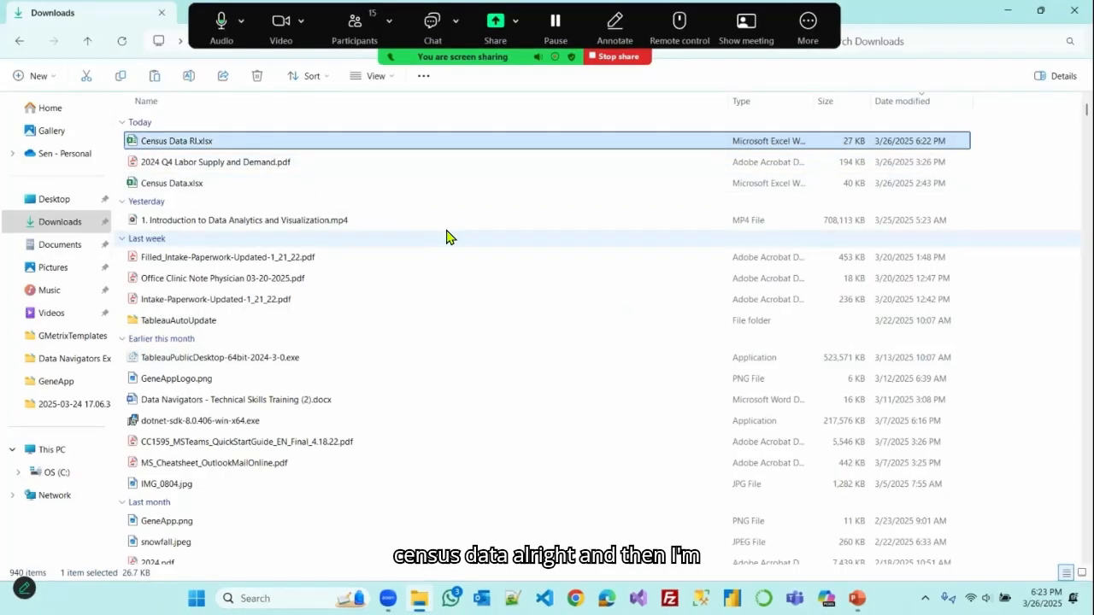
Step: Open Census Data RI.xlsx in Excel with editing enabled and hide the floating meeting controls
left_click(447, 238)
double_click(216, 147)
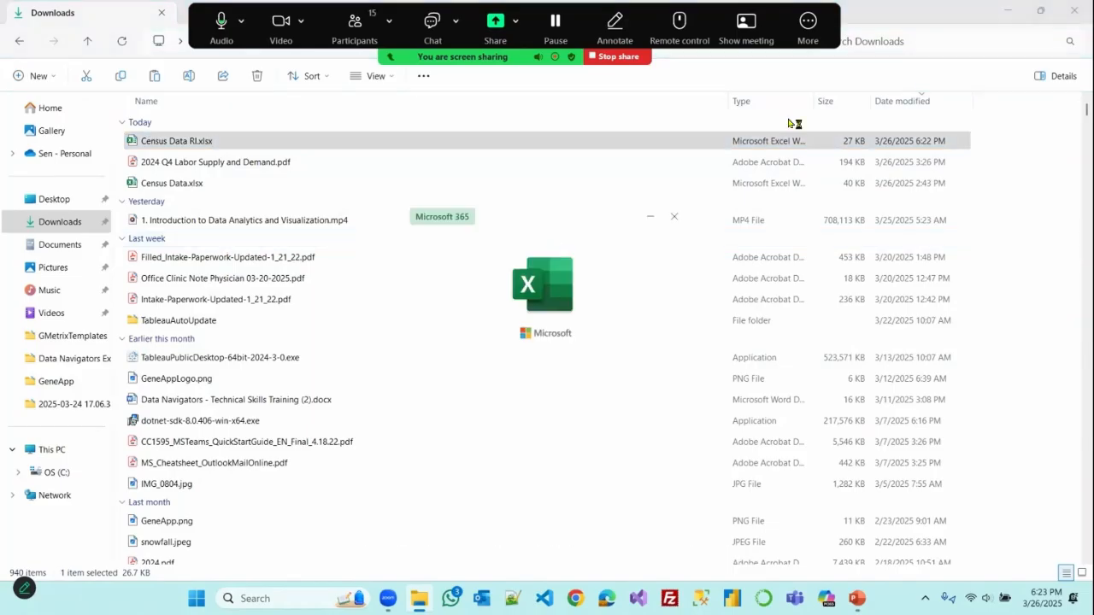
left_click(1075, 11)
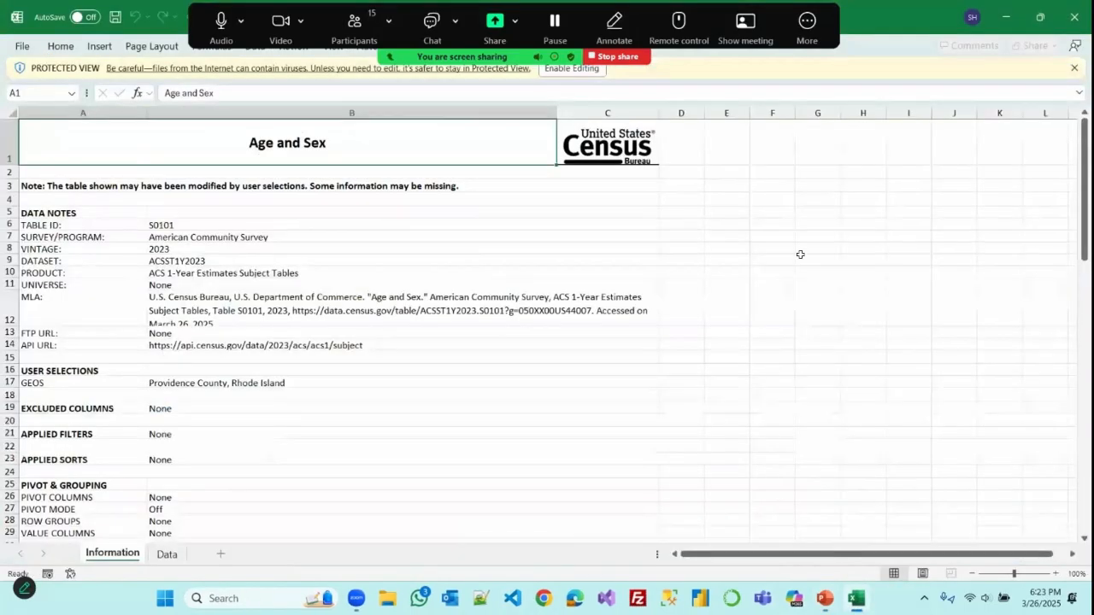
left_click(572, 67)
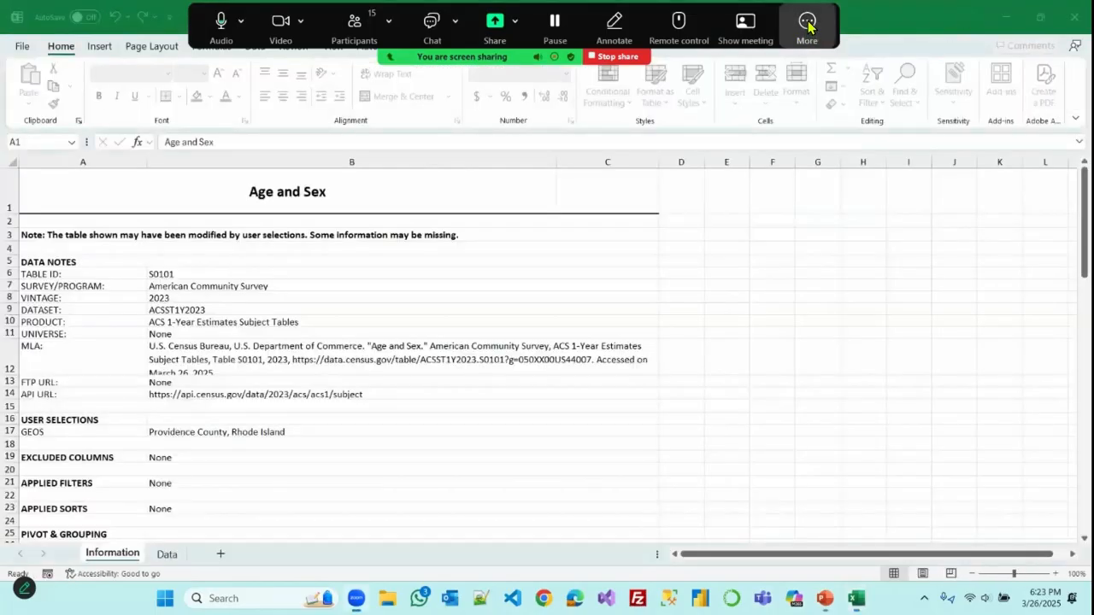
left_click(807, 25)
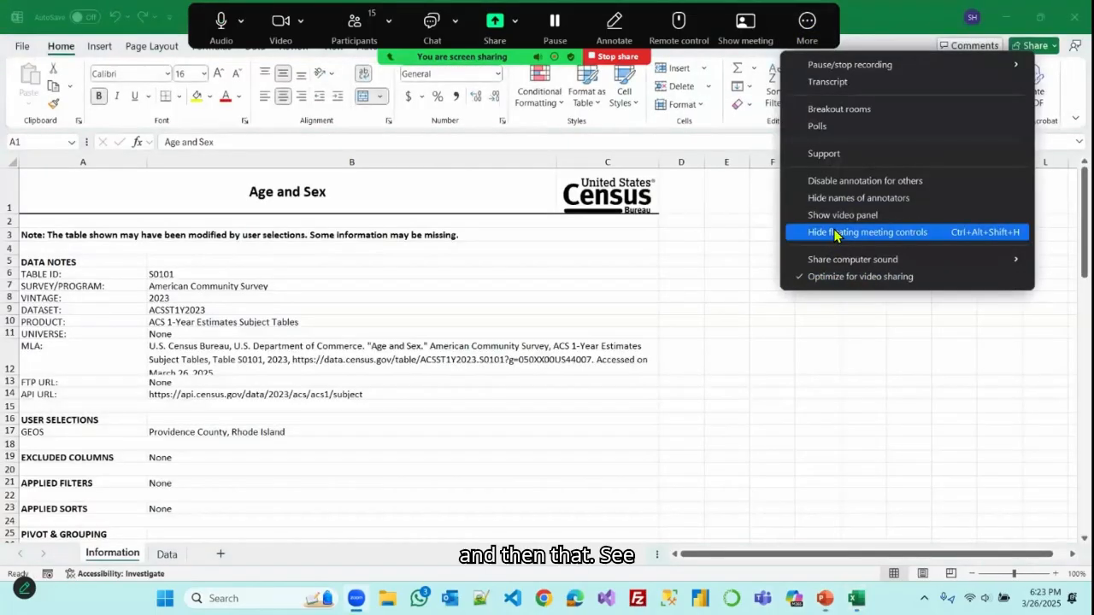
left_click(835, 233)
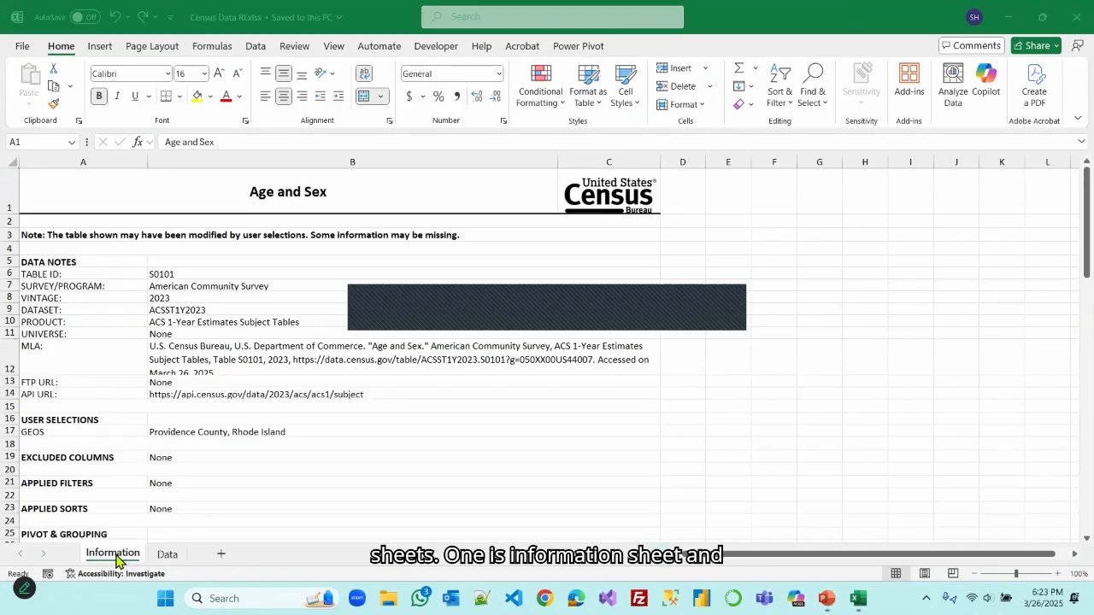
Step: Glance at the Data sheet and review the Information sheet's vintage, geography, web address and table notes to check the download
left_click(168, 556)
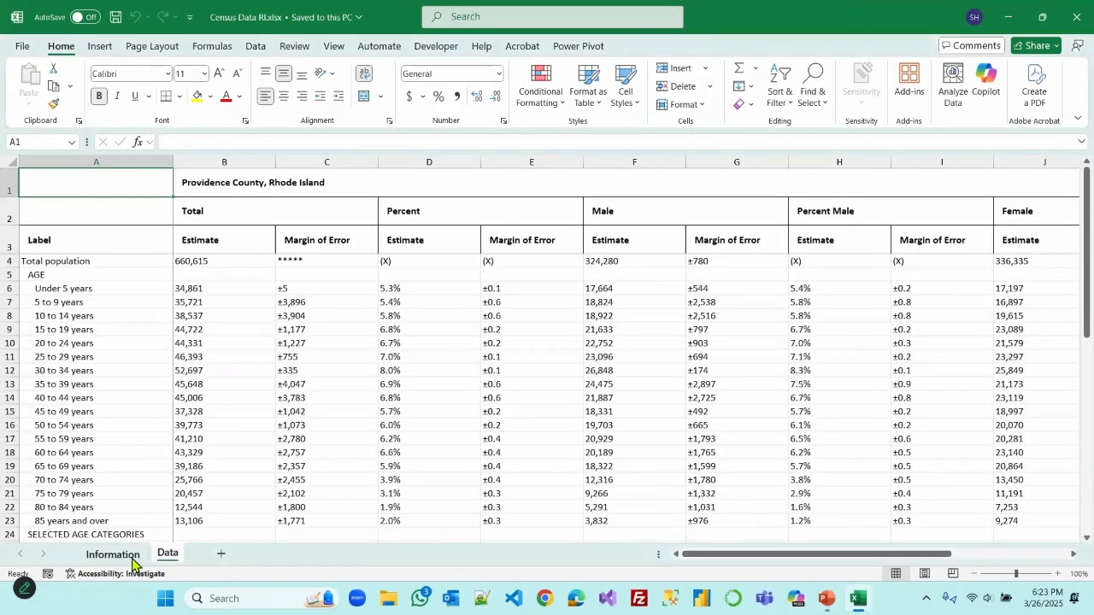
left_click(131, 558)
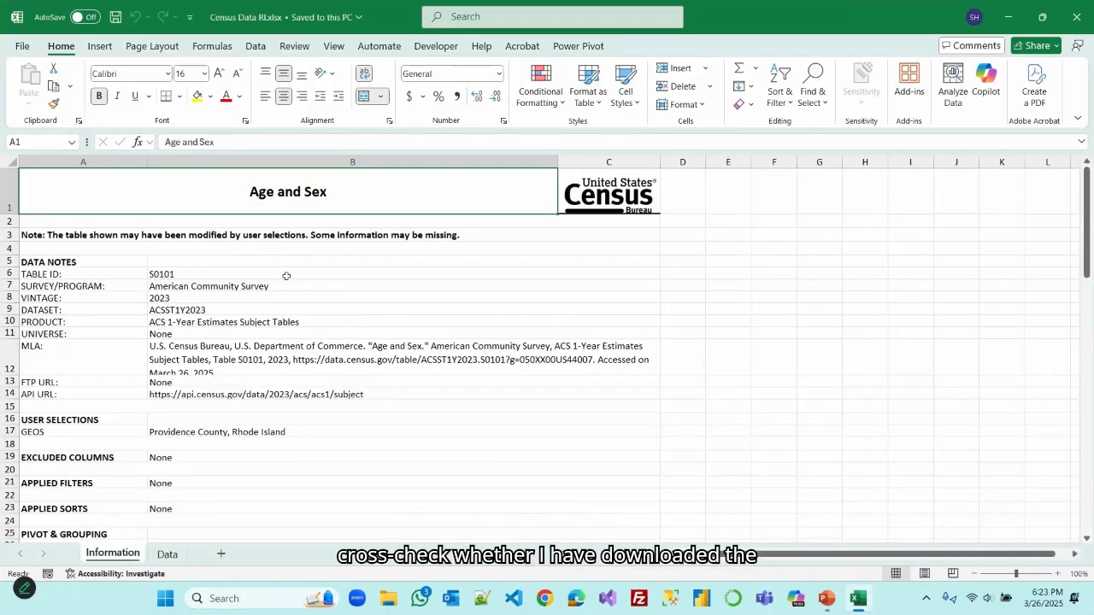
scroll(286, 276, "down", 1)
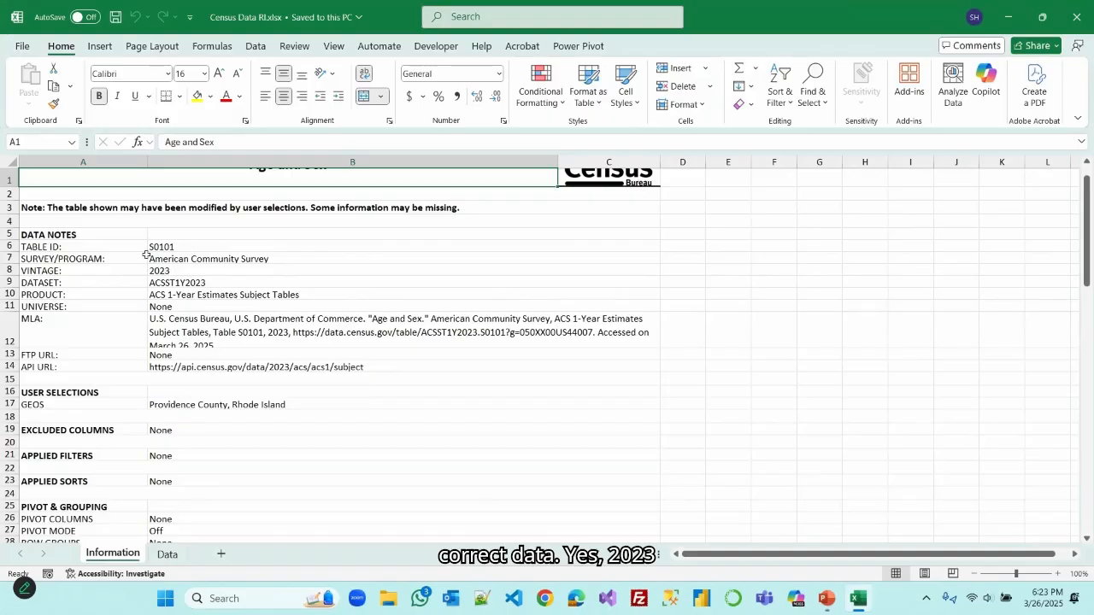
scroll(154, 257, "down", 1)
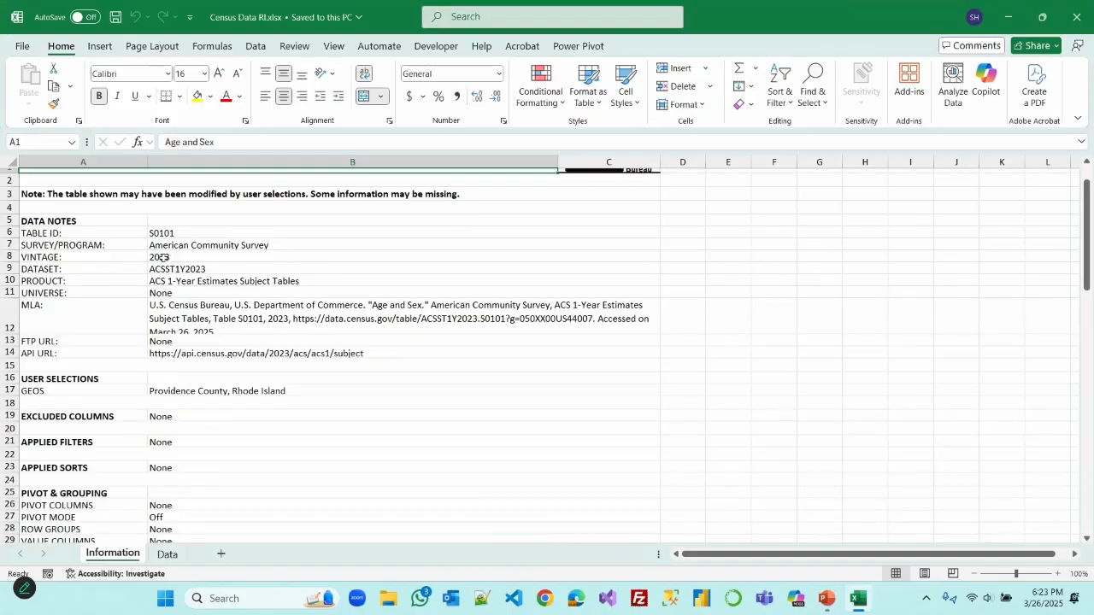
scroll(162, 257, "down", 2)
scroll(184, 340, "down", 3)
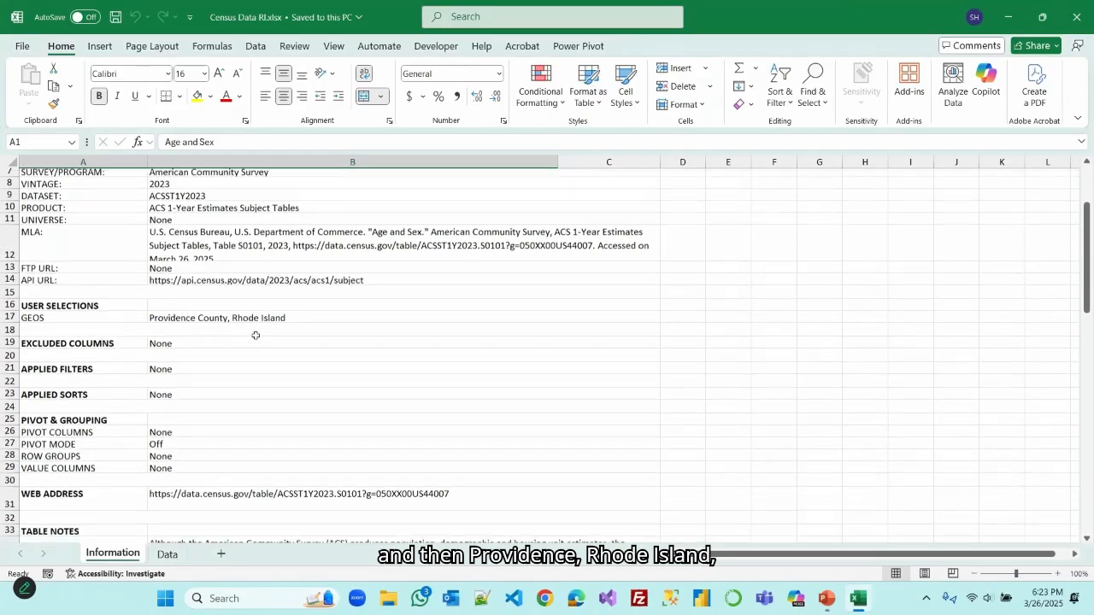
scroll(379, 422, "down", 5)
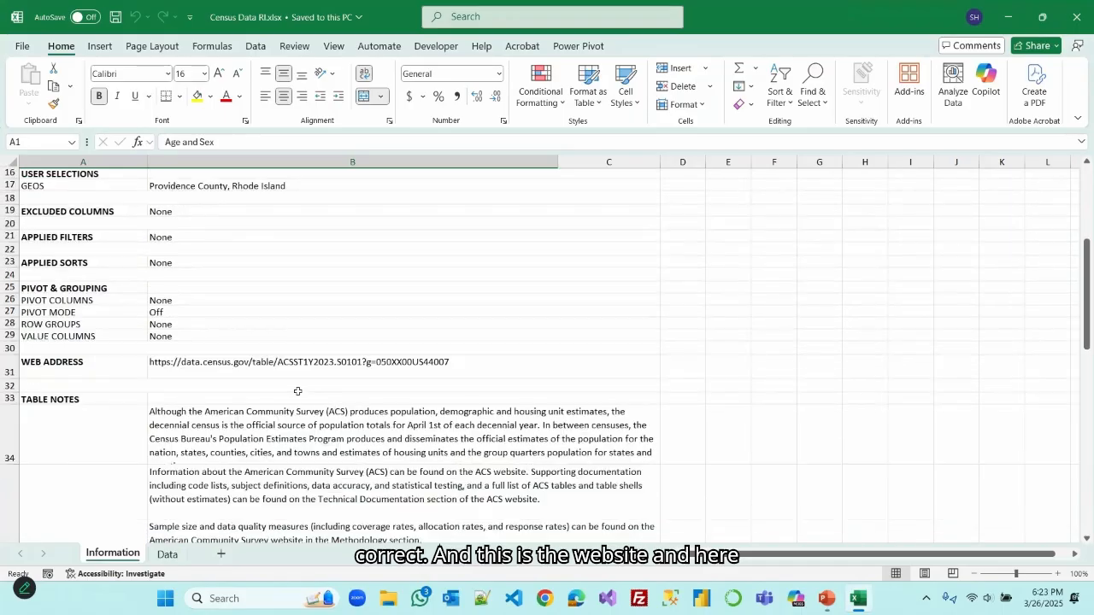
scroll(394, 321, "down", 6)
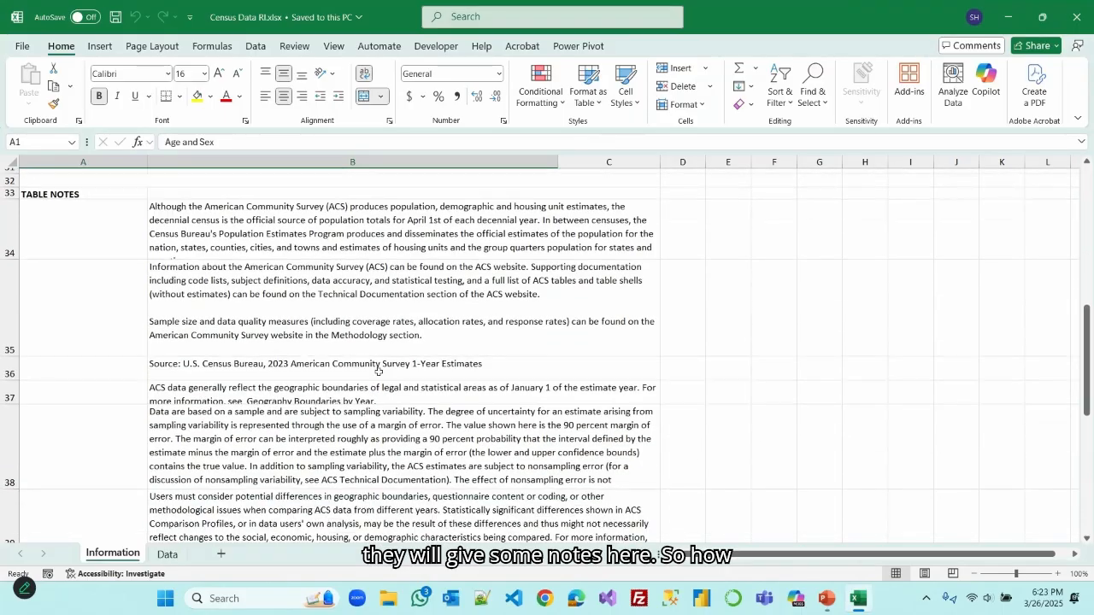
scroll(373, 384, "down", 3)
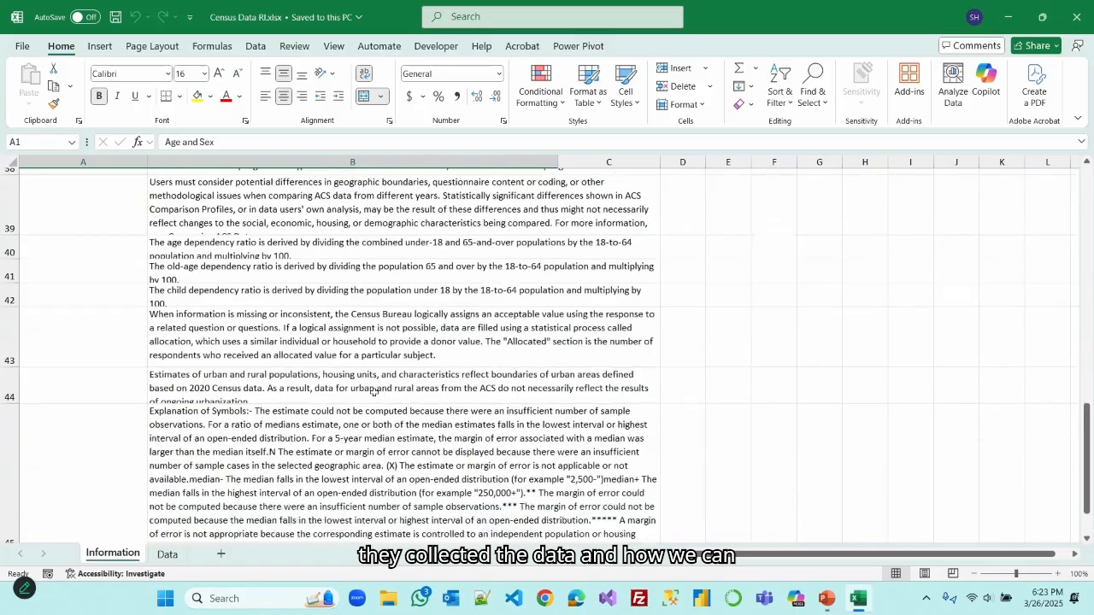
scroll(374, 391, "up", 3)
scroll(374, 393, "up", 10)
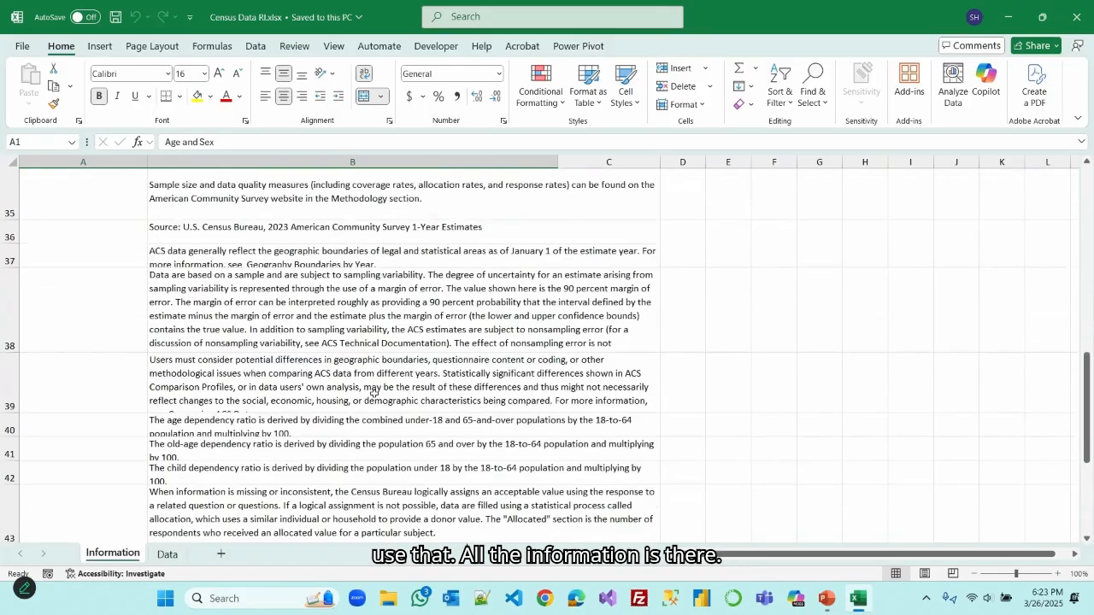
scroll(373, 393, "up", 4)
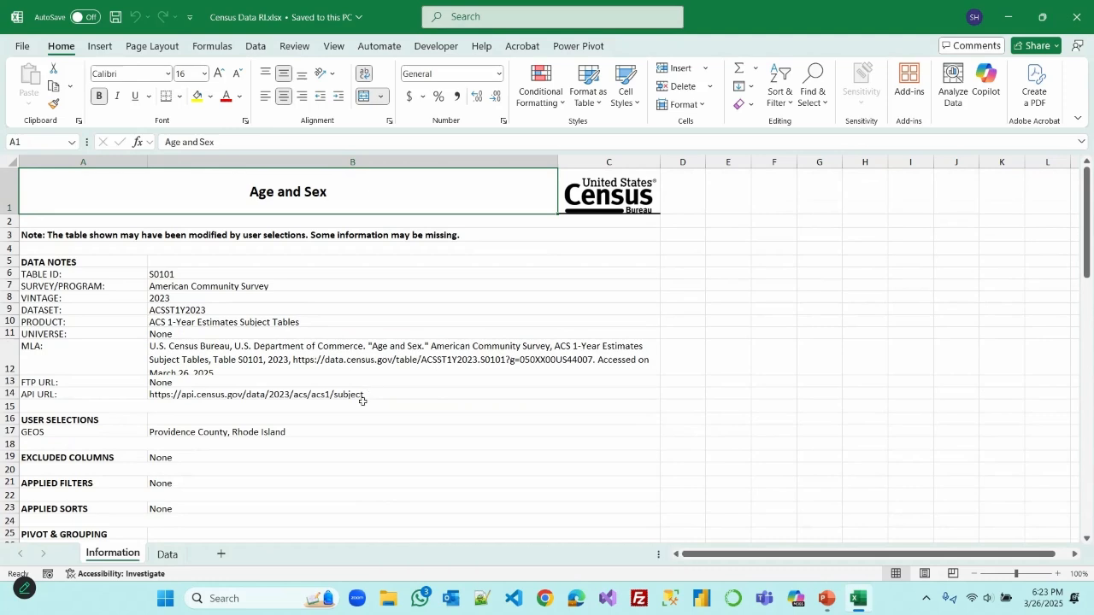
Step: Create a copy of the Data sheet at the end of the Census Data RI.xlsx workbook
left_click(169, 555)
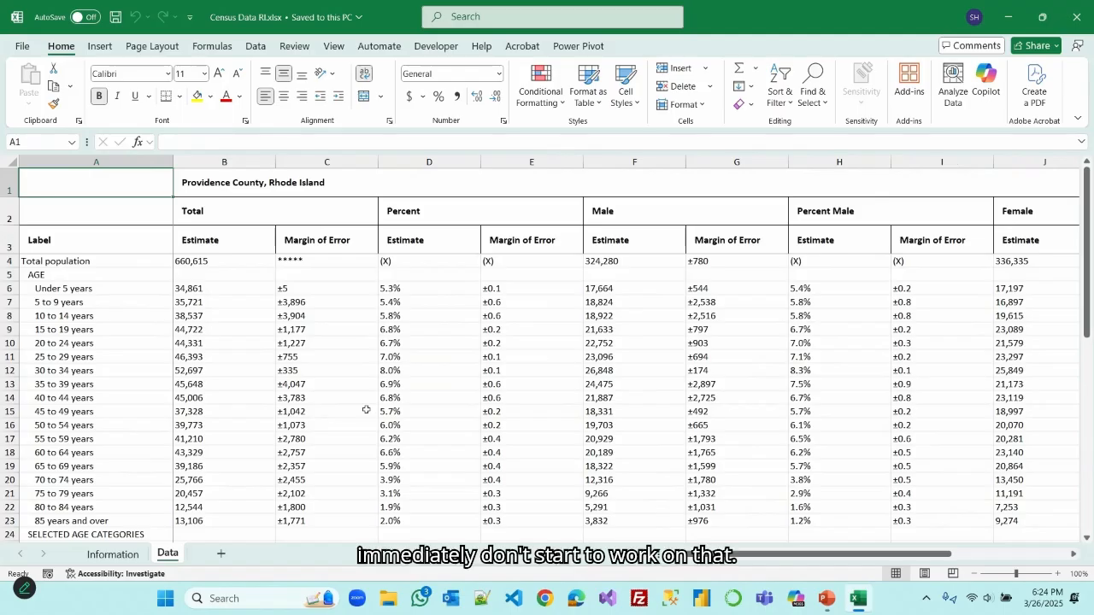
right_click(170, 555)
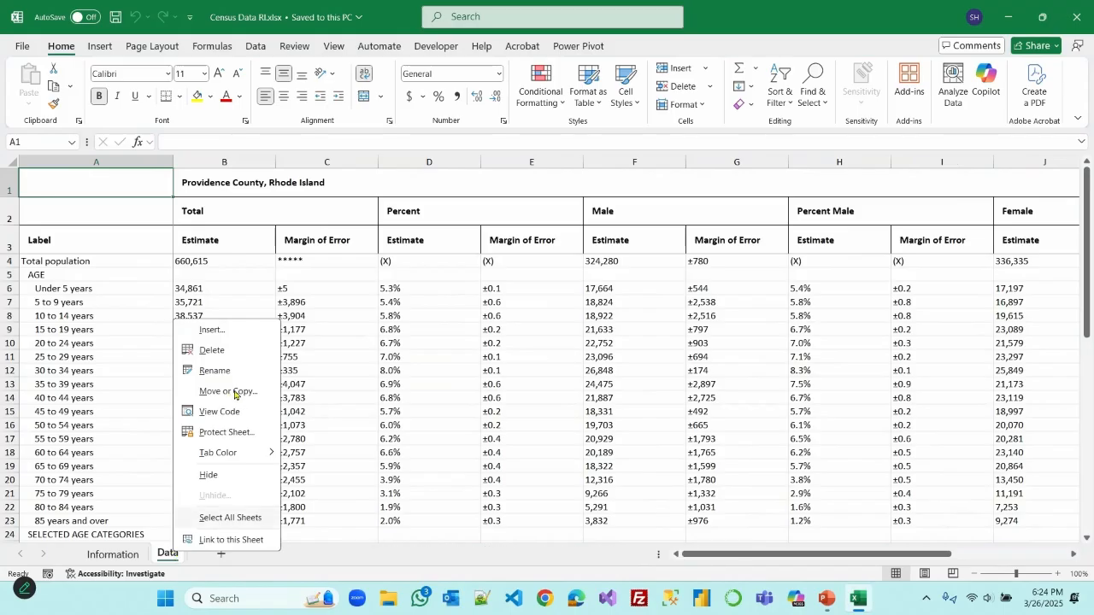
left_click(241, 393)
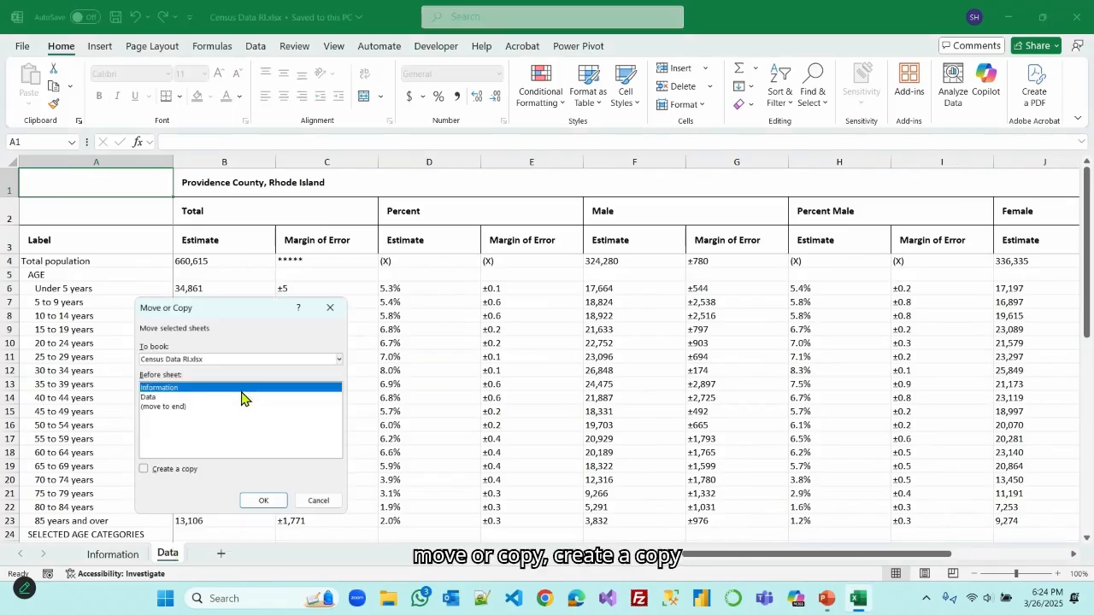
left_click(164, 471)
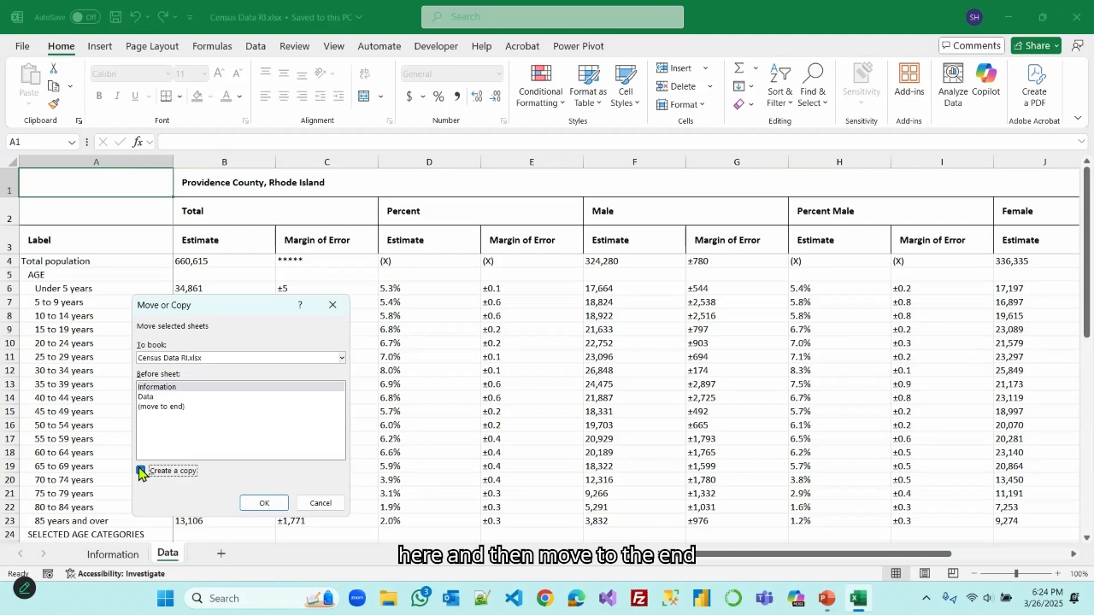
left_click(163, 408)
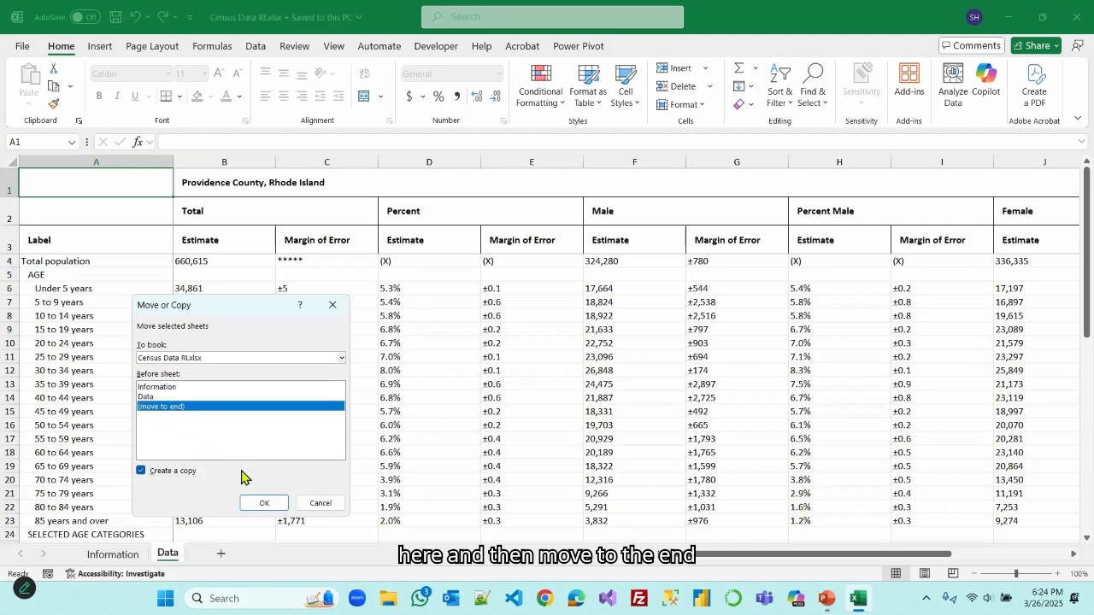
left_click(264, 502)
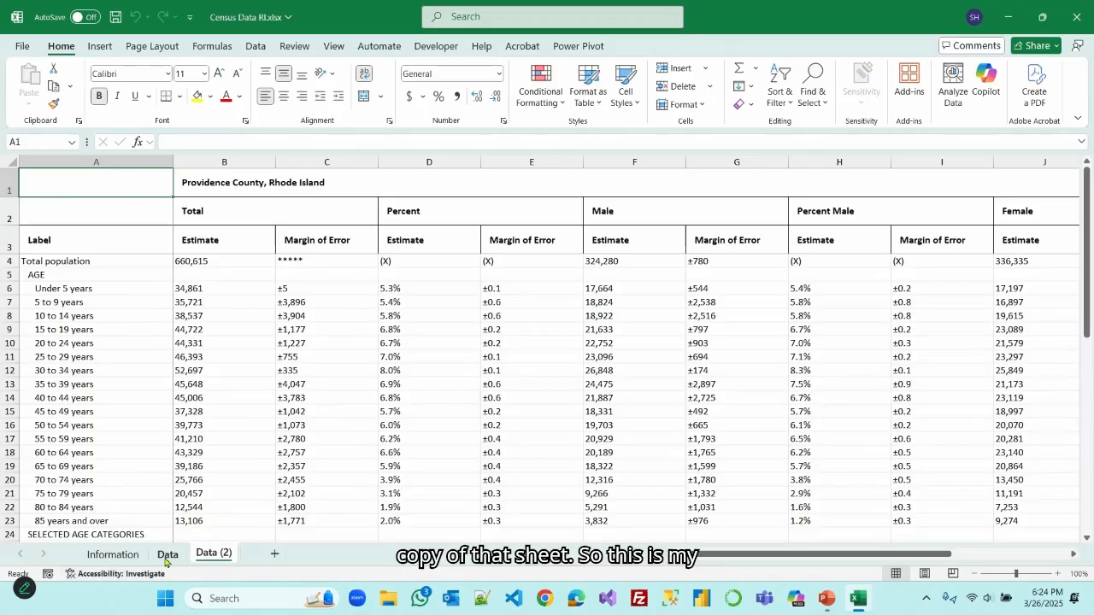
Step: Rename the original Data sheet as Raw Data
left_click(169, 556)
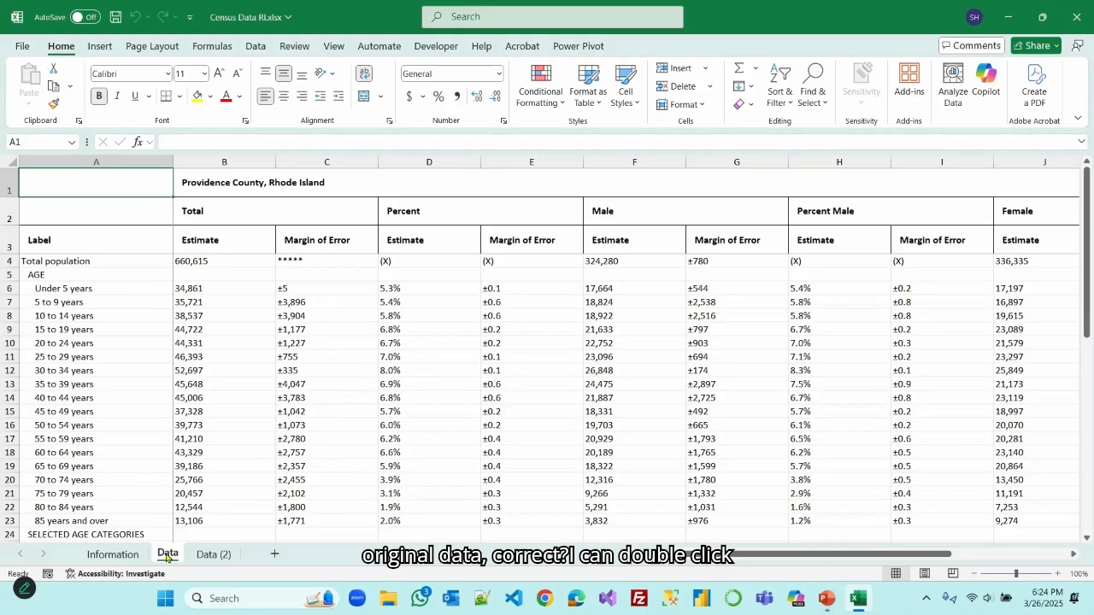
double_click(169, 556)
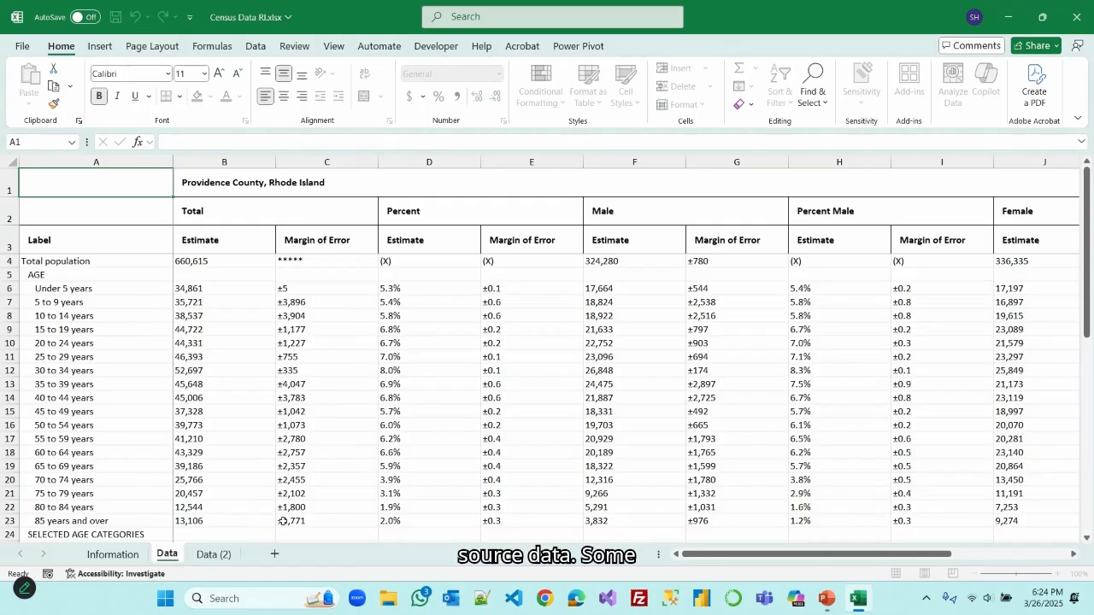
type("Raw")
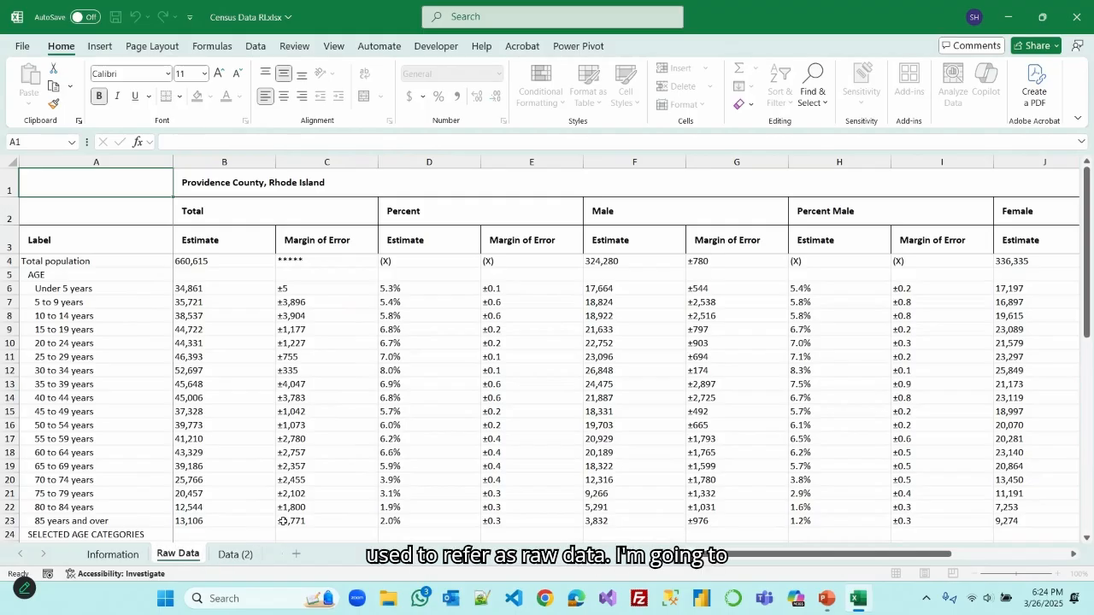
Step: Open the name of the copied Data (2) sheet for editing
left_click(247, 556)
double_click(246, 554)
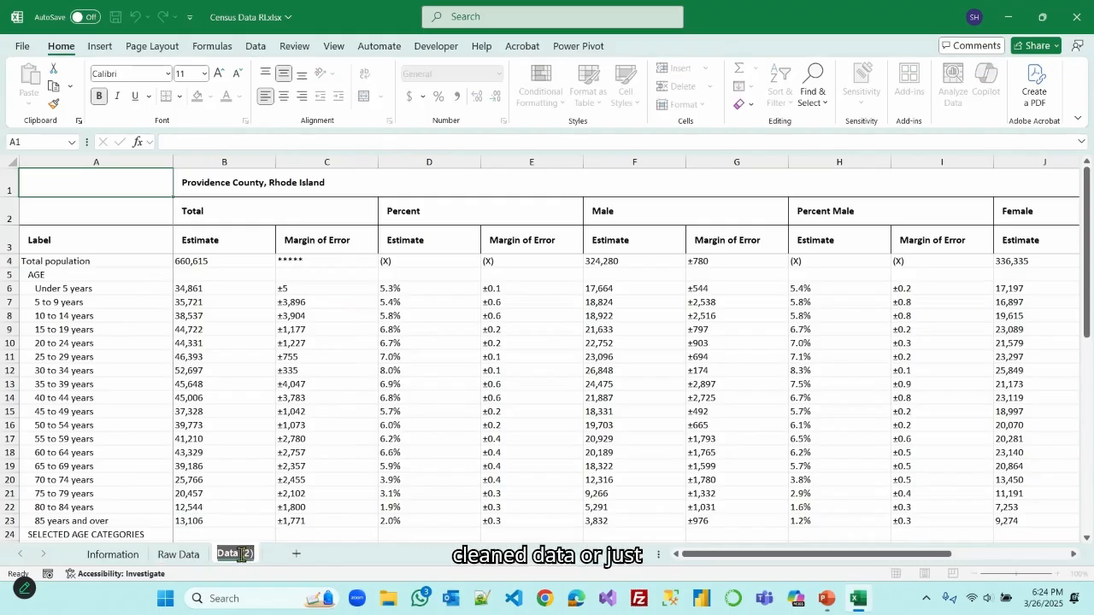
left_click(269, 557)
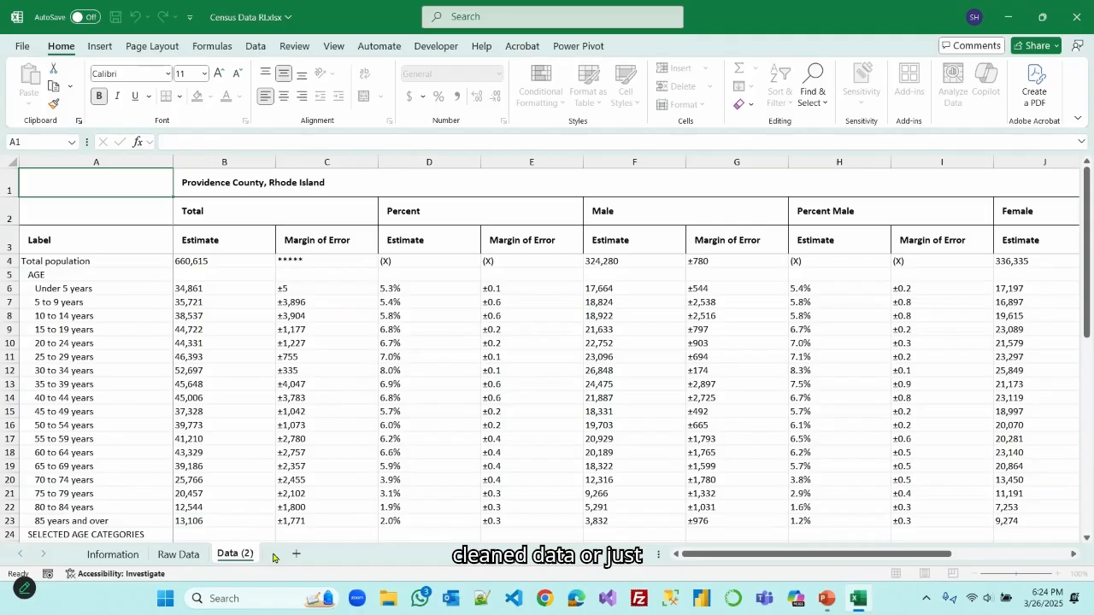
Step: Rename the duplicated worksheet as Data
key("BackSpace")
key("BackSpace")
key("BackSpace")
key("BackSpace")
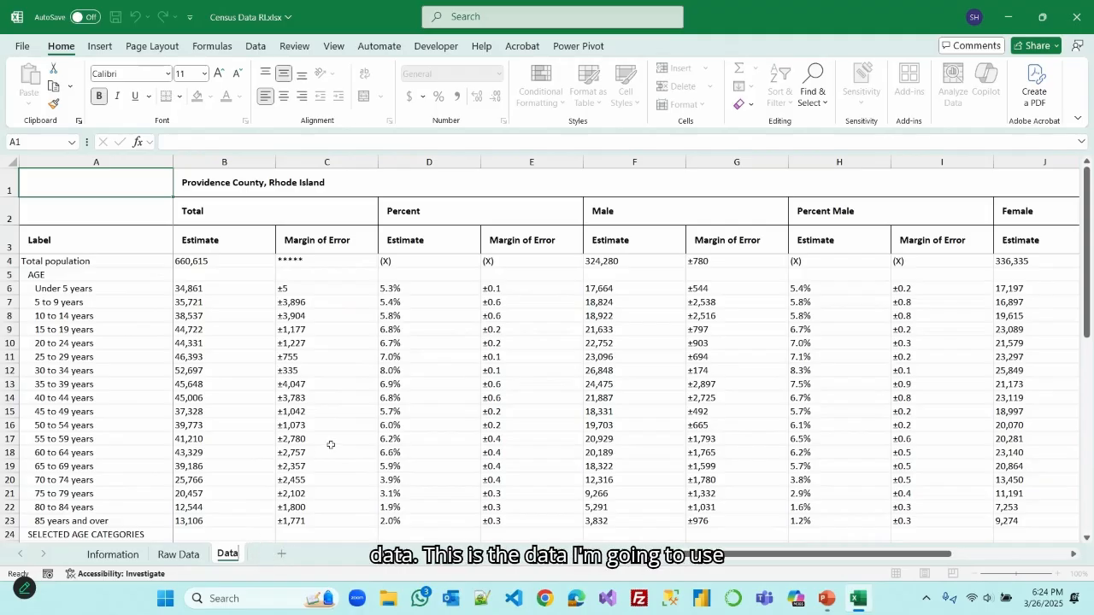
left_click(331, 445)
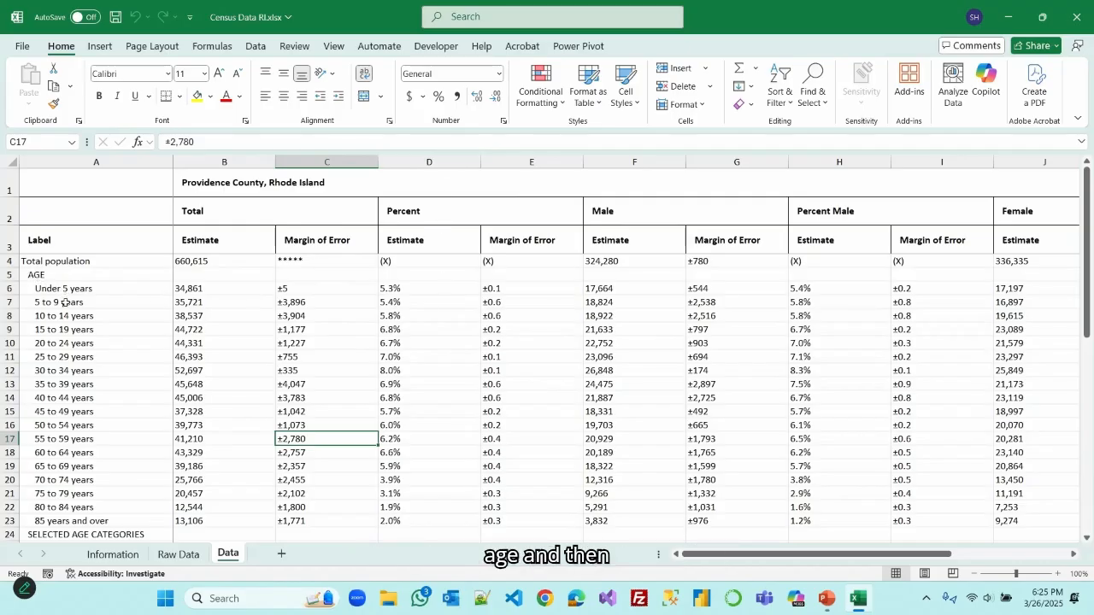
Step: Enter the heading Male in the AGE row above the male estimates, in cell F5
left_click(42, 274)
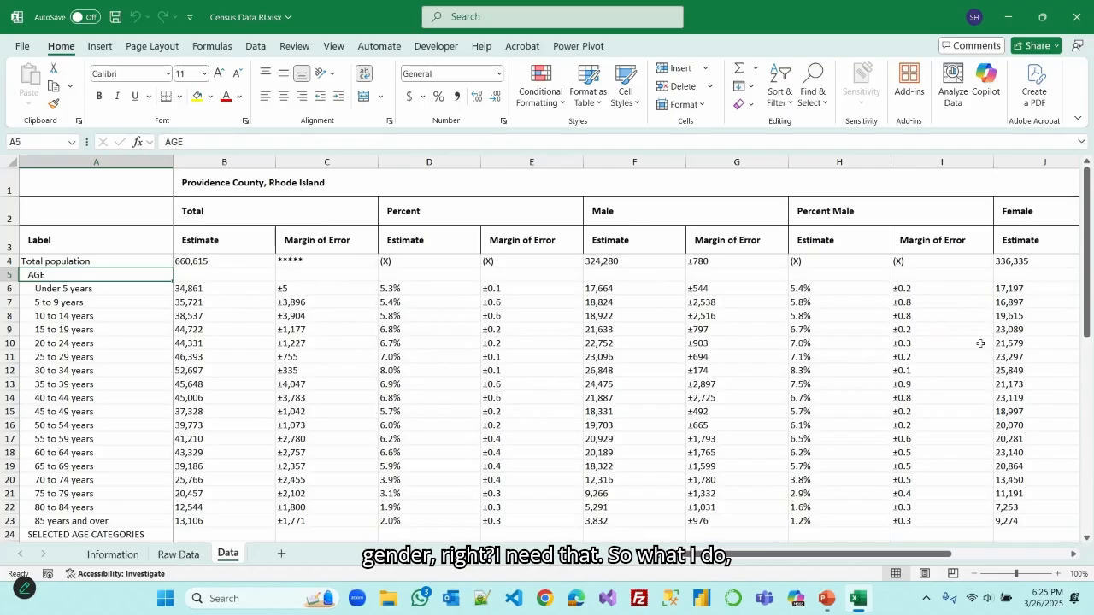
left_click(602, 276)
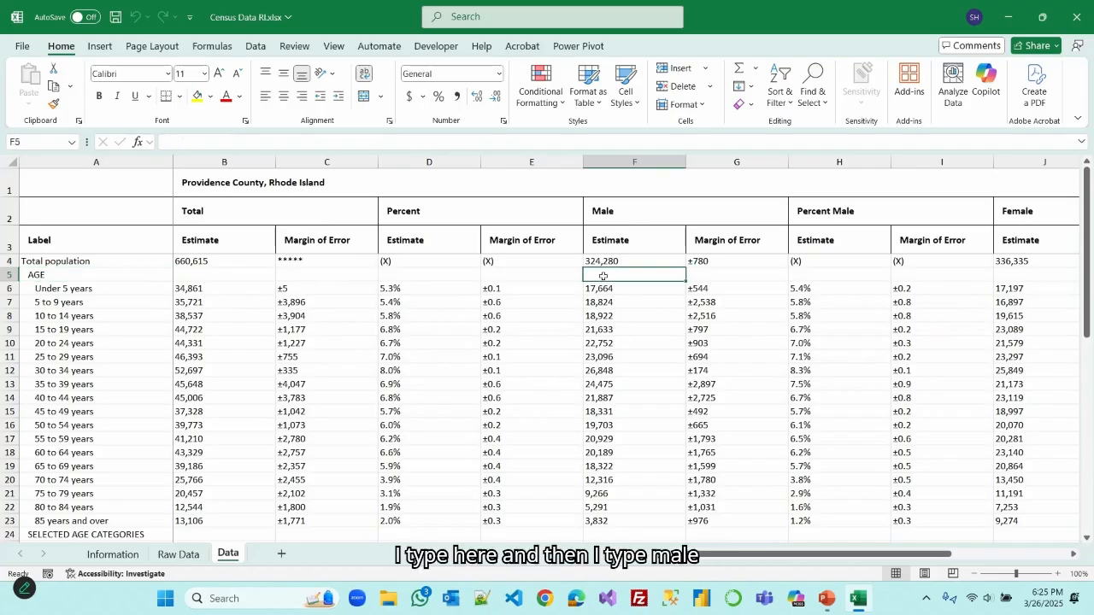
type("Male")
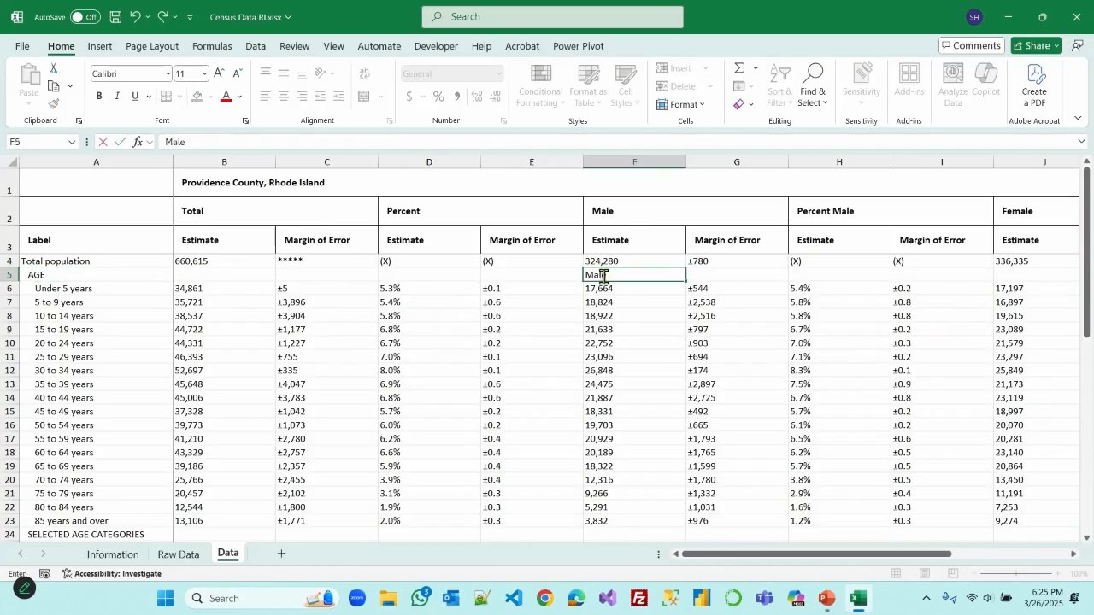
left_click(650, 339)
left_click(10, 274)
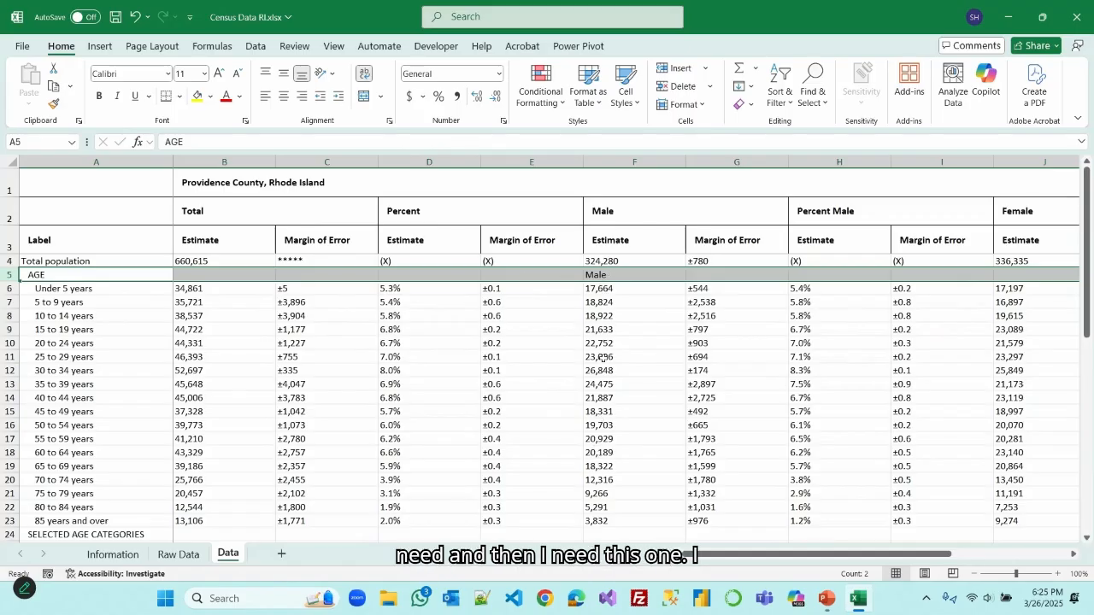
Step: Enter the heading Female in the AGE row above the female estimates, in cell J5
left_click(1012, 276)
type("Female")
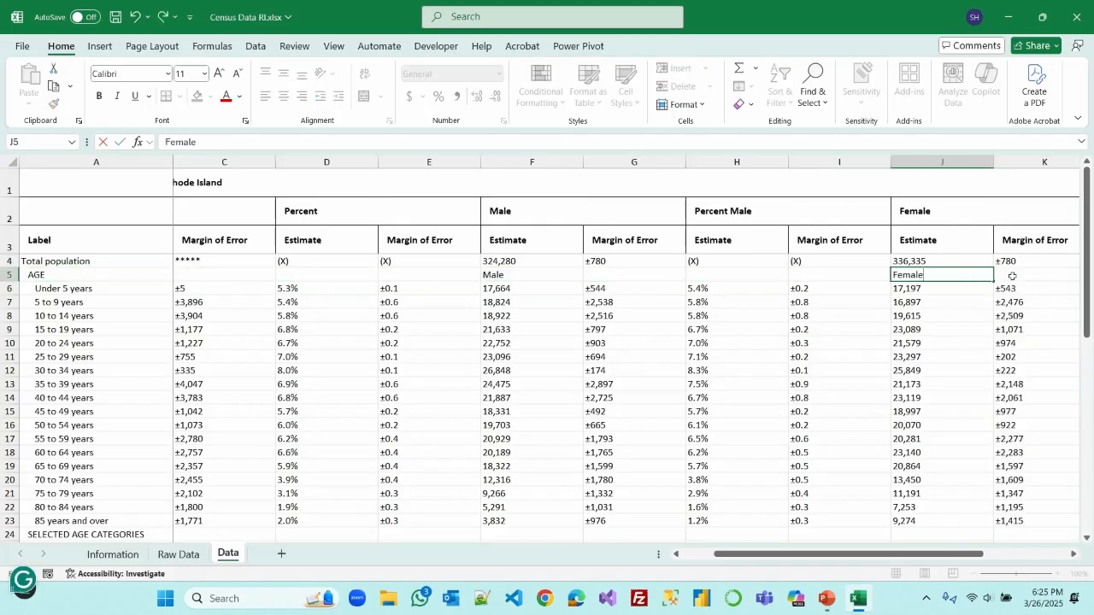
key("Return")
left_click(974, 363)
left_click(974, 426)
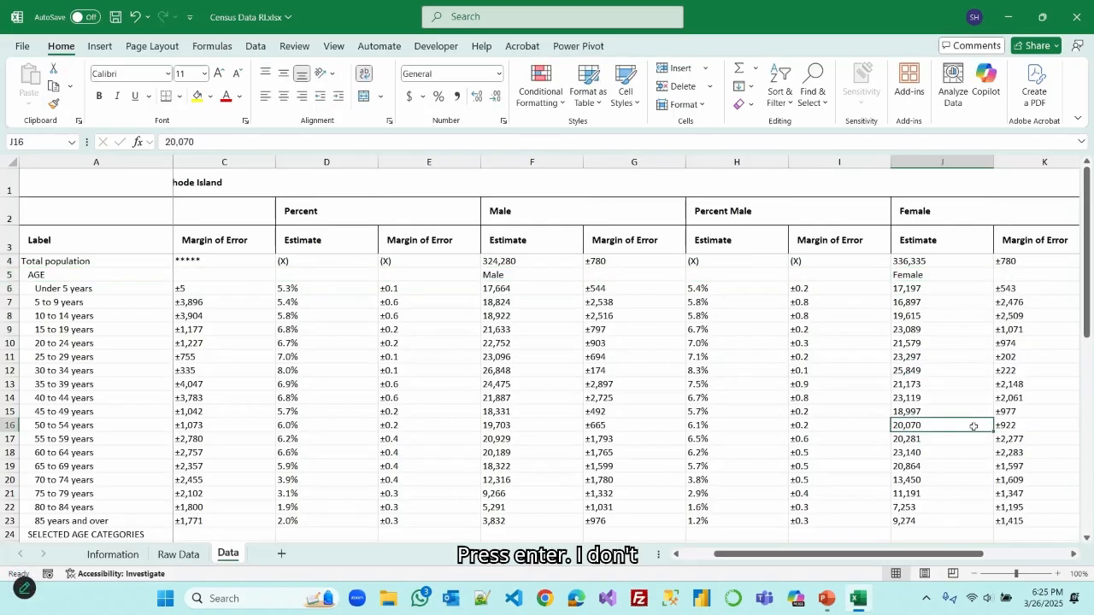
Step: Delete rows 1 to 4, the county, category and label headings and the total population row above AGE
left_click(675, 554)
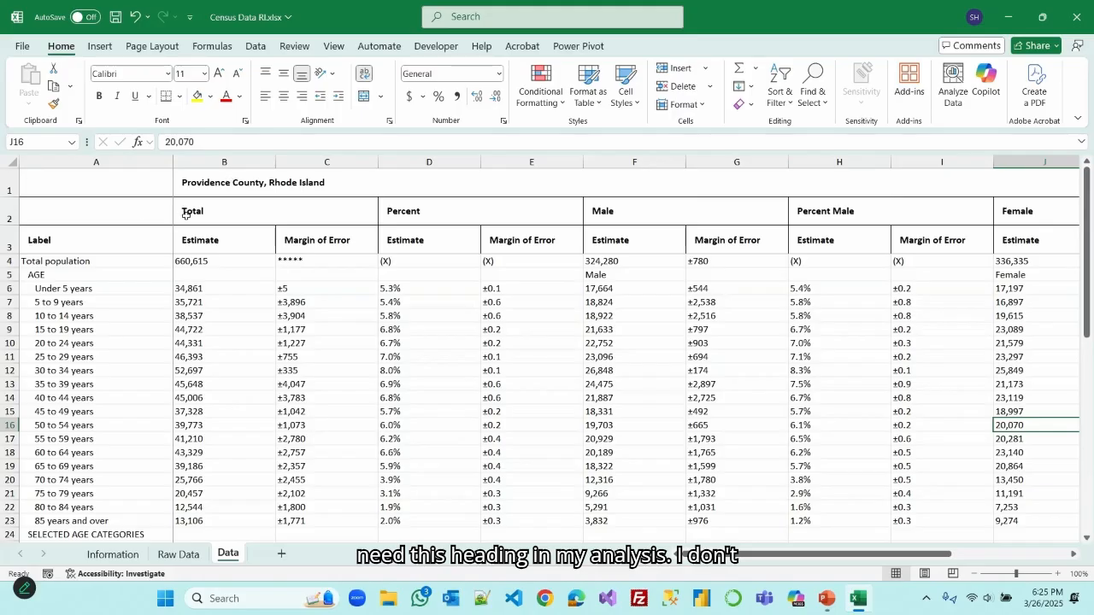
left_click(11, 274)
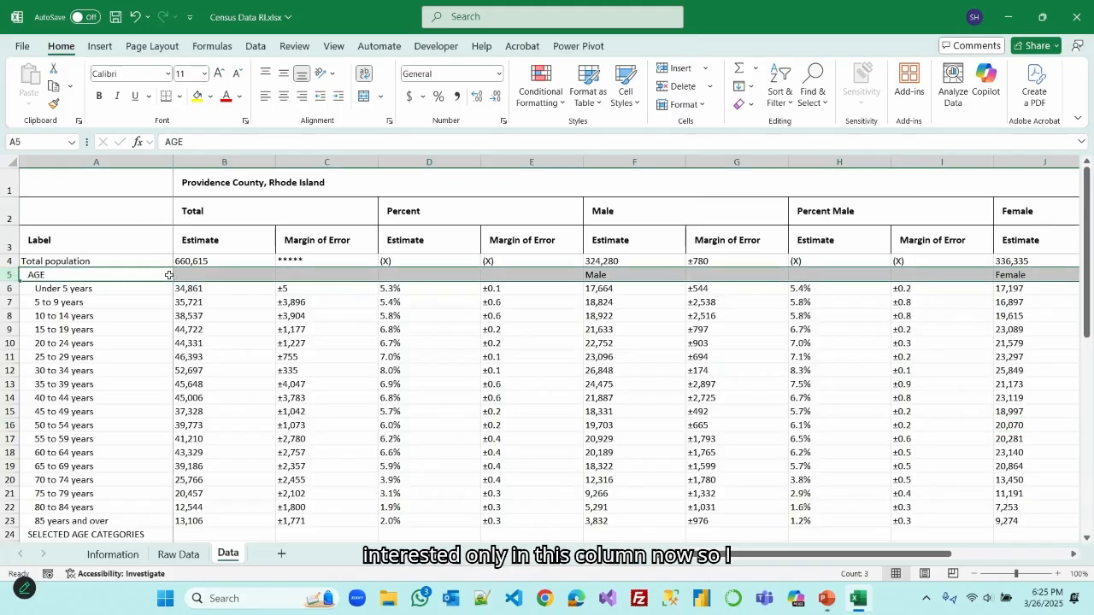
left_click_drag(11, 185, 11, 261)
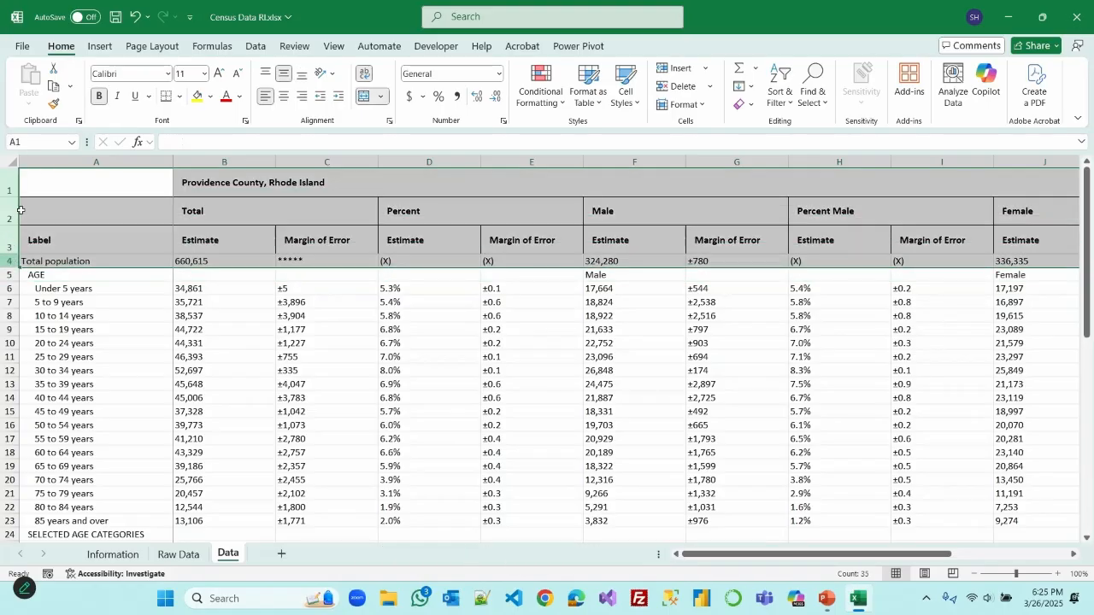
right_click(12, 210)
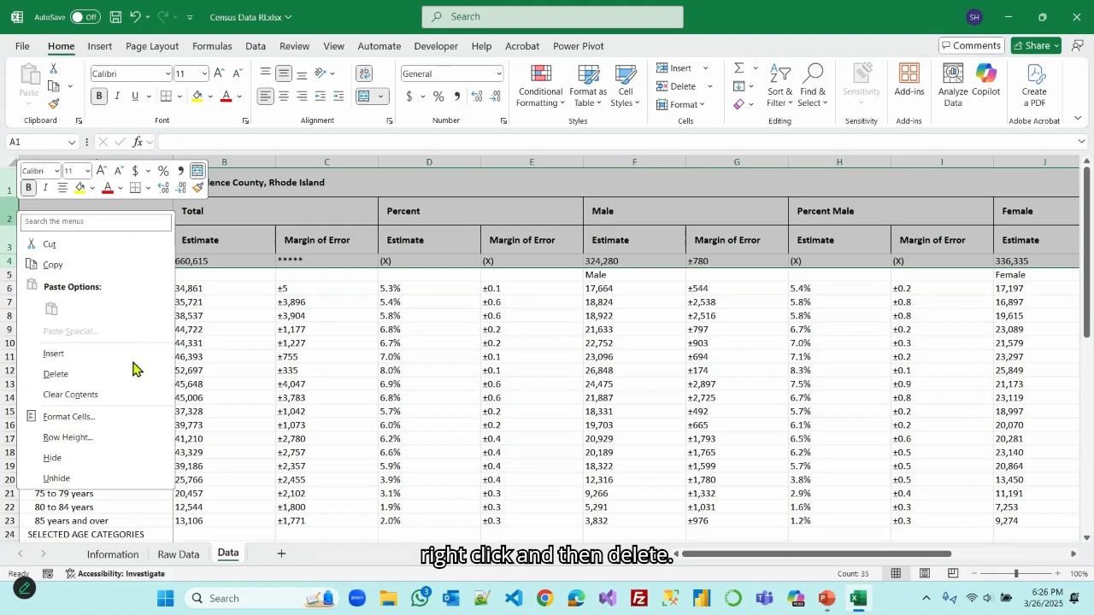
left_click(70, 374)
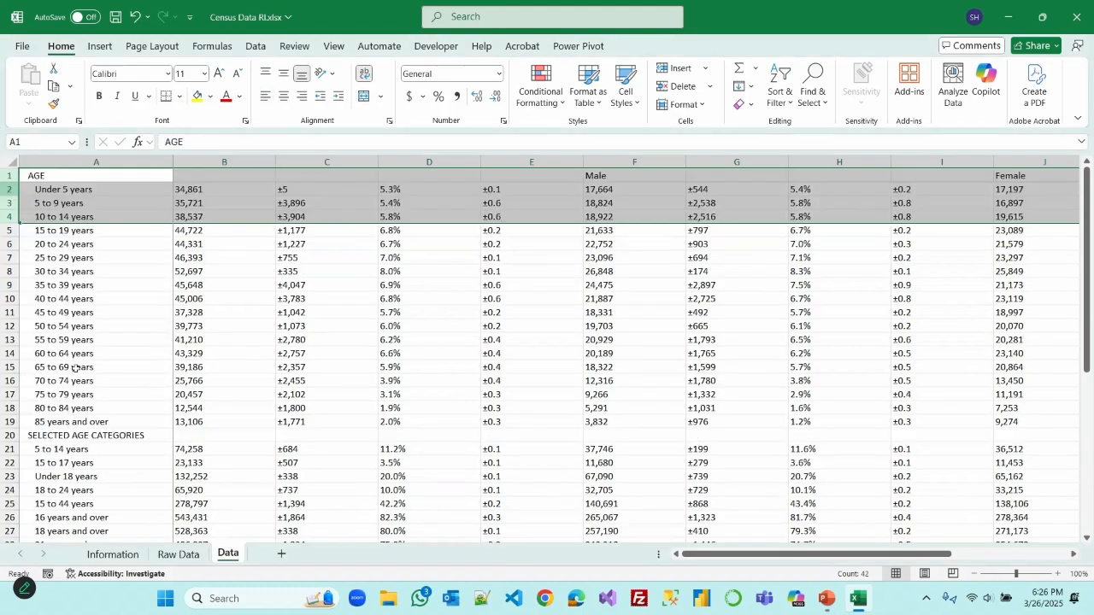
left_click(536, 300)
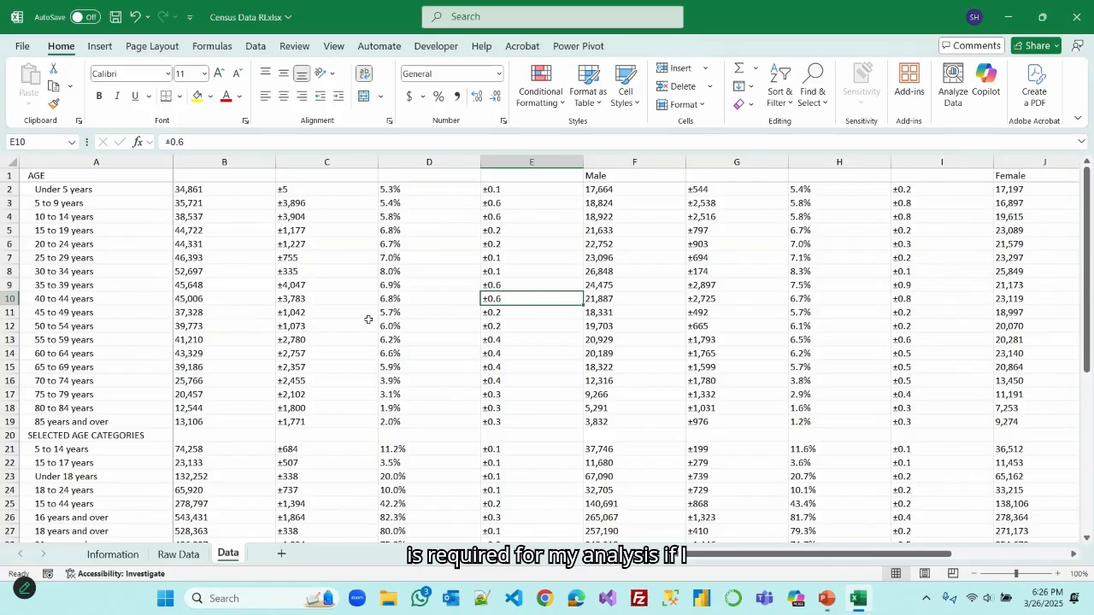
Step: Delete columns B to E, the total and percent figures between the AGE and Male columns
left_click(613, 161)
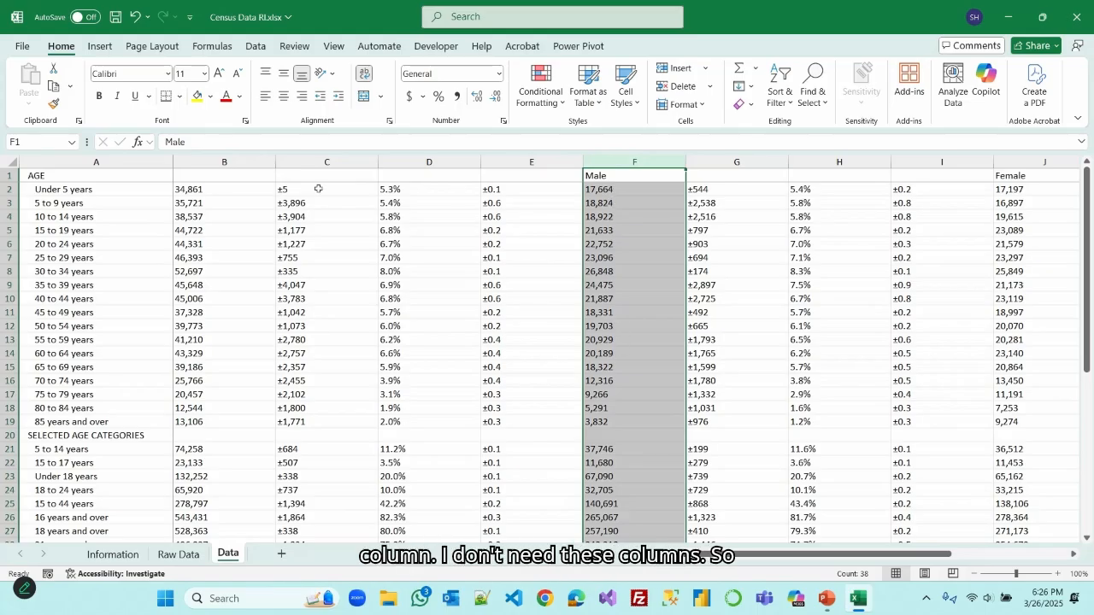
left_click_drag(227, 161, 500, 157)
right_click(500, 161)
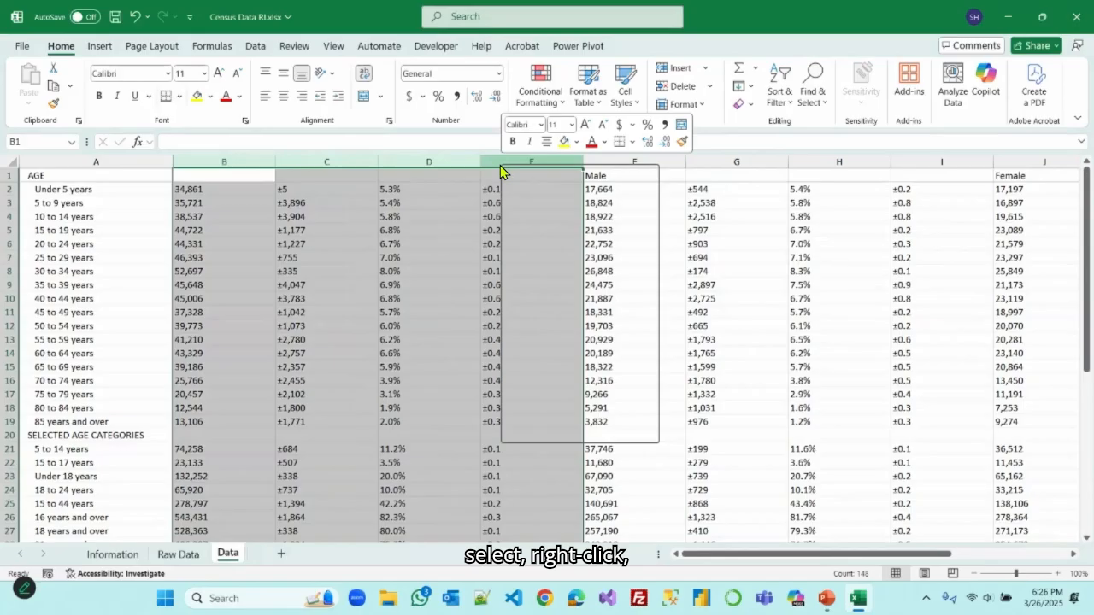
left_click(537, 328)
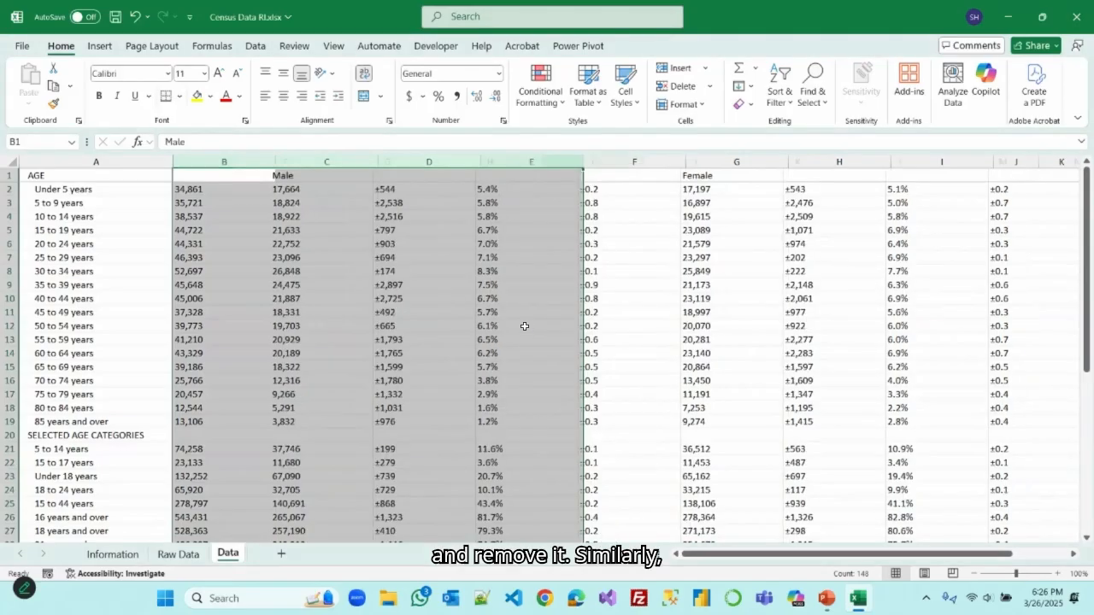
left_click(523, 325)
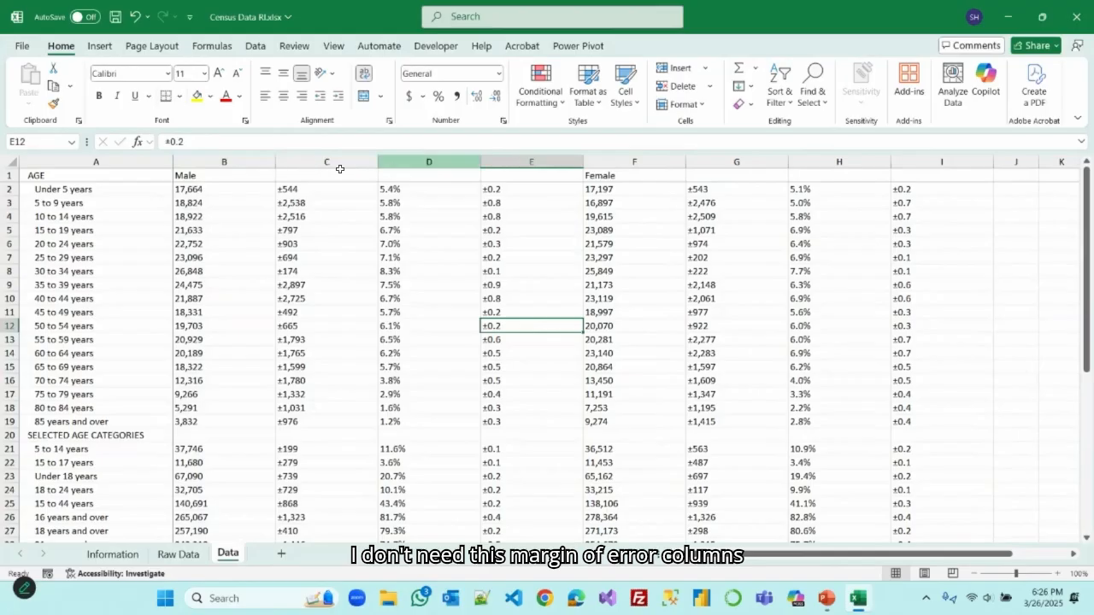
Step: Delete columns C to E, the margin of error and percent figures between the Male and Female columns
left_click_drag(340, 168, 504, 160)
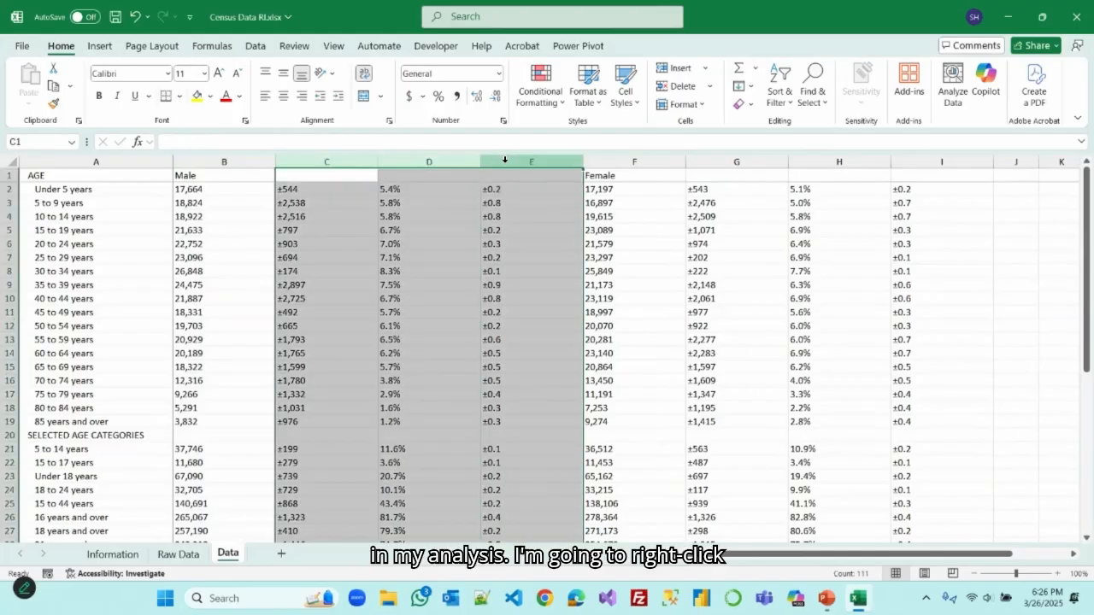
right_click(505, 163)
left_click(542, 328)
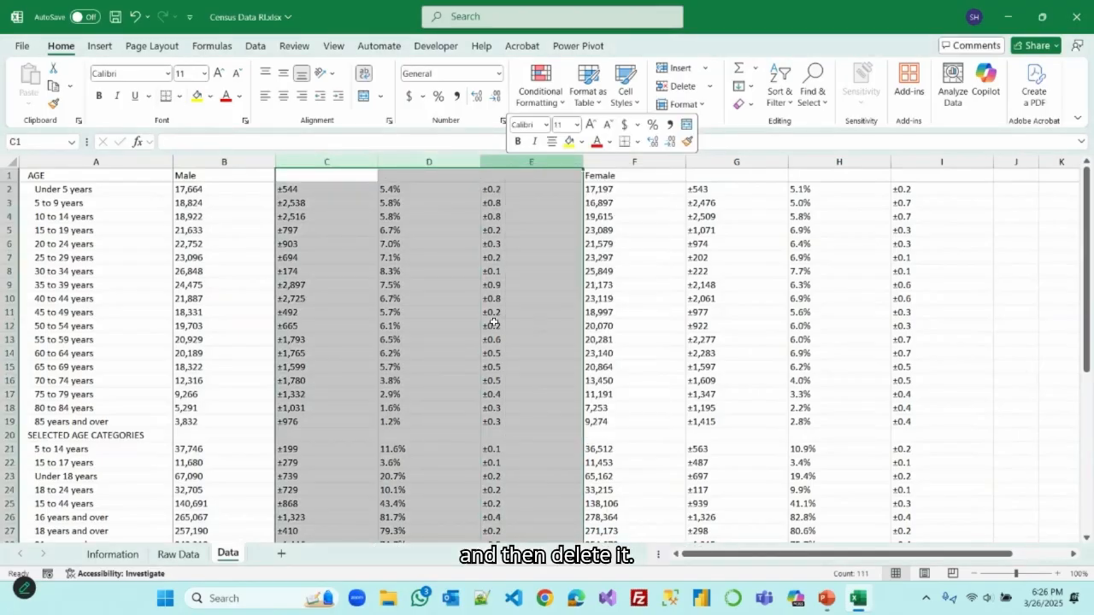
Step: Delete columns D to F, the margin of error and percent figures after the Female column
left_click(408, 163)
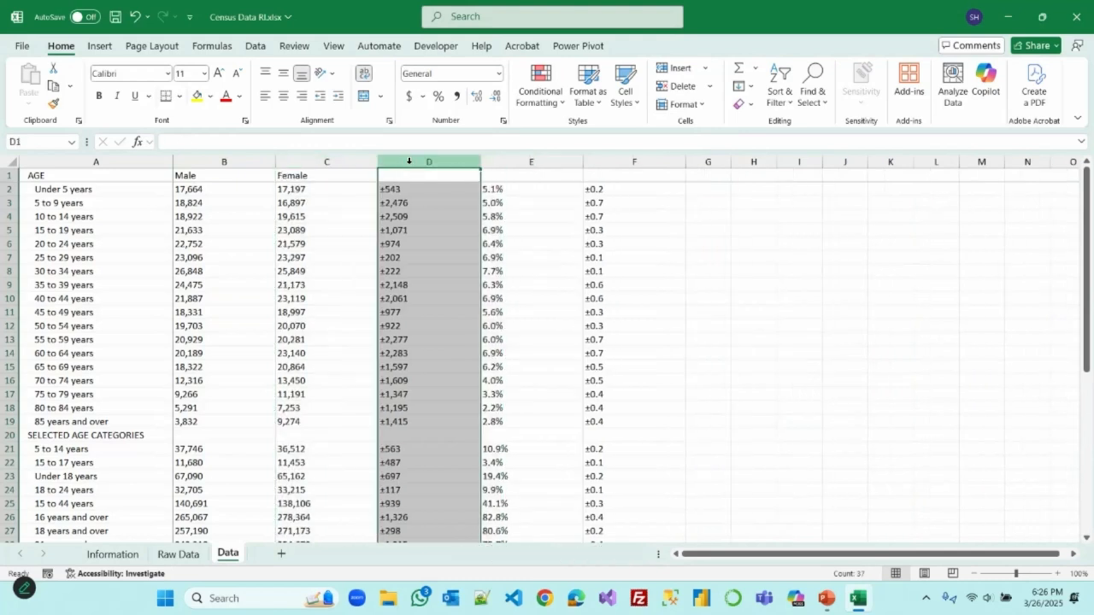
left_click_drag(409, 162, 605, 162)
right_click(607, 163)
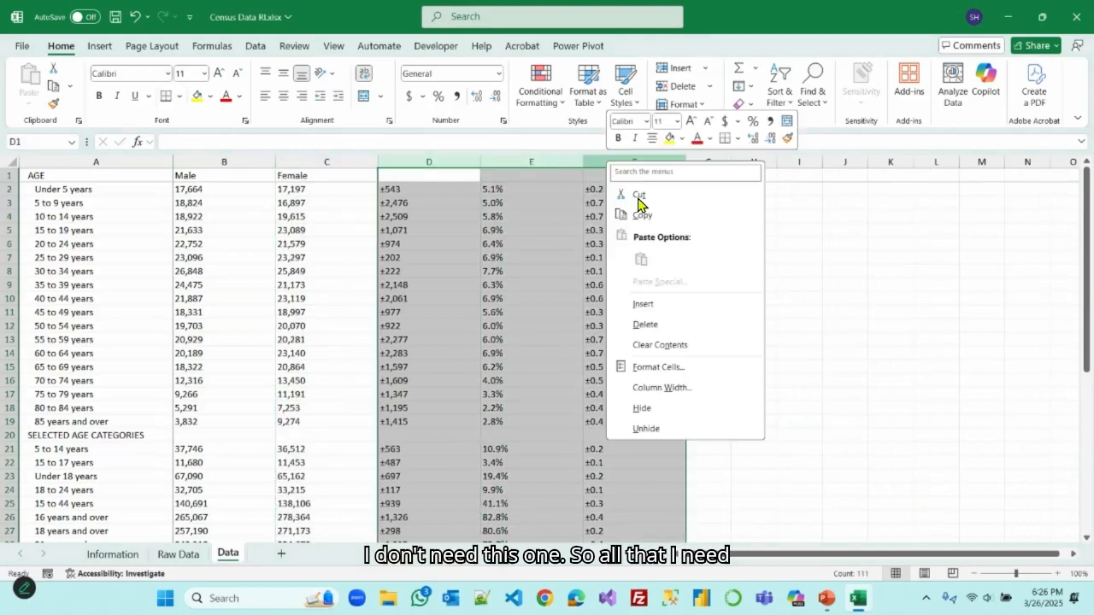
left_click(642, 324)
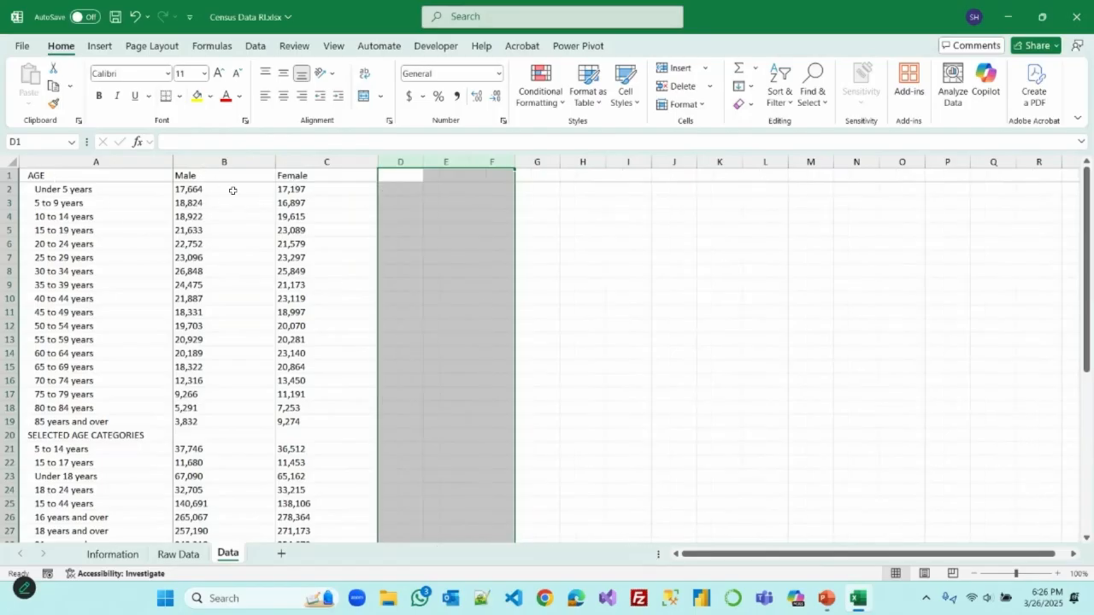
left_click(621, 243)
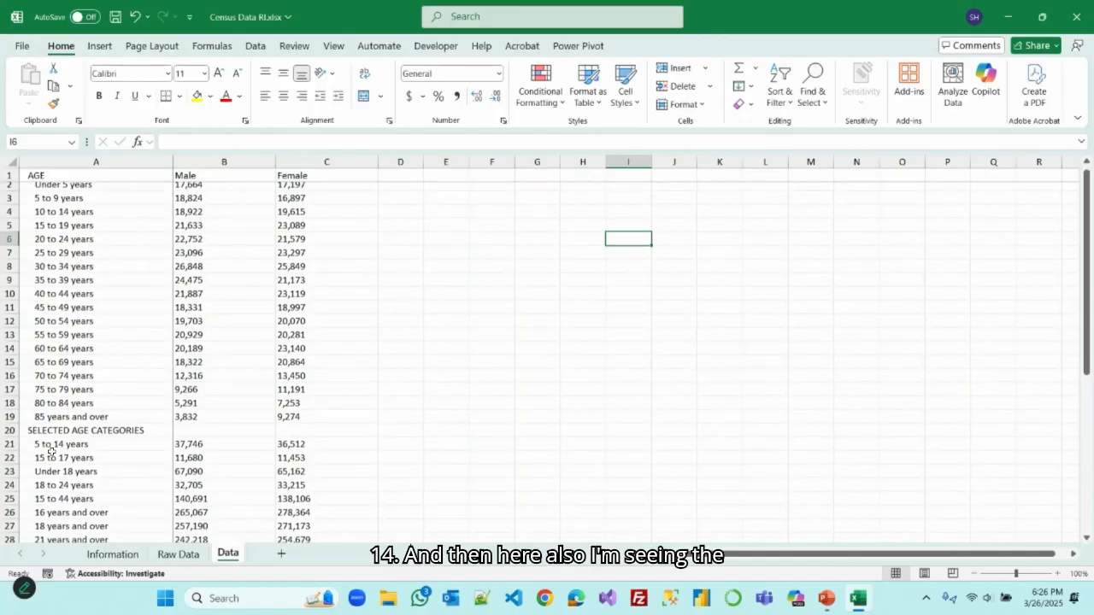
Step: Delete rows 20 to 43, from SELECTED AGE CATEGORIES through the summary indicators and remaining entries below
scroll(45, 418, "down", 2)
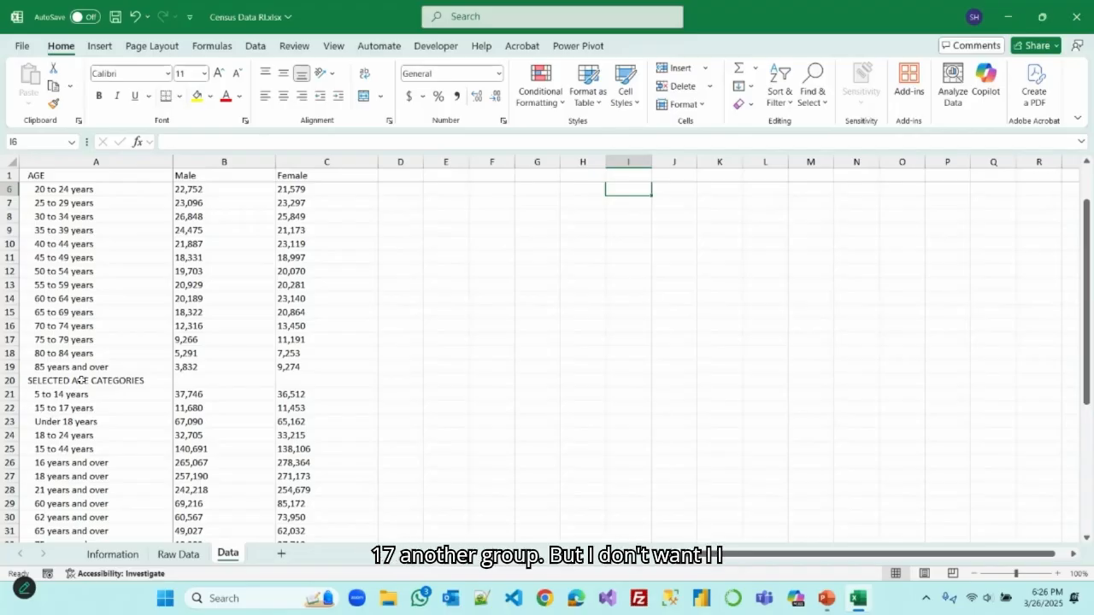
scroll(80, 288, "up", 2)
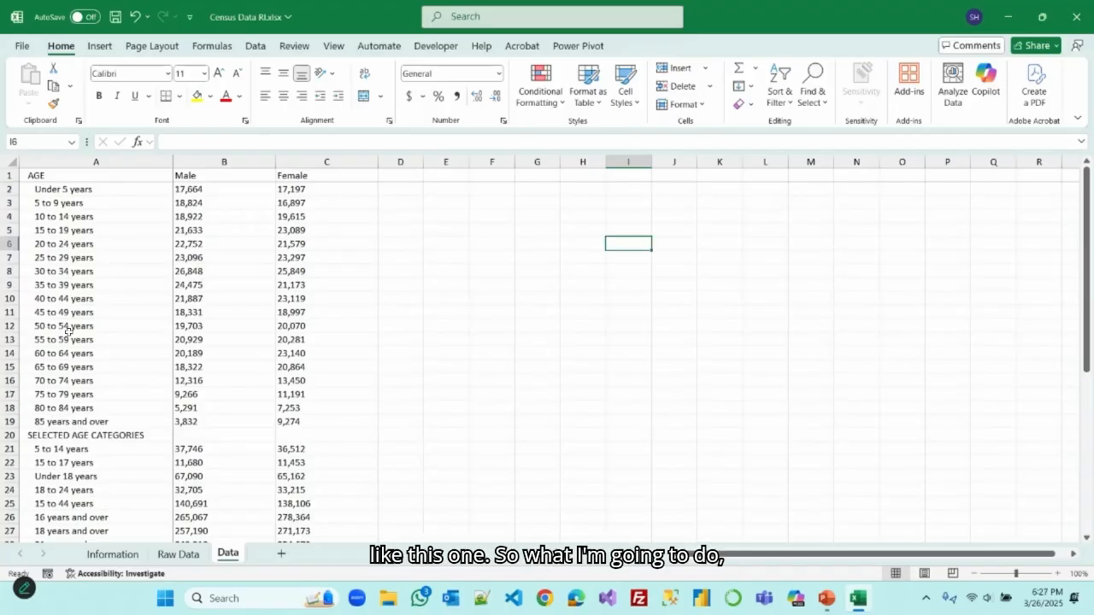
scroll(80, 383, "down", 4)
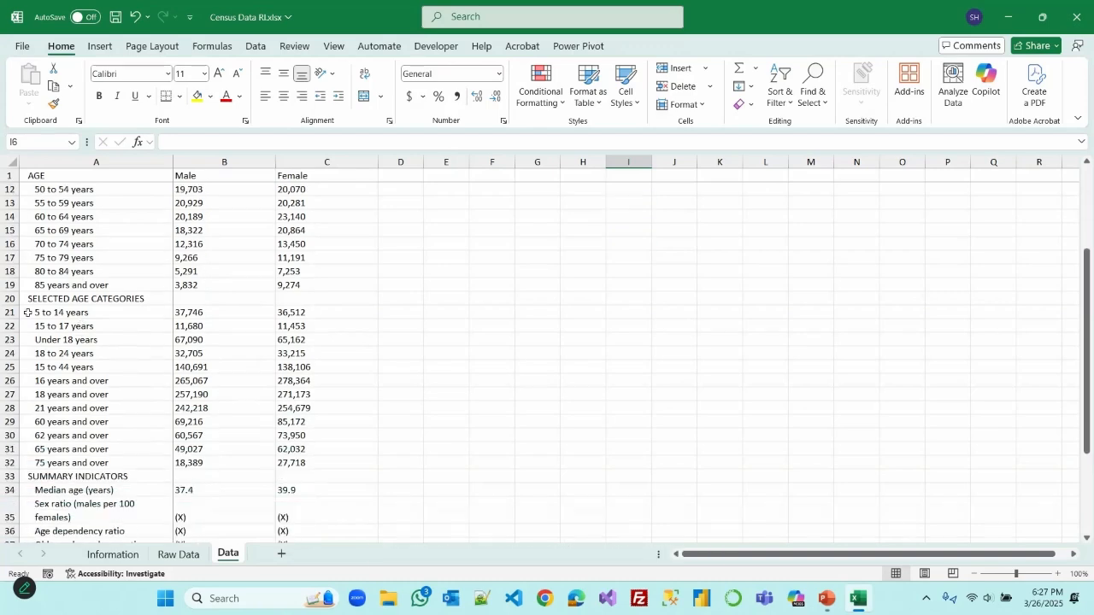
left_click_drag(11, 298, 38, 518)
right_click(13, 288)
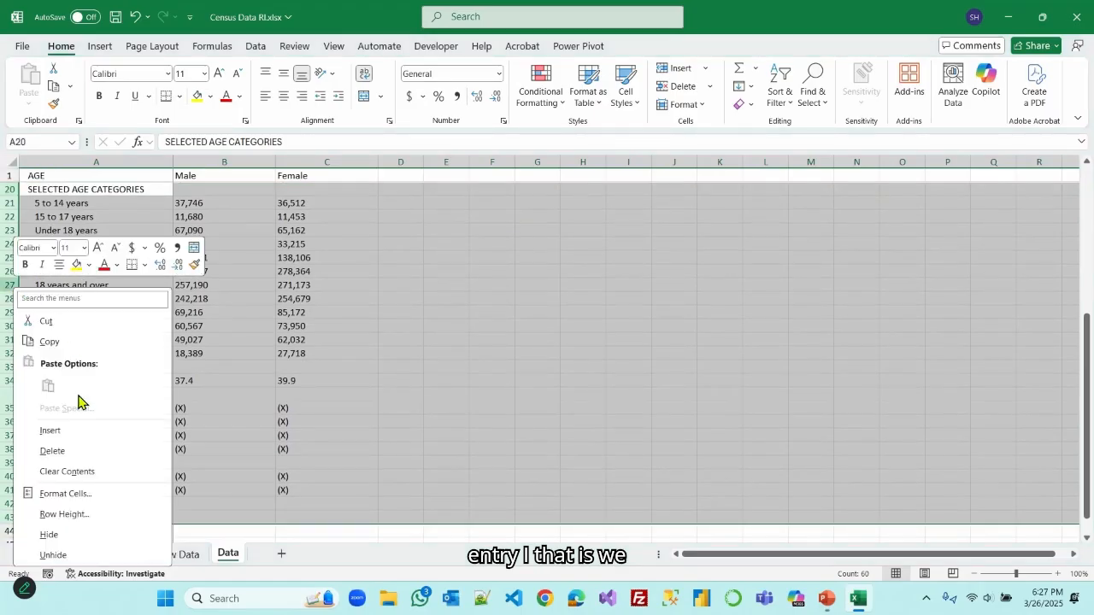
left_click(53, 452)
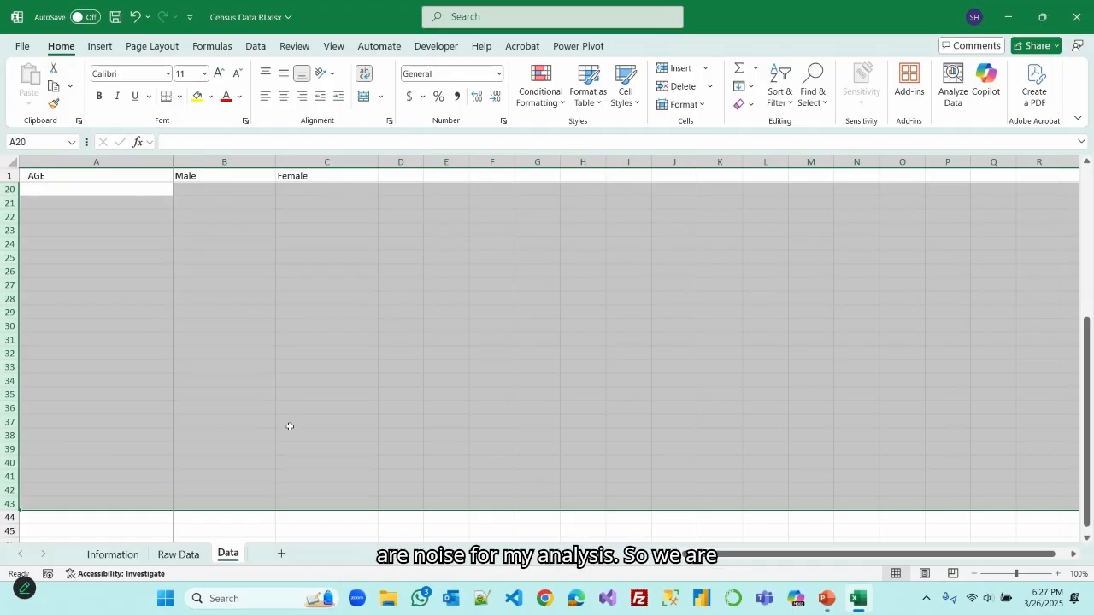
left_click(332, 375)
scroll(332, 375, "up", 6)
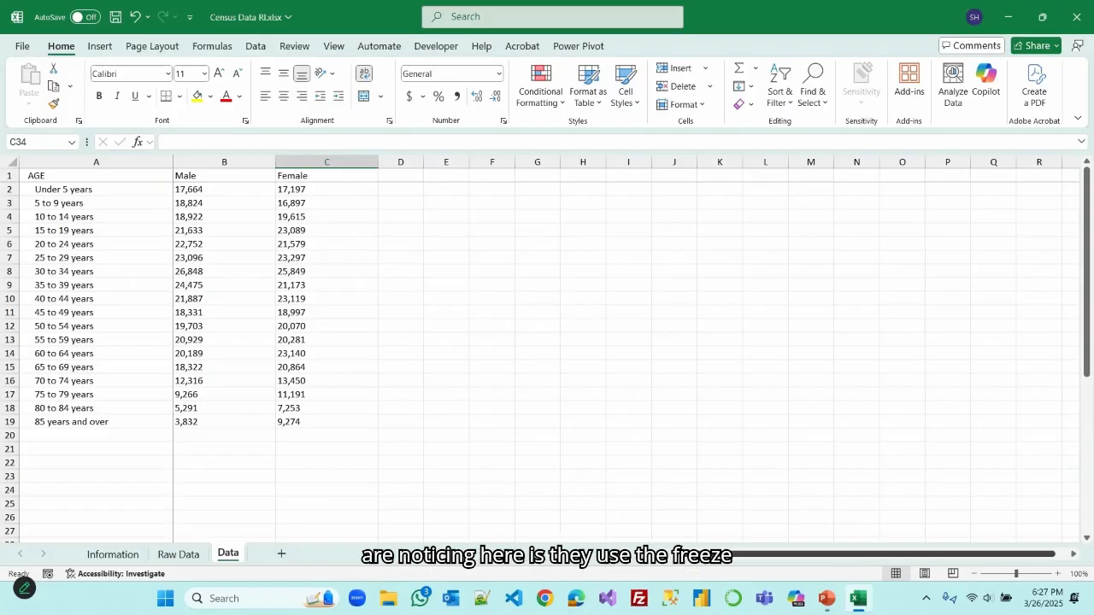
Step: Unfreeze the frozen heading row and first column of the Data sheet
left_click_drag(766, 557, 741, 562)
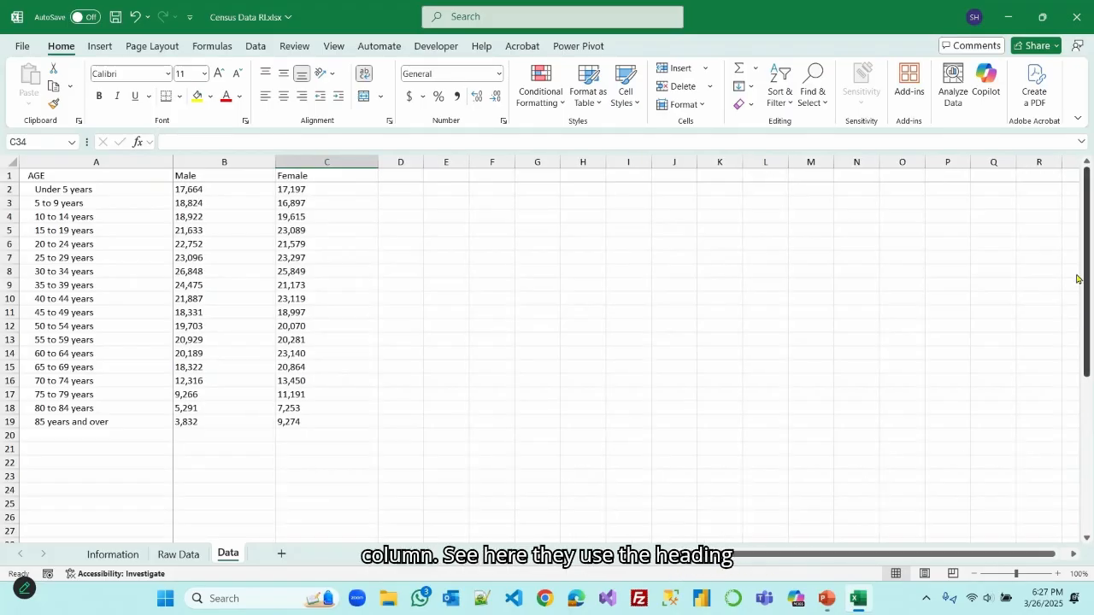
left_click_drag(1077, 263, 1078, 260)
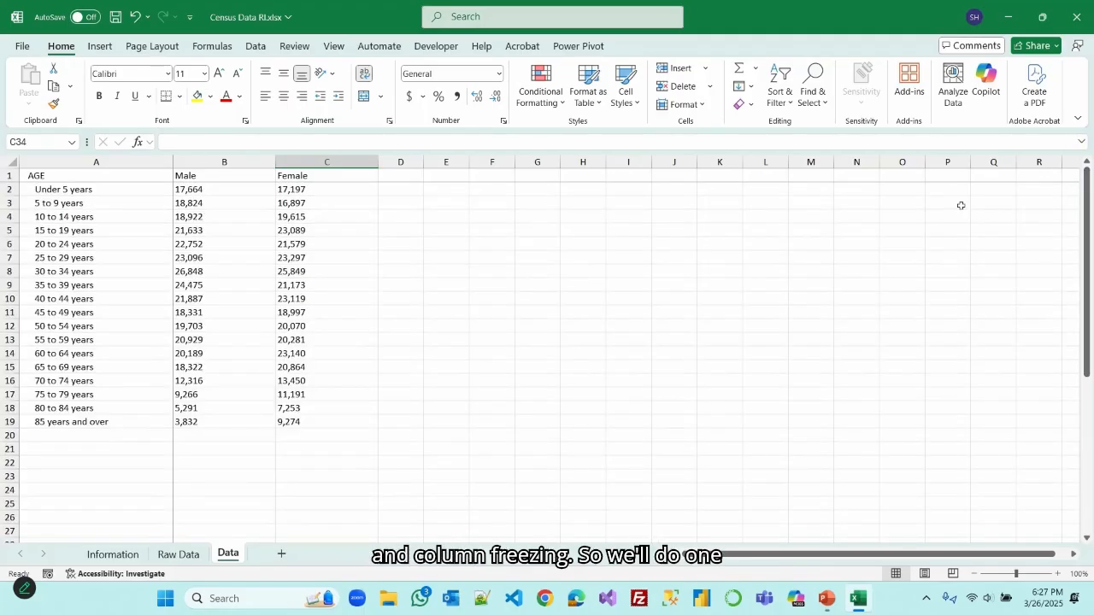
left_click(335, 48)
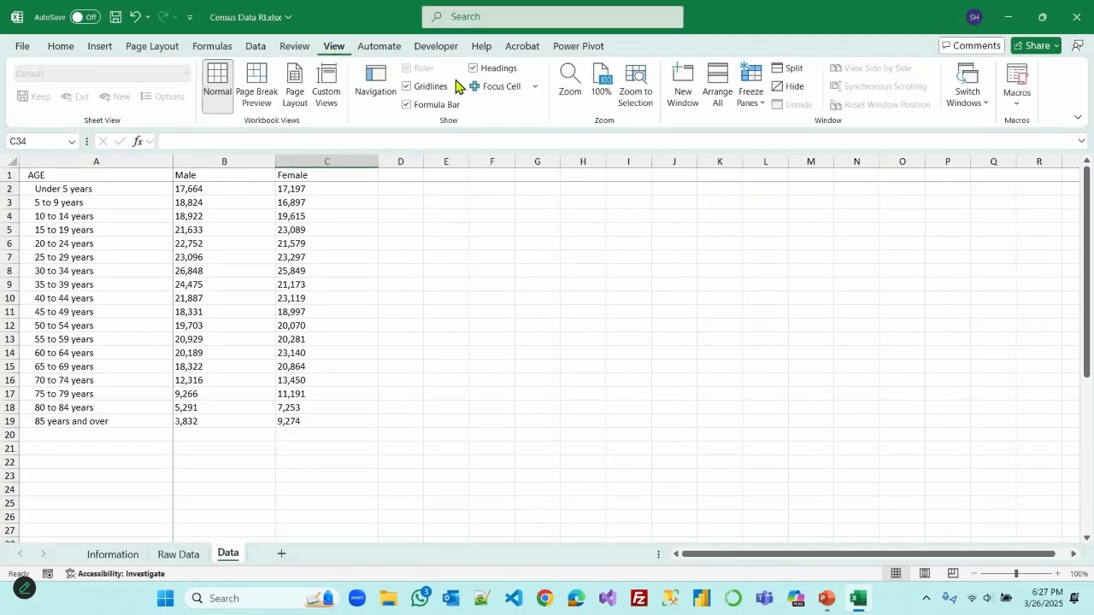
left_click(762, 106)
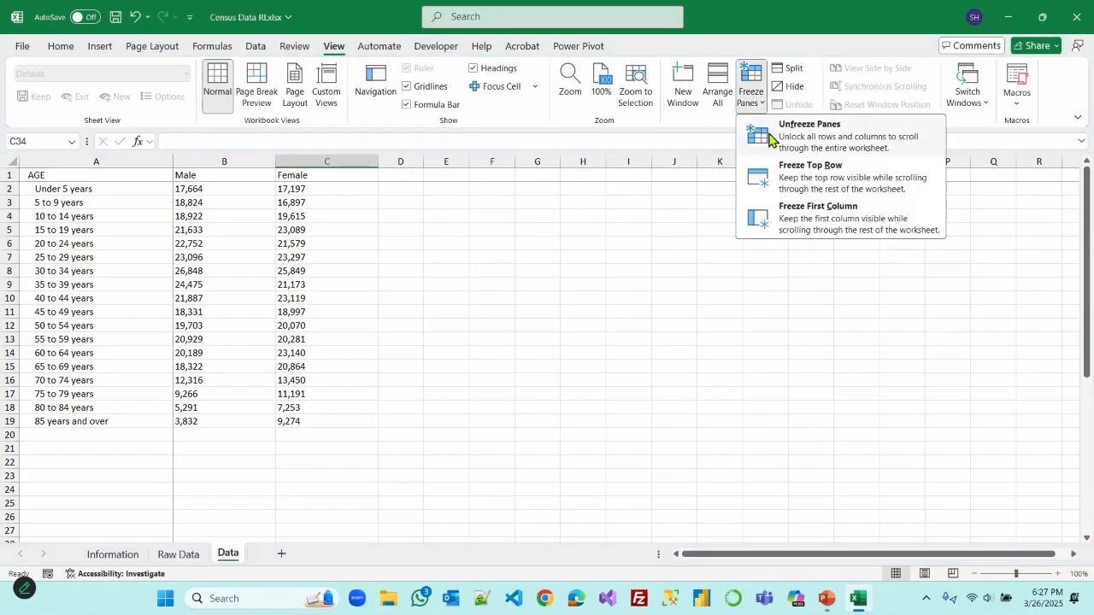
left_click(823, 146)
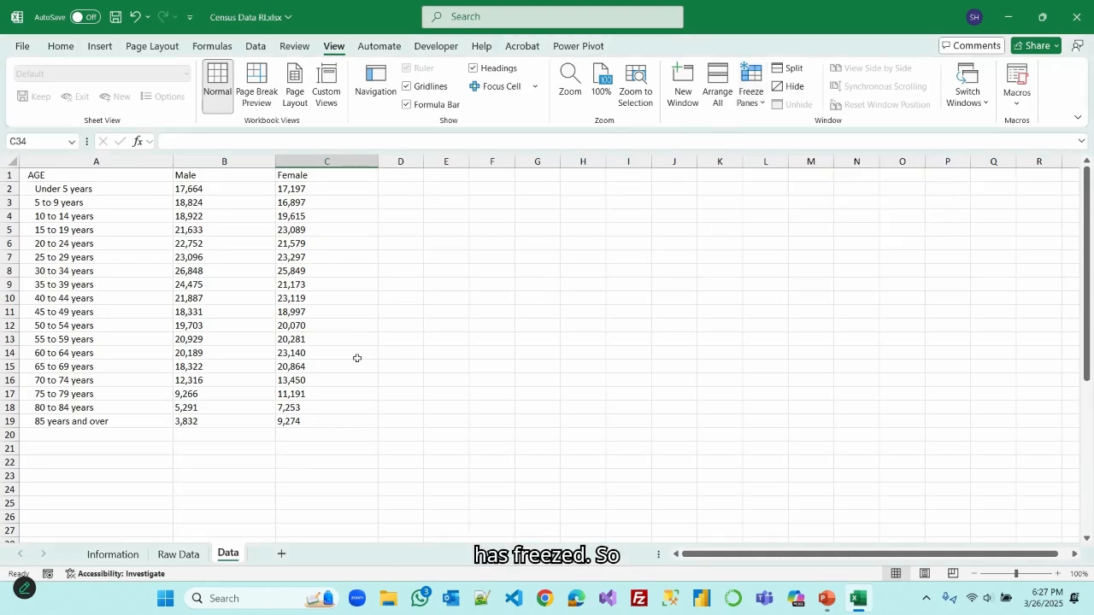
Step: Review the Male and Female estimate columns in the Raw Data sheet, including cell J6, and return to the Data sheet
left_click(178, 557)
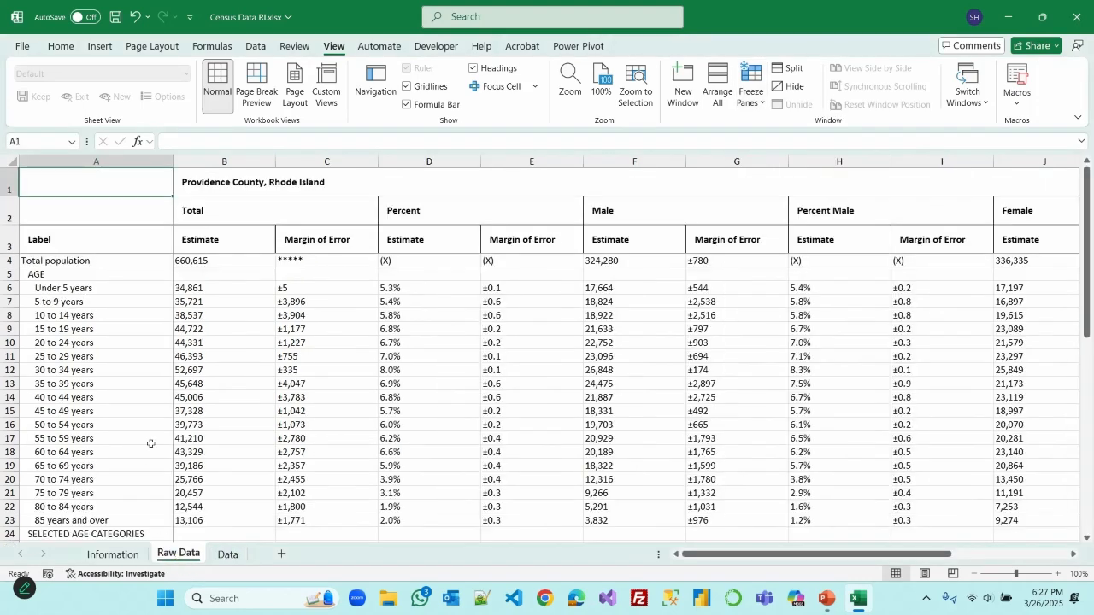
scroll(778, 303, "down", 1)
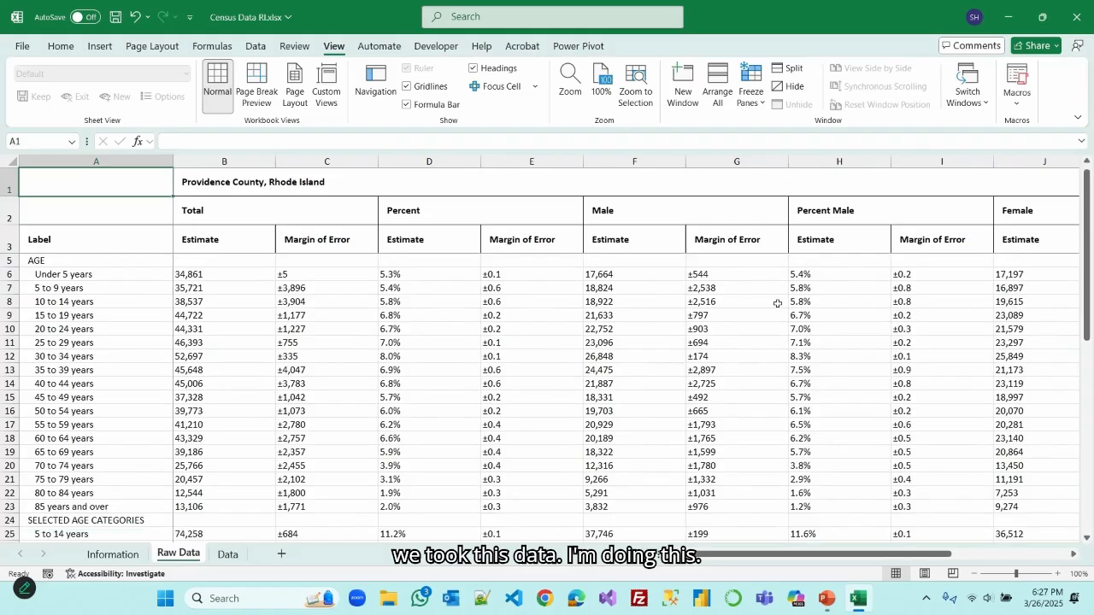
scroll(778, 303, "up", 1)
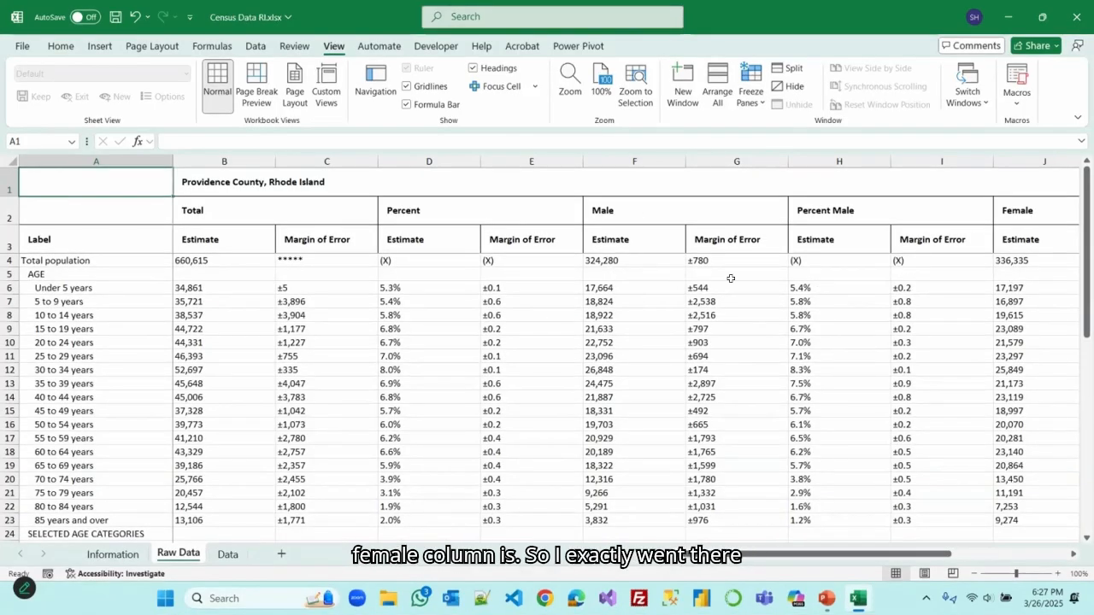
left_click(1021, 287)
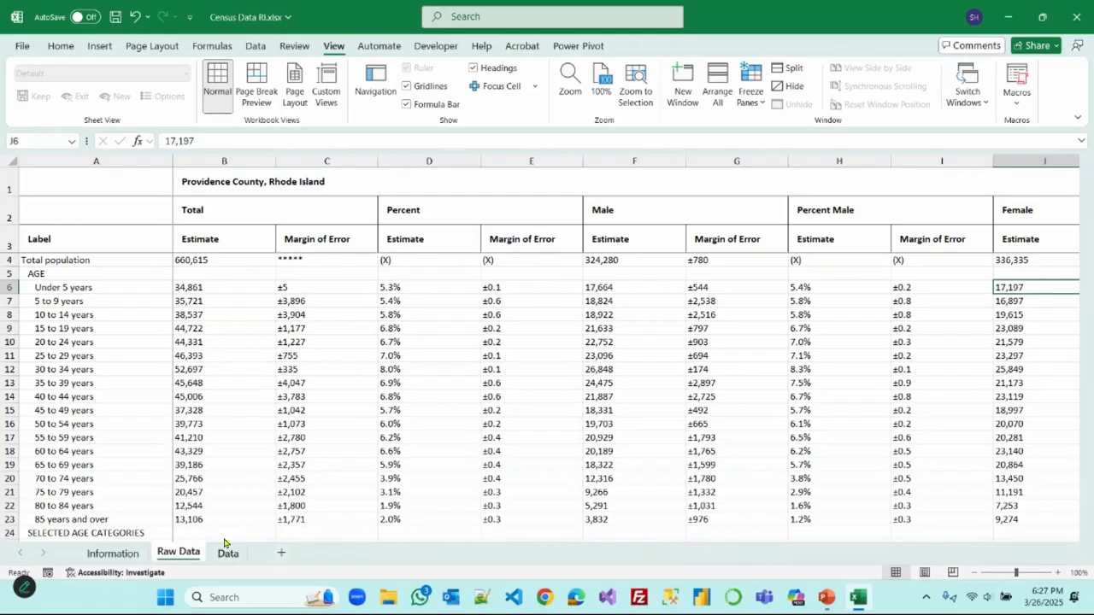
key("ctrl+Page_Down")
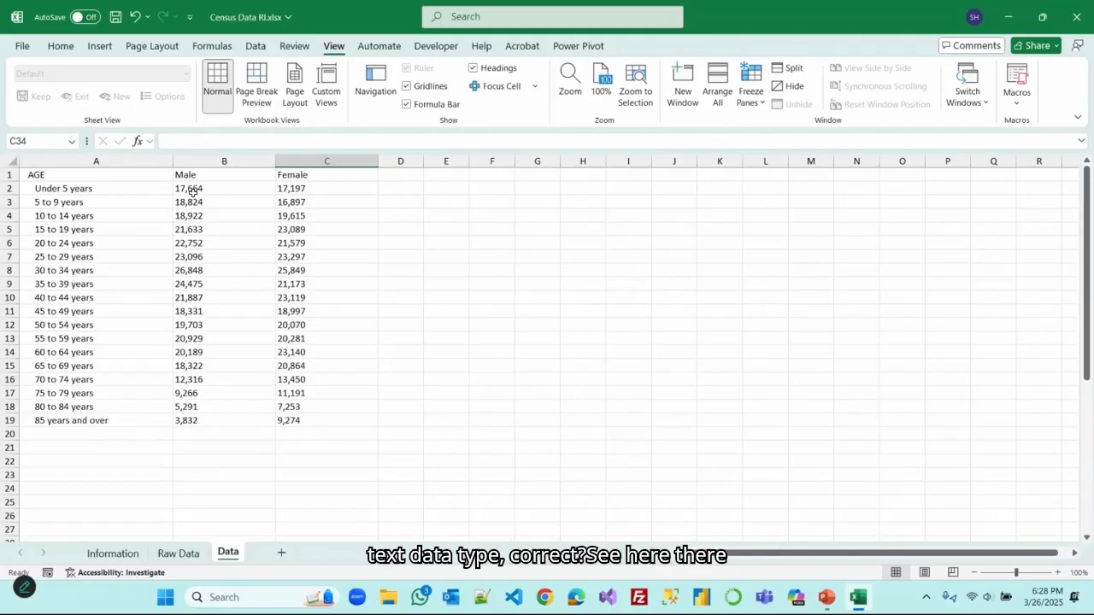
Step: Replace every comma in the Data sheet with nothing so the Male and Female figures become plain numbers
left_click(60, 46)
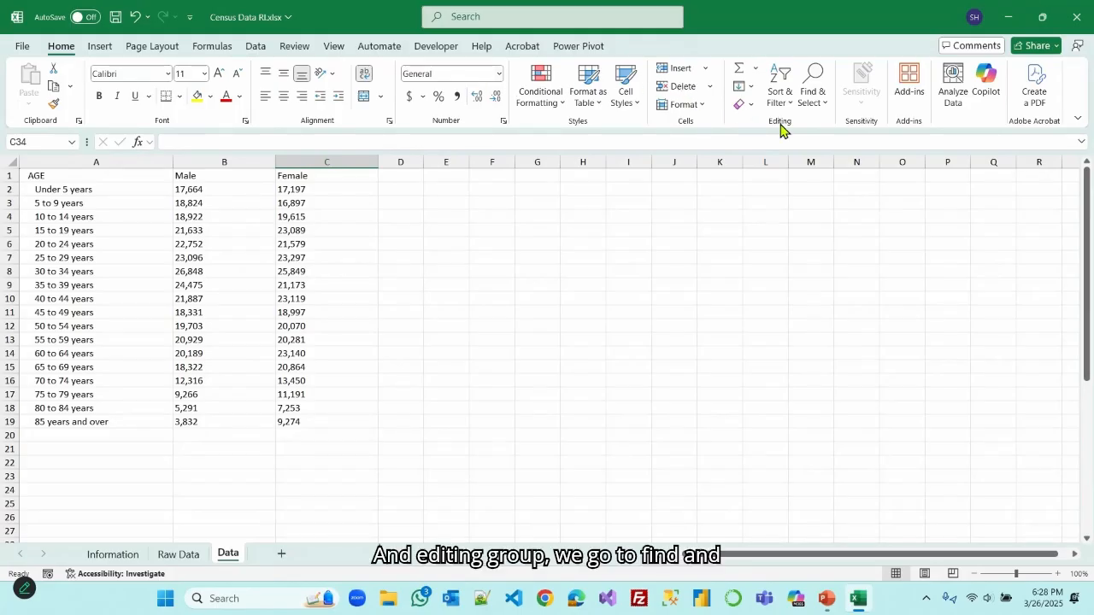
left_click(827, 109)
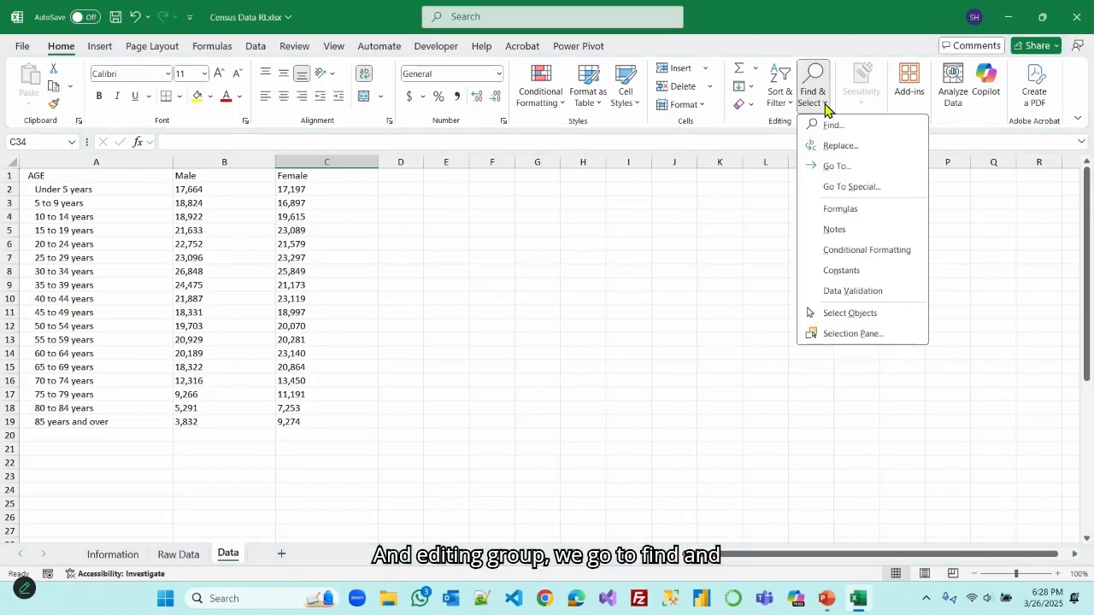
left_click(842, 152)
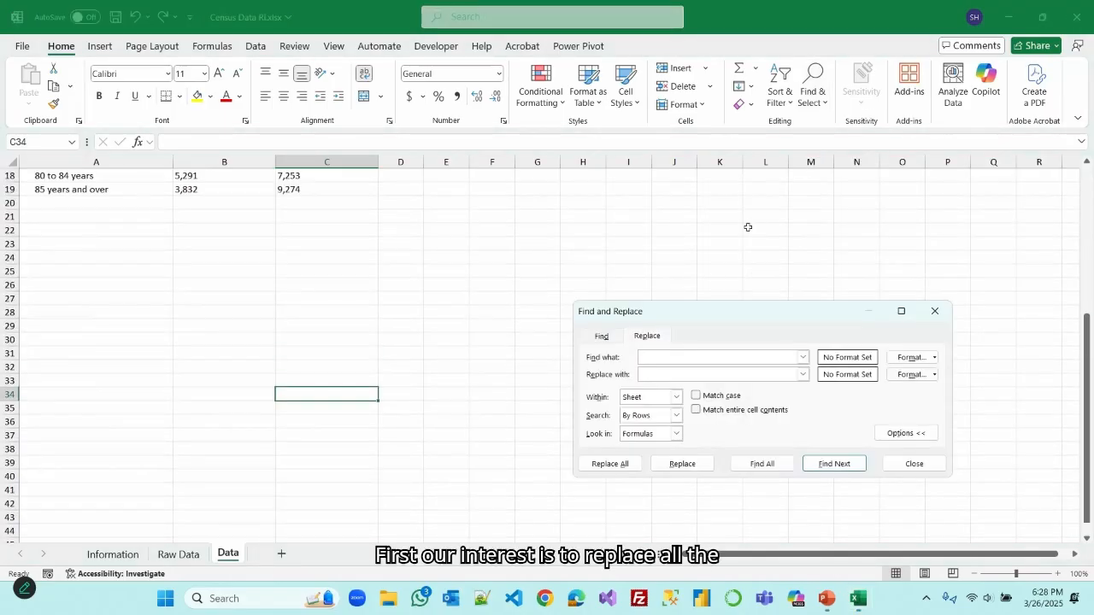
scroll(735, 224, "up", 6)
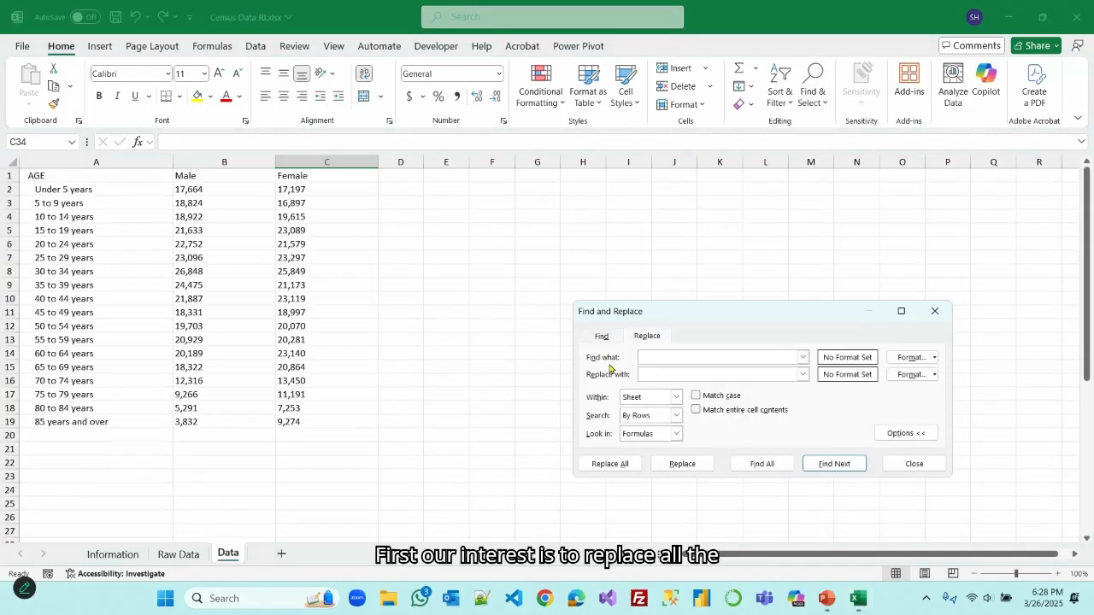
left_click_drag(666, 316, 468, 202)
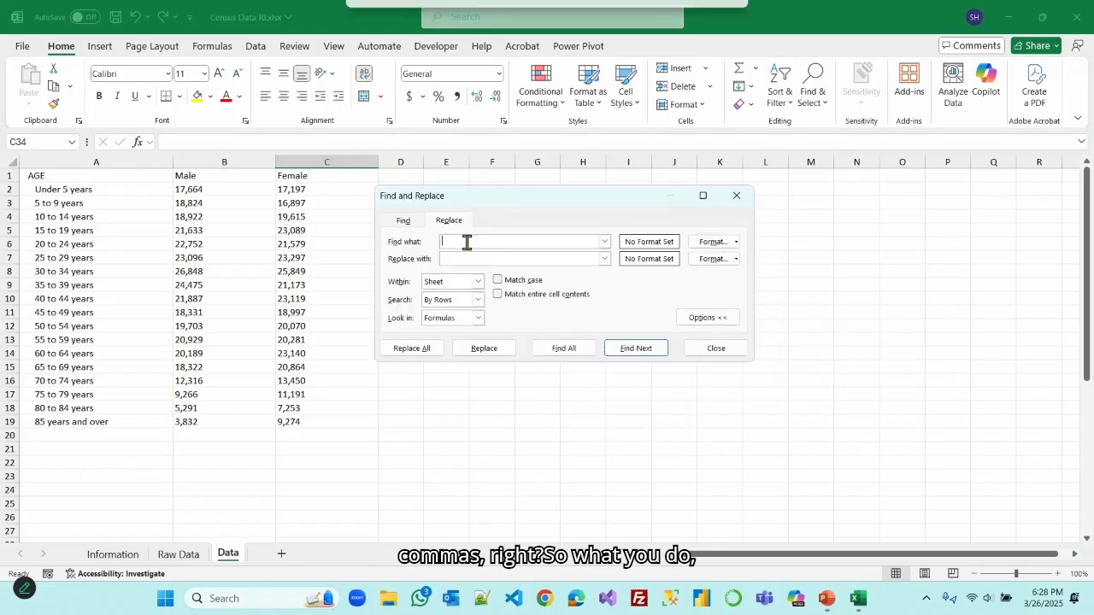
left_click(466, 241)
type(",")
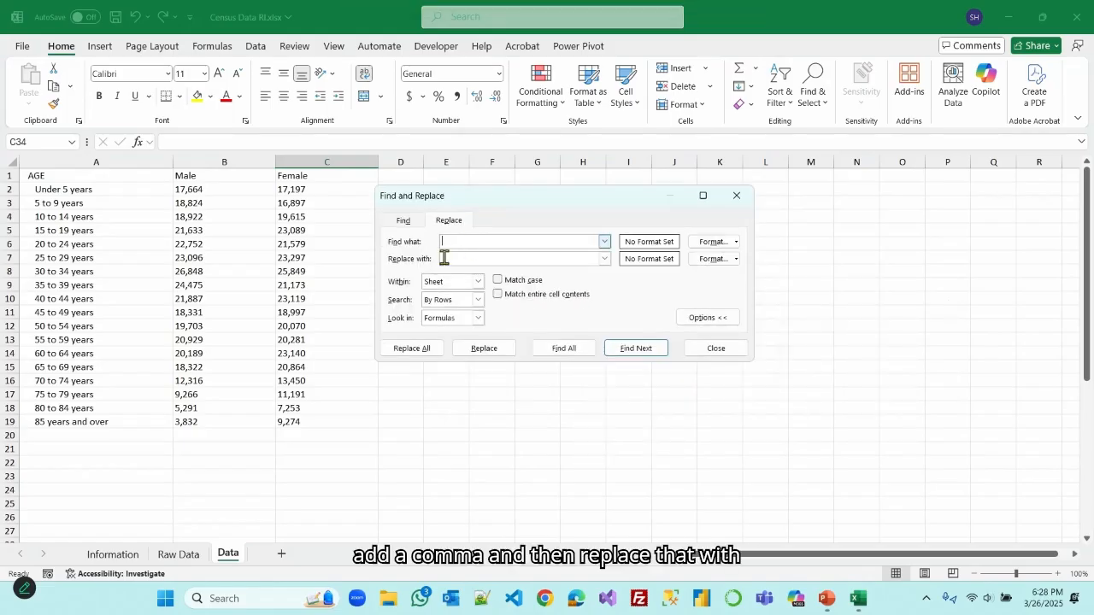
left_click(423, 349)
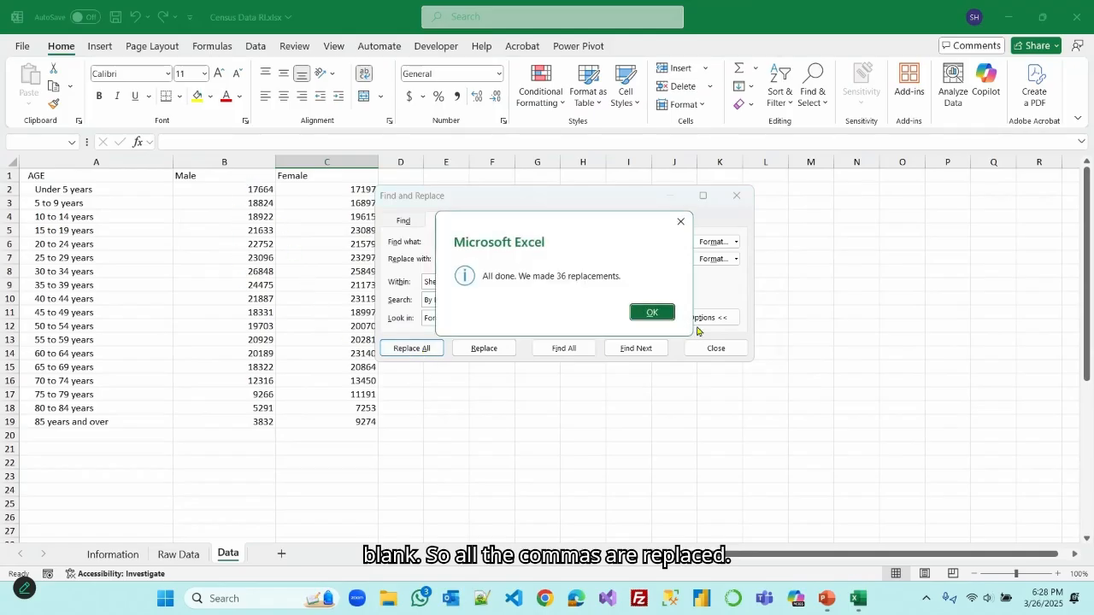
left_click(652, 312)
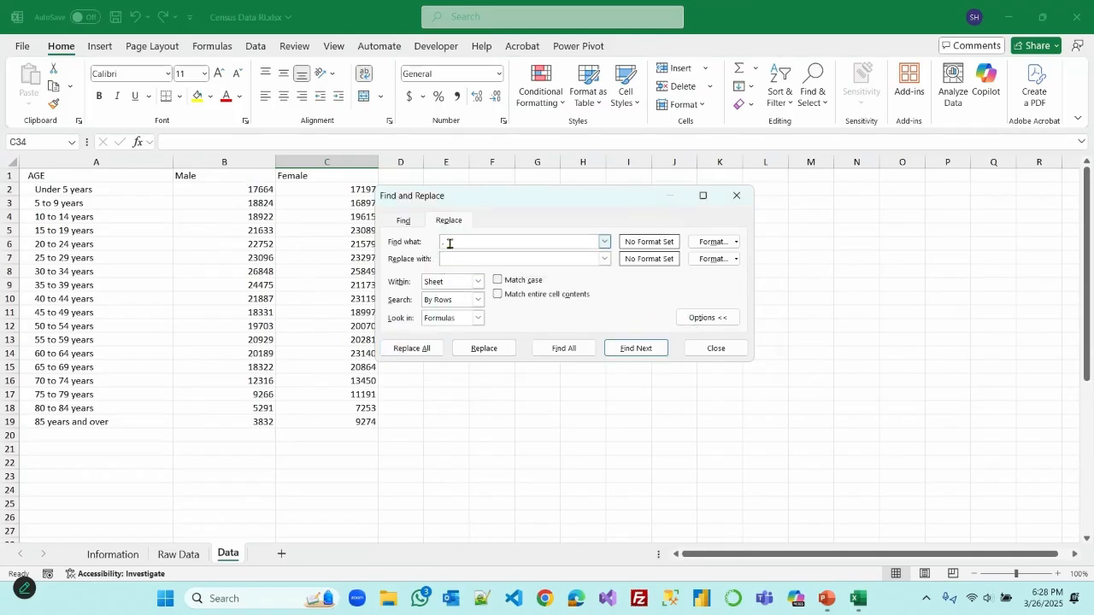
Step: Remove the word "years" from all age group labels by replacing it with nothing, and close Find and Replace
left_click_drag(450, 244, 424, 246)
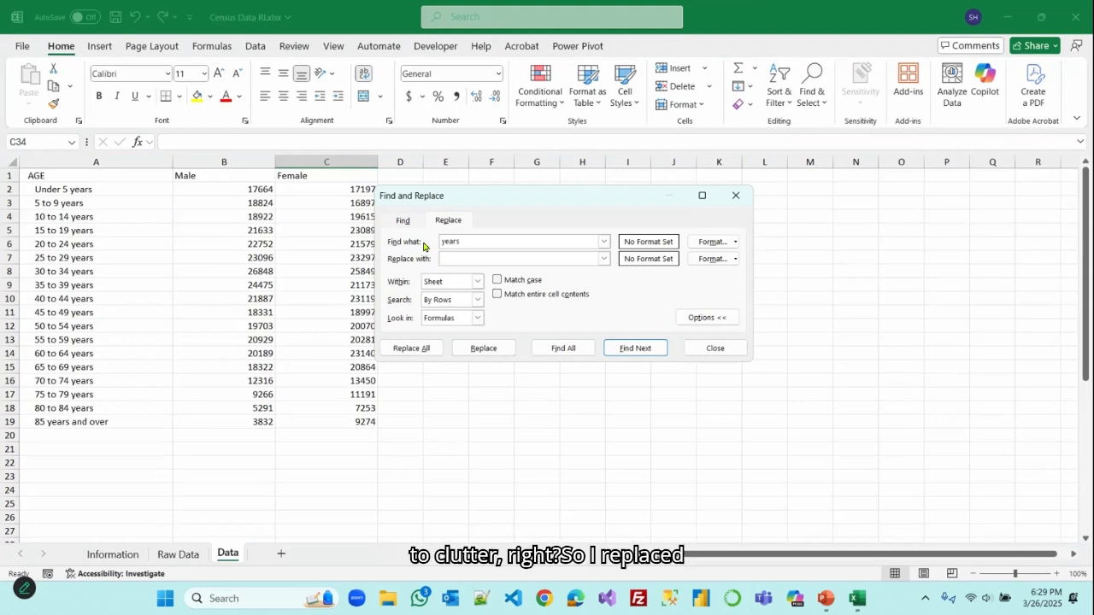
left_click_drag(545, 196, 597, 192)
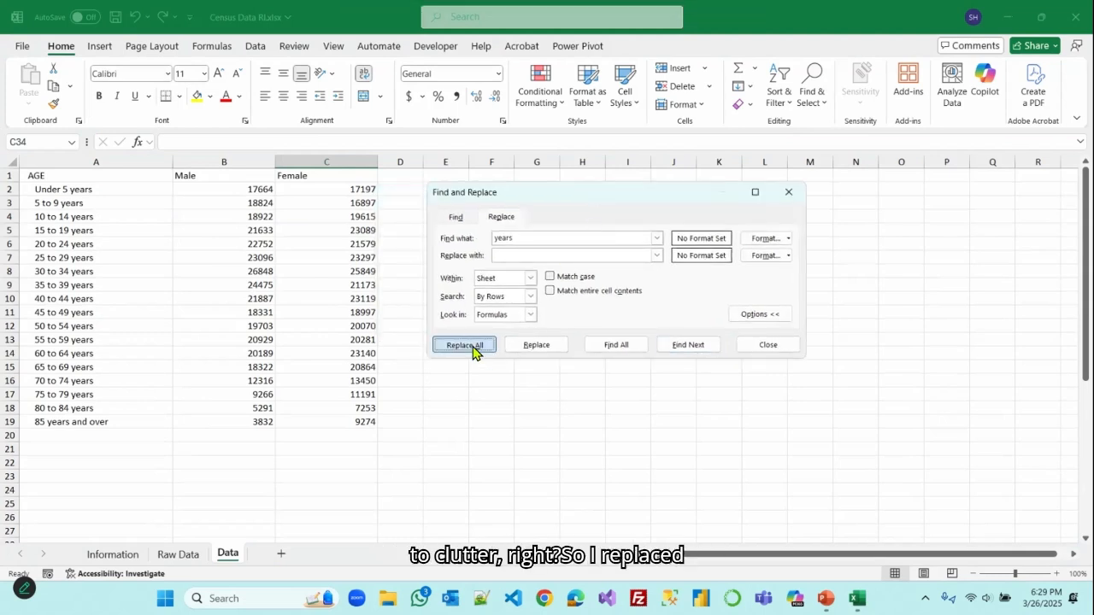
left_click(472, 346)
left_click(703, 312)
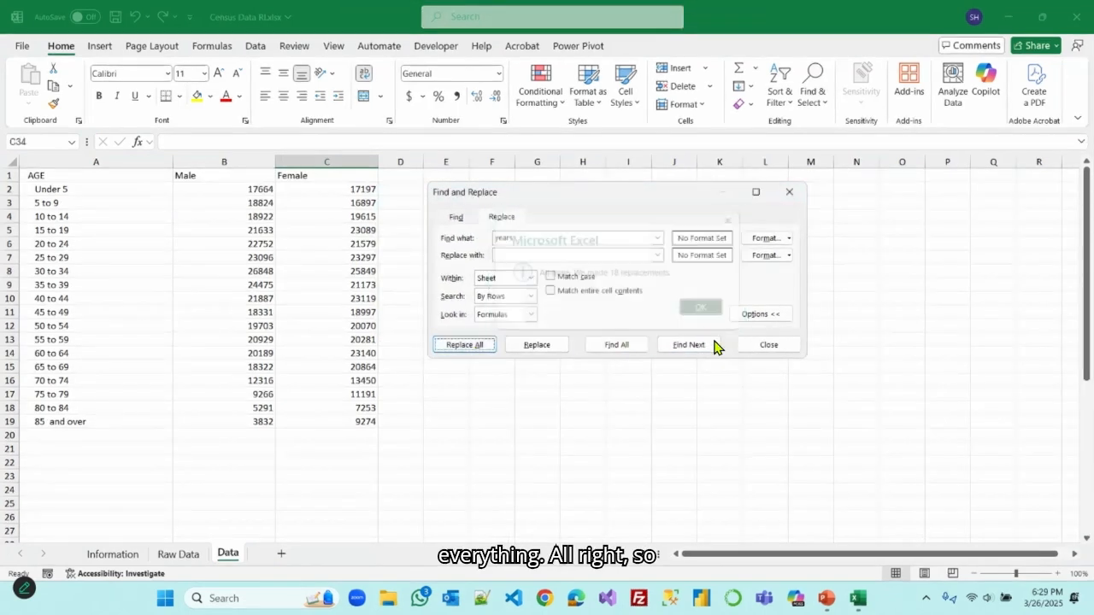
left_click(765, 345)
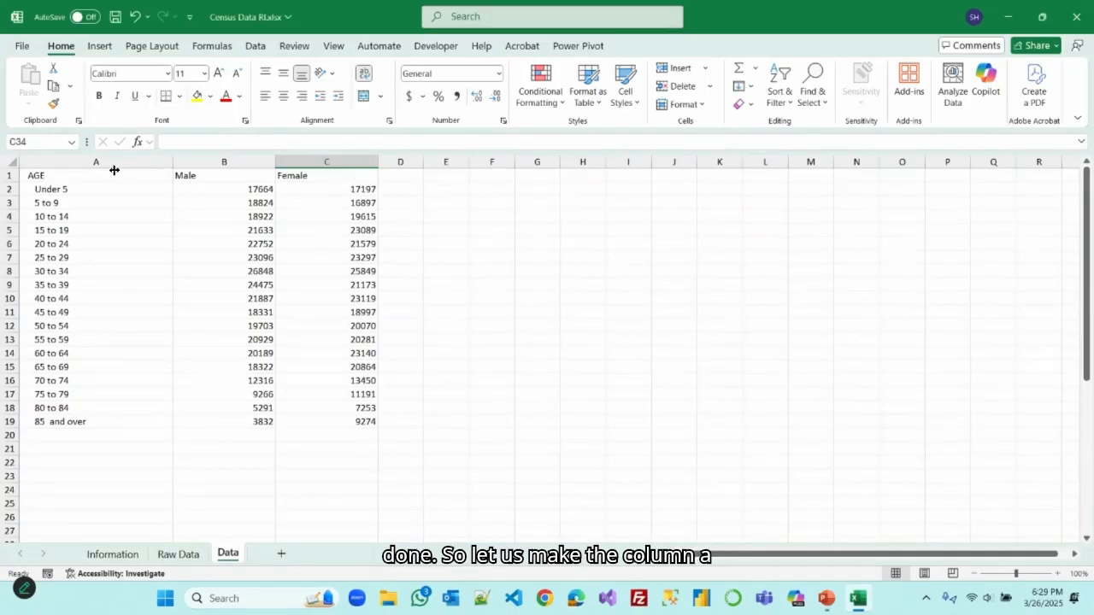
Step: Narrow columns A, B and C so the age, Male and Female columns fit their contents more closely
left_click_drag(115, 170, 116, 170)
left_click_drag(219, 160, 179, 163)
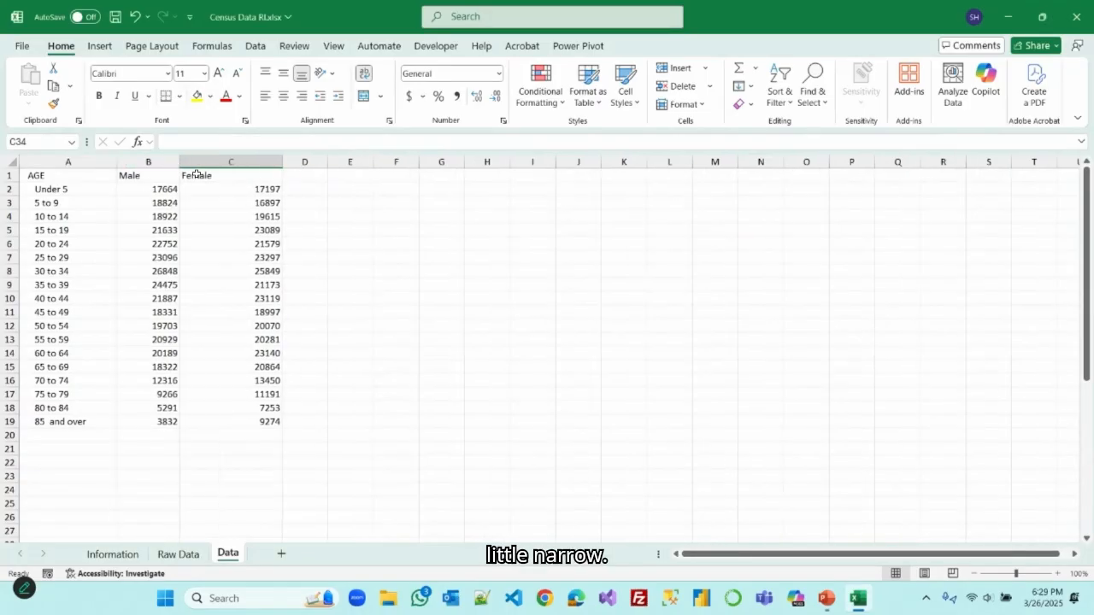
left_click_drag(276, 164, 236, 160)
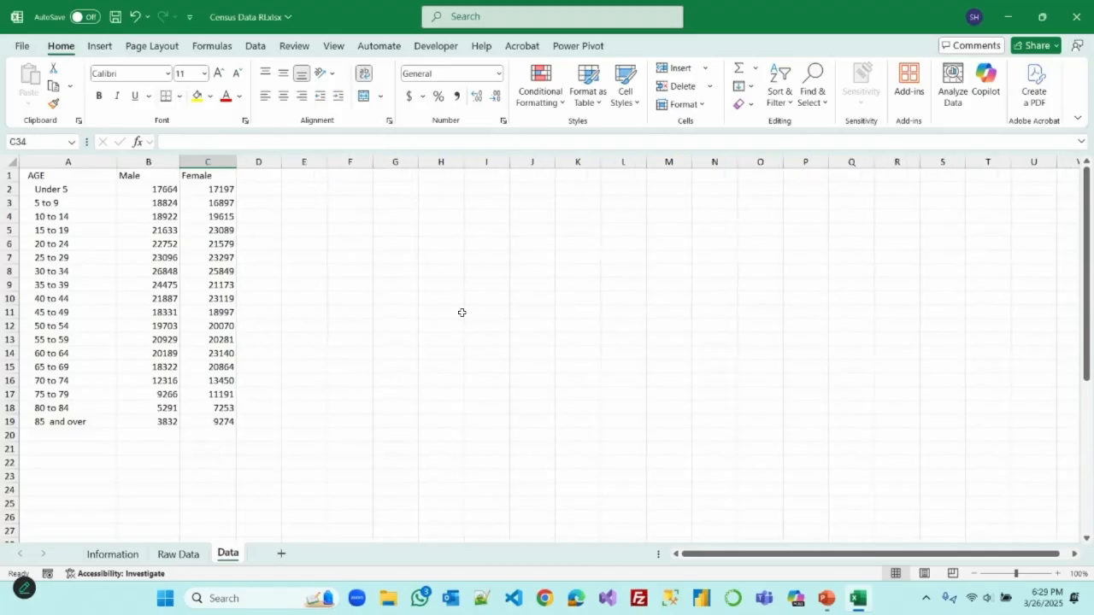
Step: Switch to PowerPoint to read the gender ratio question on slide 18, and return to the Excel workbook
left_click(825, 598)
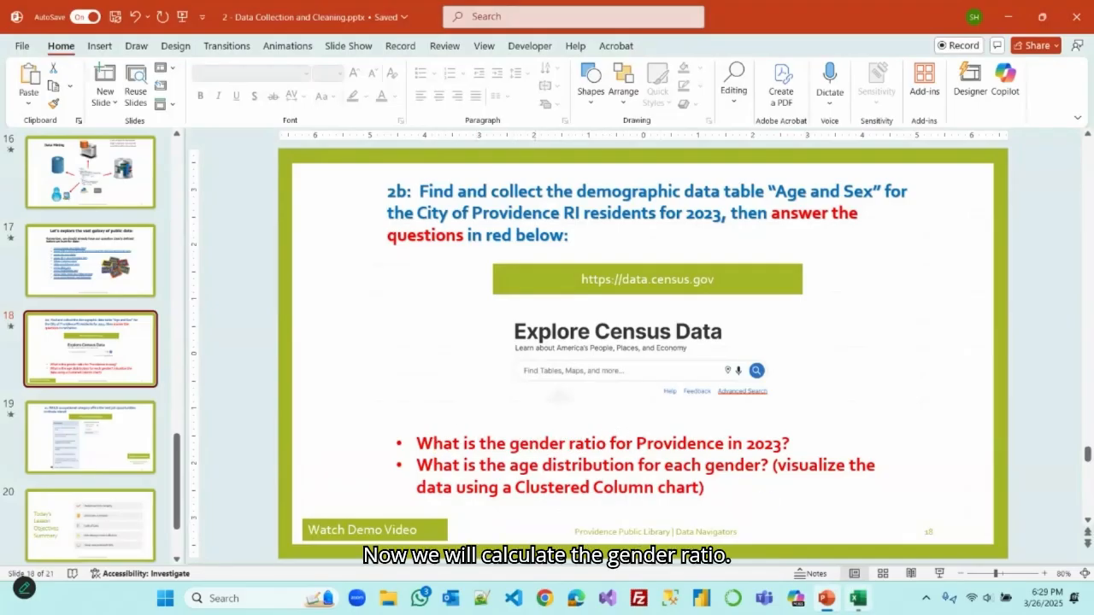
left_click(858, 598)
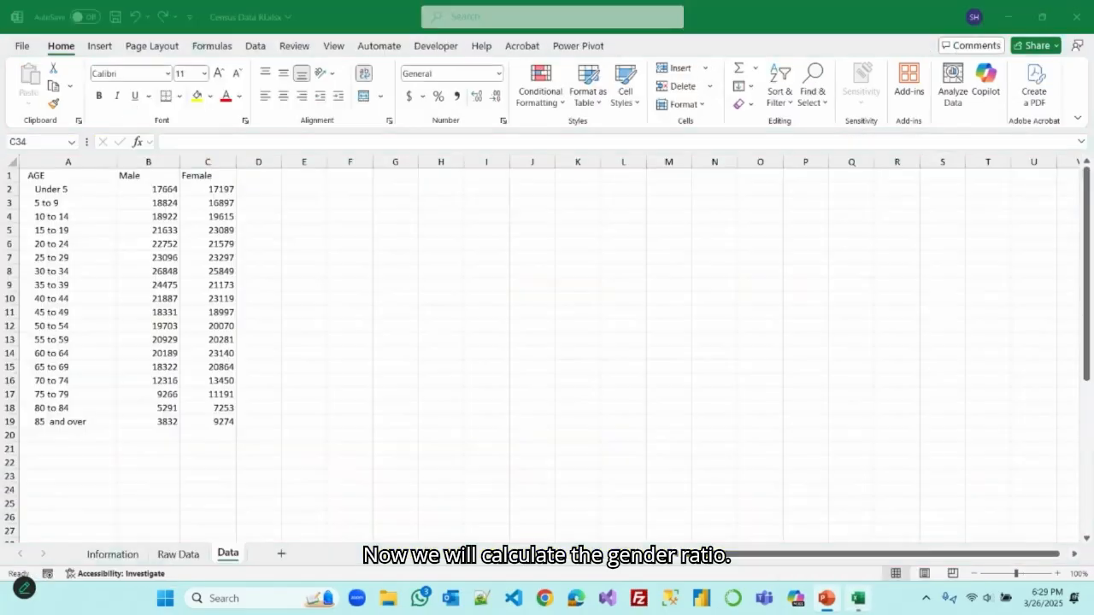
Step: Add the heading Total in D1 and enter =SUM(B2:C2) in D2 to add the Male and Female figures
left_click(257, 176)
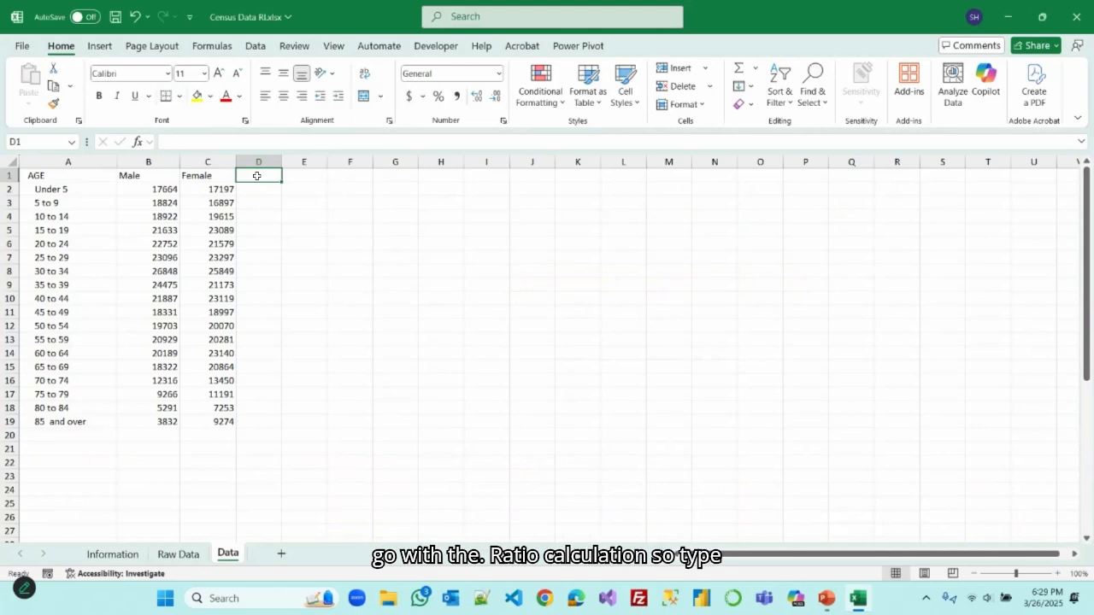
type("Total")
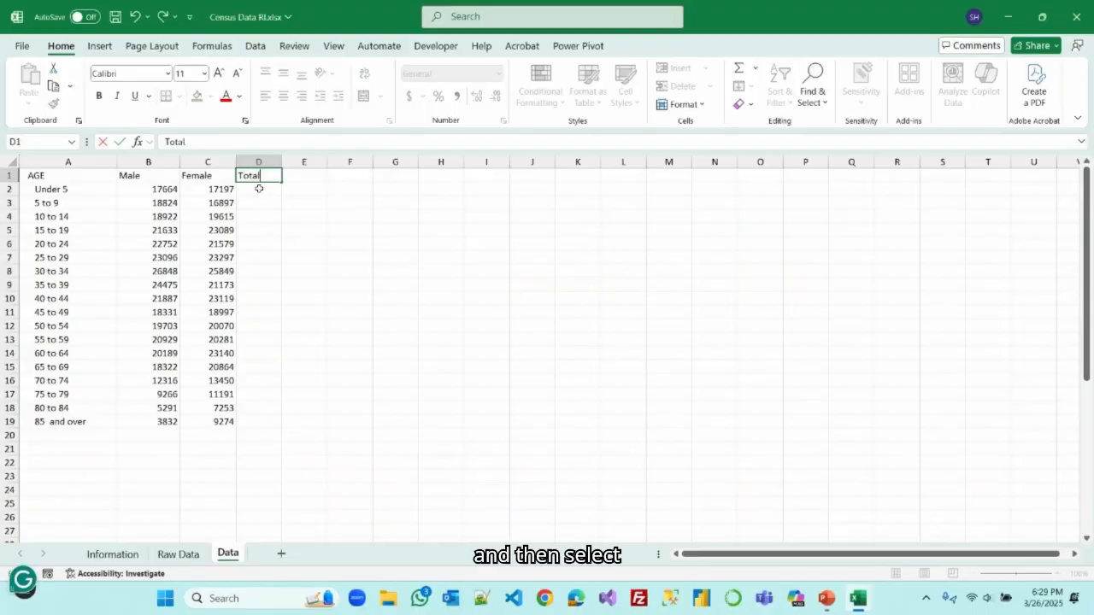
left_click(259, 188)
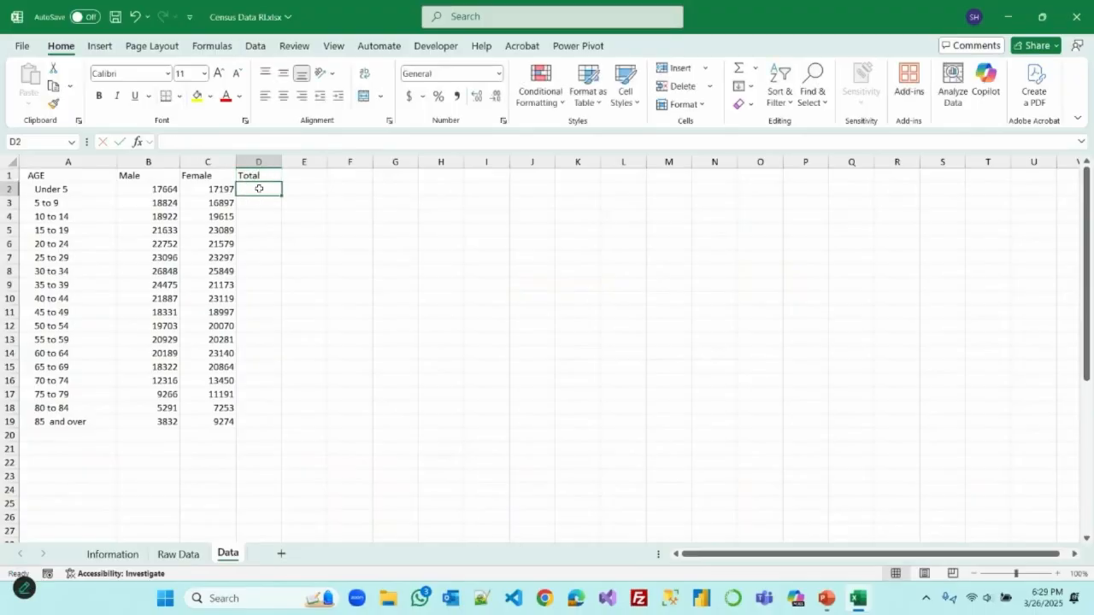
type("=sum")
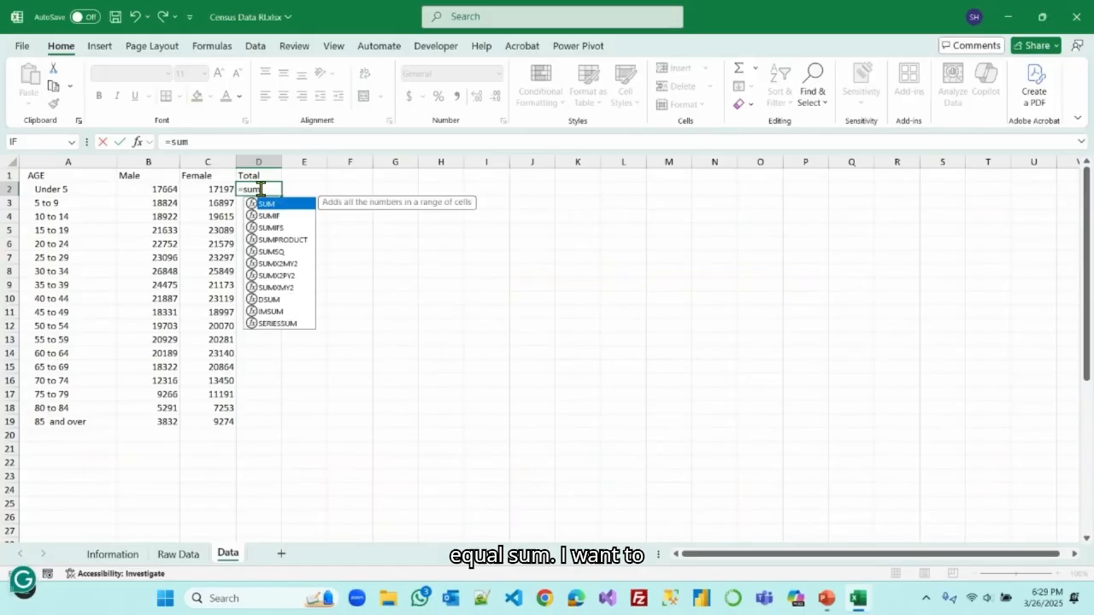
key("Tab")
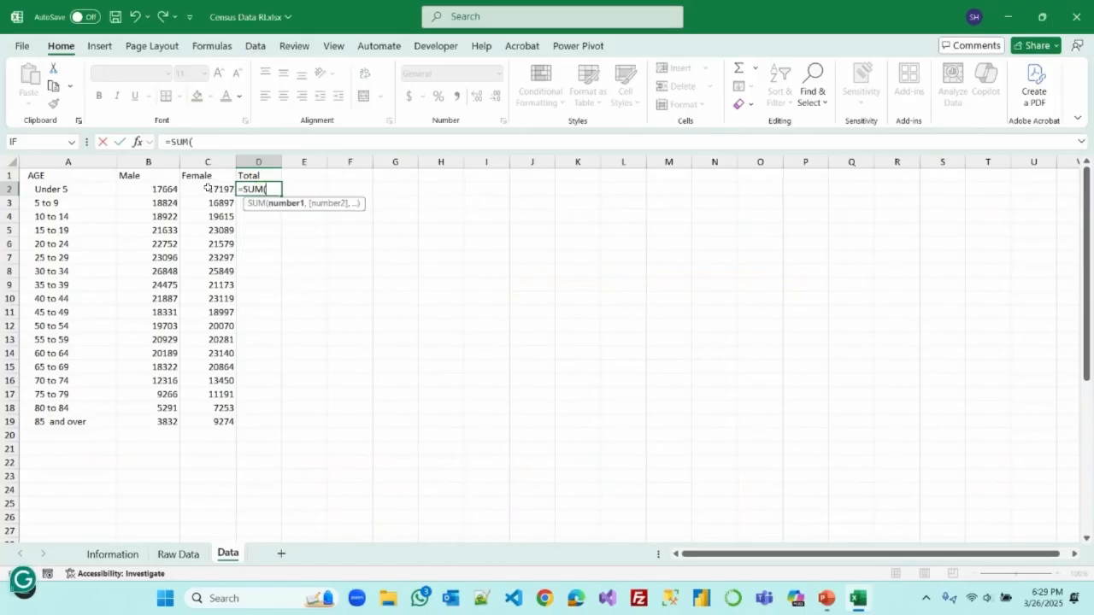
left_click_drag(158, 188, 209, 188)
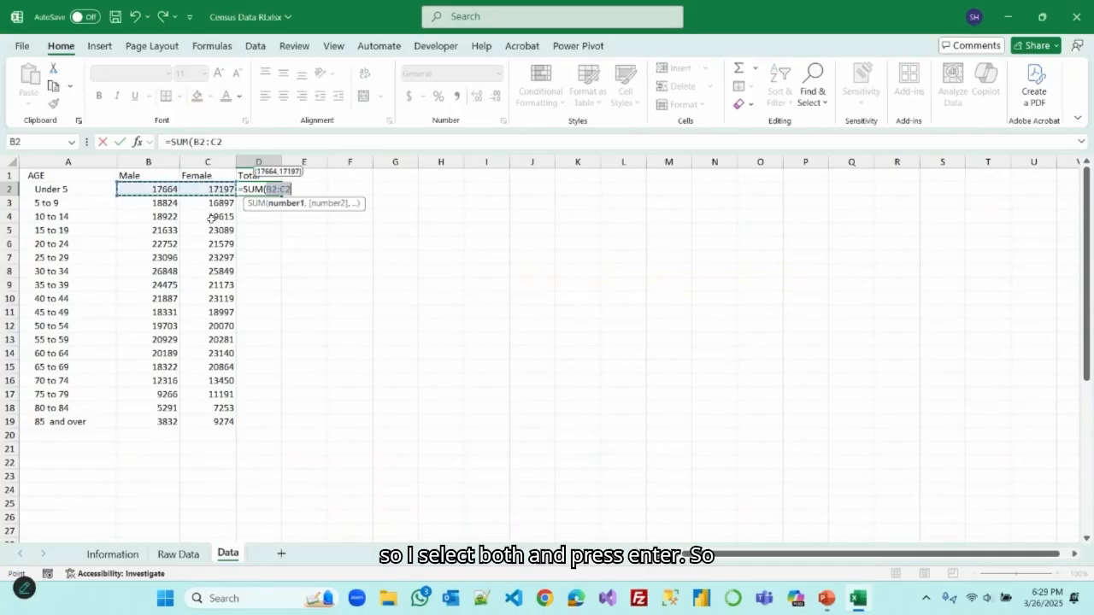
key("Return")
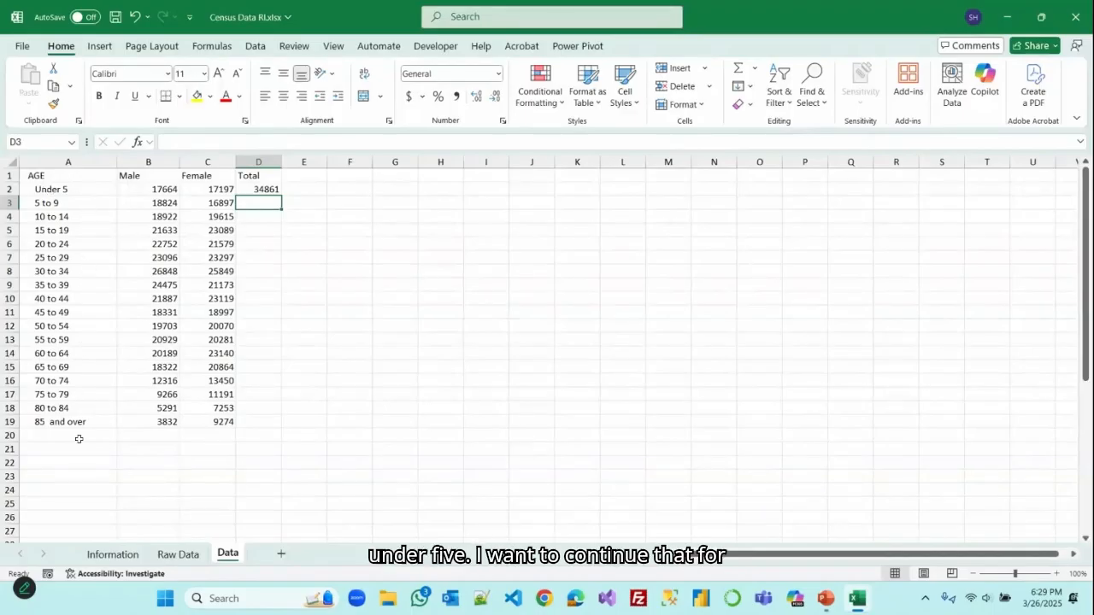
Step: Fill the D2 sum formula down through D19 to total every age group
left_click(267, 190)
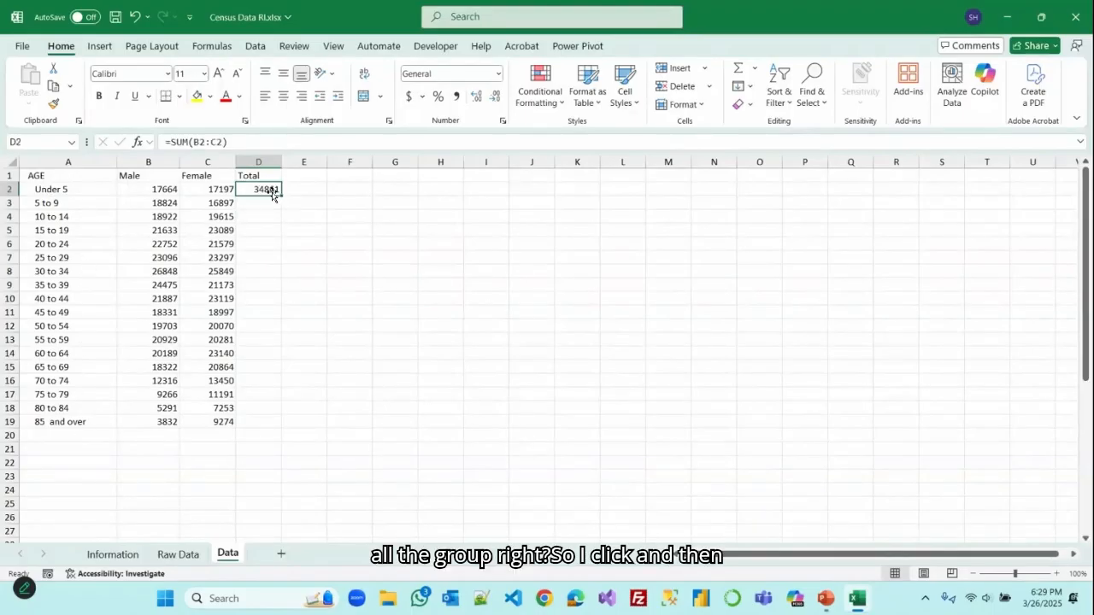
double_click(280, 191)
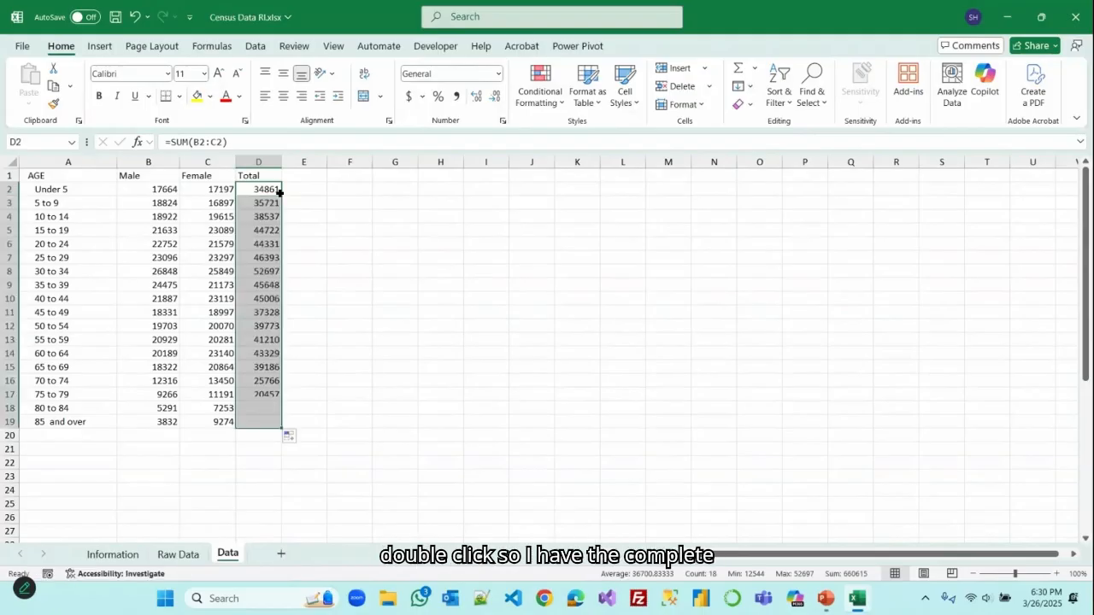
left_click(359, 416)
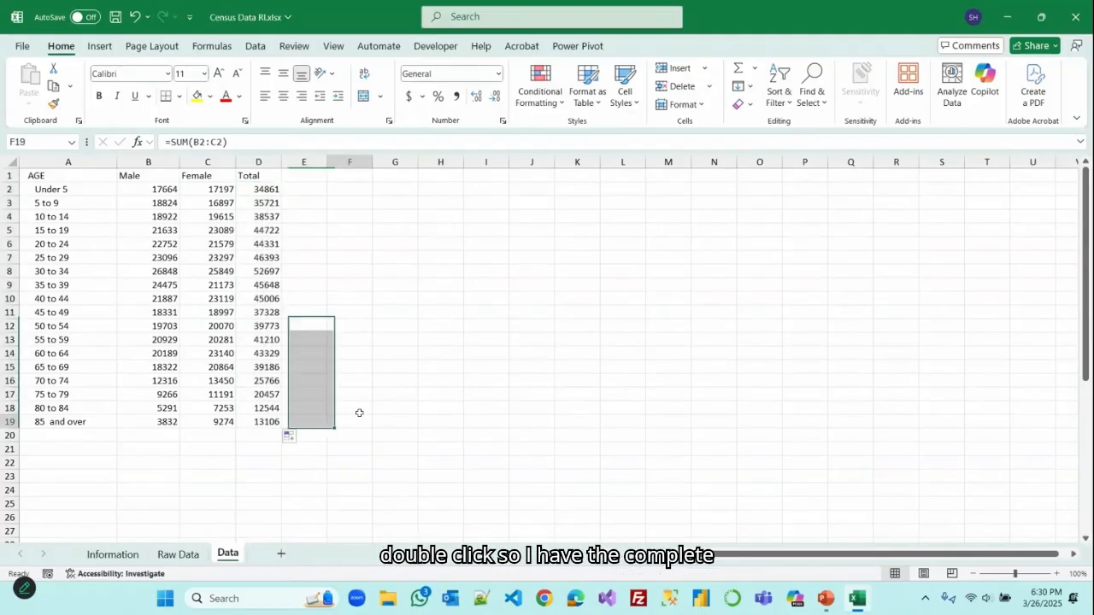
Step: Label cell A20 below the last age group as Total Population
left_click(50, 435)
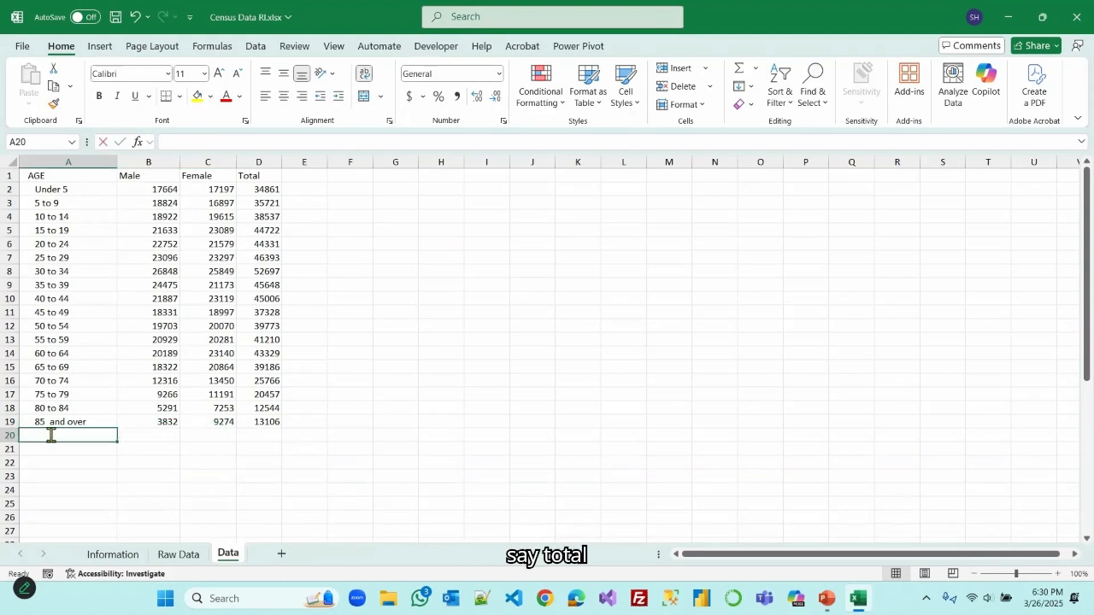
type("Total")
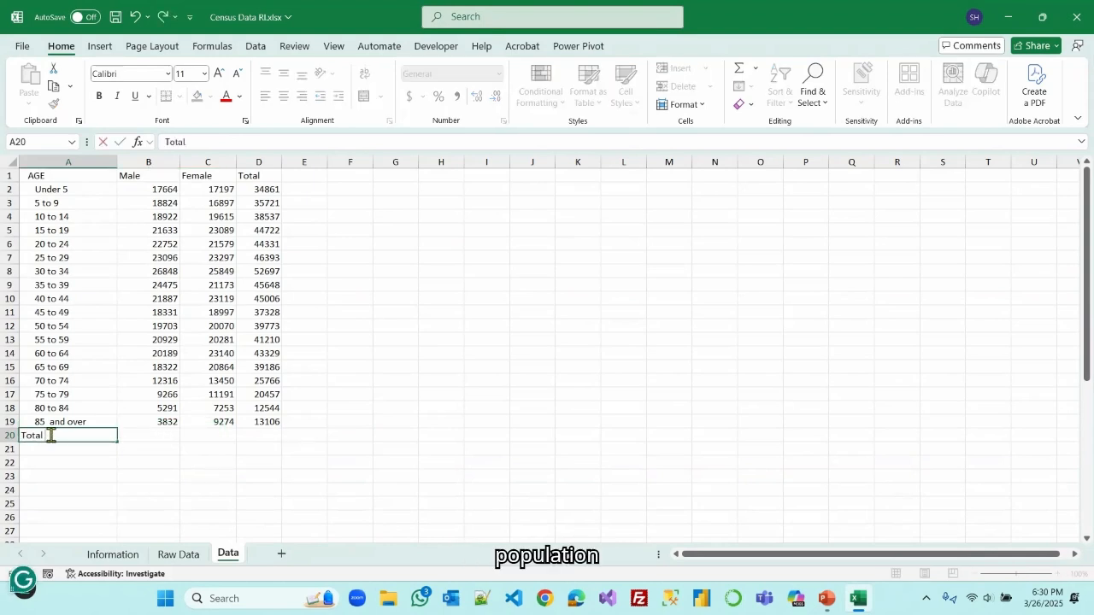
type(" Populati")
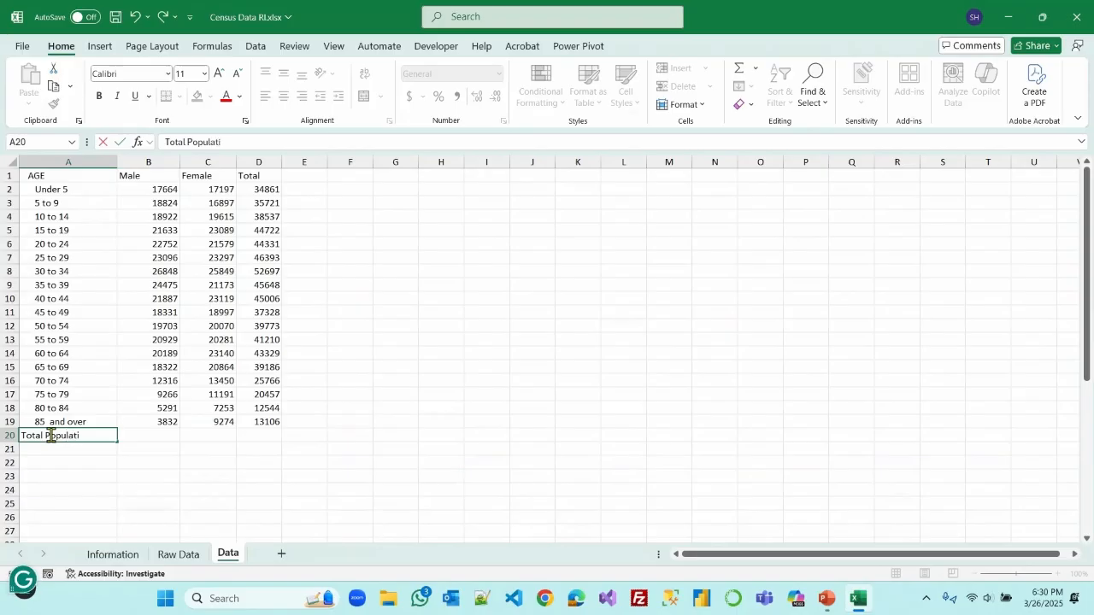
type("on")
left_click(73, 476)
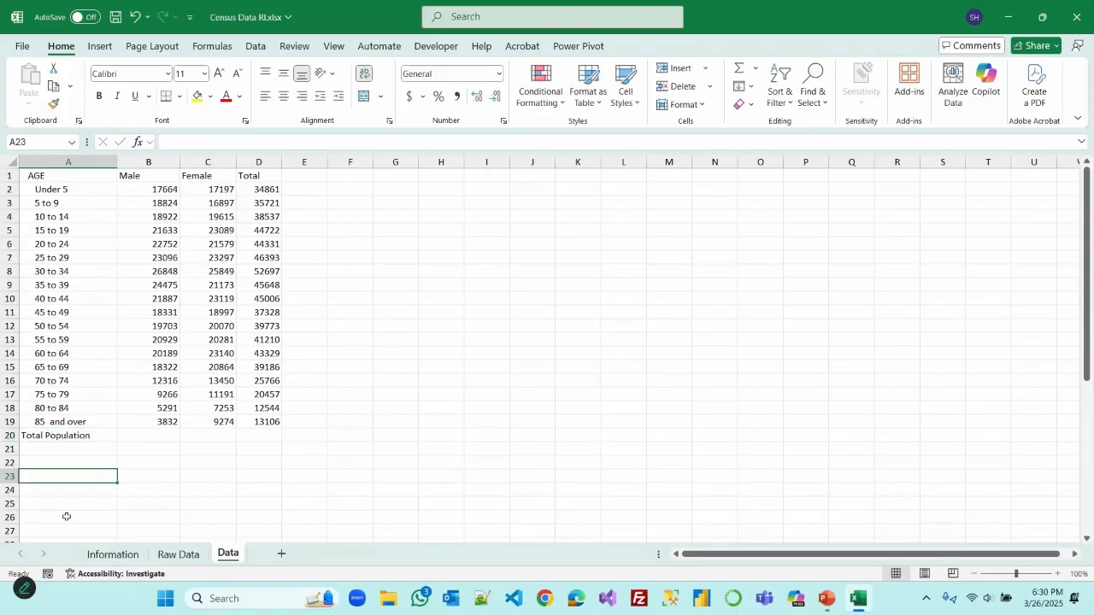
Step: Enter =SUM(B2:B19) in B20 to total the Male column and fill the formula across to D20
left_click(150, 437)
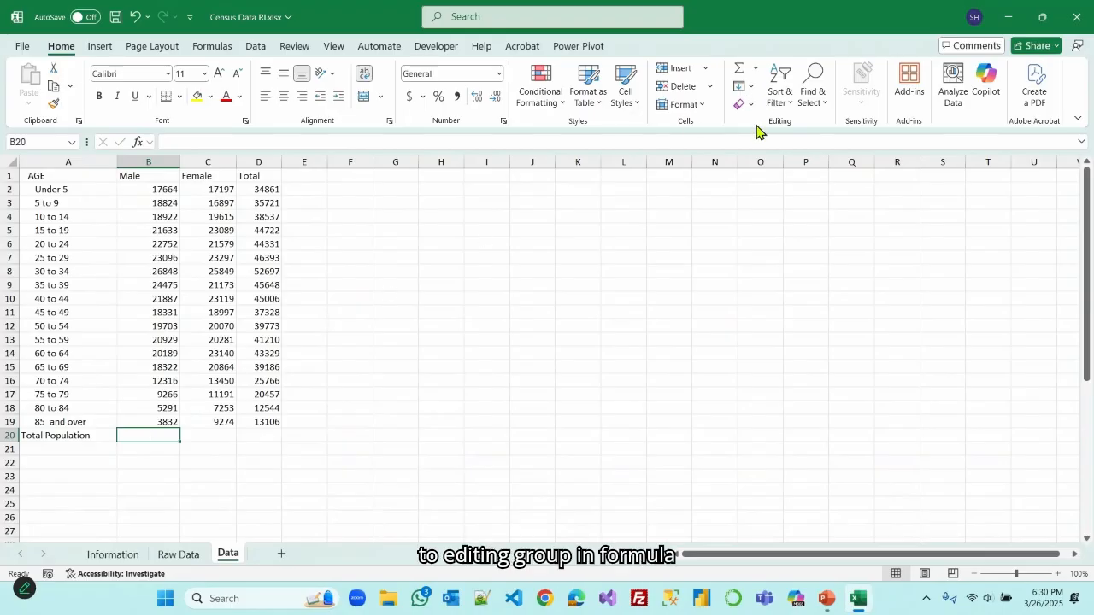
left_click(740, 72)
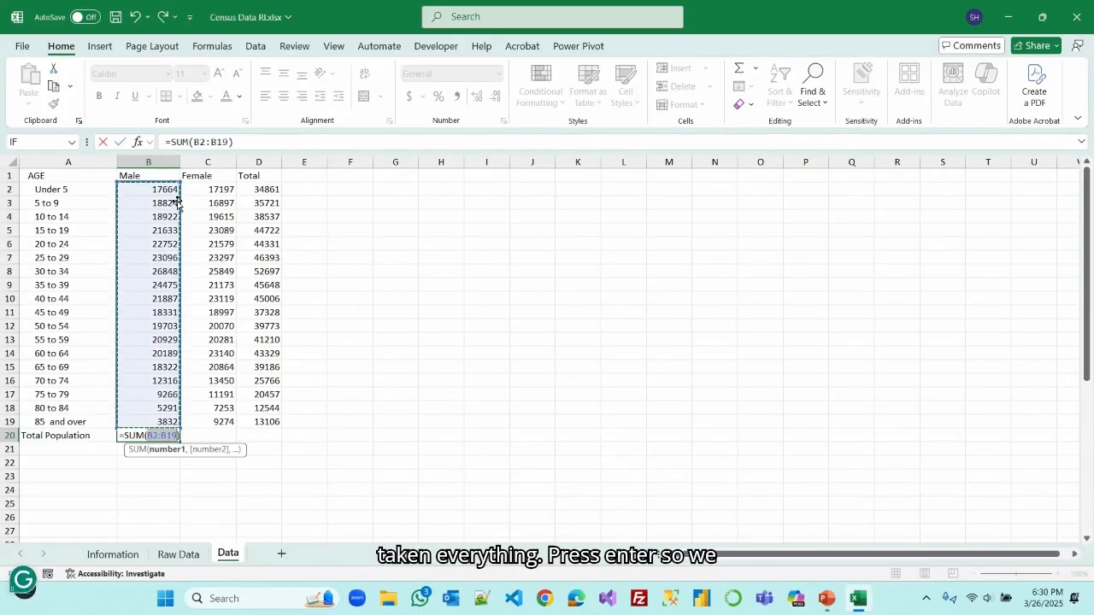
key("Return")
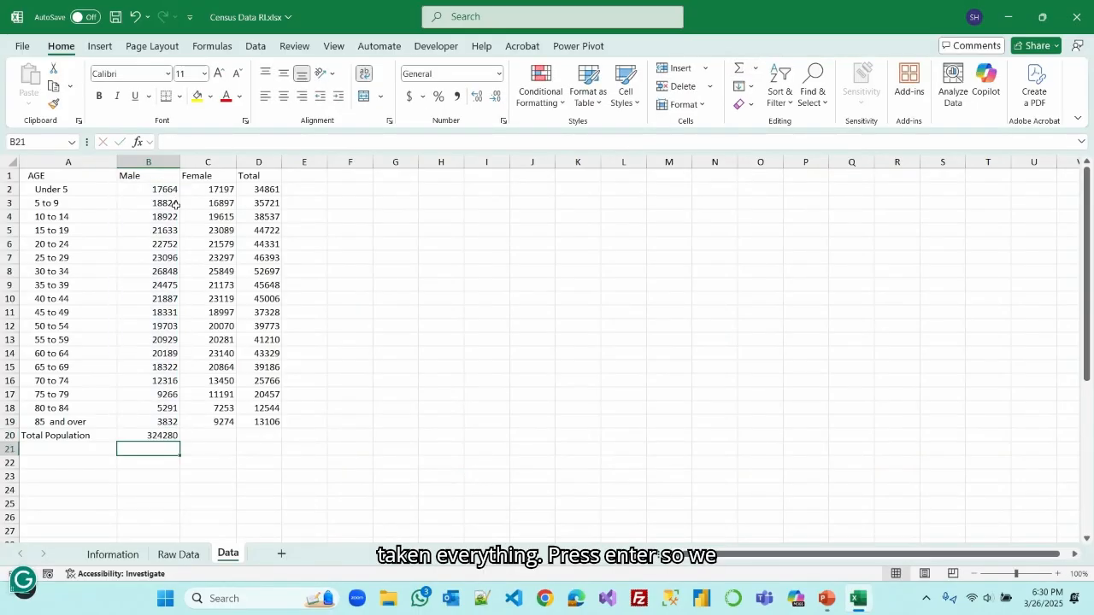
left_click(157, 434)
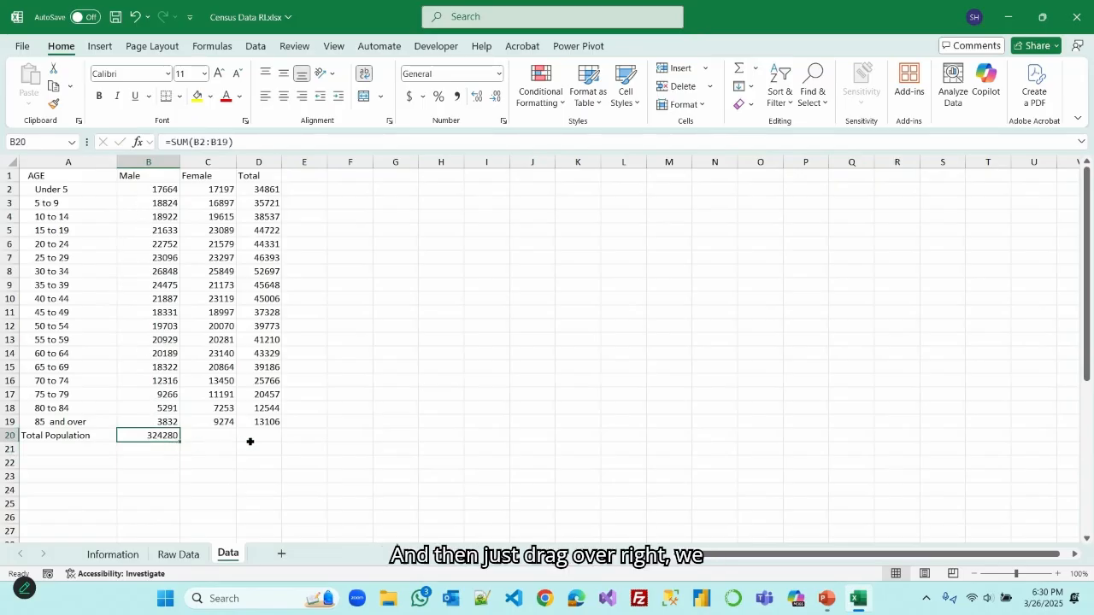
left_click_drag(276, 440, 275, 438)
left_click(469, 423)
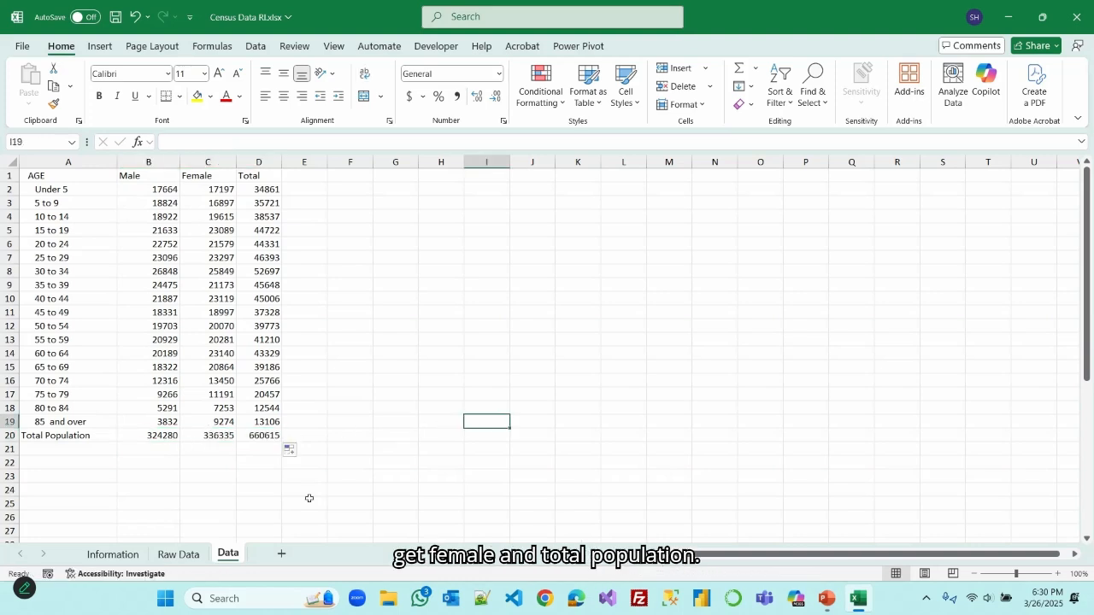
Step: Label cell A21 below Total Population as Gender Ratio
left_click(56, 447)
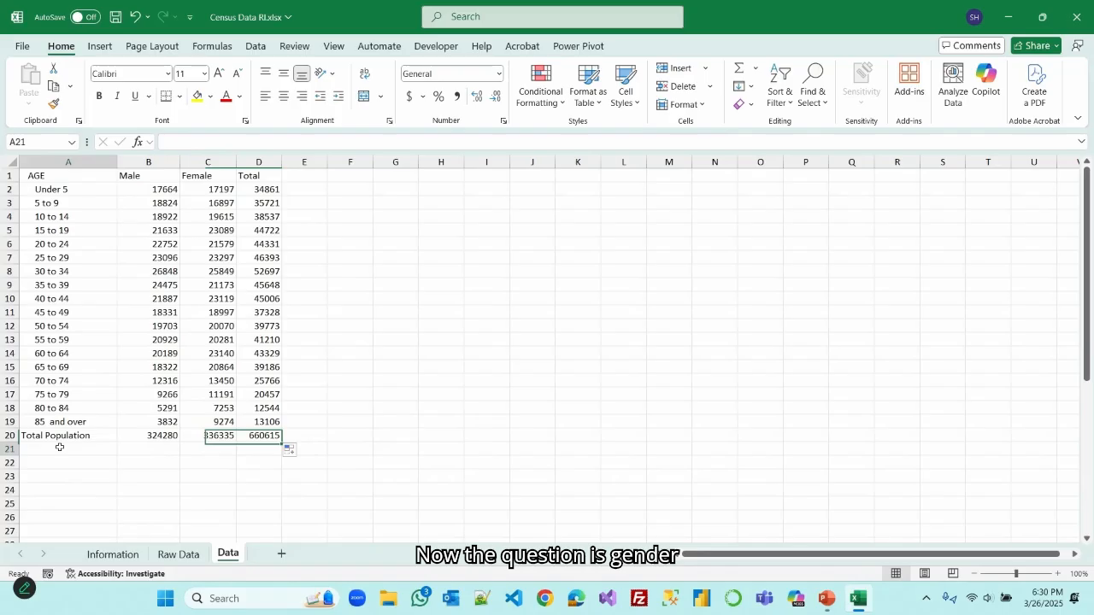
type("Gender")
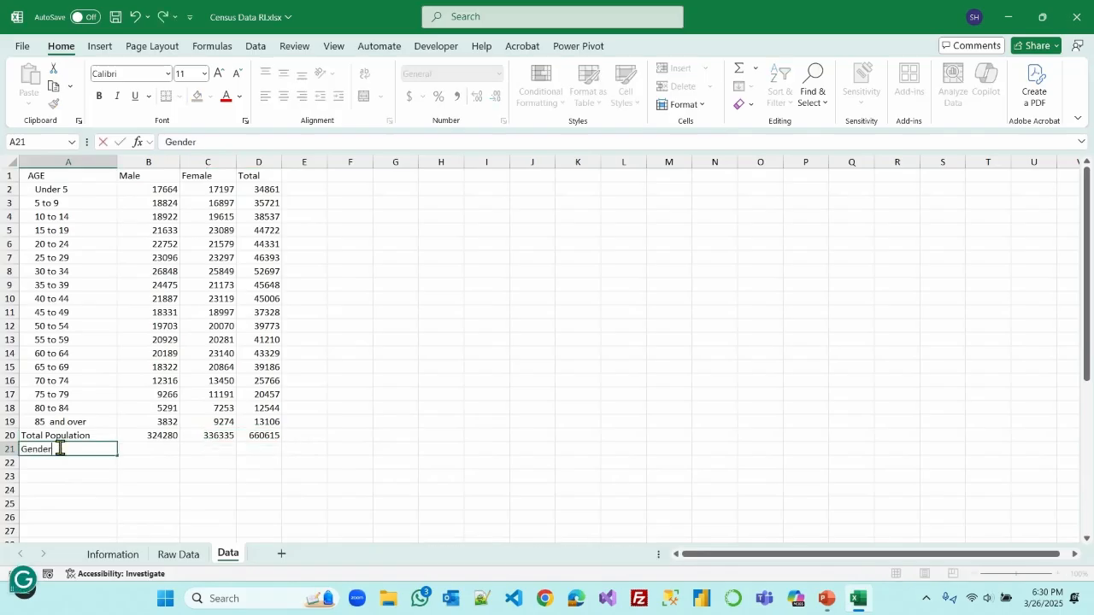
type(" Ratio")
left_click(198, 494)
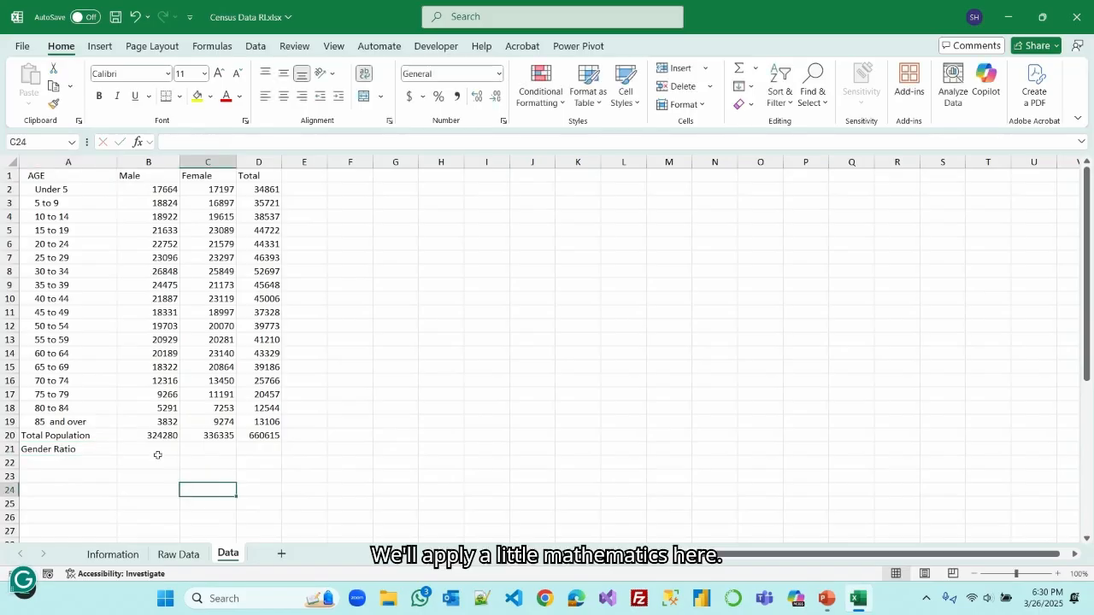
Step: Calculate the male share in B21 with the formula =B20/D20
left_click(156, 452)
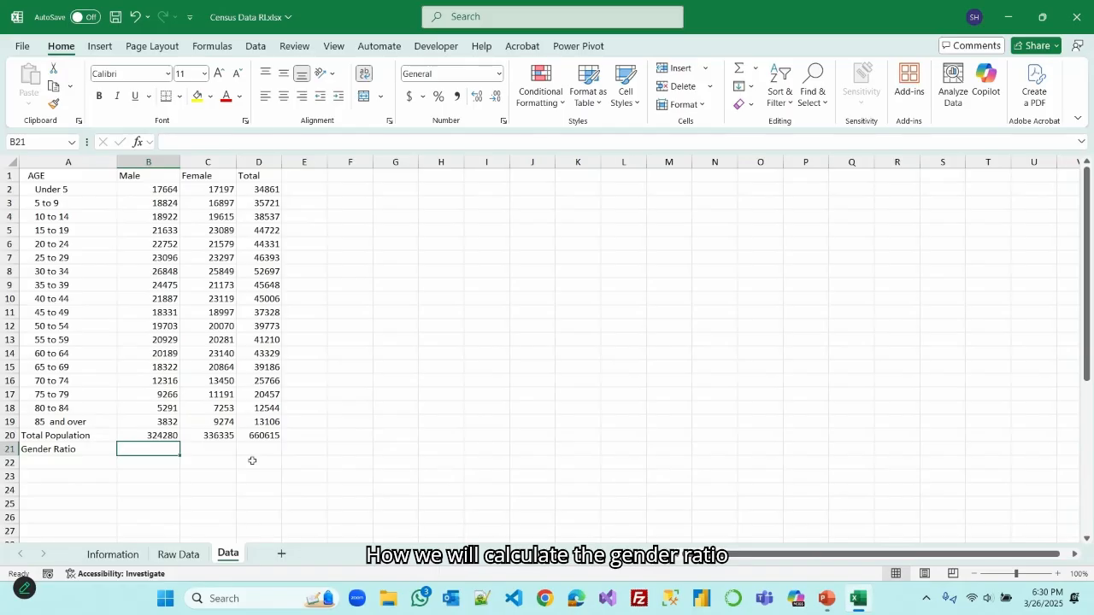
type("=")
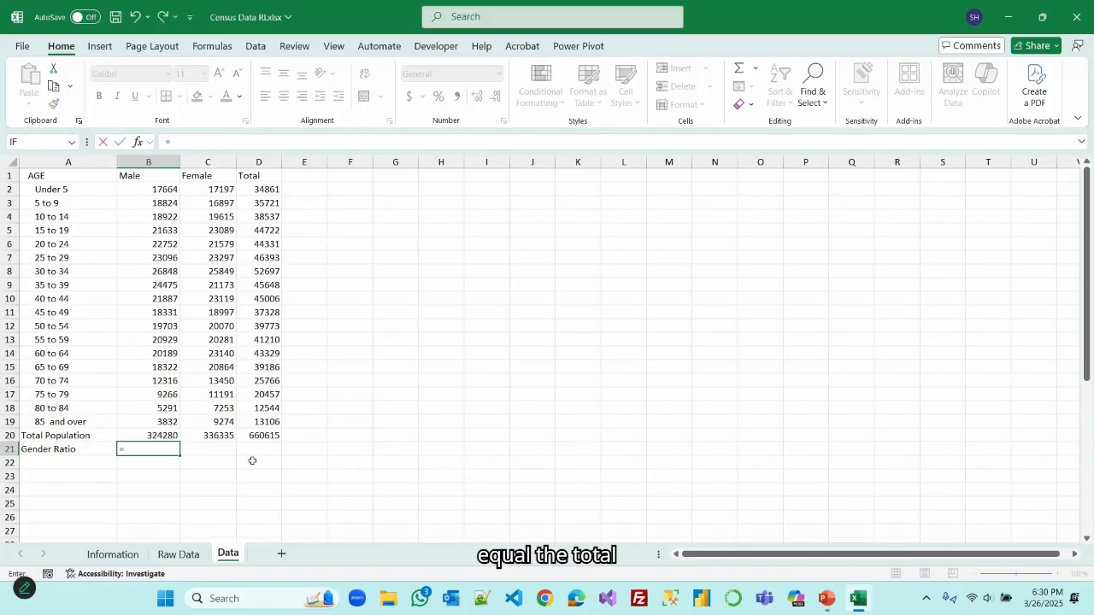
left_click(156, 435)
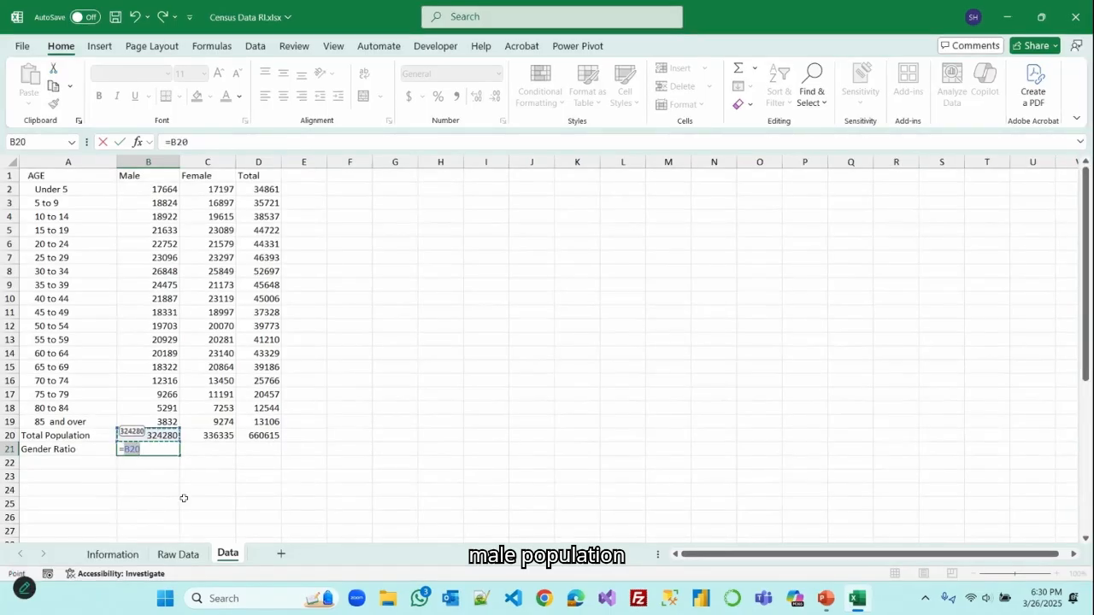
type("/")
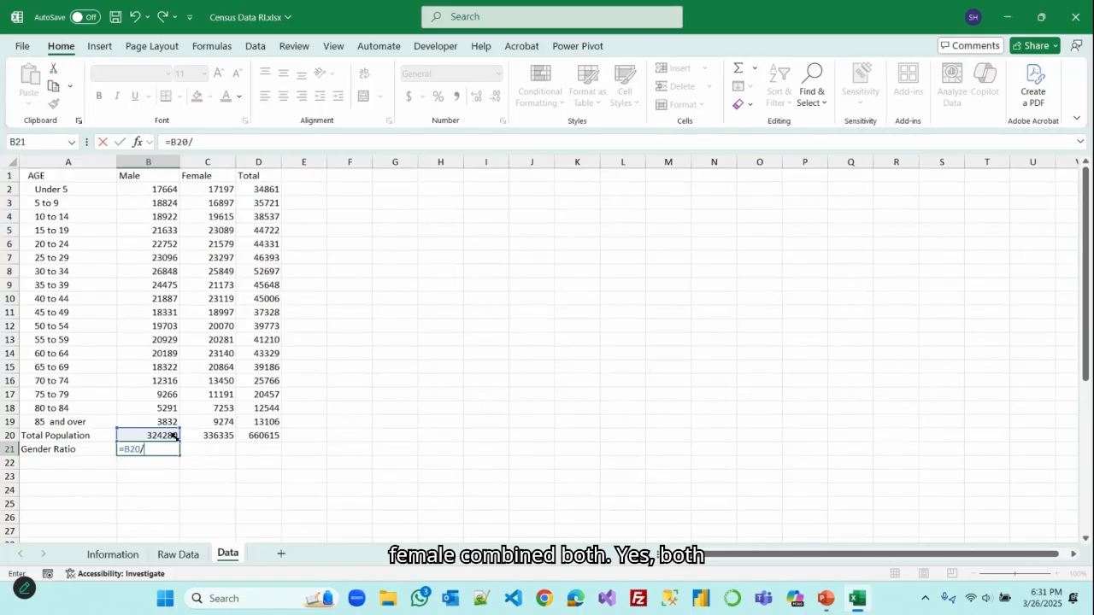
left_click(258, 436)
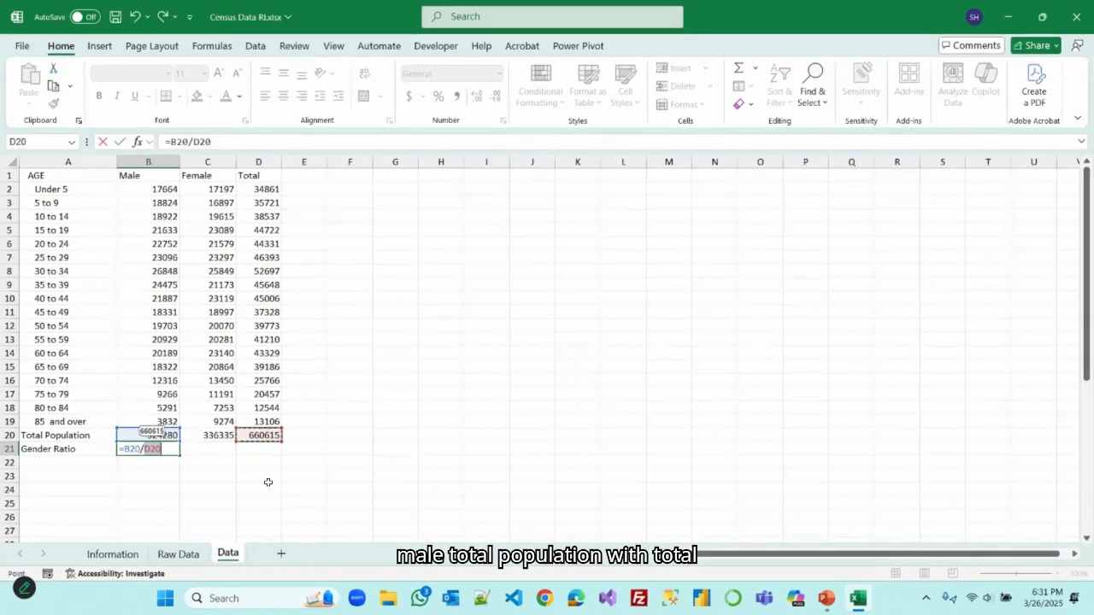
key("Return")
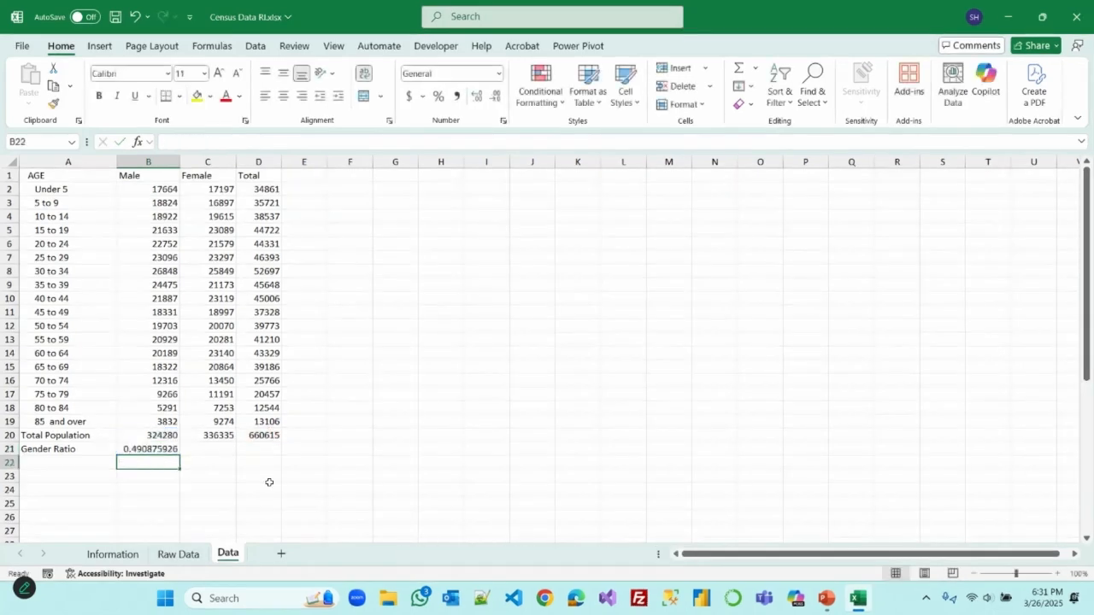
Step: Calculate the female share in C21 with the formula =C20/D20
left_click(216, 450)
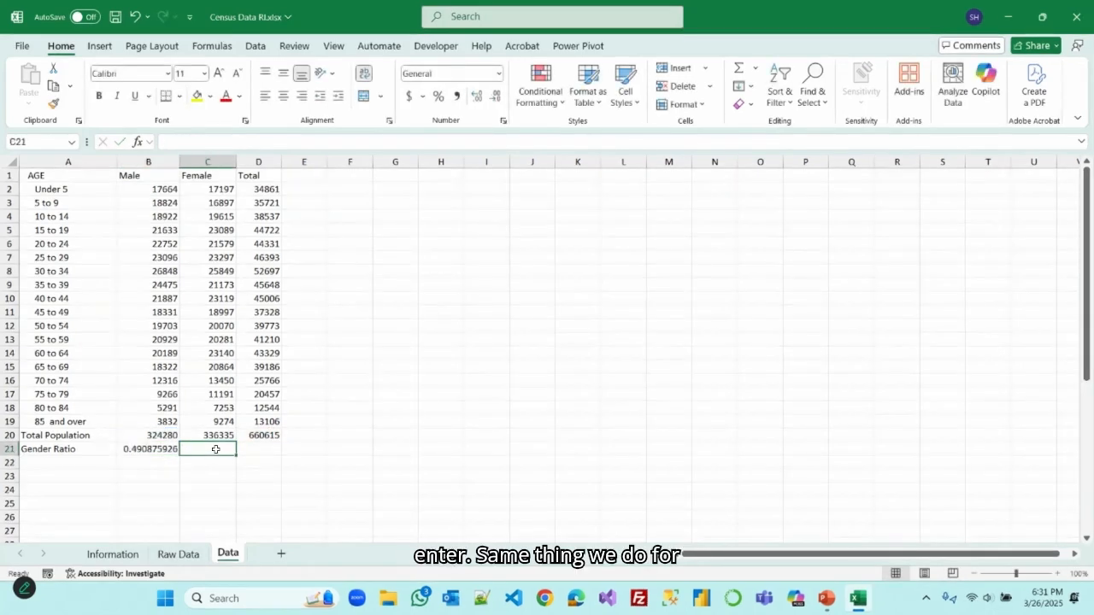
type("=")
left_click(214, 435)
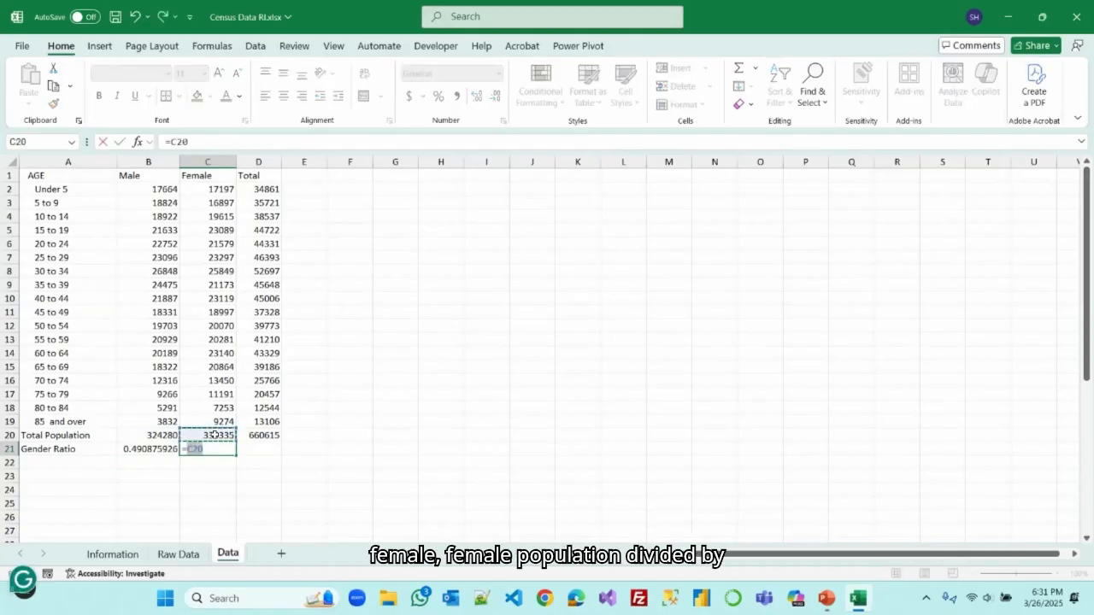
type("/")
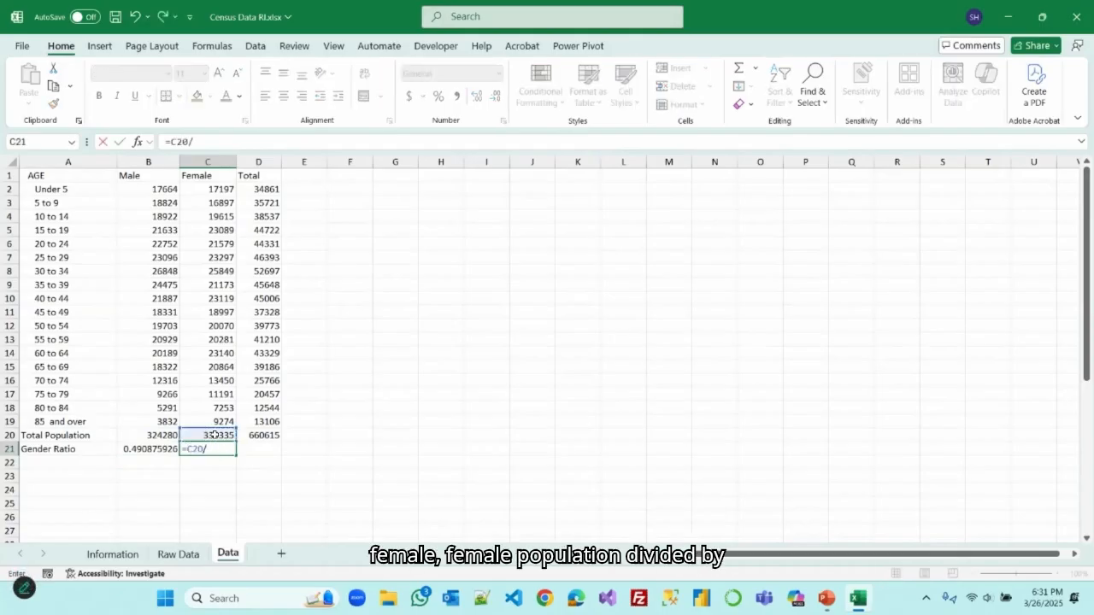
left_click(260, 434)
key("Return")
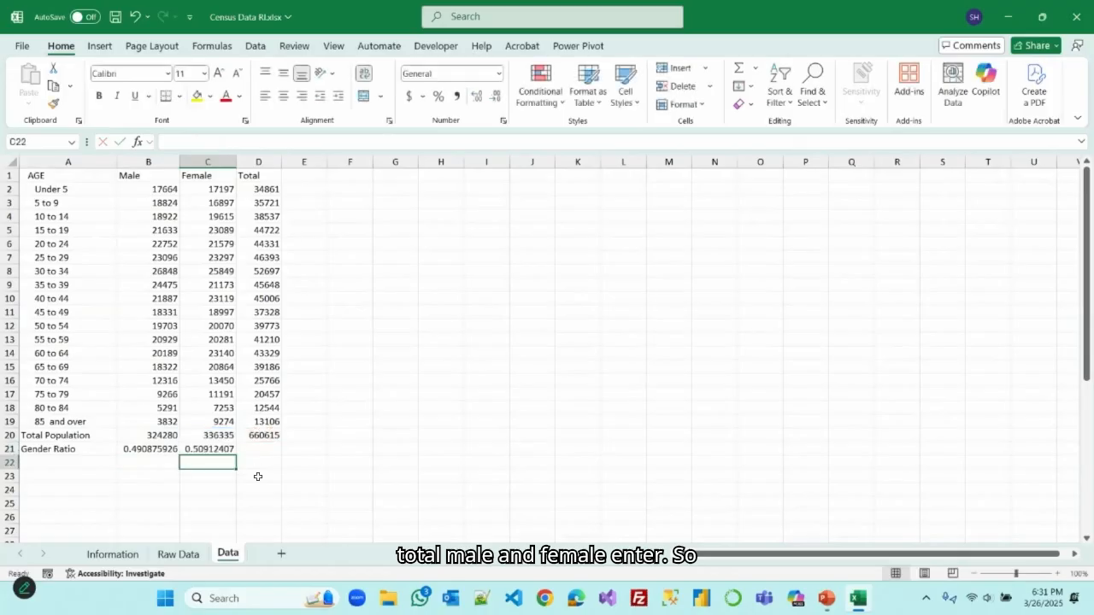
Step: Format the gender ratio cells B21:C21 as percentages
left_click(140, 450)
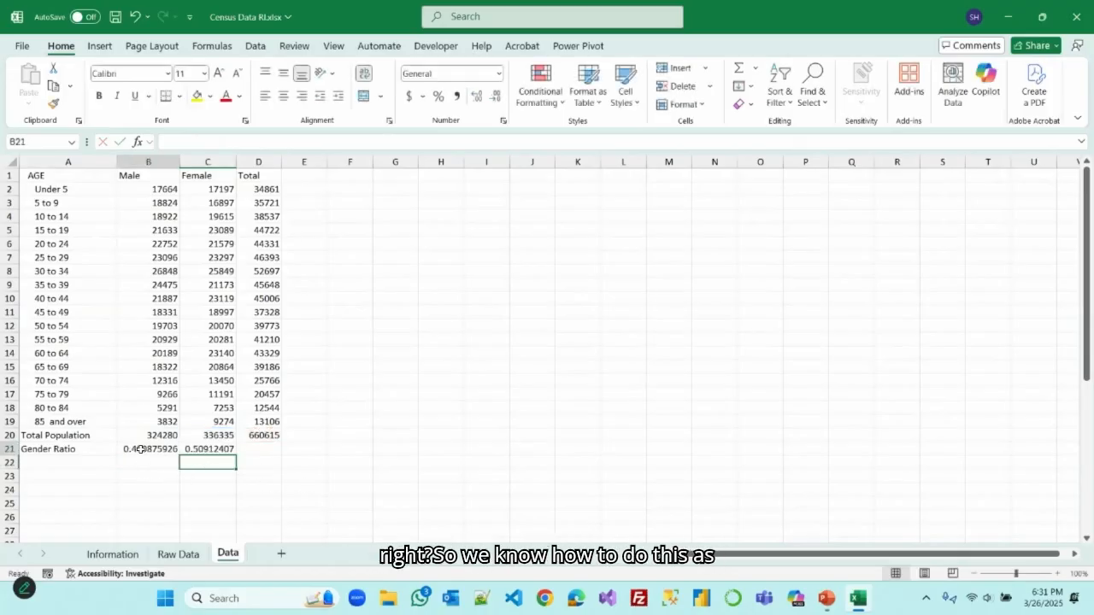
left_click_drag(140, 449, 186, 450)
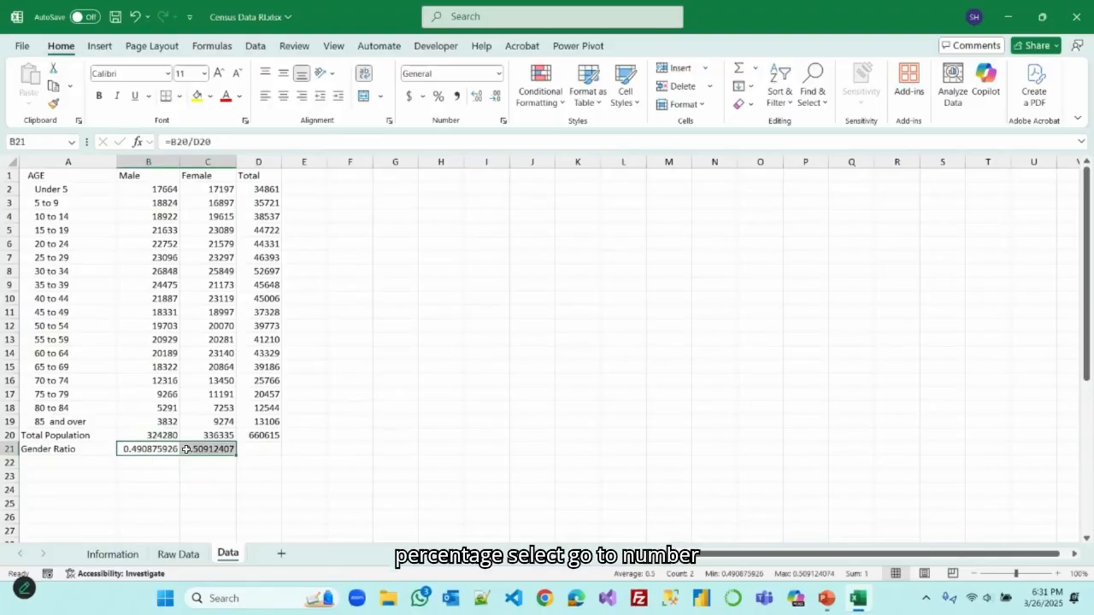
left_click(439, 96)
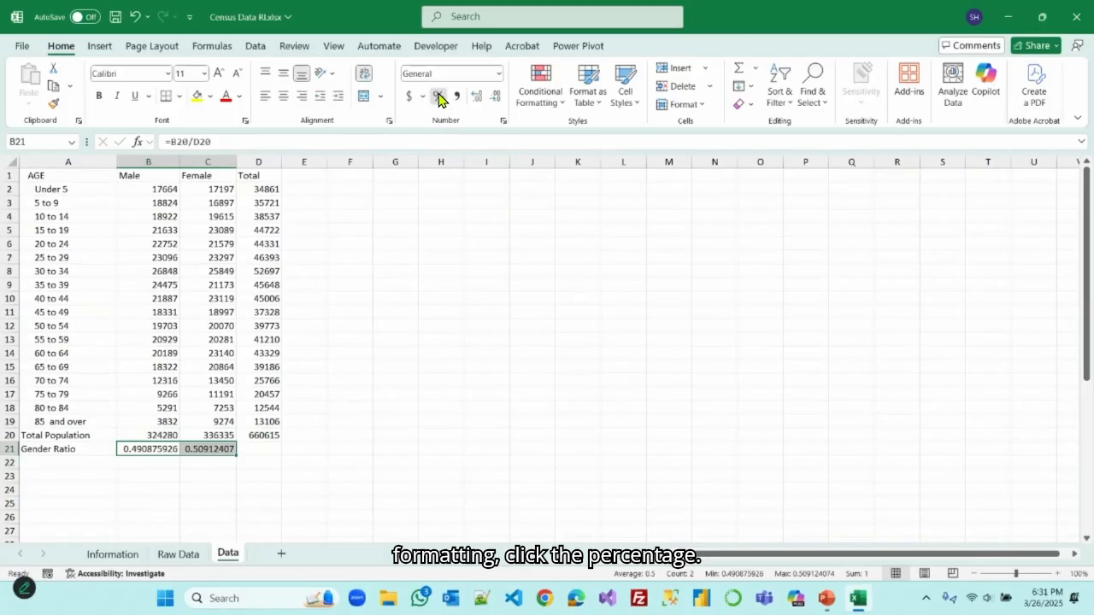
left_click(398, 464)
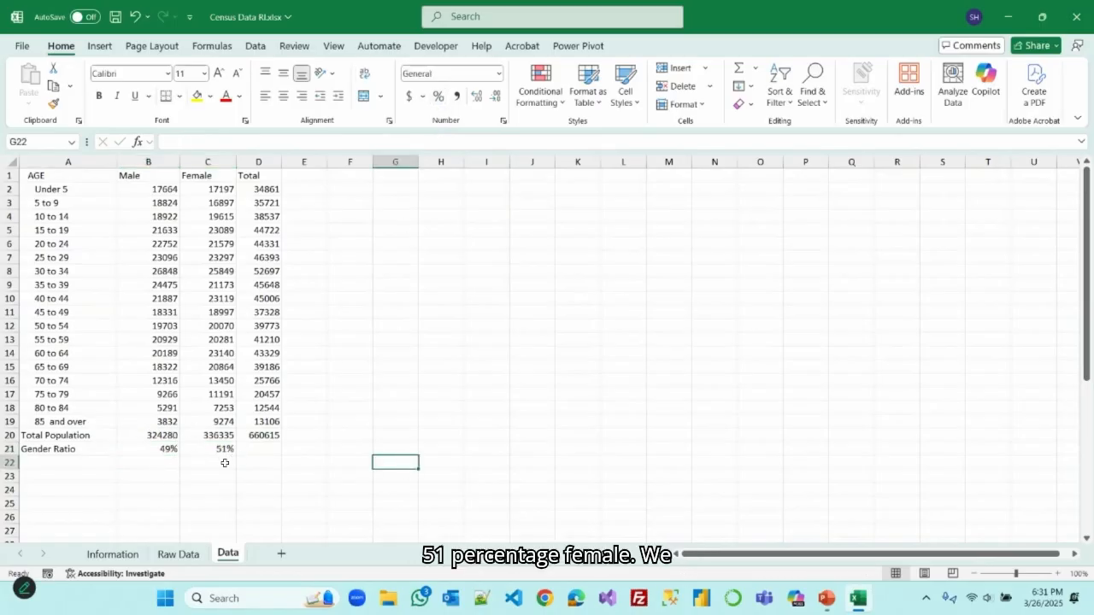
Step: Switch to PowerPoint to read the age distribution question on slide 18, and return to the Excel workbook
left_click(825, 598)
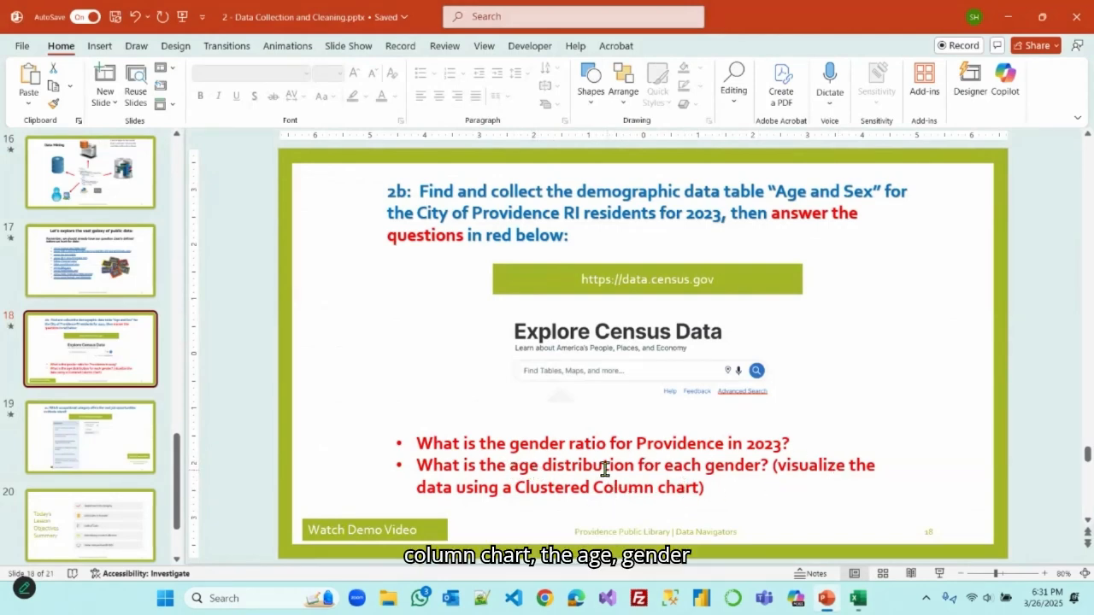
left_click(858, 598)
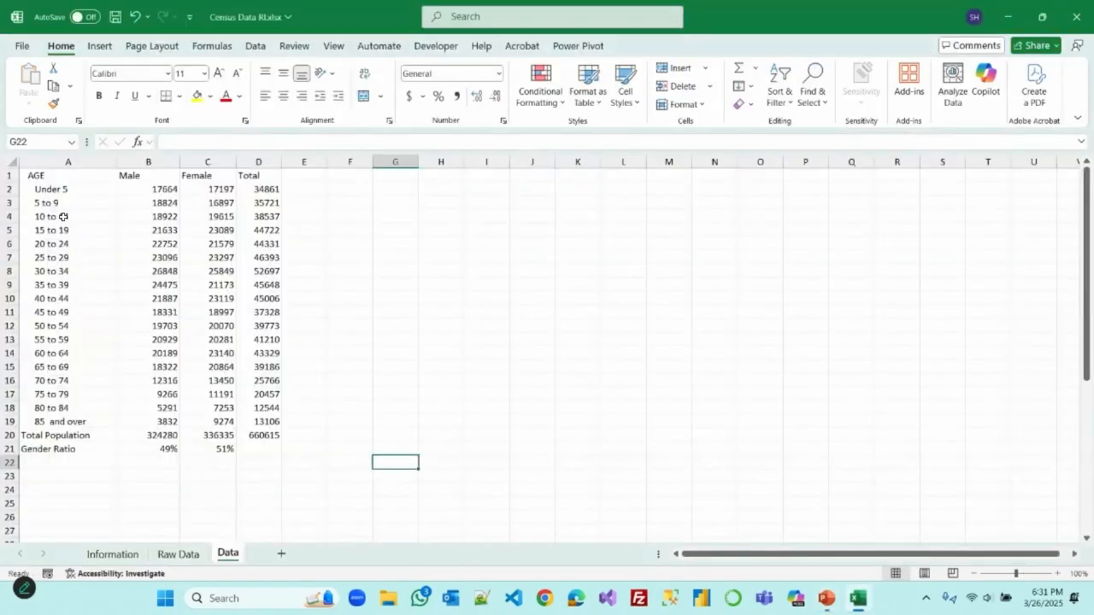
Step: Insert the recommended Clustered Column chart for A1:C19 and enlarge it beside the table across columns E to U
left_click(49, 174)
left_click_drag(49, 174, 201, 417)
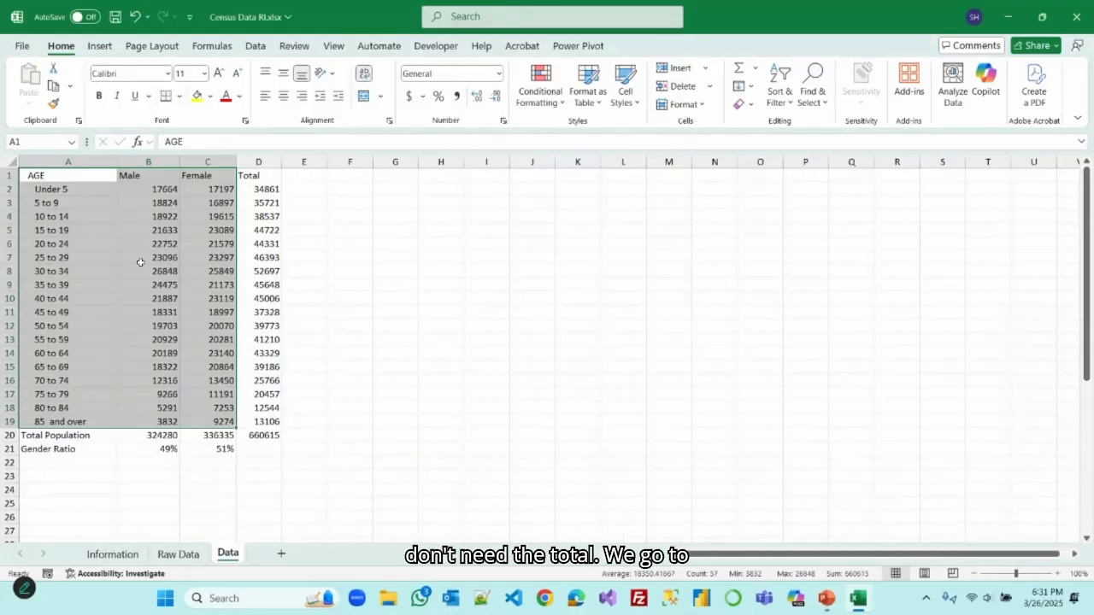
left_click(100, 49)
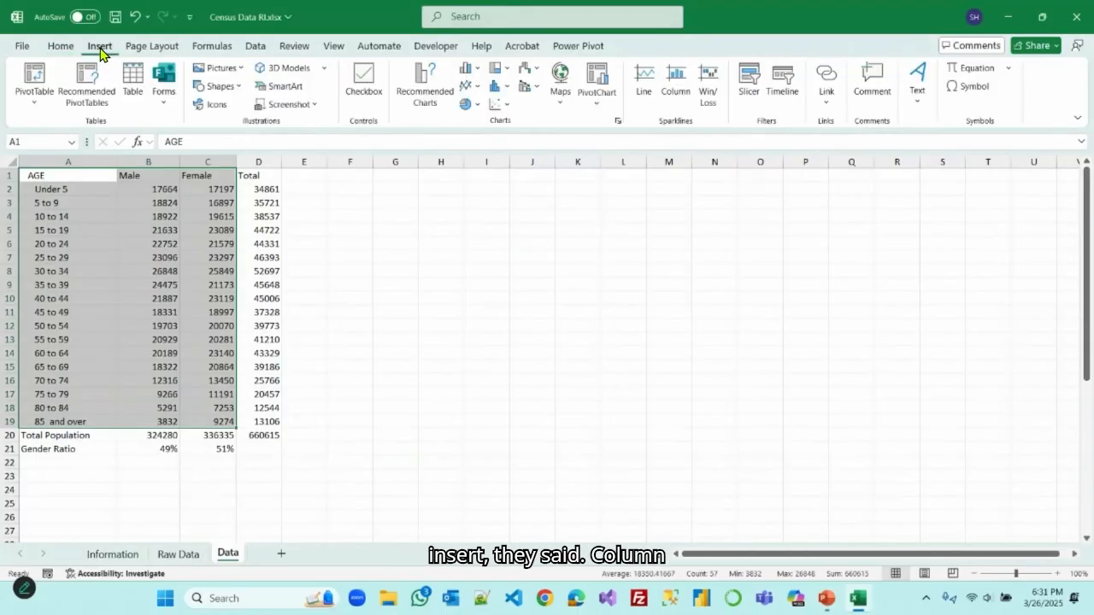
left_click(417, 91)
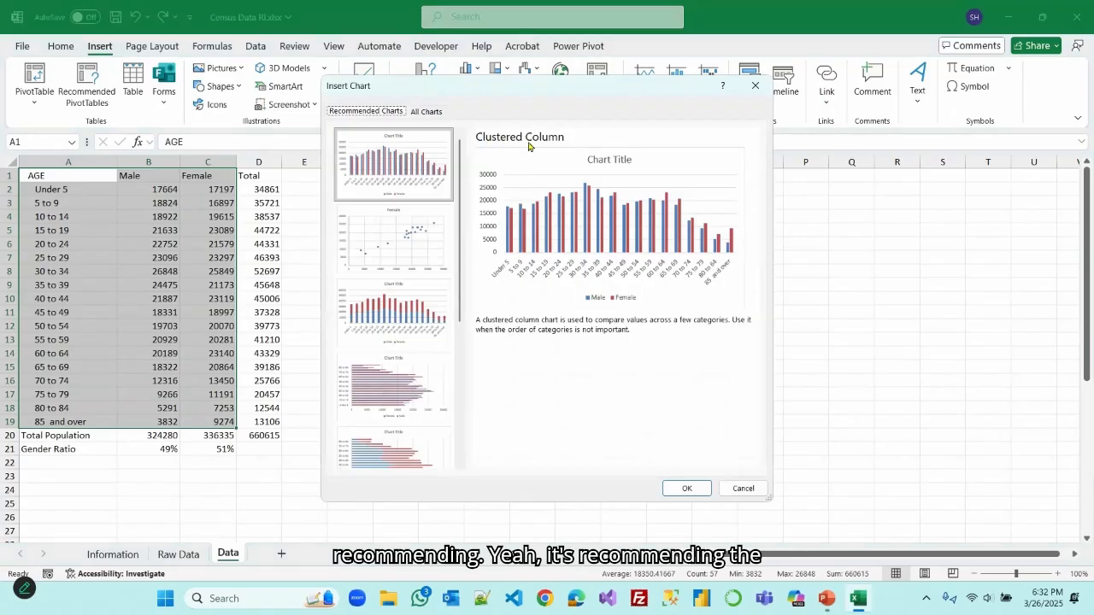
left_click(691, 488)
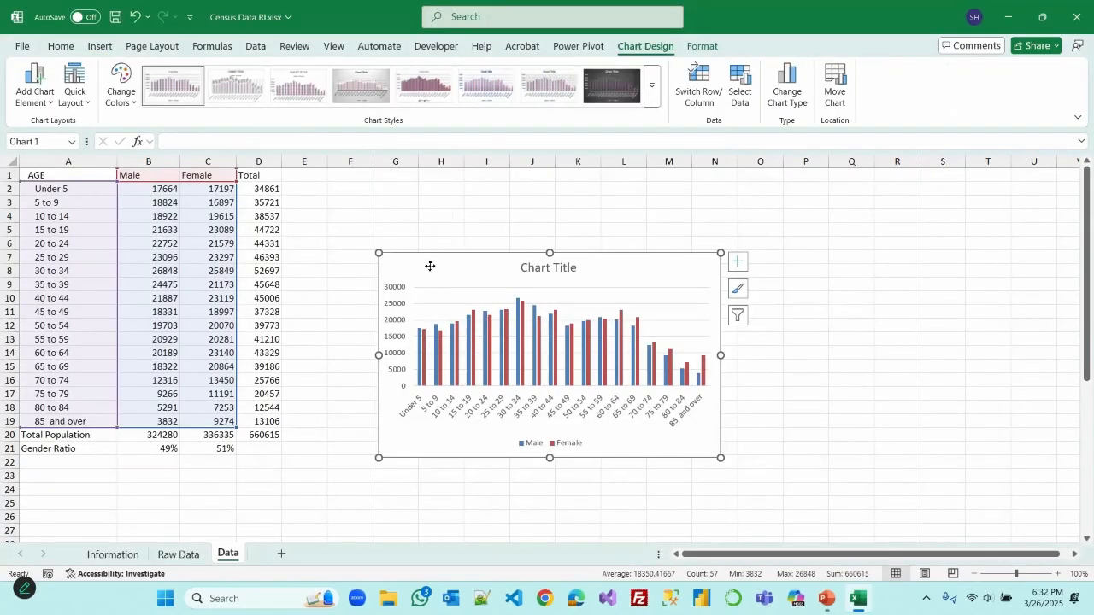
left_click_drag(430, 266, 333, 182)
left_click_drag(625, 374, 1055, 448)
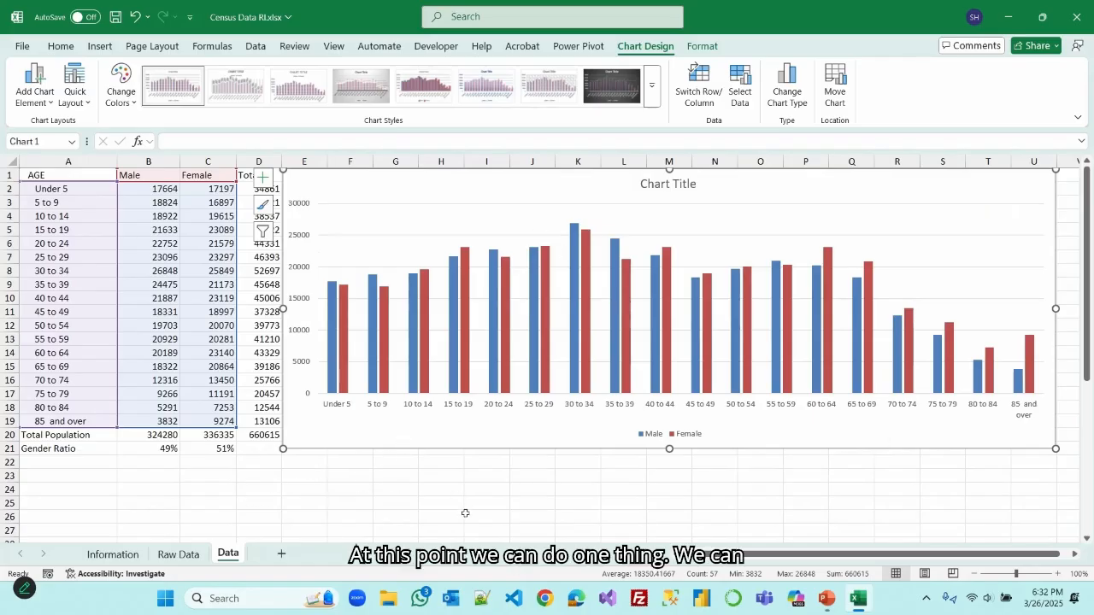
Step: Hide the worksheet gridlines on the Data sheet
left_click(339, 48)
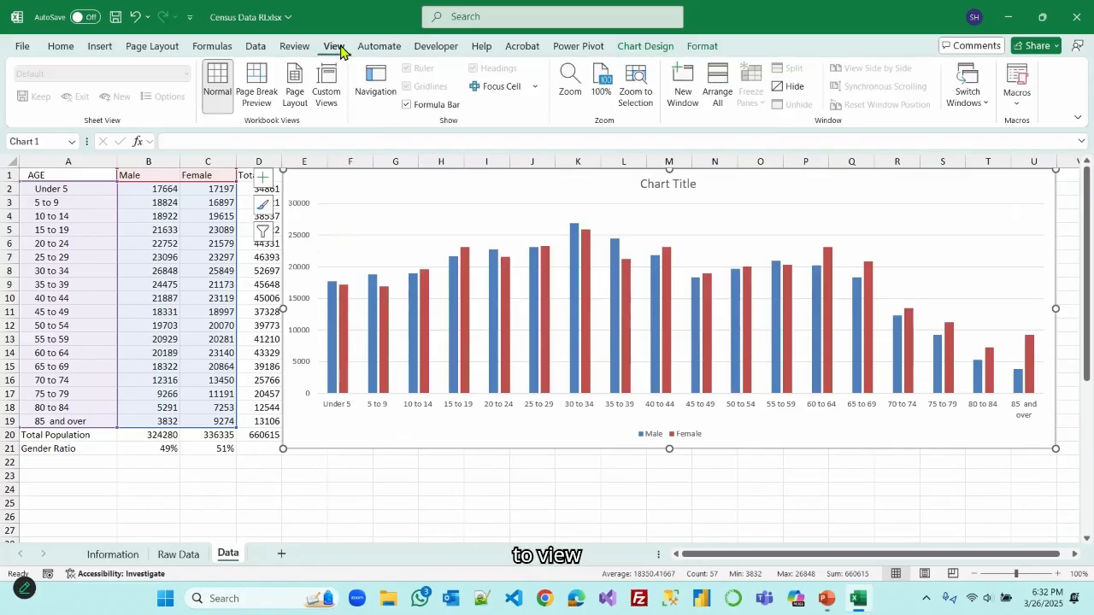
left_click(357, 528)
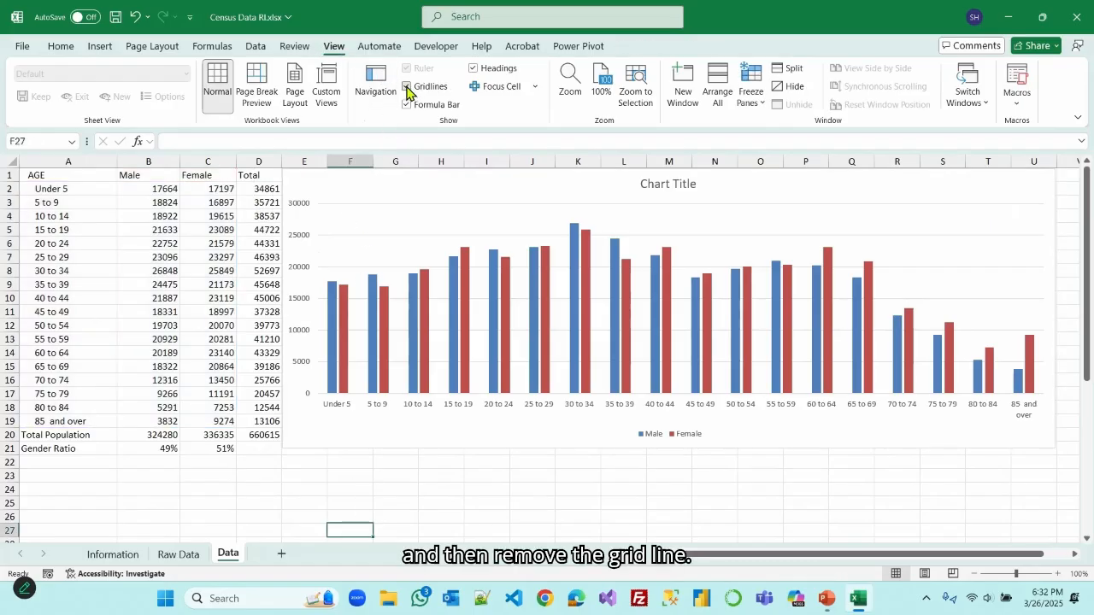
left_click(406, 86)
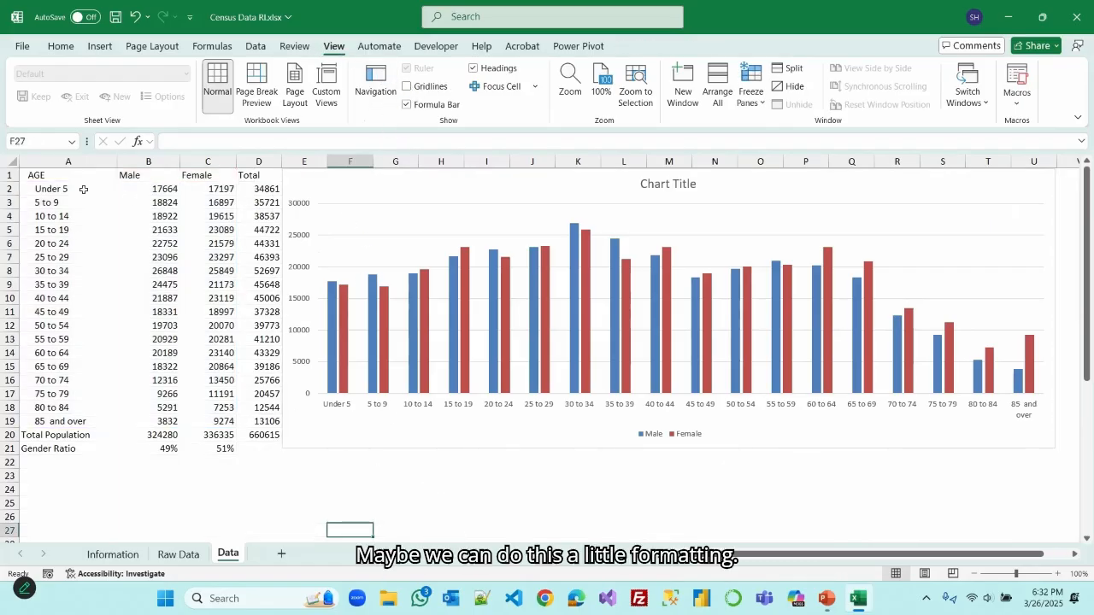
Step: Format the header row A1:D1 with white text on a dark teal fill at font size 12
left_click_drag(116, 175, 257, 175)
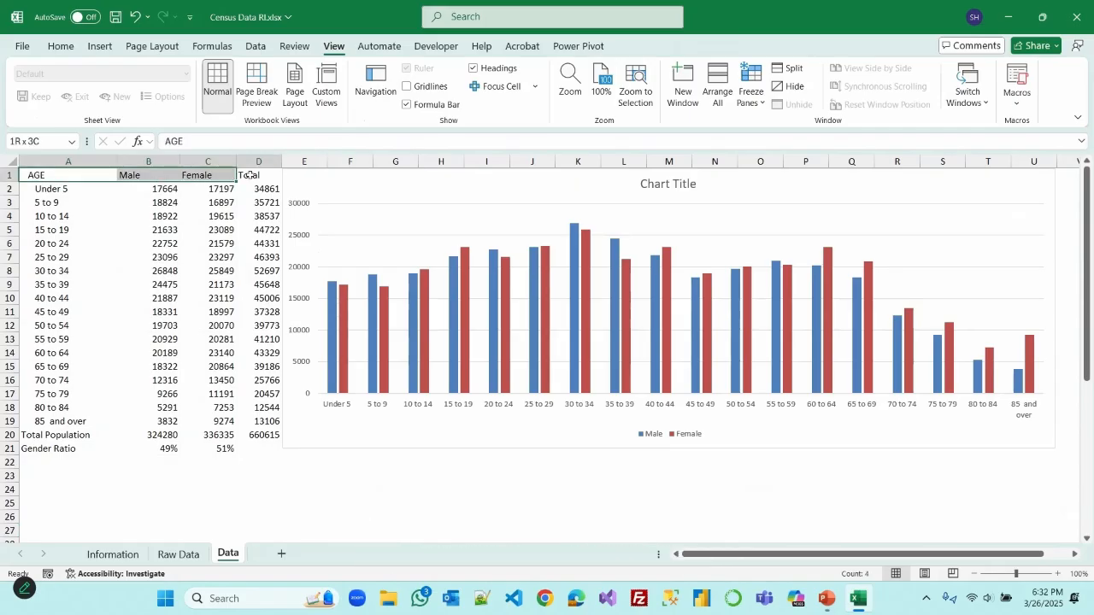
left_click(62, 46)
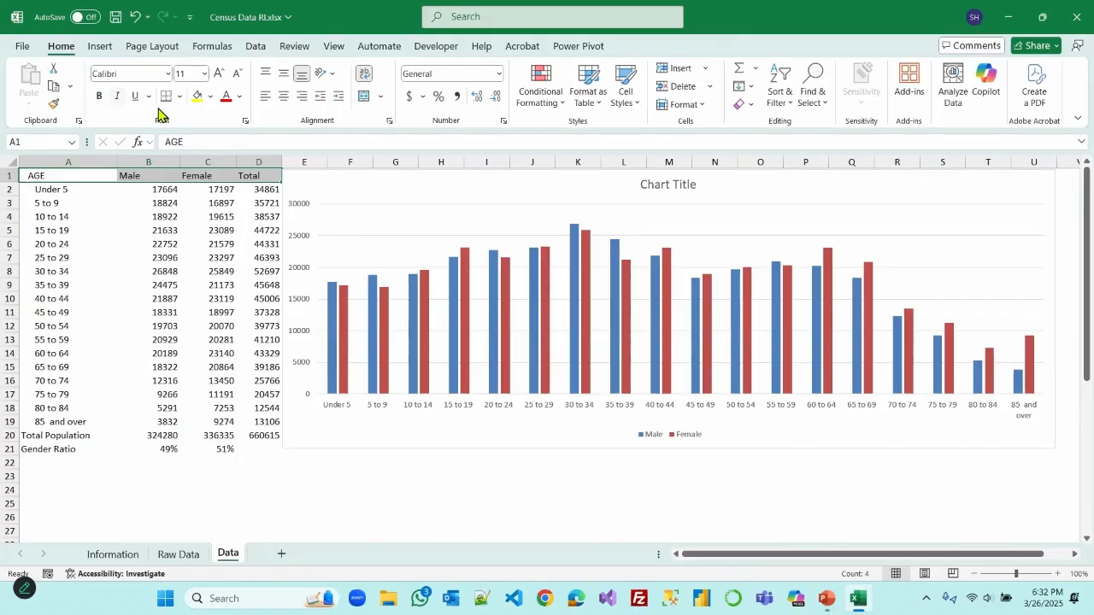
left_click(239, 96)
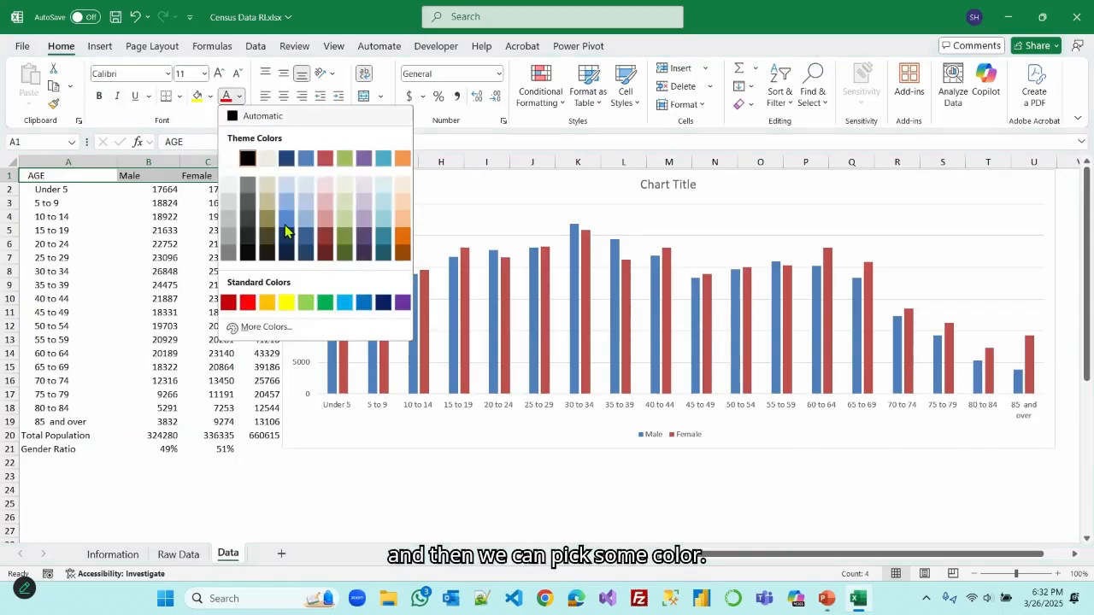
left_click(382, 259)
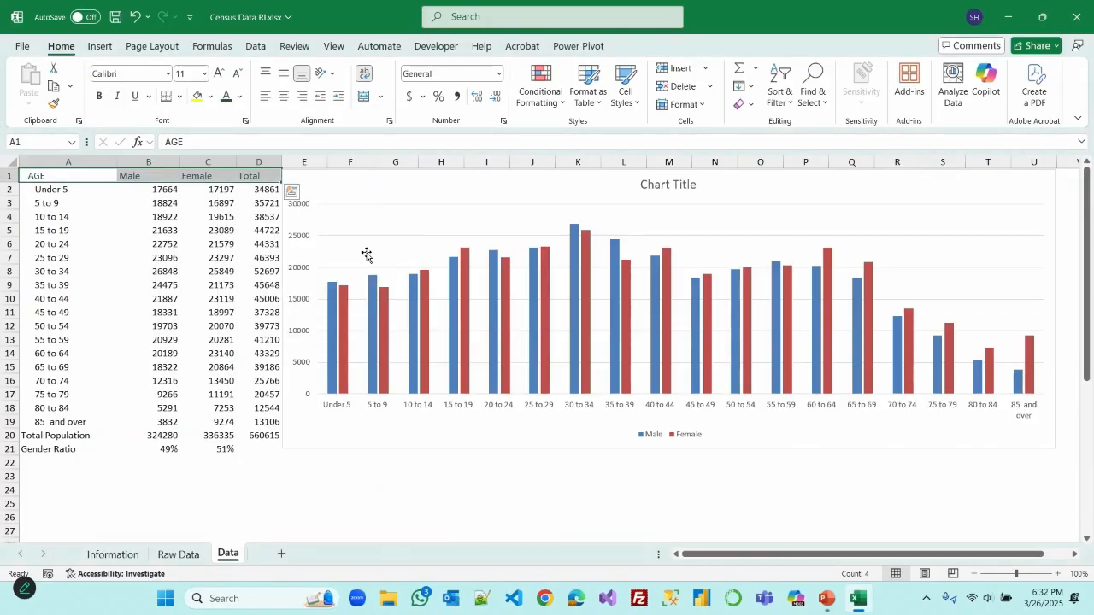
left_click(239, 96)
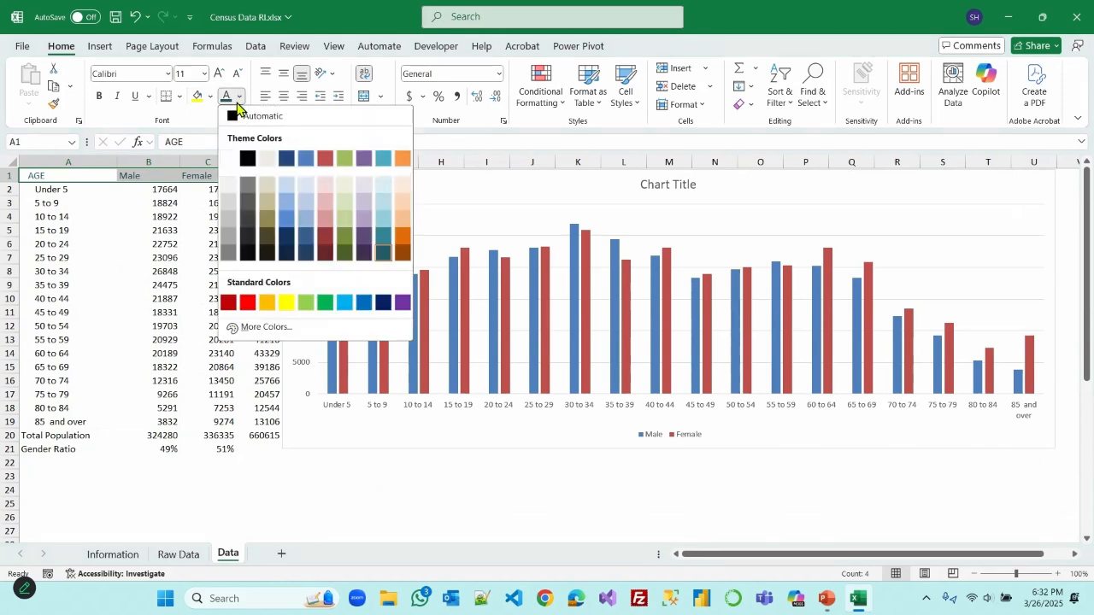
left_click(227, 159)
left_click(211, 97)
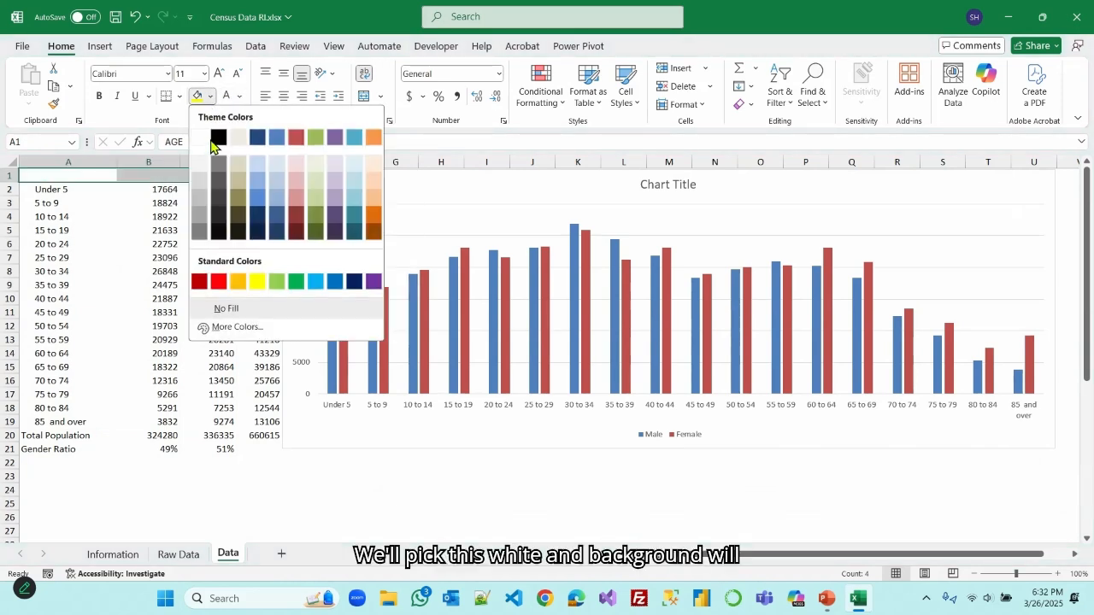
left_click(351, 232)
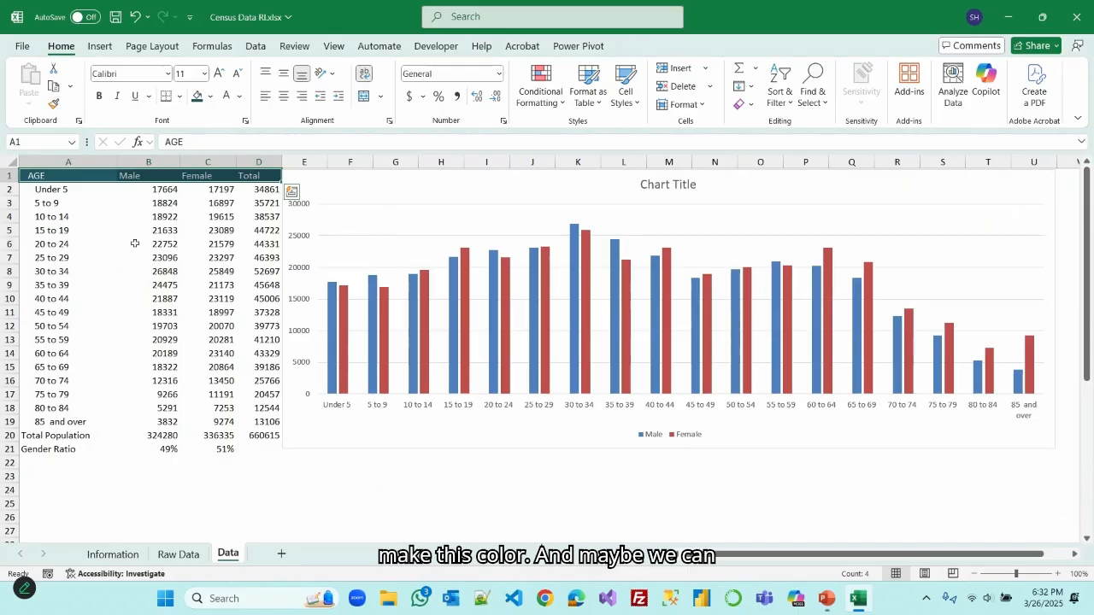
left_click(218, 73)
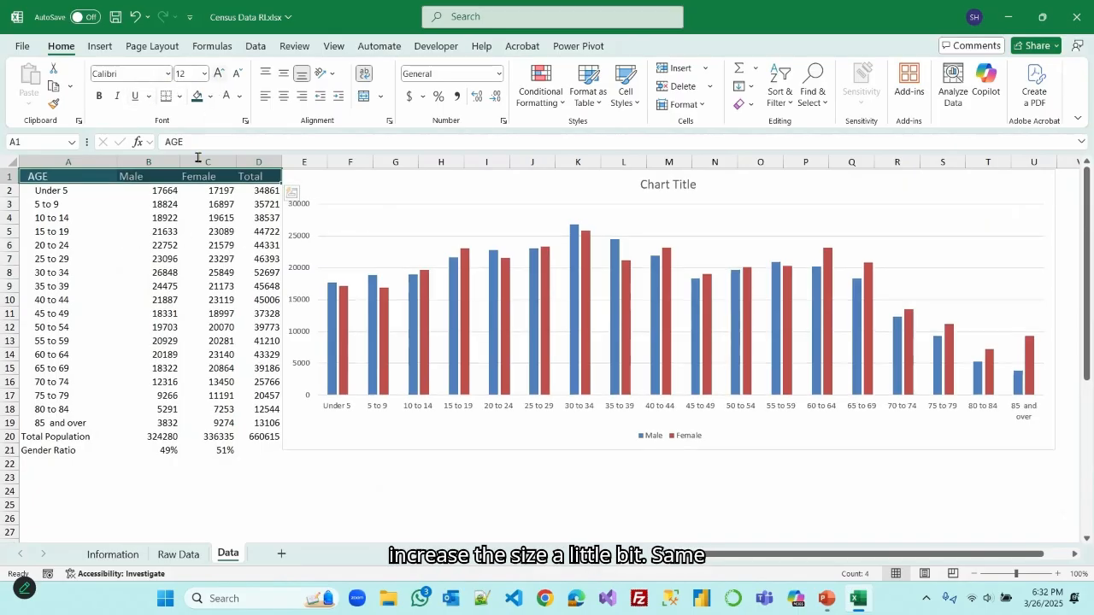
Step: Format the Total Population and Gender Ratio rows A20:D21 with the dark teal fill and bold white text
left_click_drag(38, 440, 259, 448)
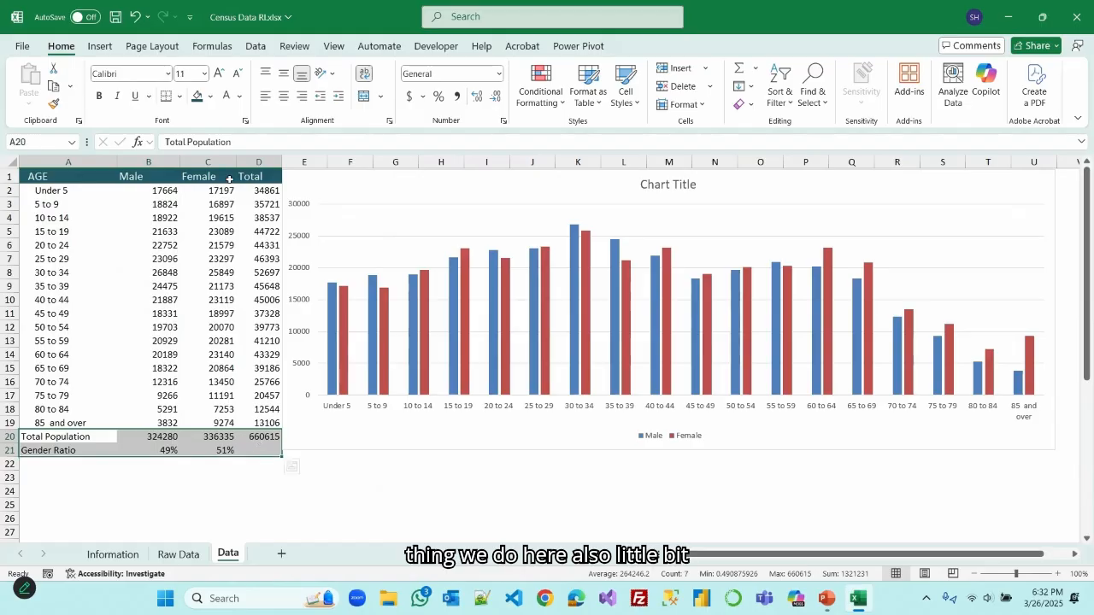
left_click(227, 101)
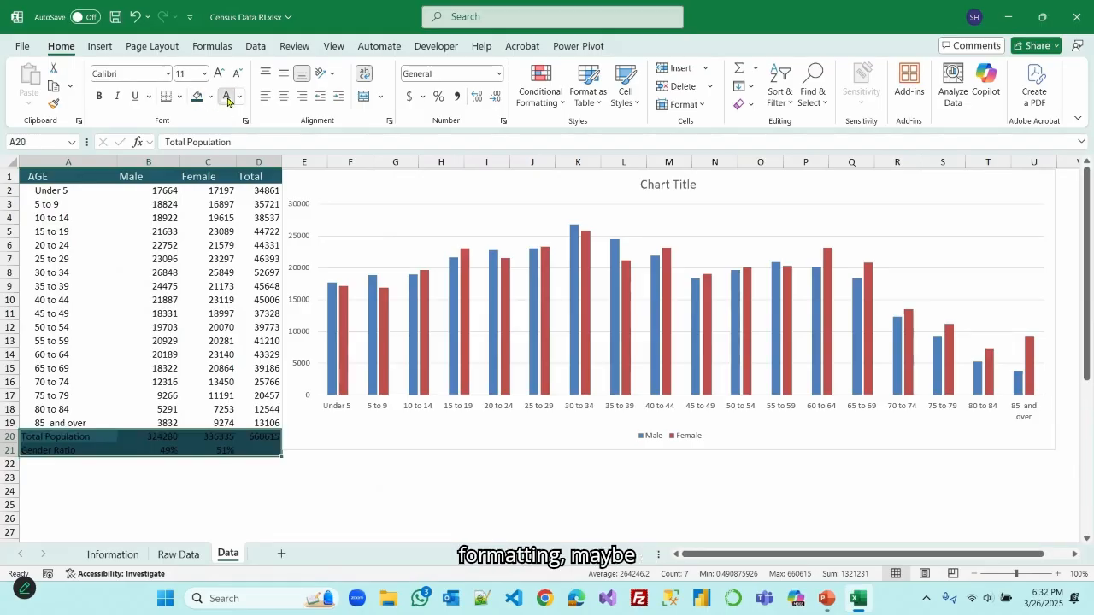
left_click(99, 97)
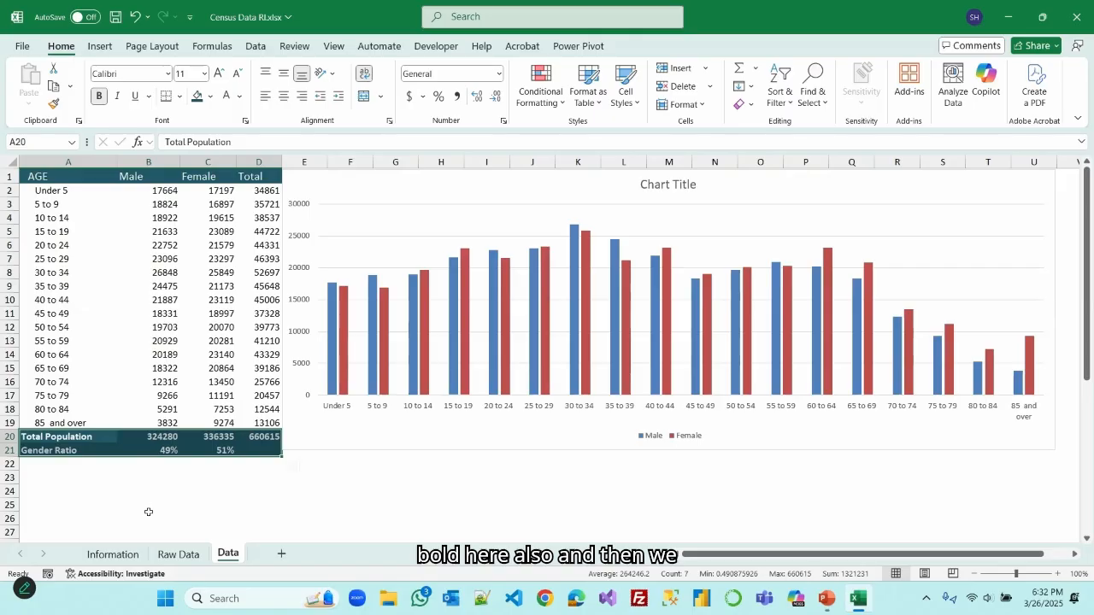
left_click(149, 513)
Step: Apply all borders to the whole table A1:D21
left_click_drag(28, 180, 260, 450)
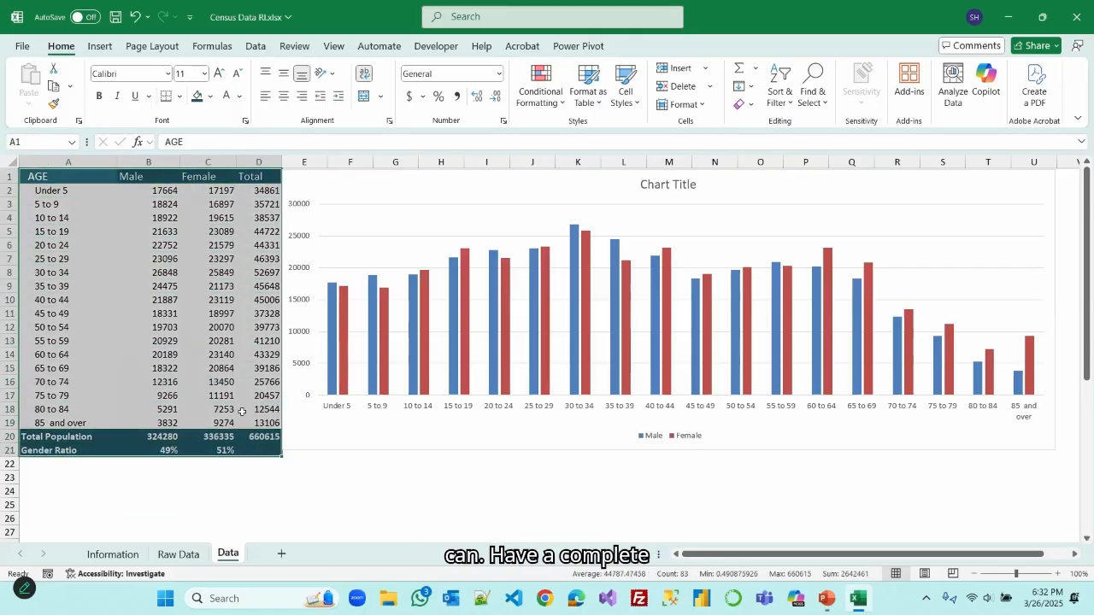
left_click(181, 97)
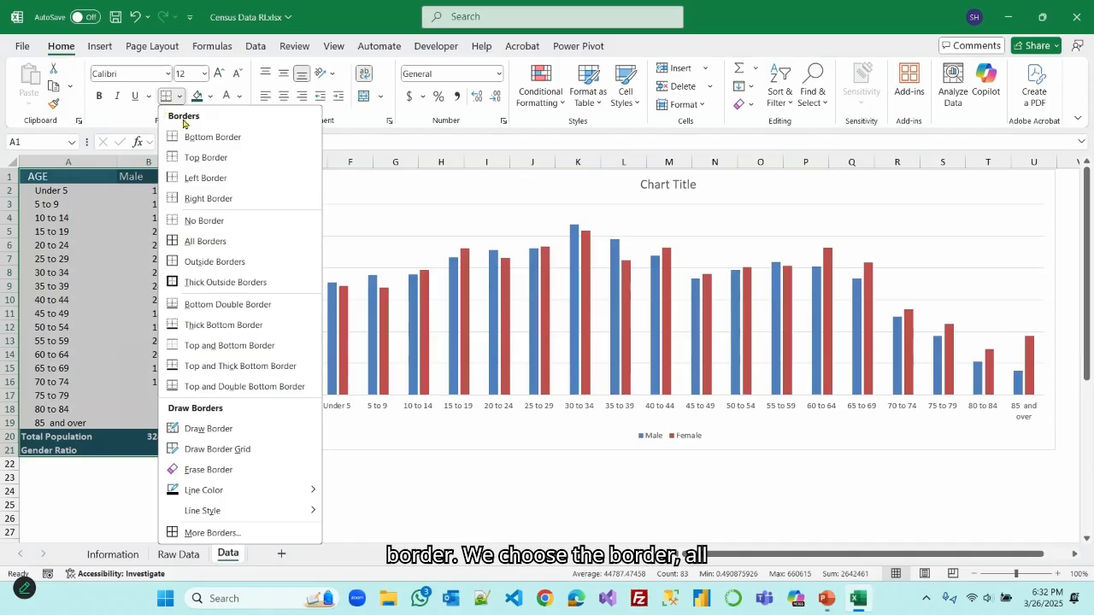
left_click(188, 241)
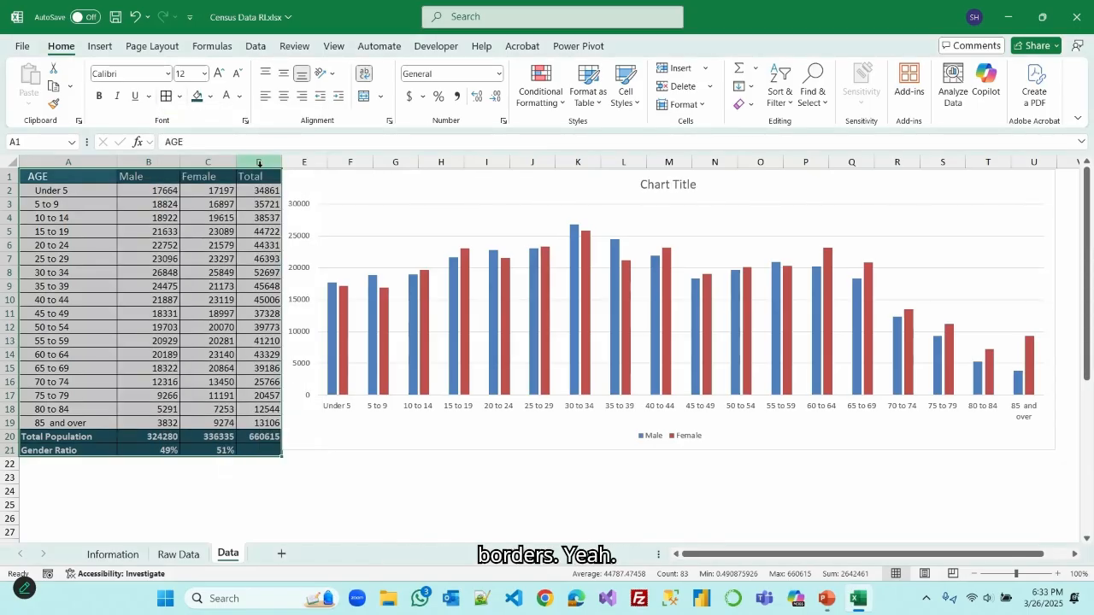
left_click(207, 505)
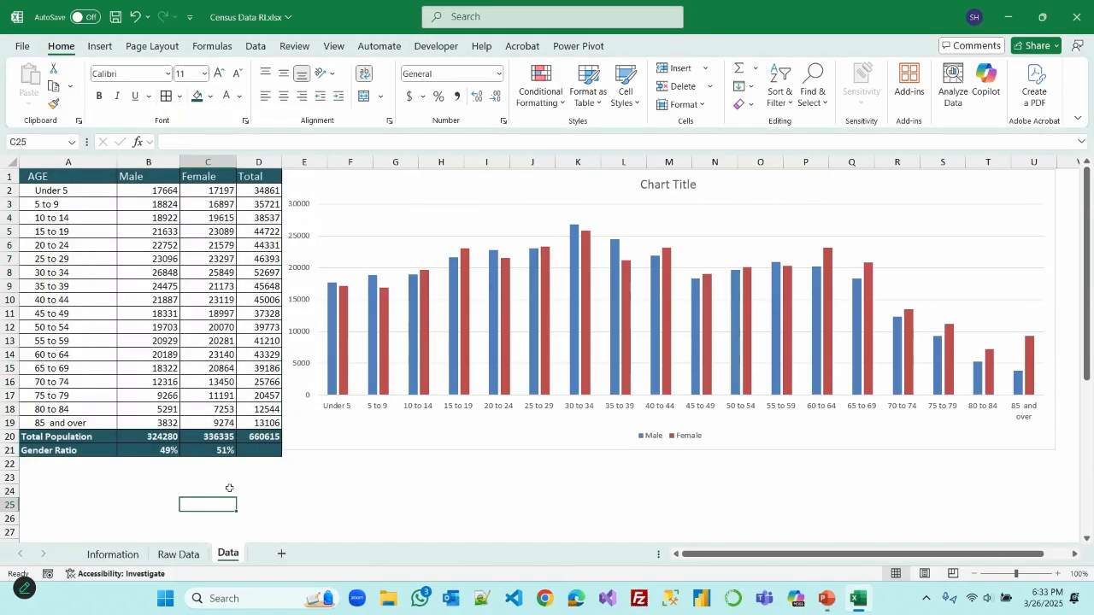
Step: Delete the chart's horizontal gridlines and place its legend at the top
left_click(714, 240)
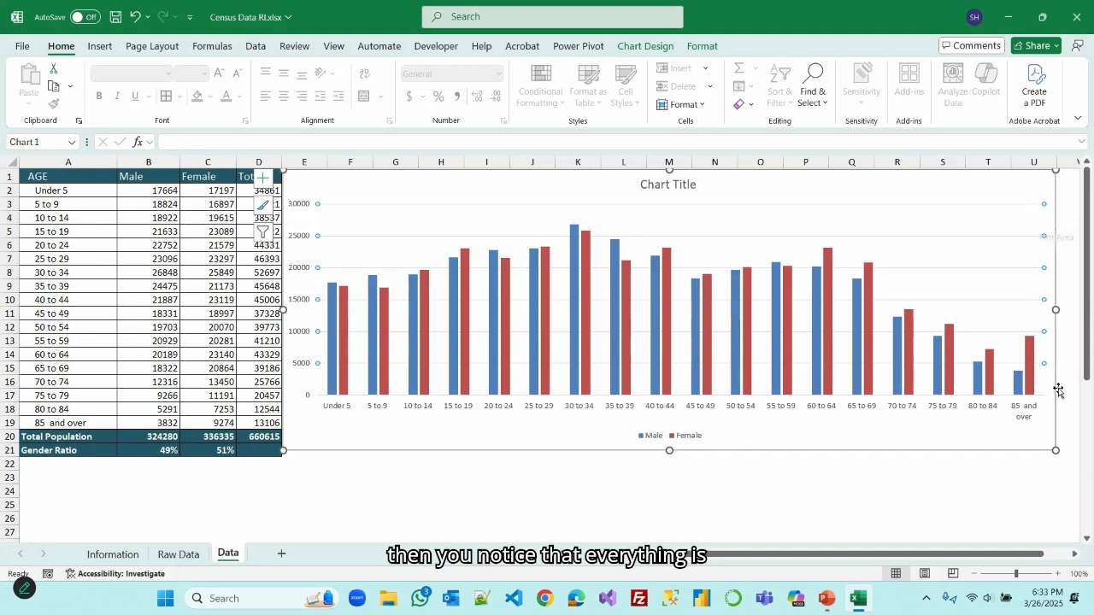
key("Delete")
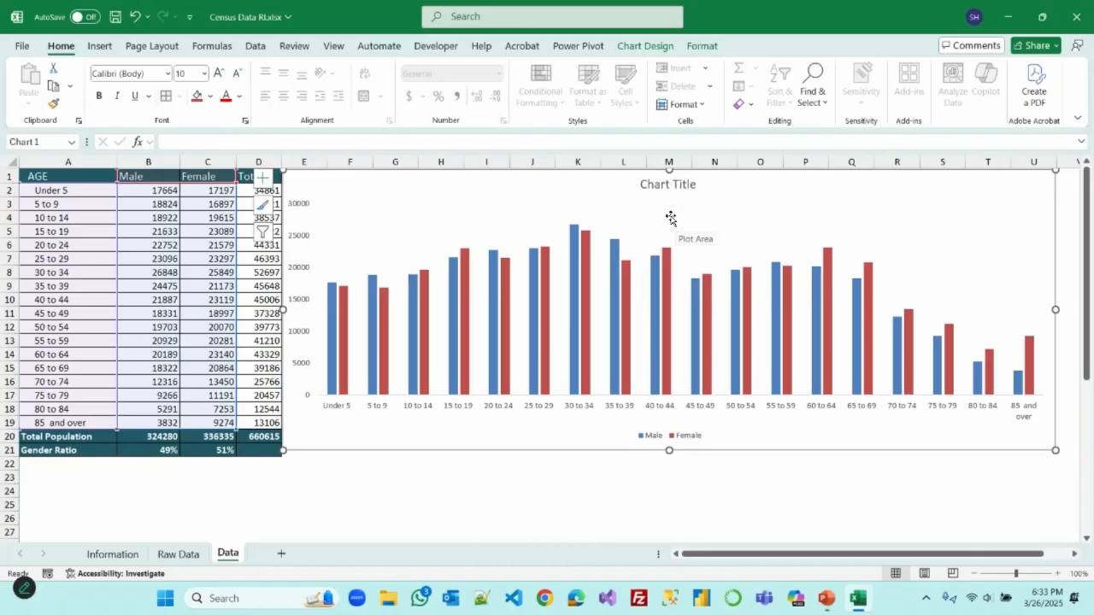
left_click(645, 46)
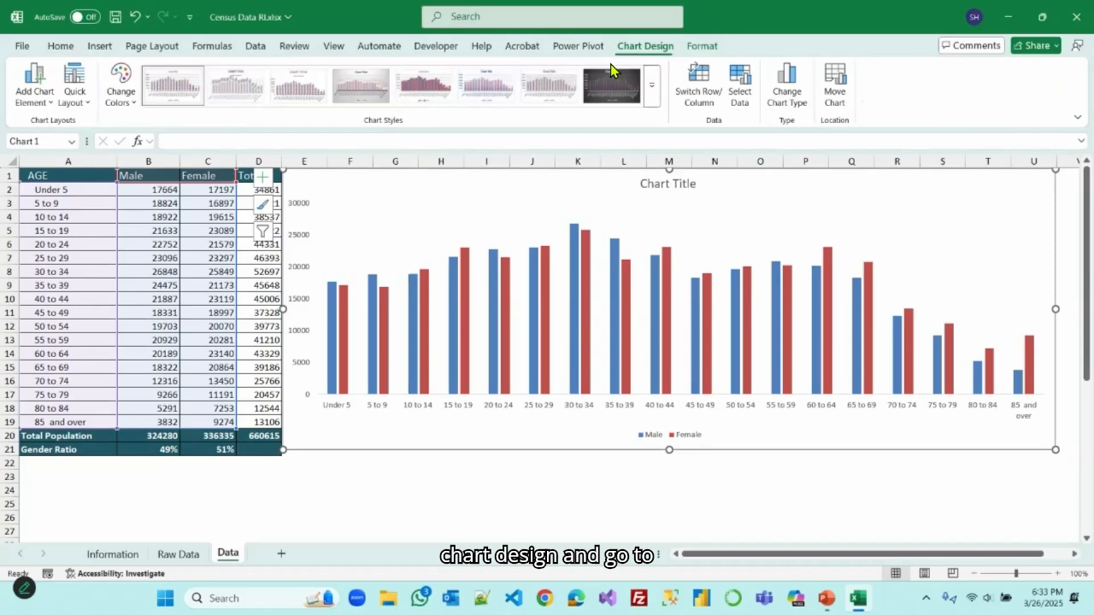
left_click(51, 106)
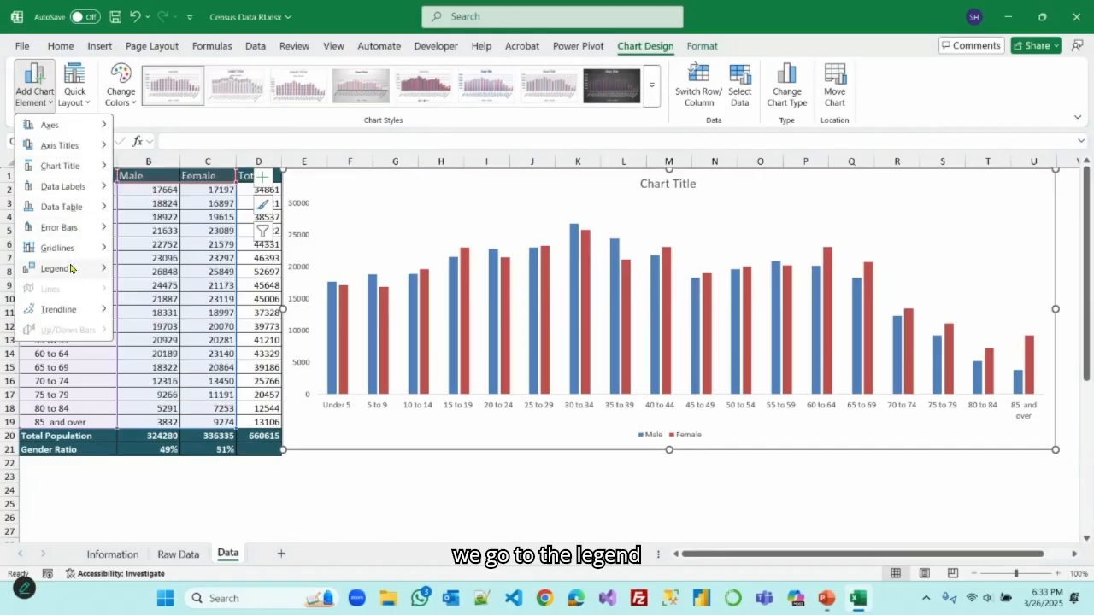
mouse_move(68, 268)
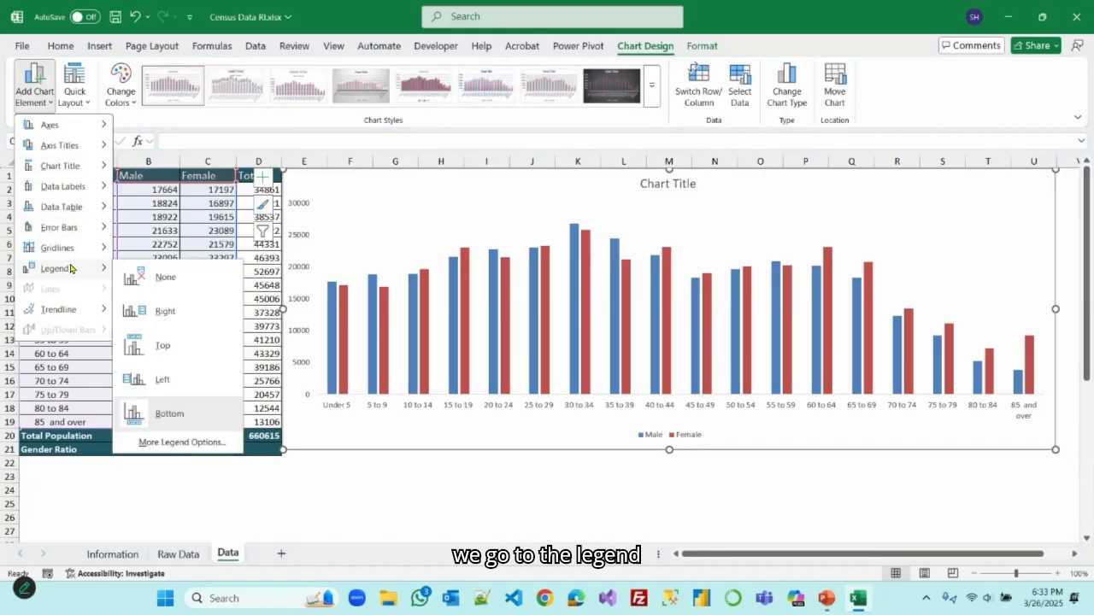
left_click(163, 348)
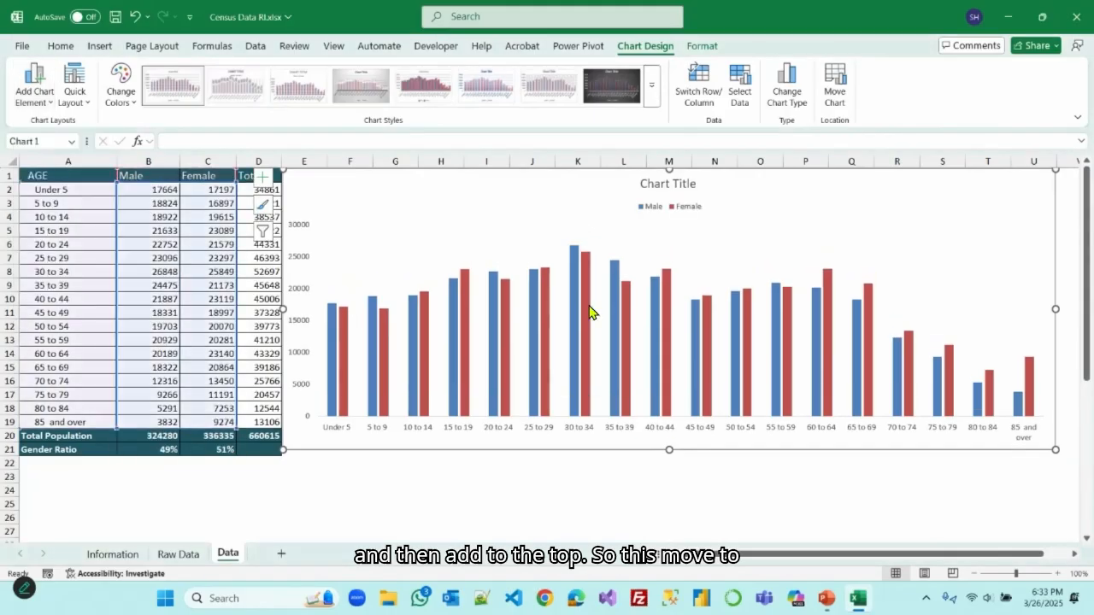
Step: Set the chart title to "Age Gender Distrubution, City of Providence - 2023"
left_click(660, 184)
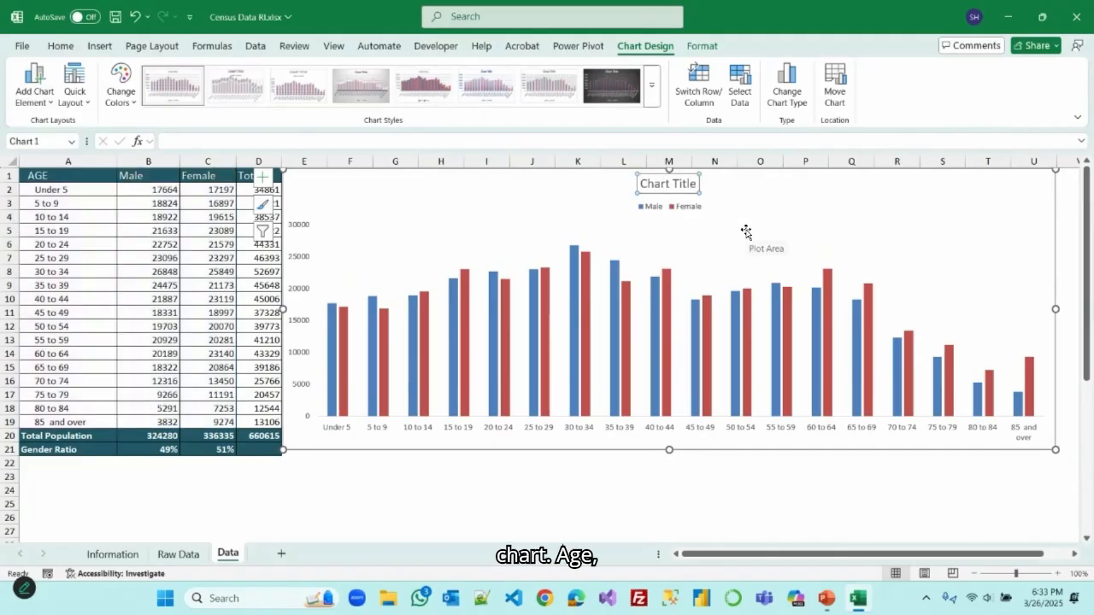
type("Age Ge")
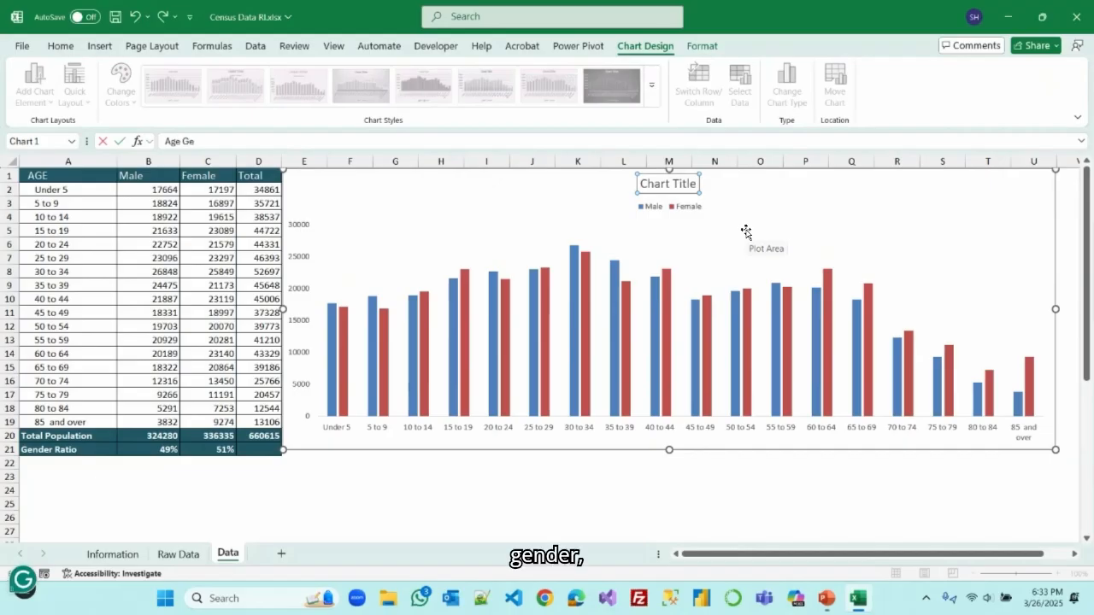
type("nder Di")
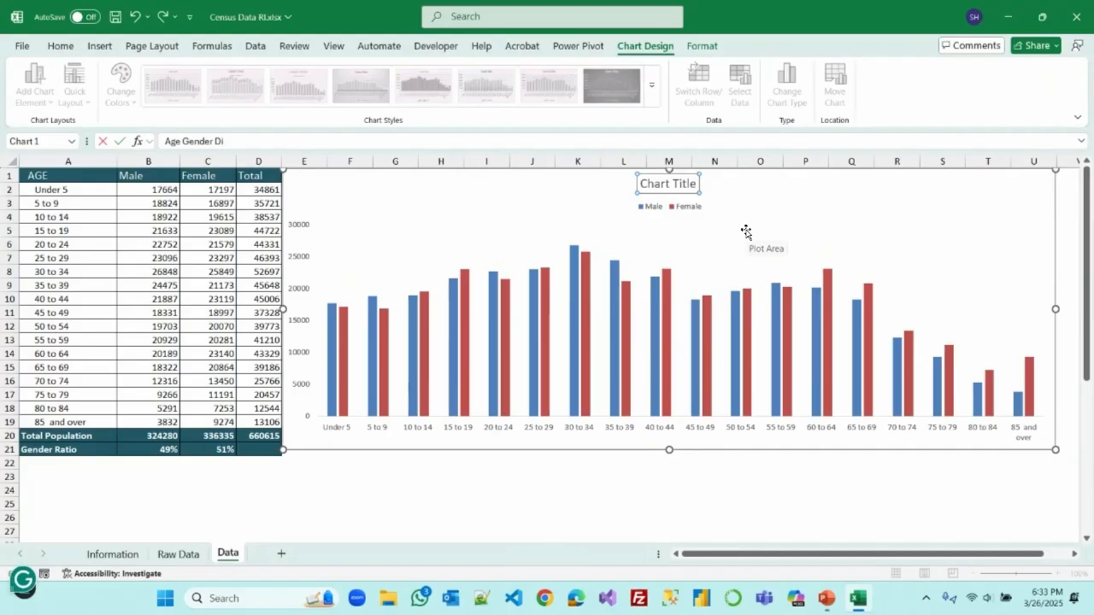
type("strubution, City")
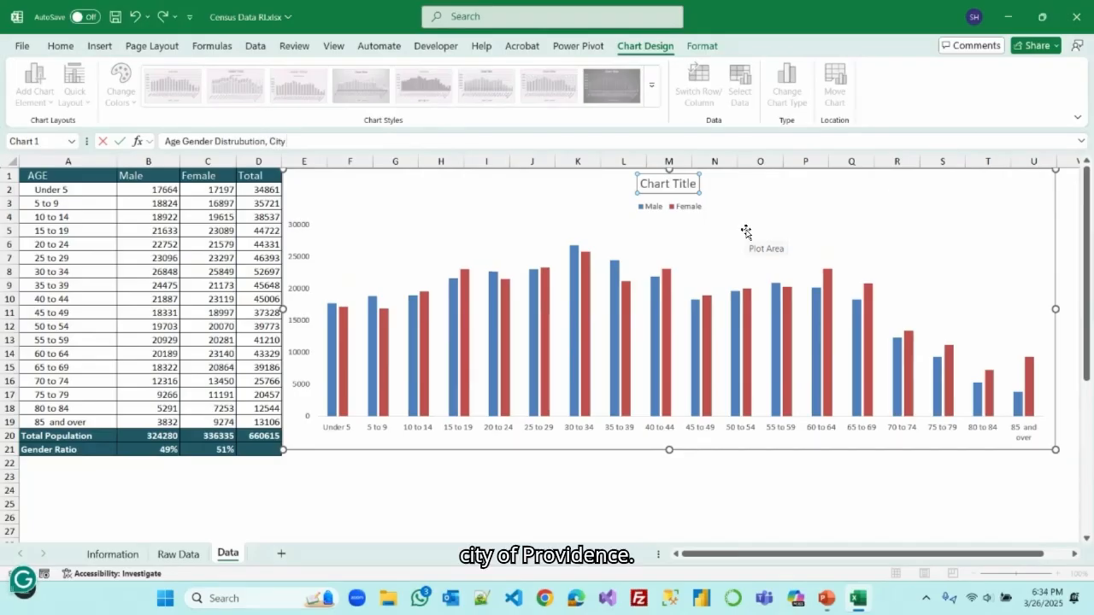
type(" of Prov")
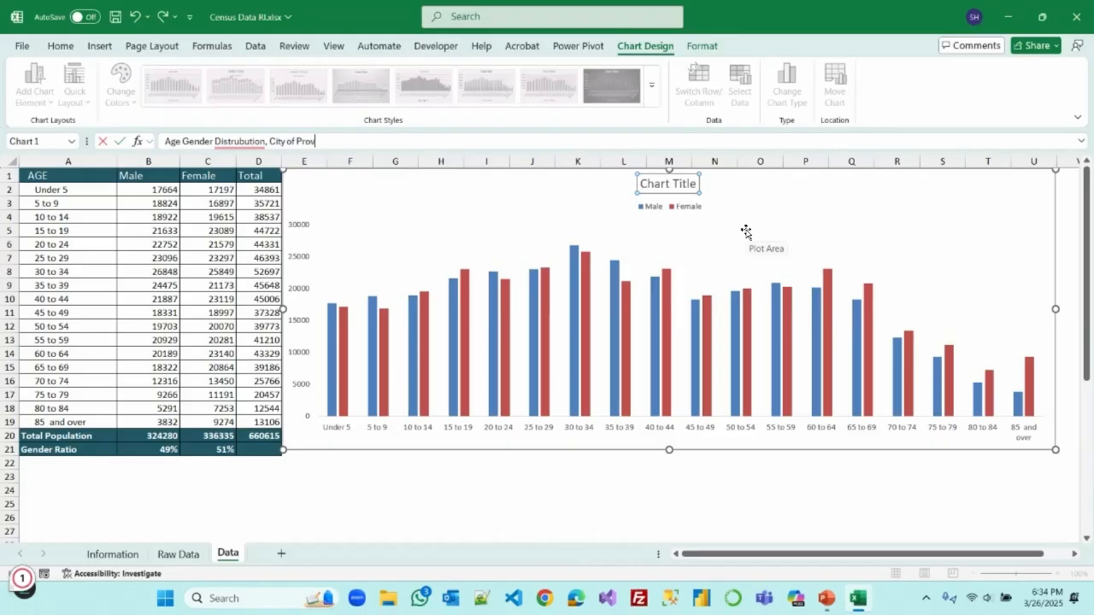
type("idence - 2023")
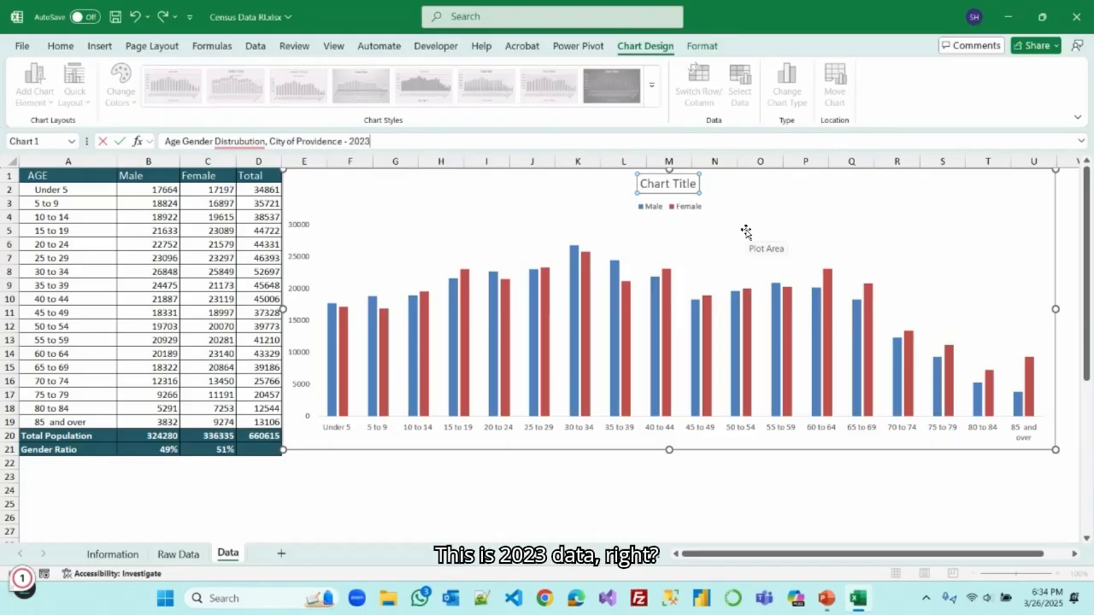
key("Return")
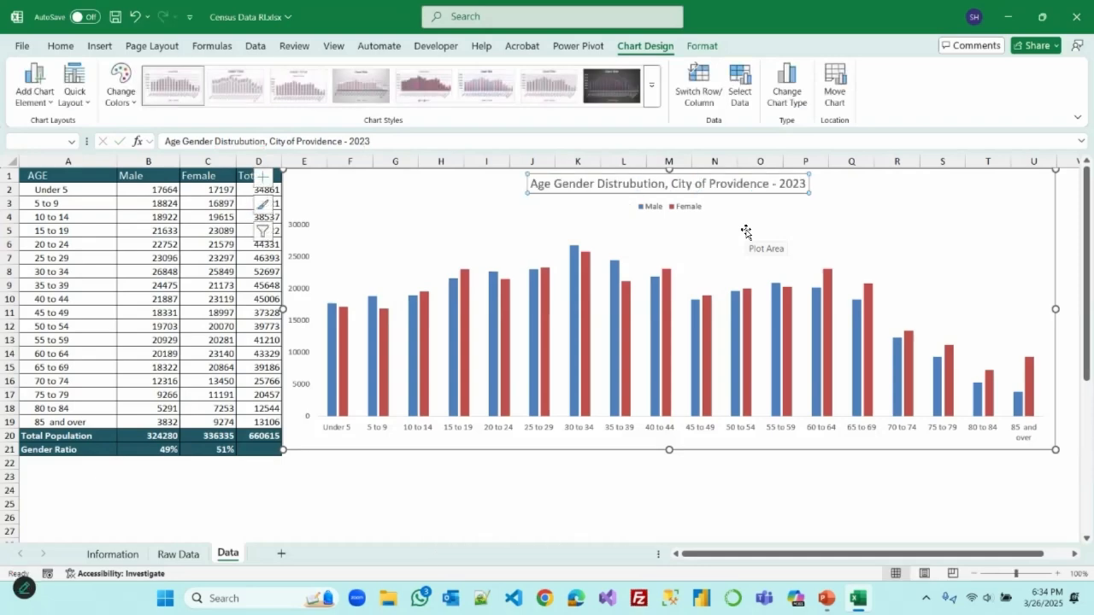
Step: Make the chart title and the age group labels on the horizontal axis bold
left_click(58, 46)
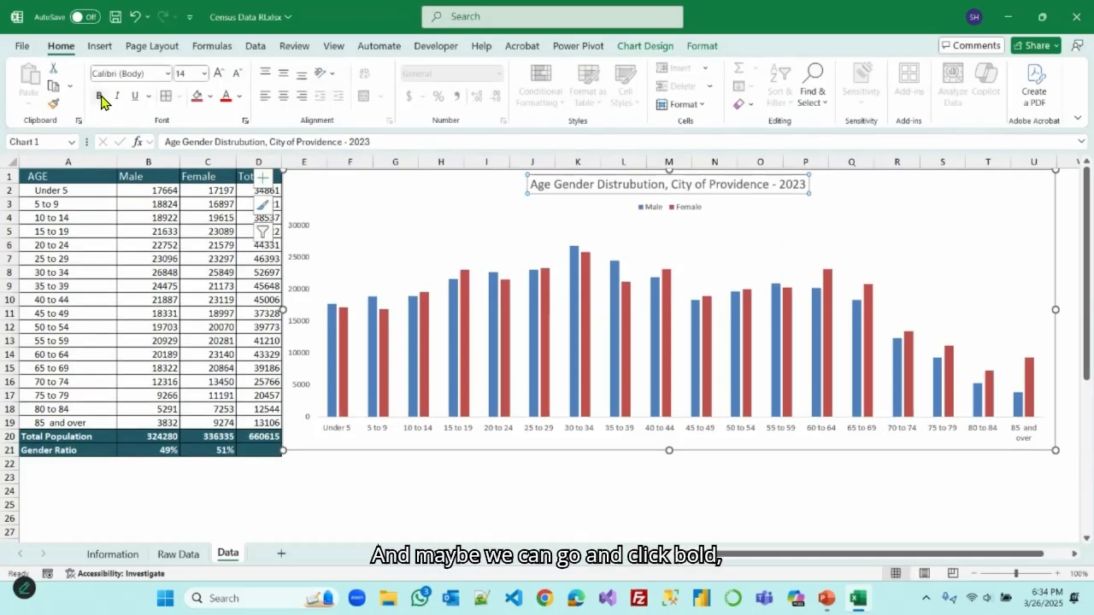
left_click(98, 96)
left_click(407, 433)
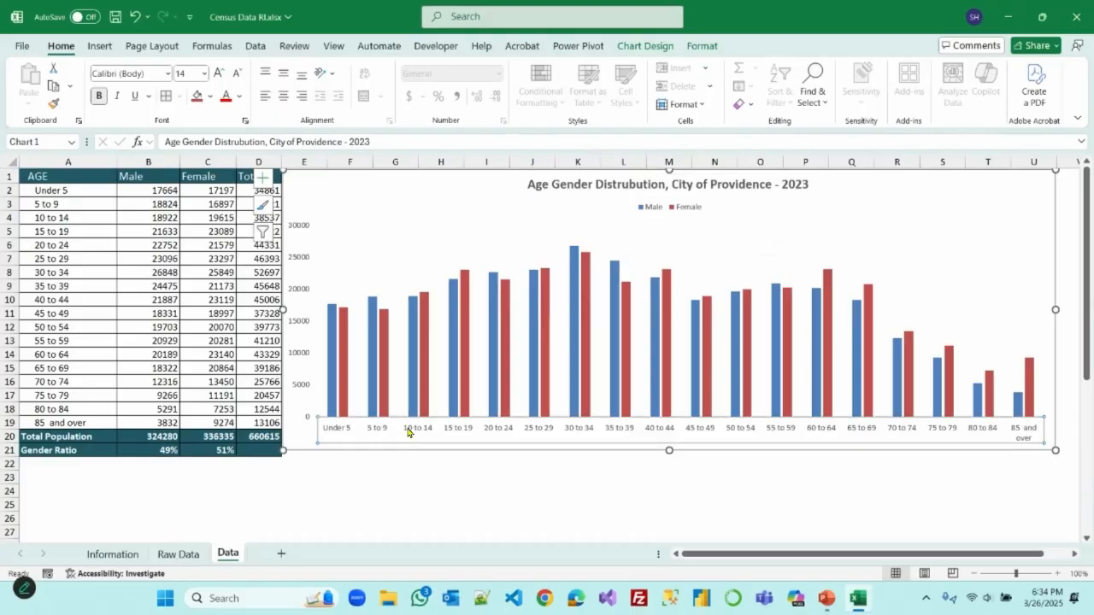
left_click(98, 96)
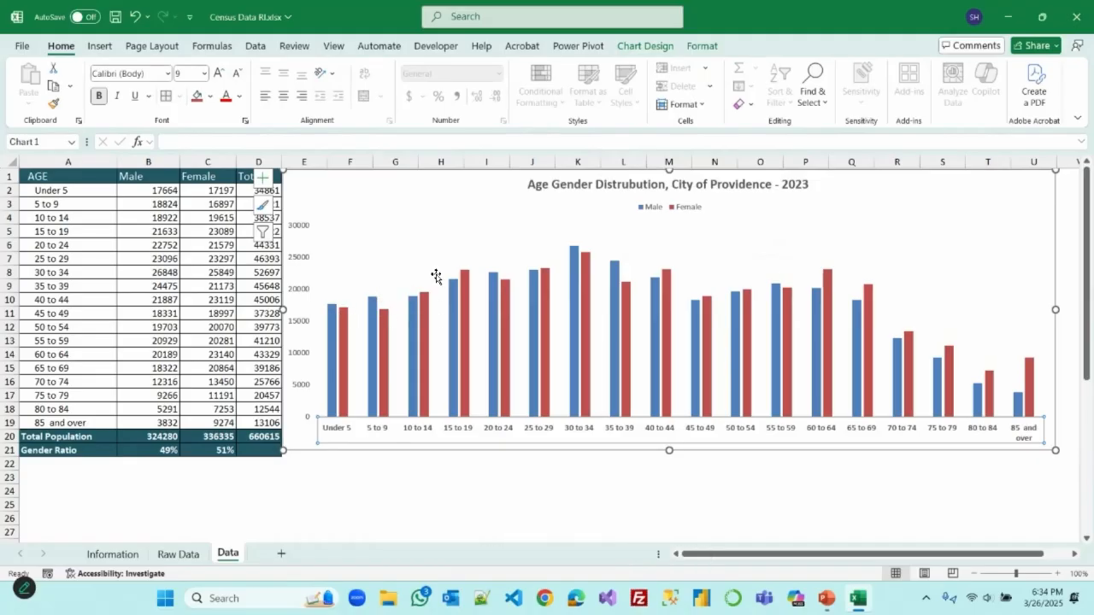
Step: Move the chart slightly down so it sits beside rows 1 to 21 of the table
left_click(1051, 207)
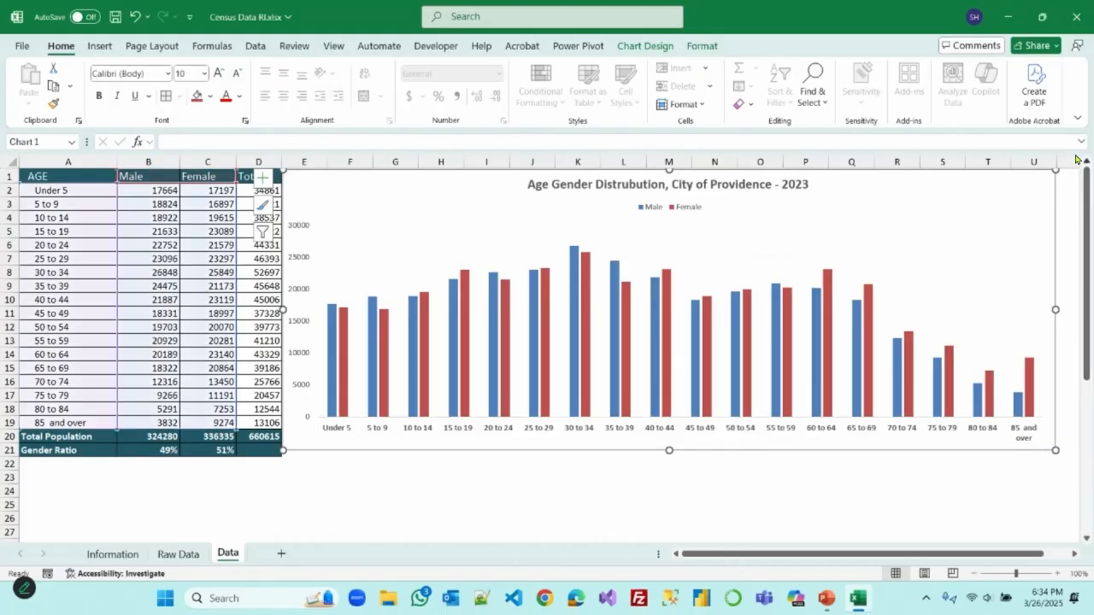
left_click(957, 491)
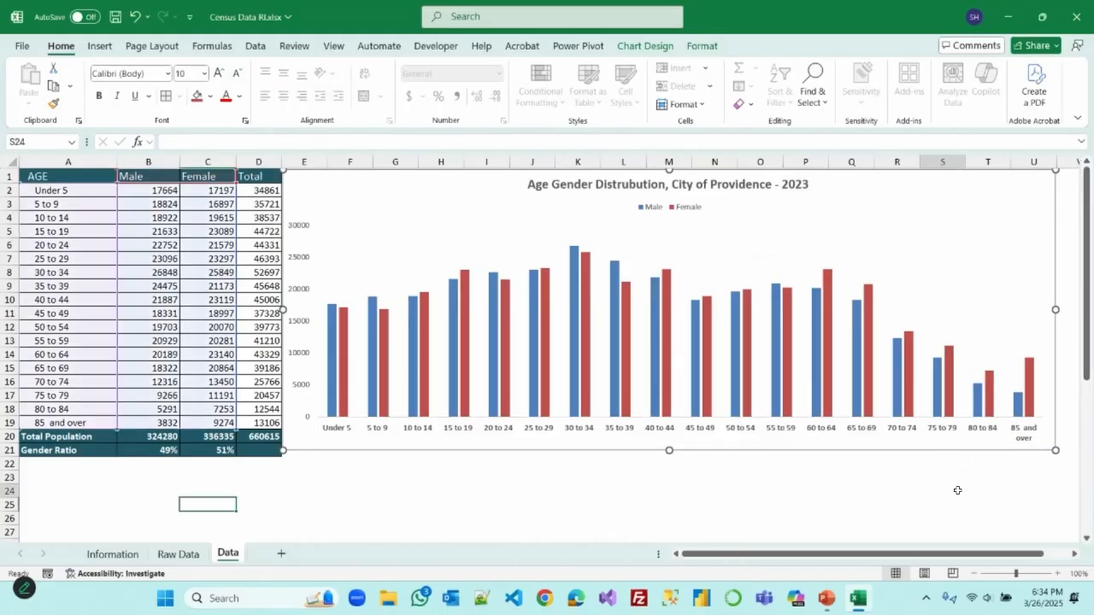
left_click(292, 448)
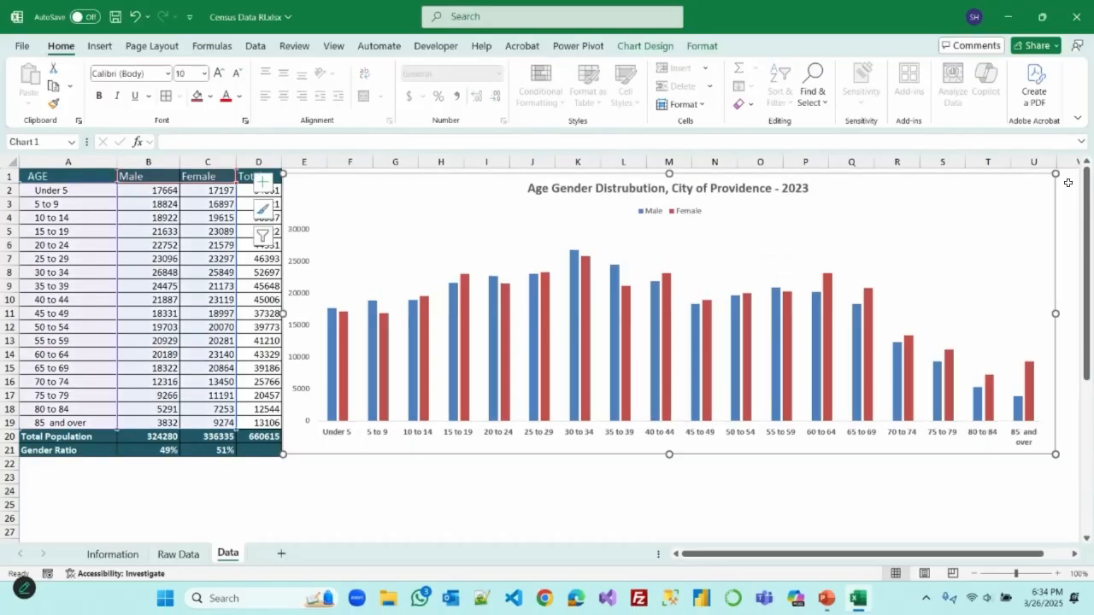
Step: Add Outside End data labels to both chart series and delete the vertical axis
left_click(647, 48)
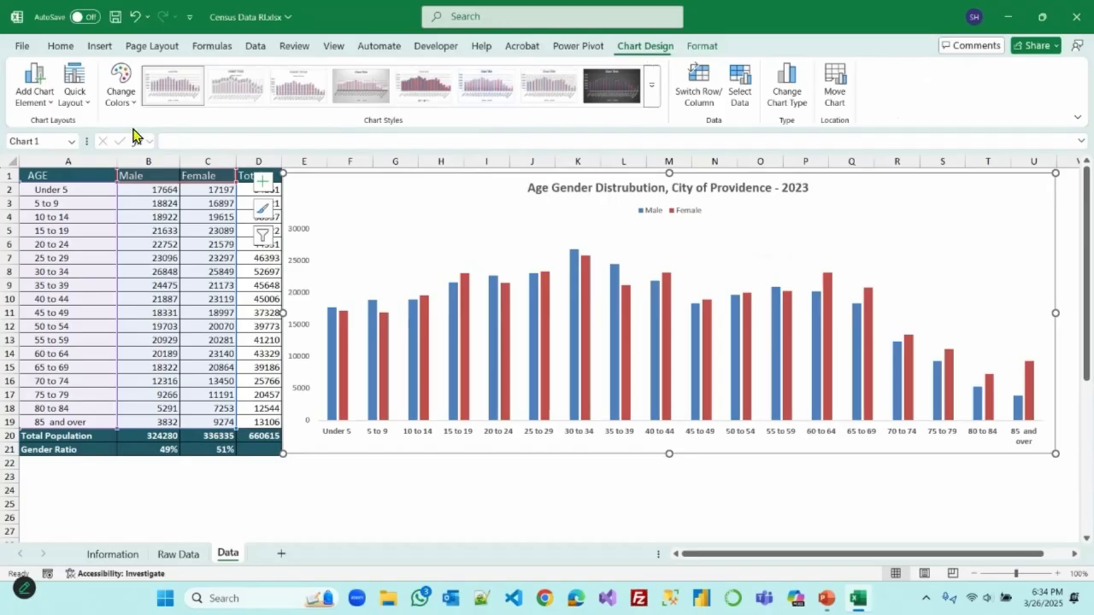
left_click(49, 101)
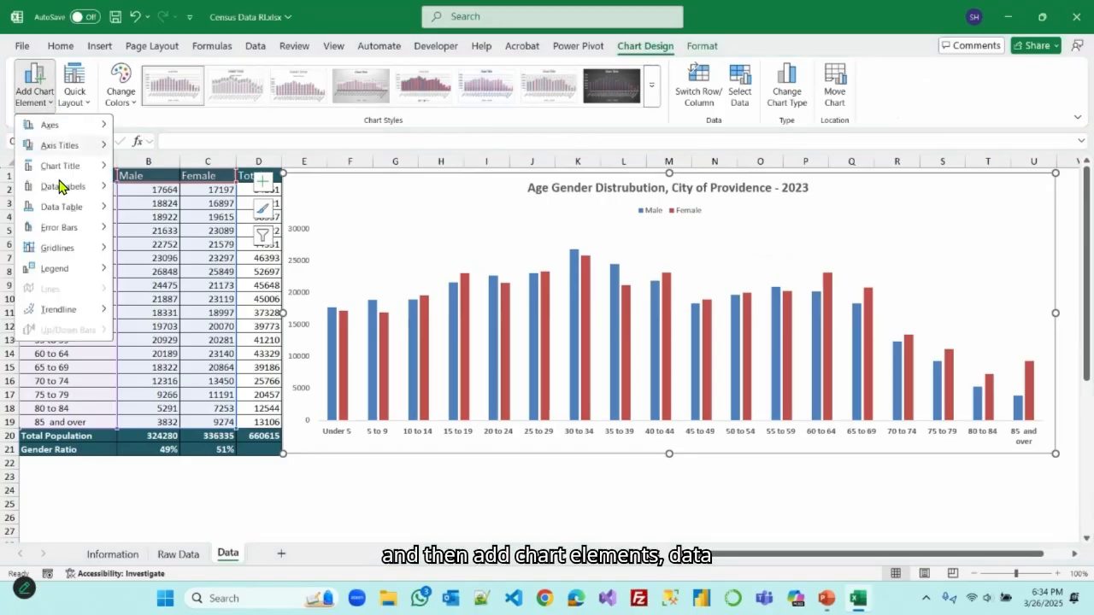
mouse_move(93, 187)
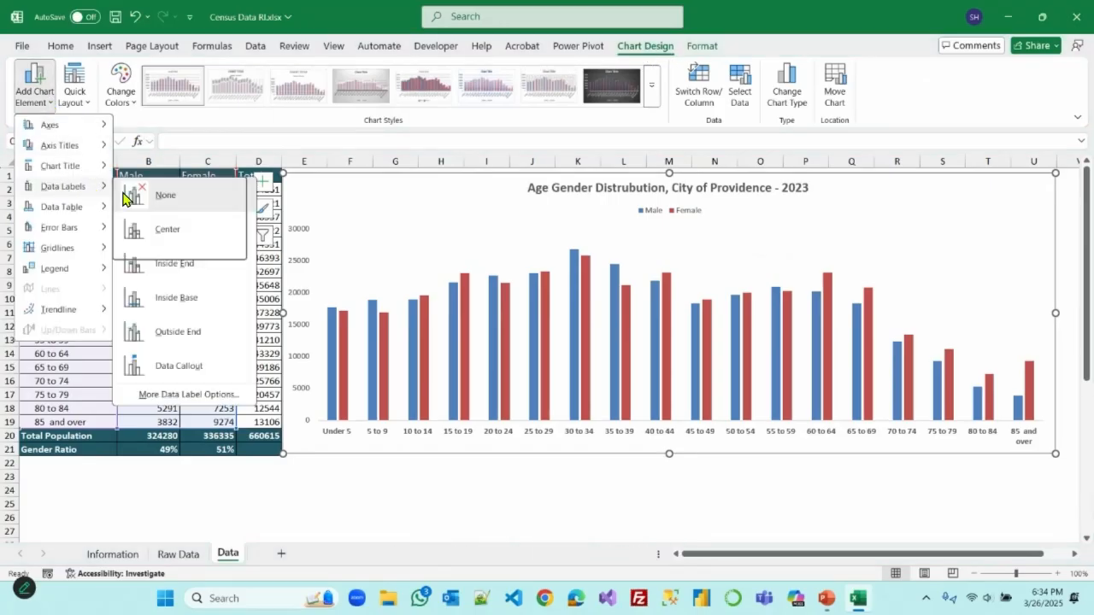
left_click(179, 340)
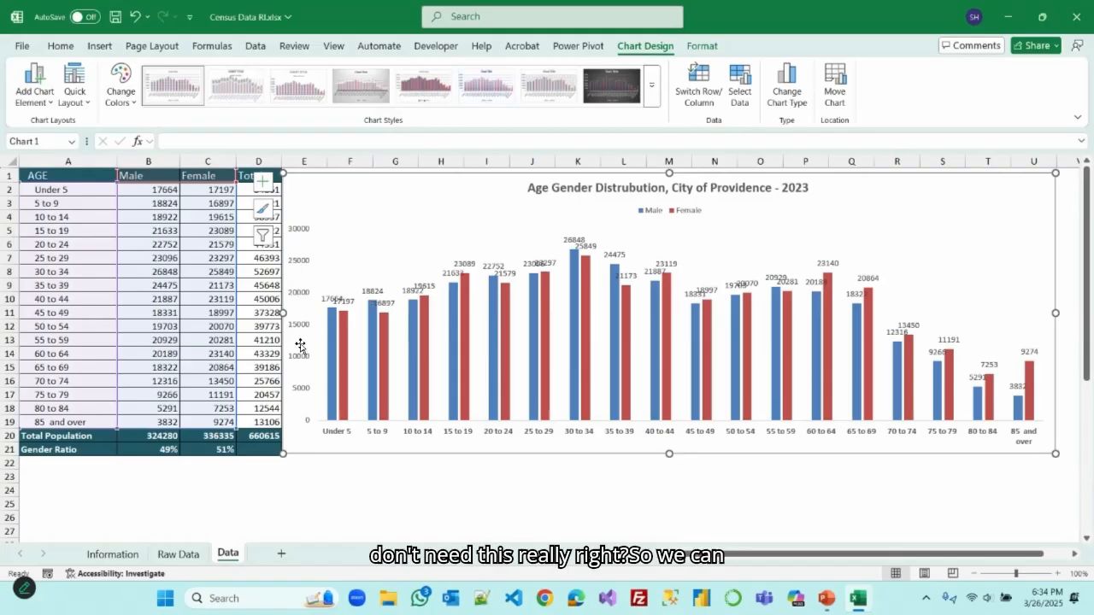
left_click(295, 265)
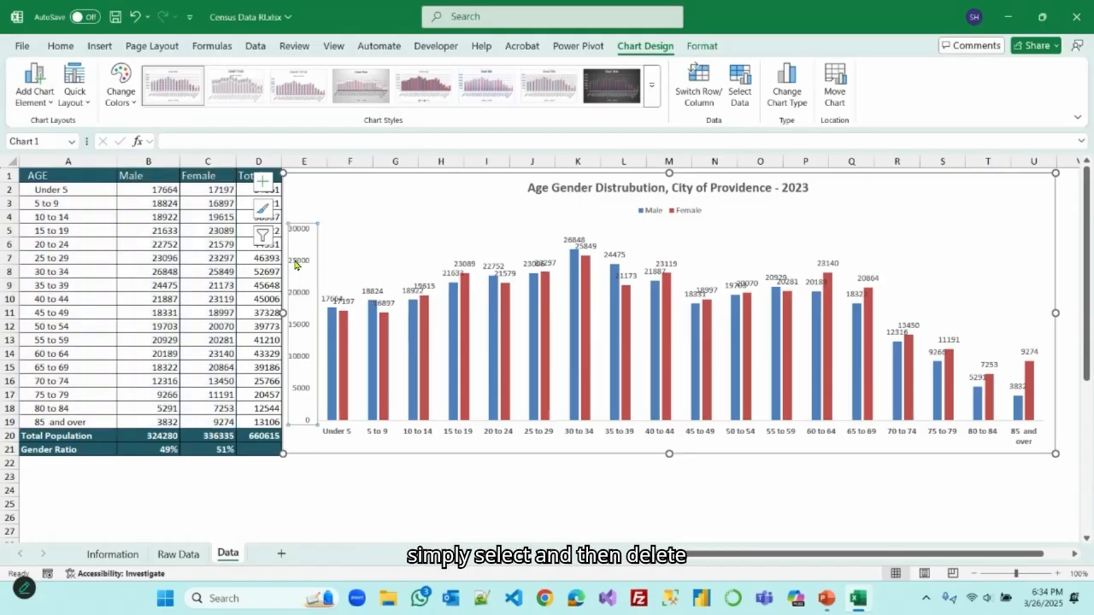
key("Delete")
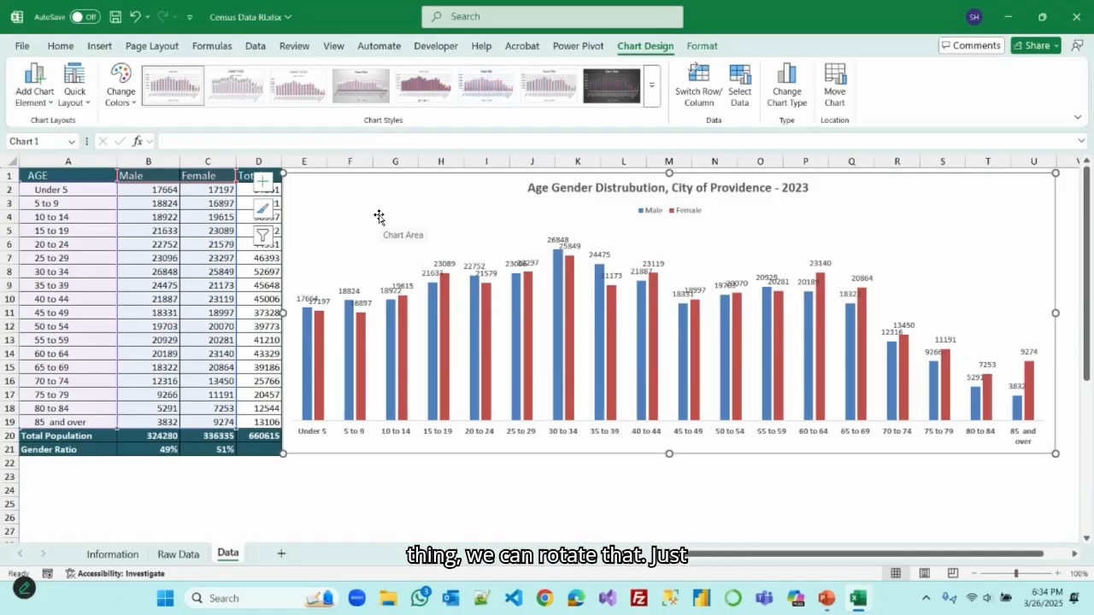
Step: Rotate the text of the Male series data labels by 270°
left_click(295, 300)
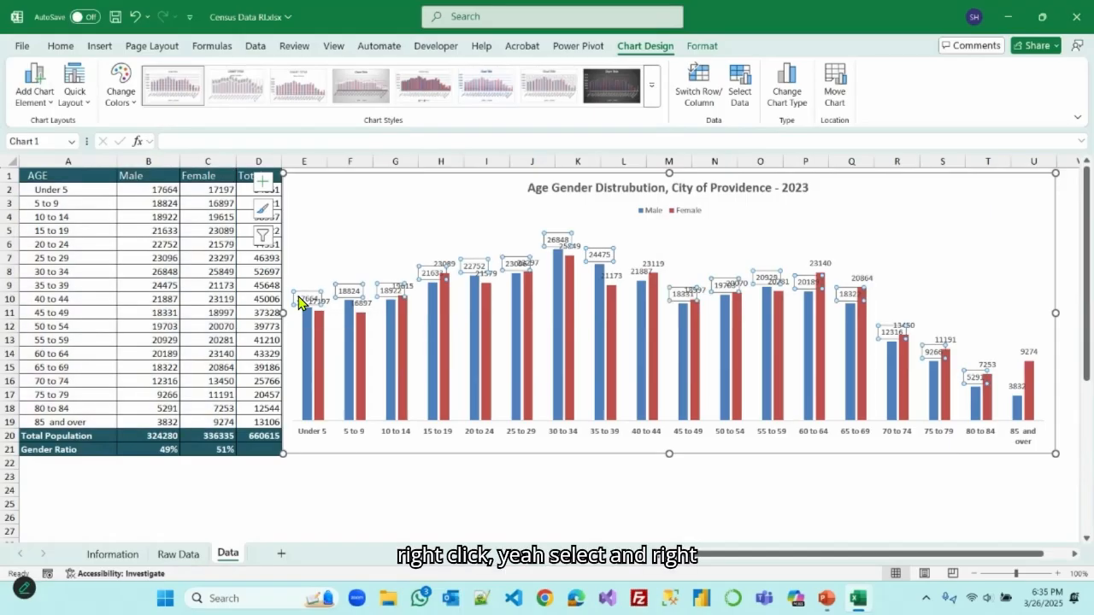
right_click(299, 303)
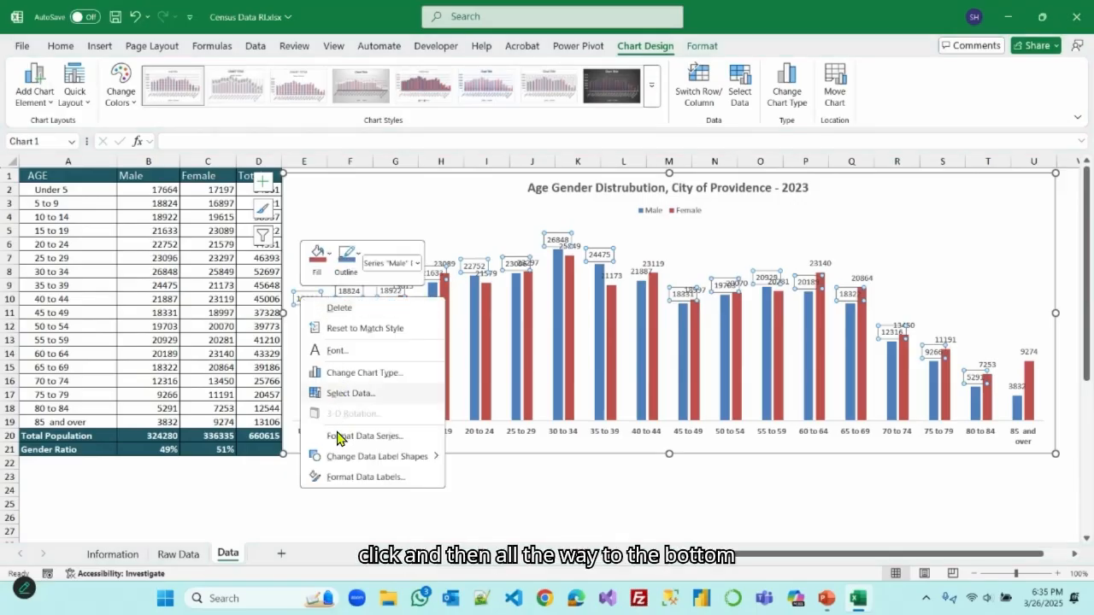
left_click(387, 481)
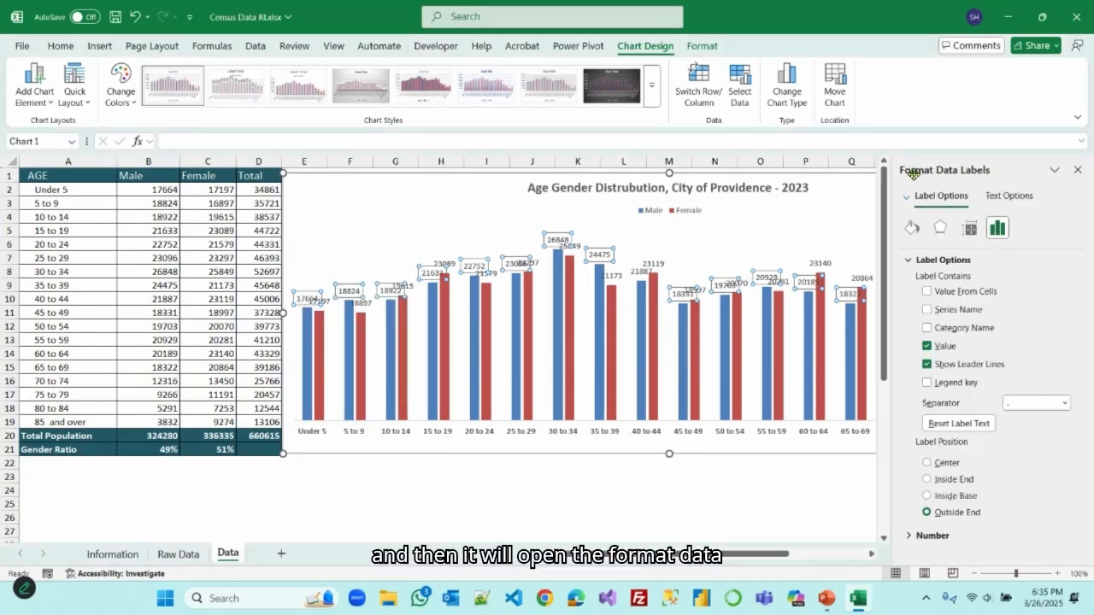
left_click(1010, 196)
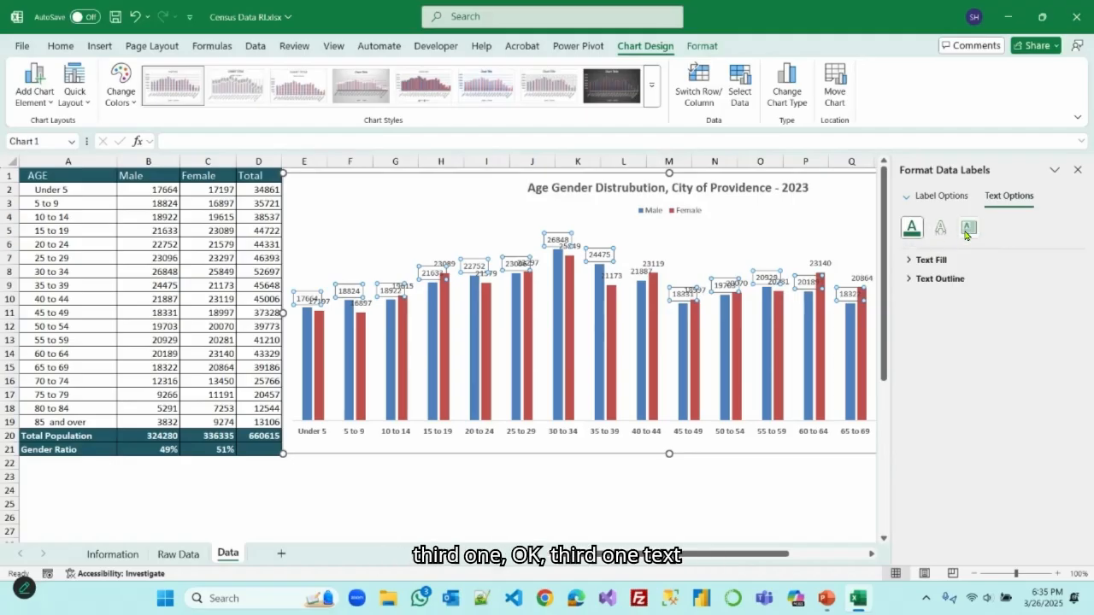
left_click(969, 229)
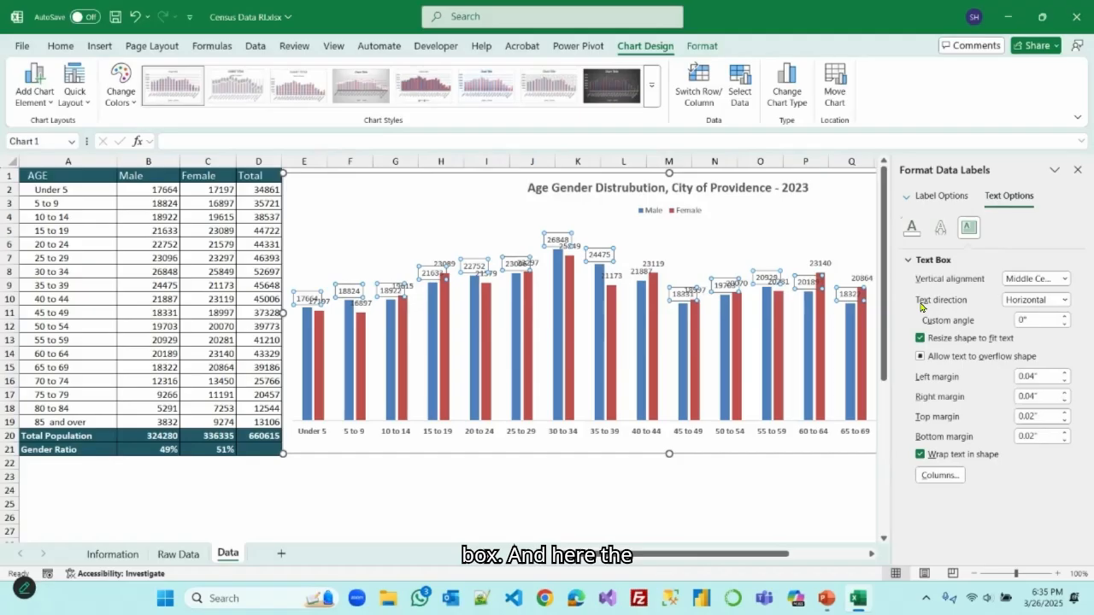
left_click(1065, 300)
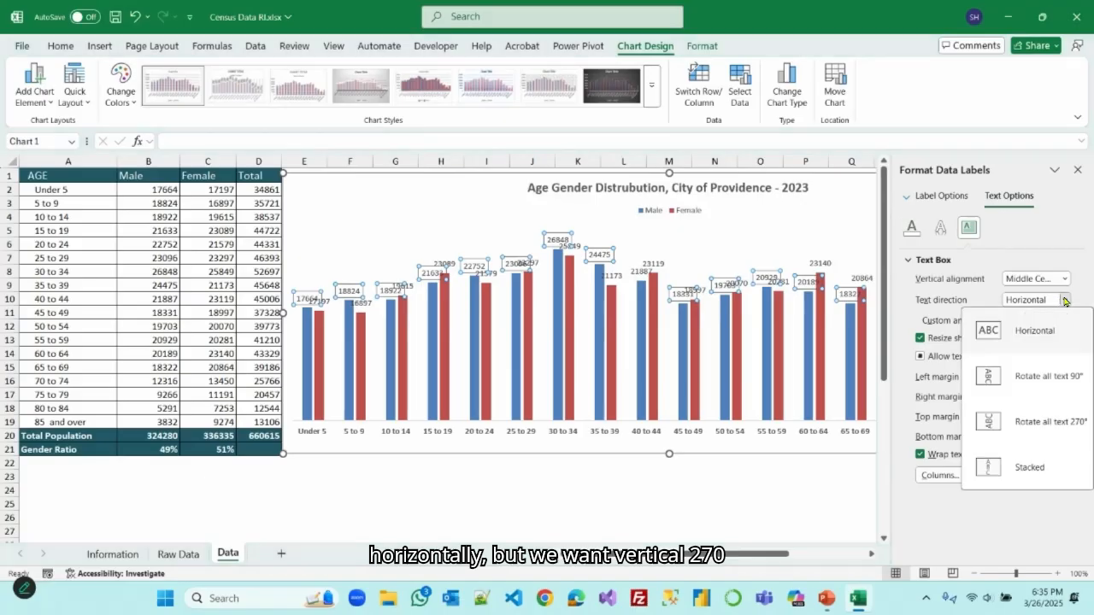
left_click(1068, 422)
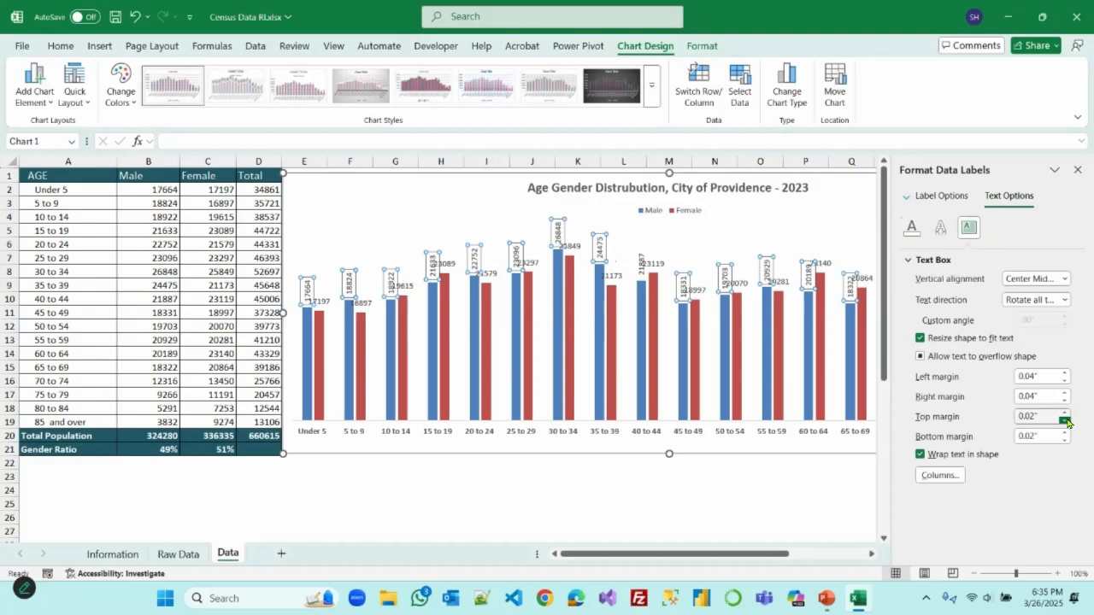
Step: Rotate the text of the Female series data labels by 270° and close the label formatting options
left_click(322, 302)
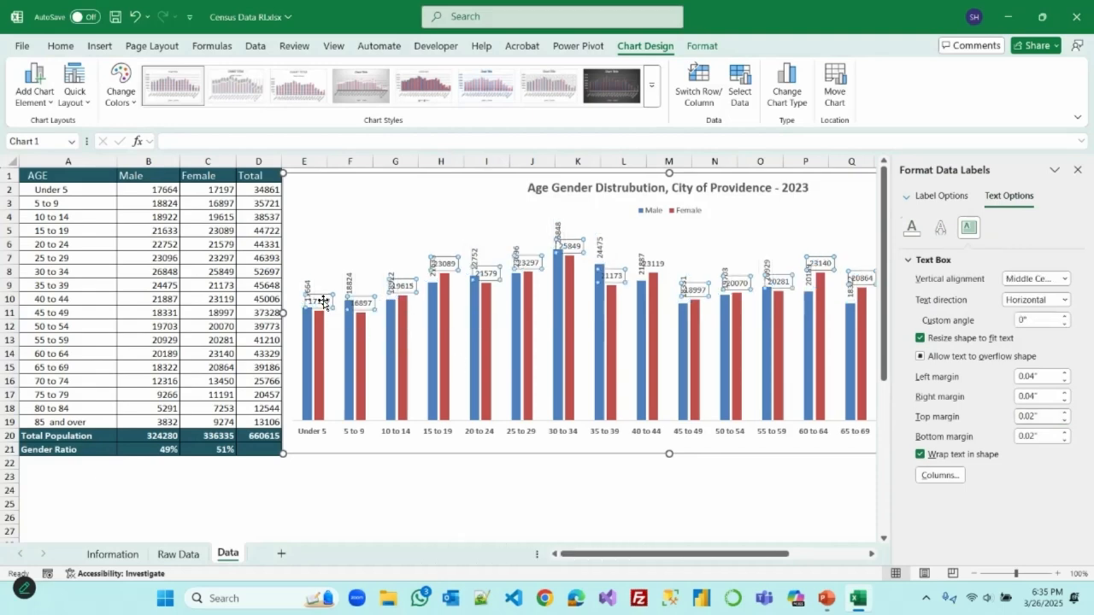
left_click(1064, 301)
left_click(1044, 420)
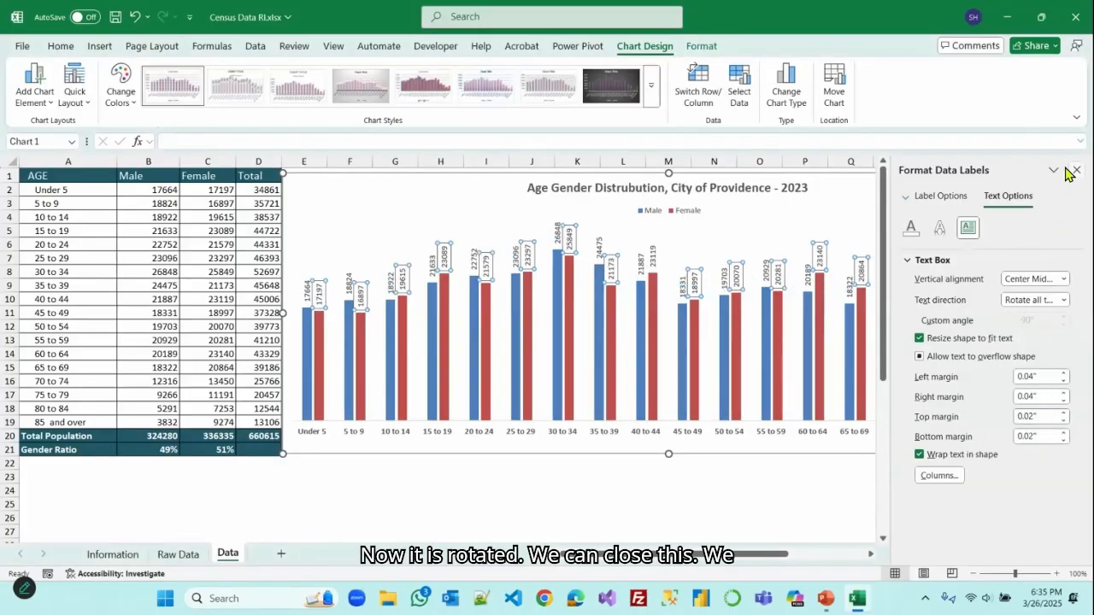
left_click(1076, 170)
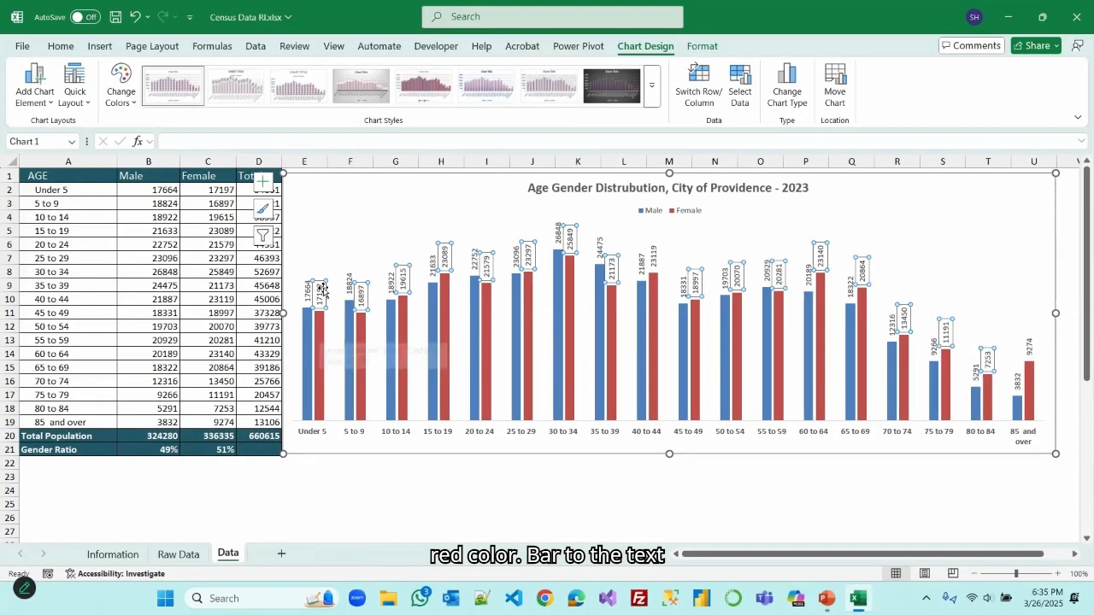
Step: Make the Female data labels bold and red, and the Male data labels bold and blue, matching their columns
left_click(61, 46)
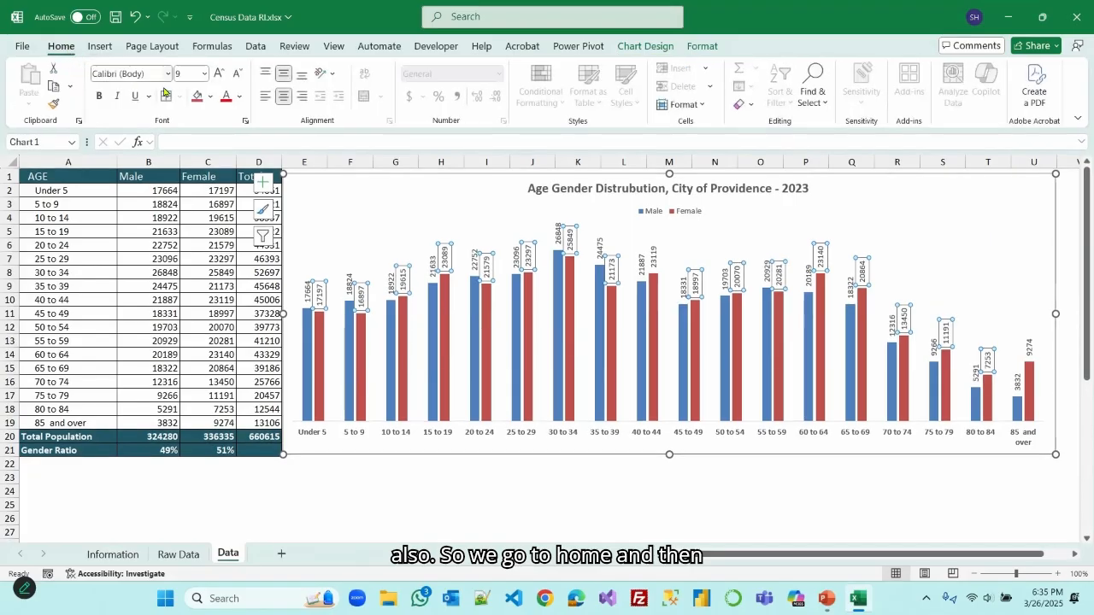
left_click(225, 98)
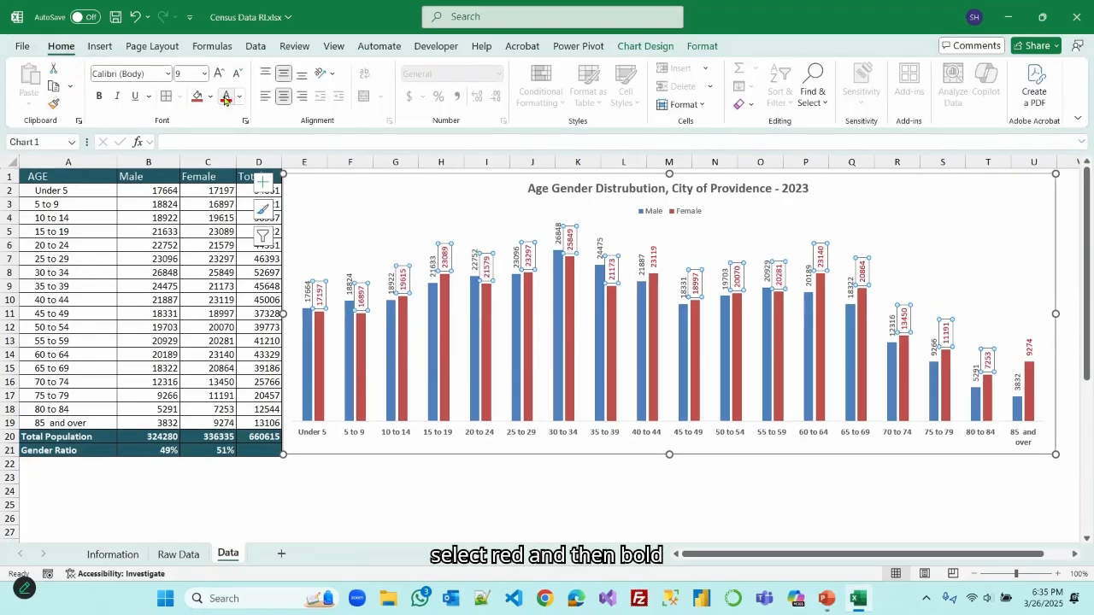
left_click(306, 295)
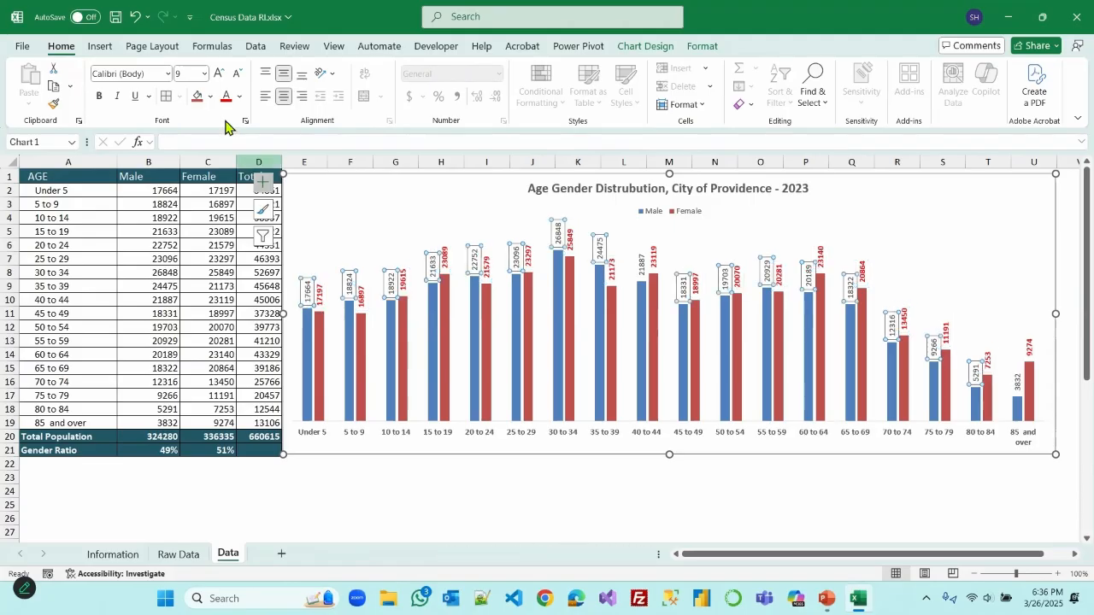
left_click(240, 97)
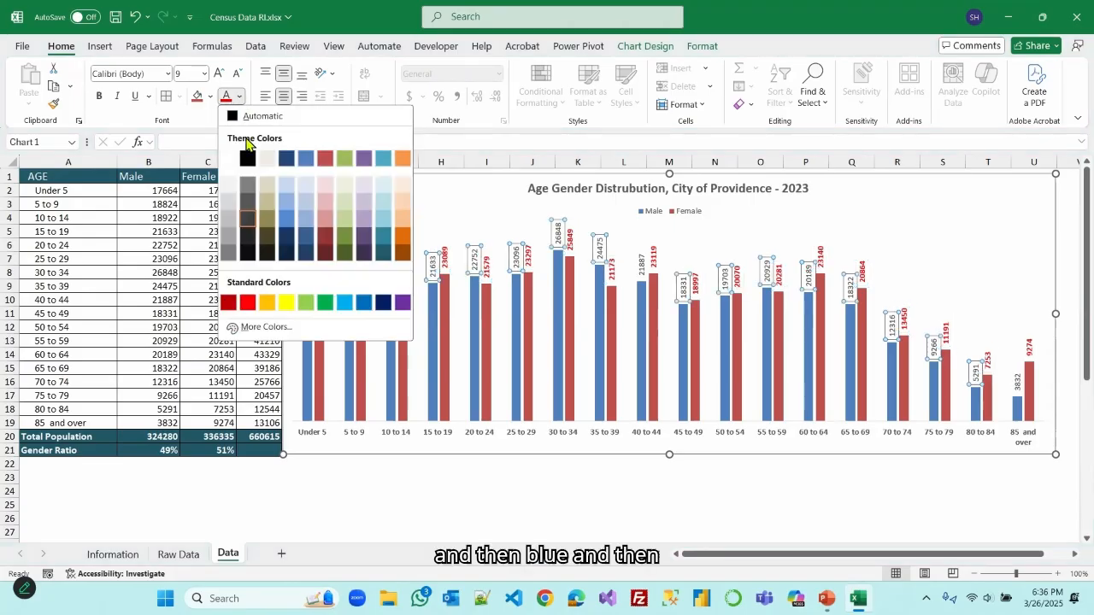
left_click(364, 301)
left_click(99, 97)
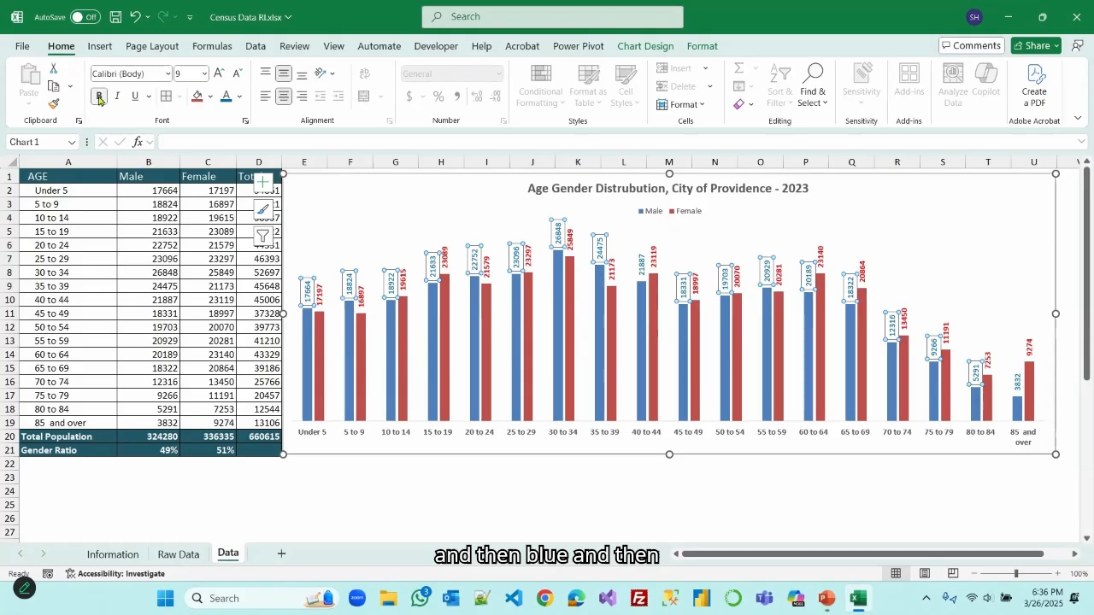
left_click(480, 502)
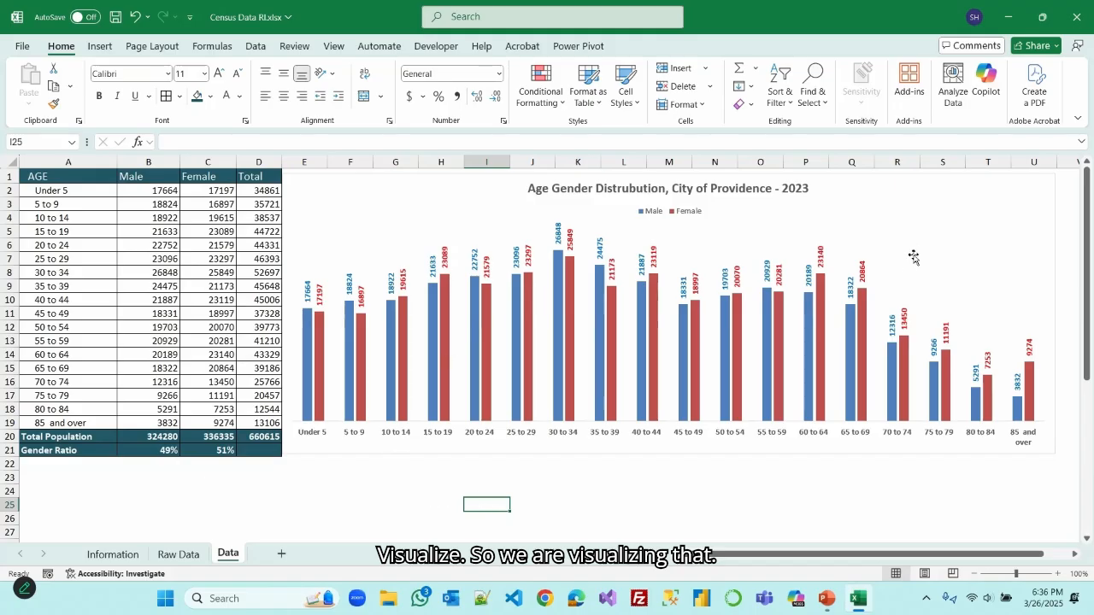
Step: Compare the male and female columns across the age groups, including 30 to 34, 55 to 59, and 85 and over
left_click(939, 484)
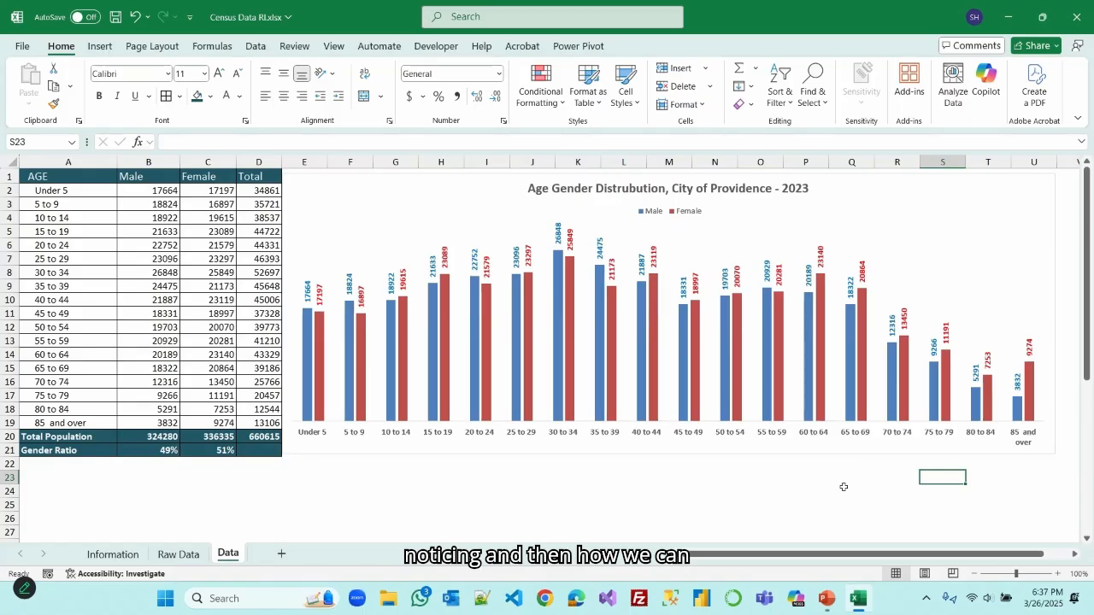
left_click(770, 480)
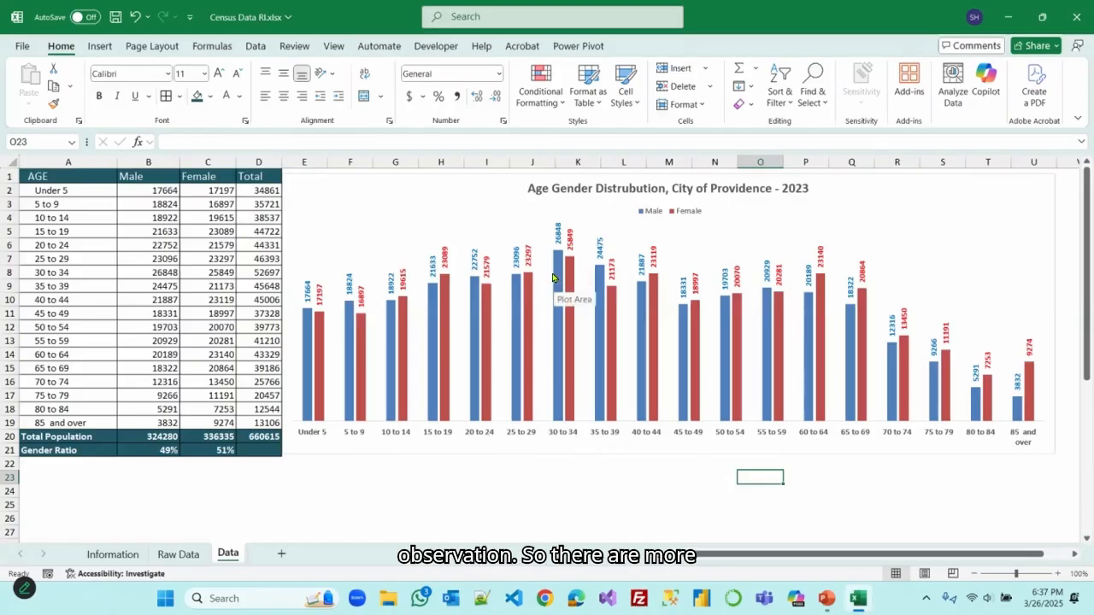
mouse_move(564, 279)
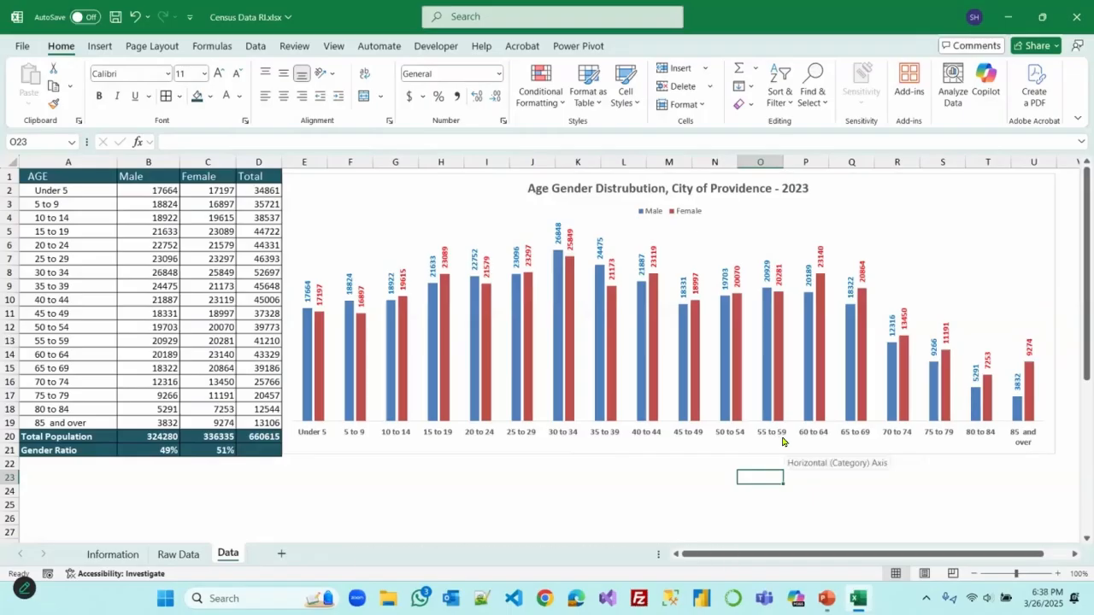
mouse_move(776, 297)
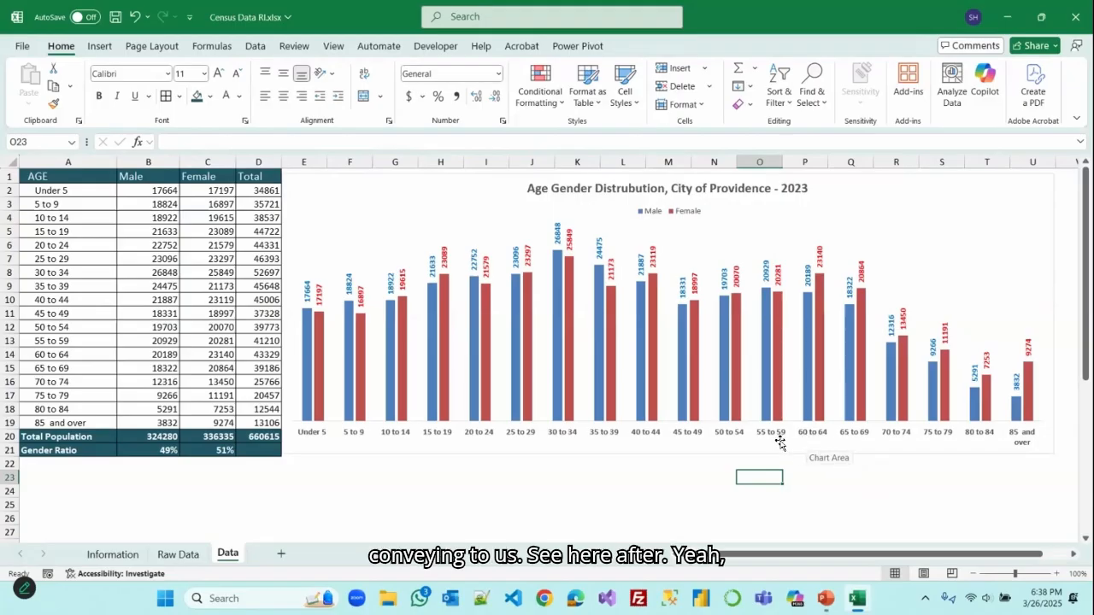
left_click(895, 506)
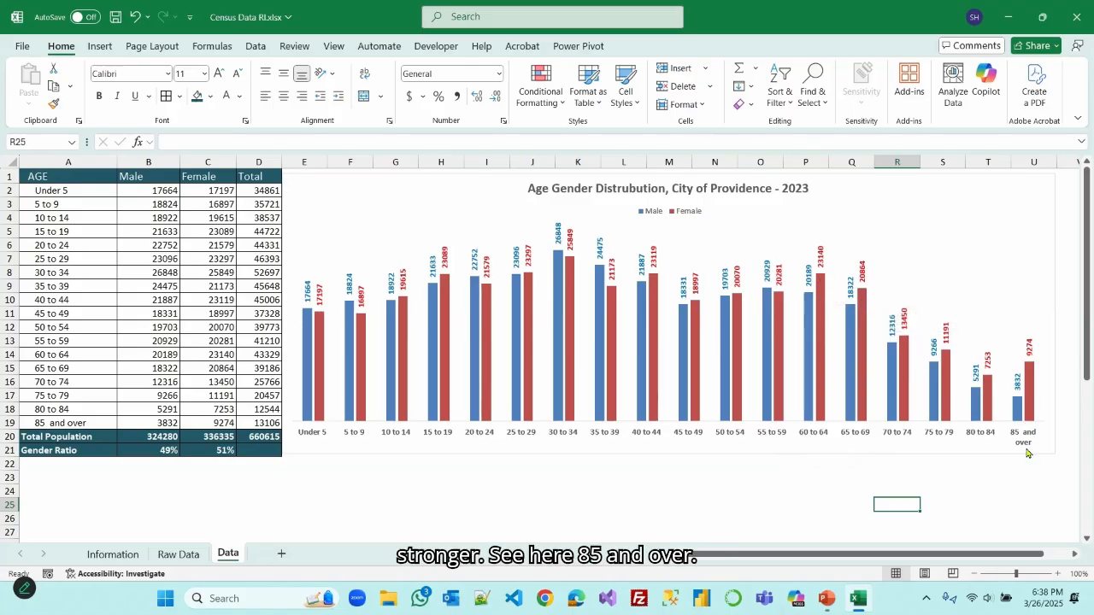
mouse_move(1017, 406)
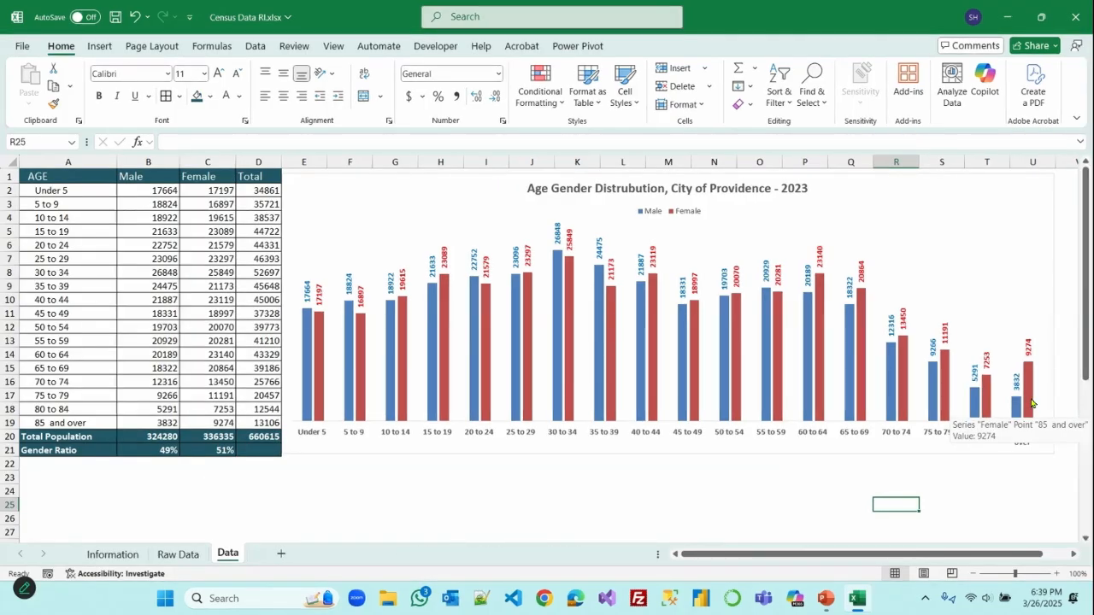
left_click(712, 498)
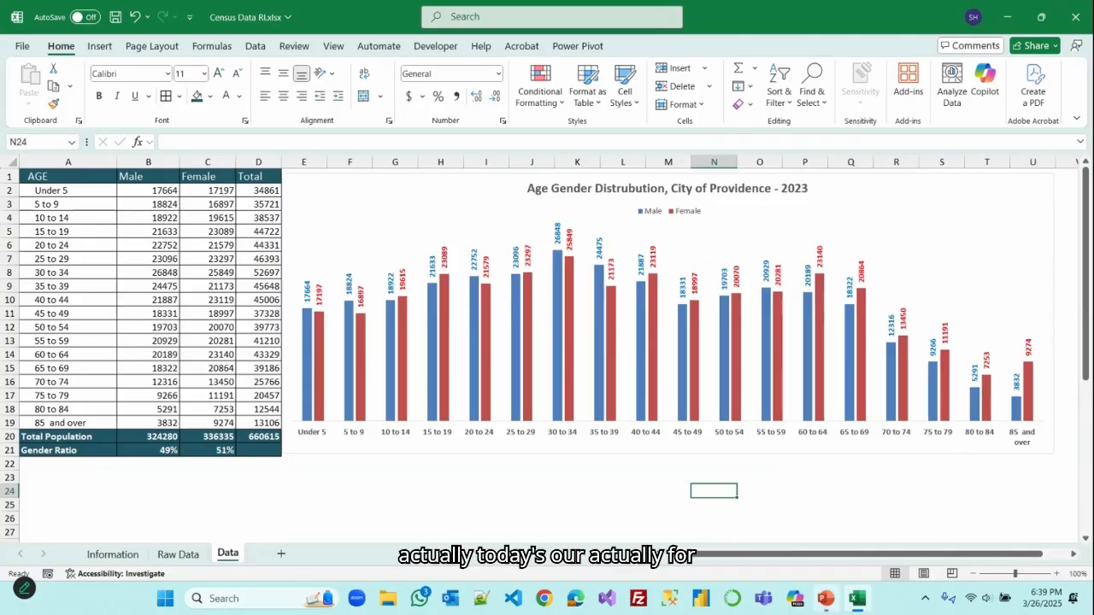
Step: Switch to the PowerPoint presentation, show slide 4 on the Organizational Data Intelligence process, and bring the last slide thumbnails into view
left_click(825, 598)
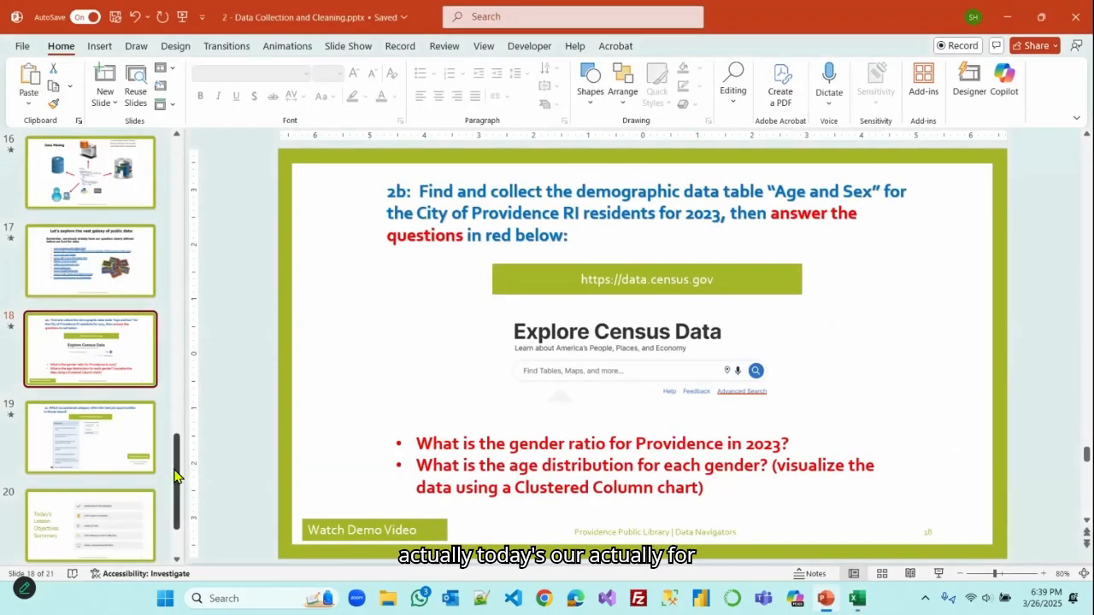
left_click_drag(176, 476, 189, 239)
scroll(189, 240, "up", 3)
left_click(137, 256)
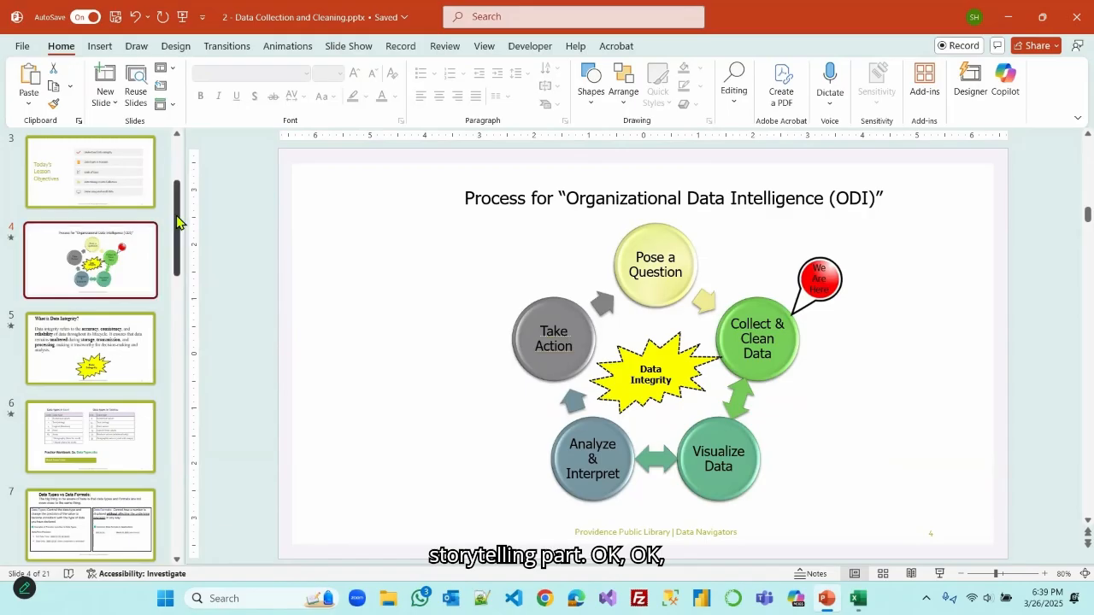
left_click_drag(177, 222, 152, 489)
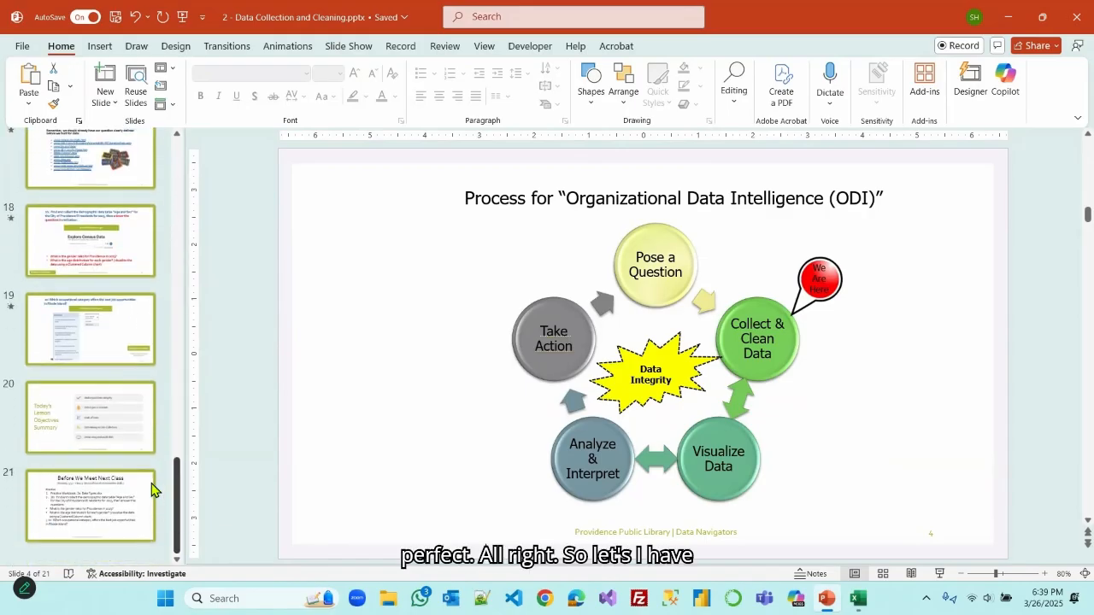
Step: Look at slide 19 on Rhode Island job opportunities and return to slide 18 on the Age and Sex data table
left_click(102, 336)
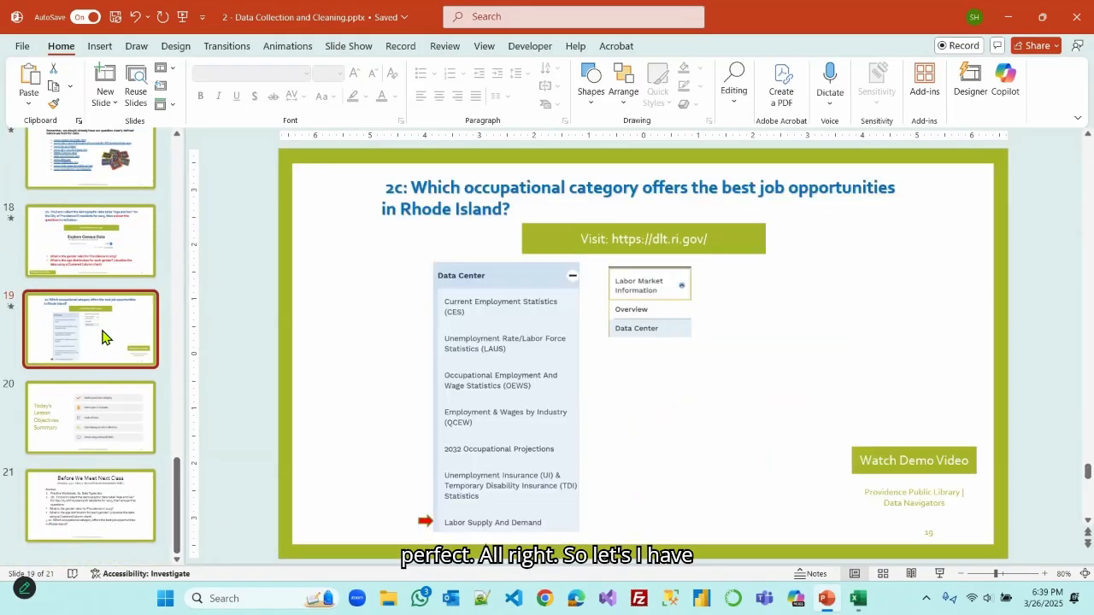
left_click(109, 272)
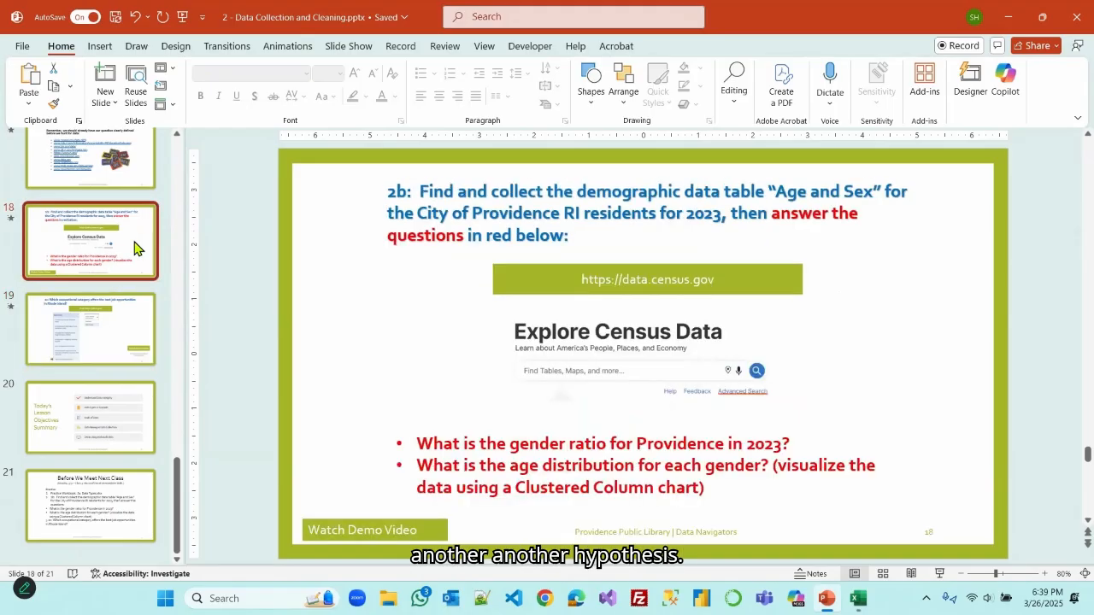
Step: Switch to Excel, save the Census Data RI.xlsx workbook and close it
left_click(858, 598)
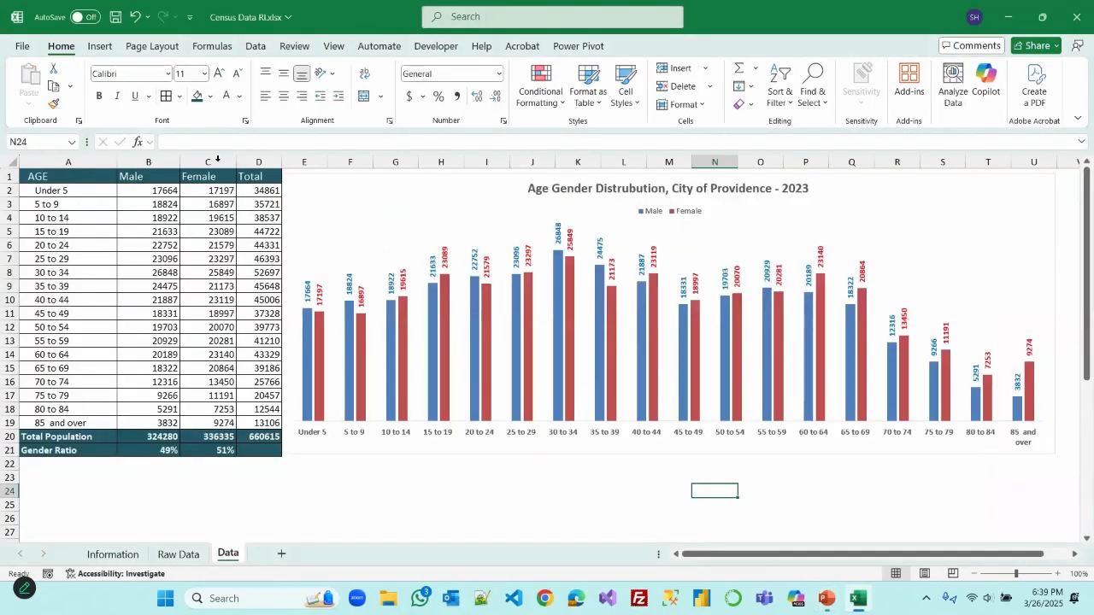
left_click(116, 16)
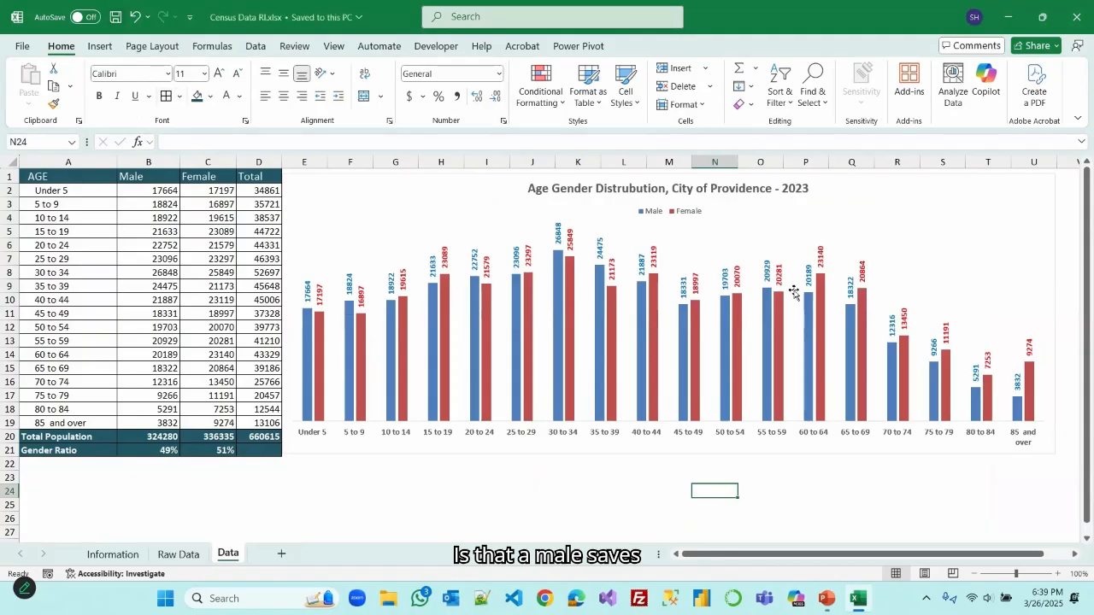
left_click(843, 496)
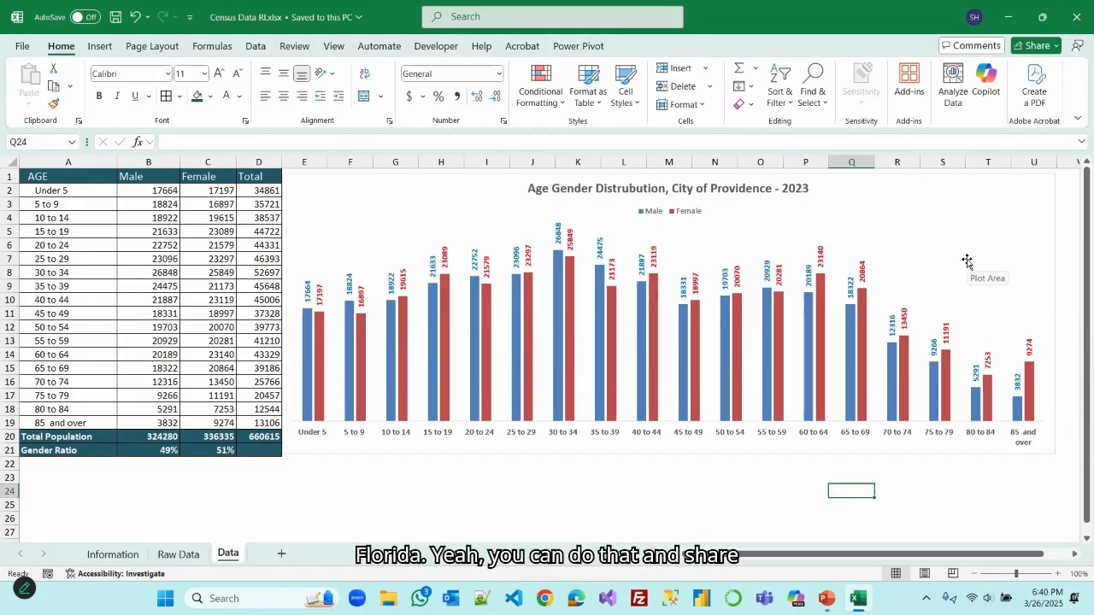
left_click(1073, 17)
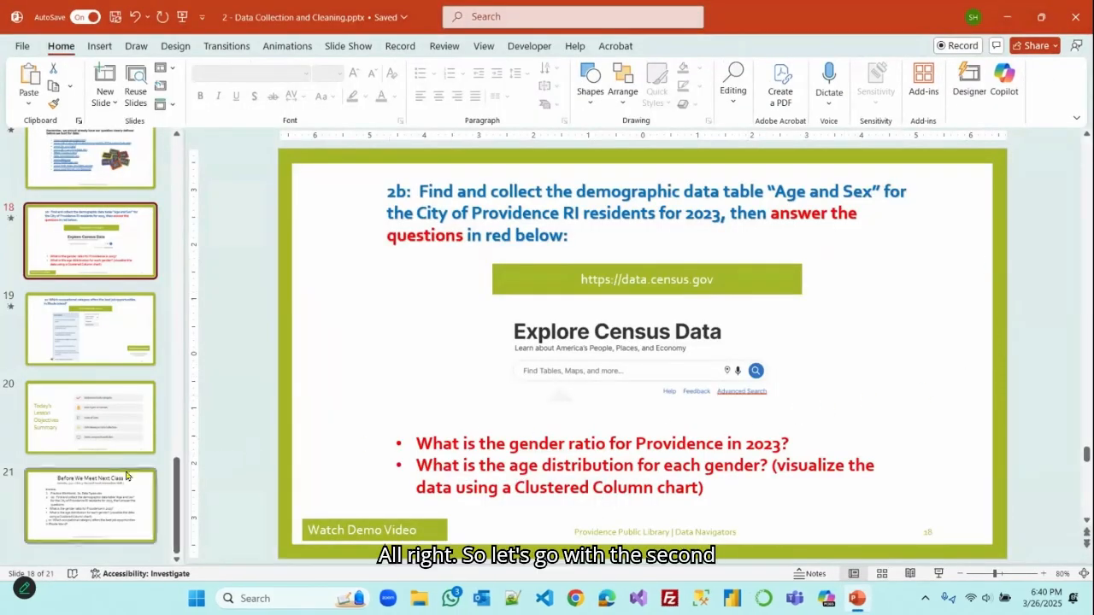
left_click(105, 346)
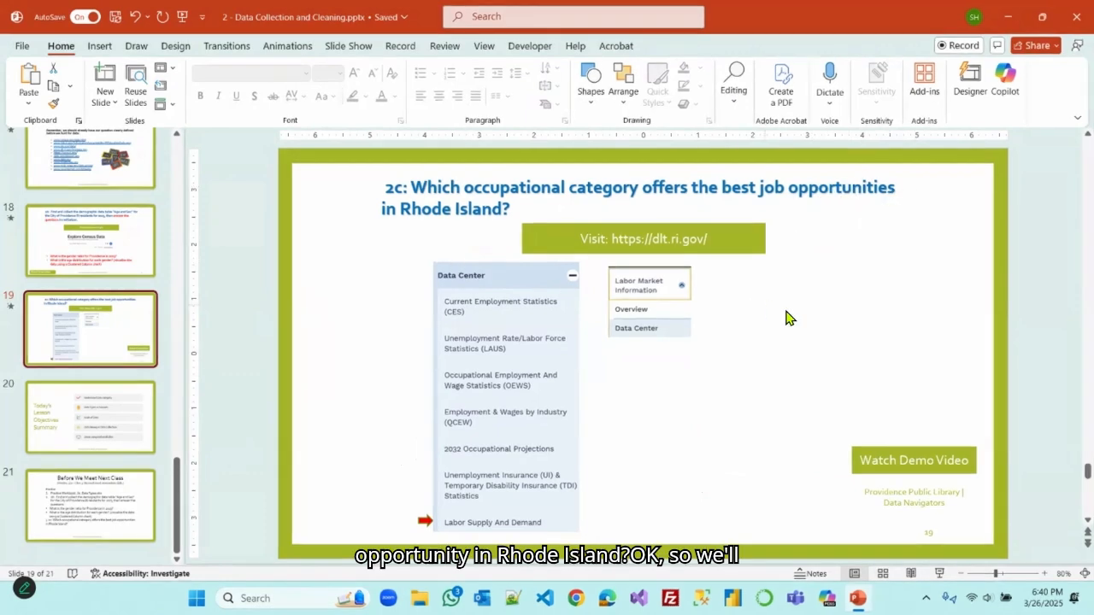
left_click(939, 579)
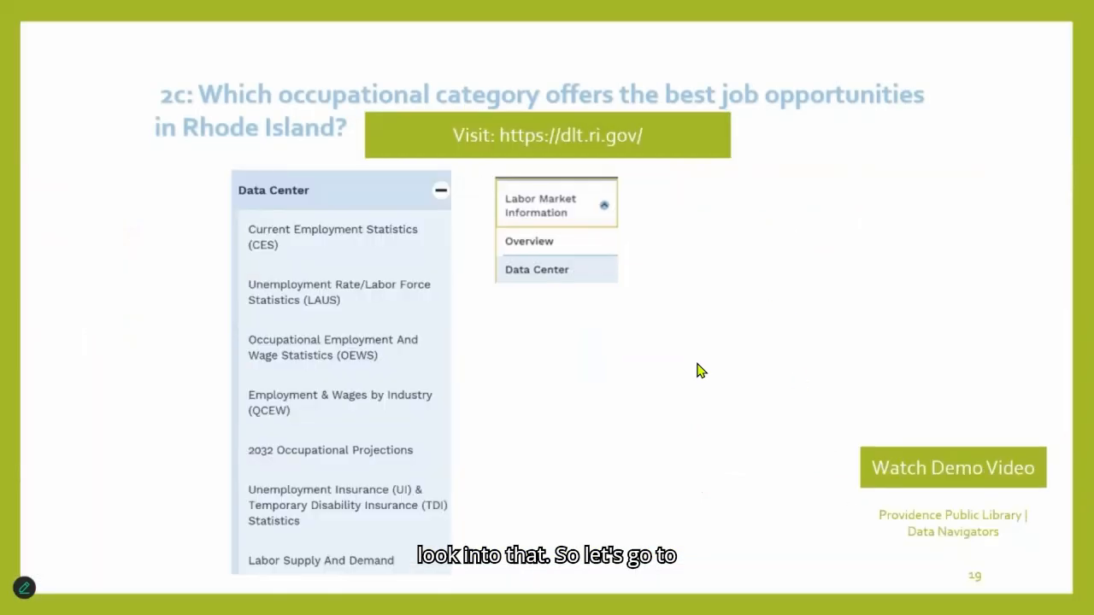
left_click(590, 150)
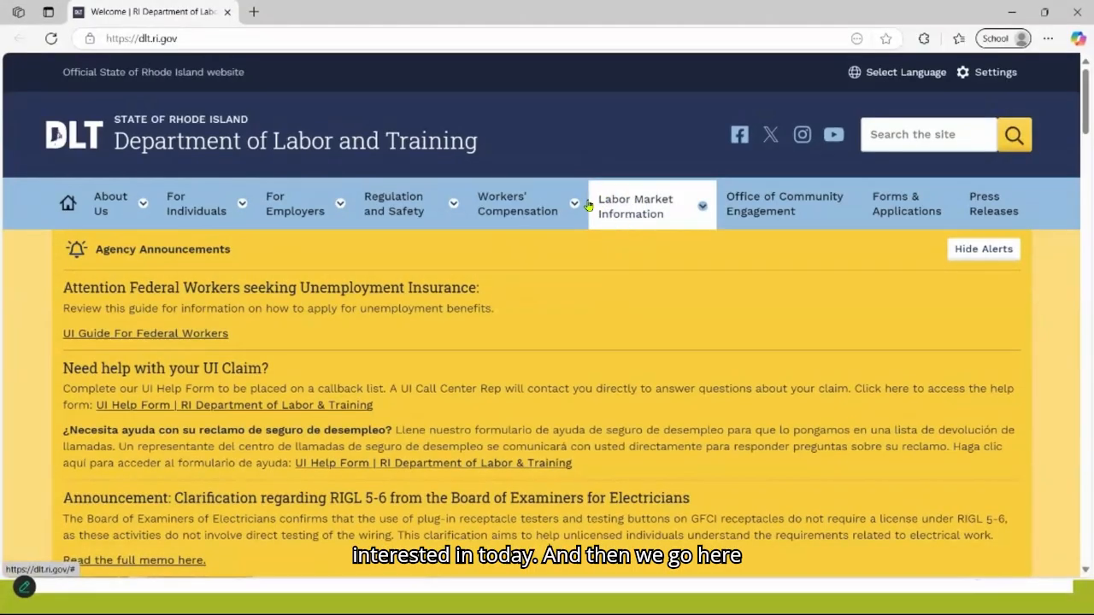
Step: Go to the Data Center under Labor Market Information and open its Labor Supply And Demand page
left_click(703, 210)
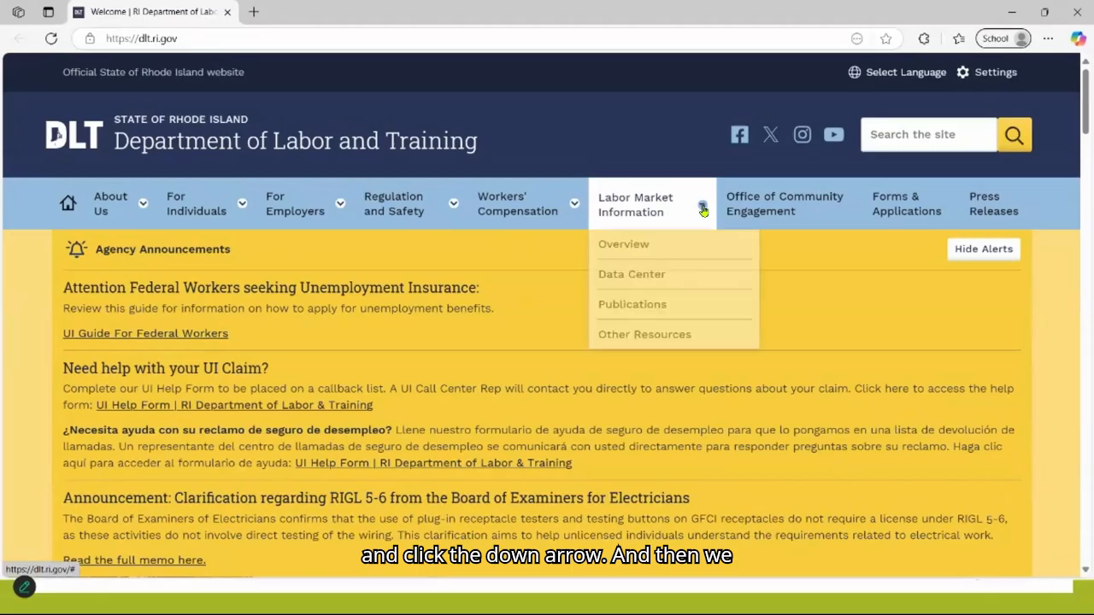
left_click(618, 278)
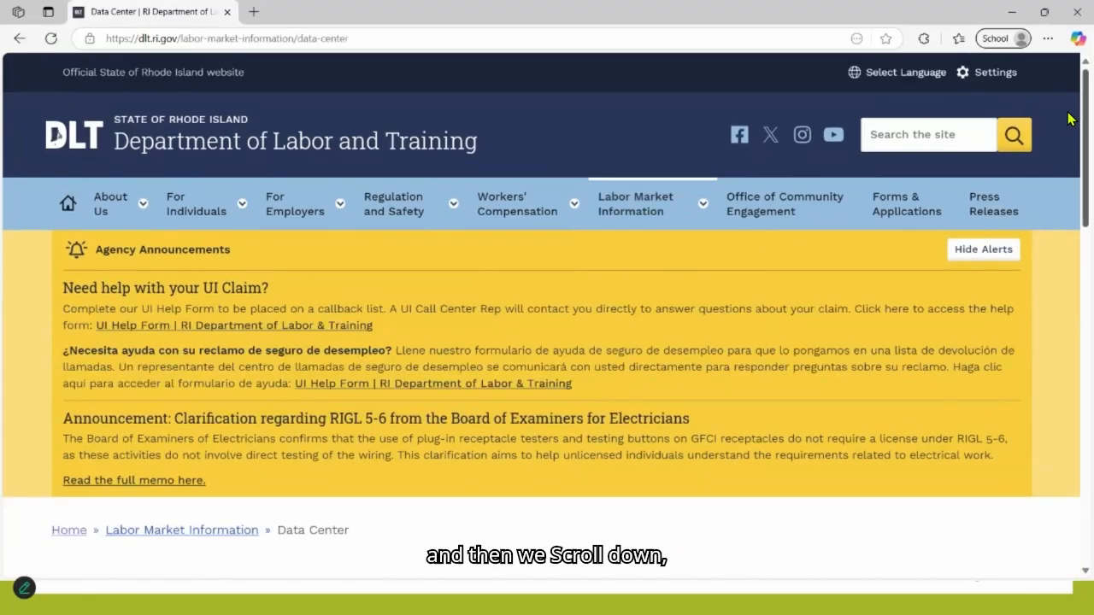
scroll(1068, 117, "down", 3)
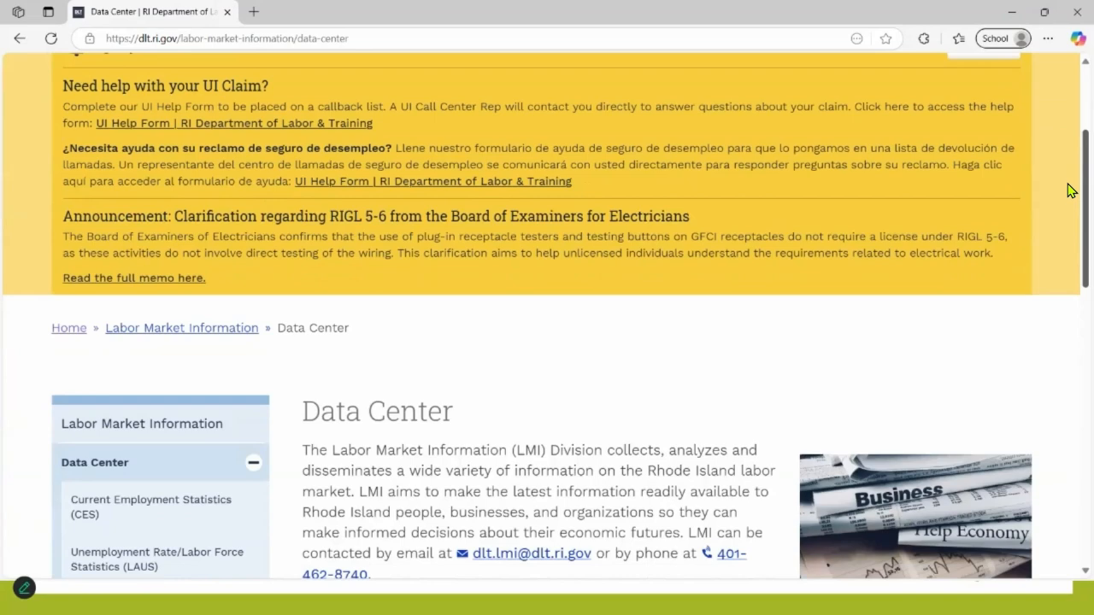
scroll(1068, 239, "down", 3)
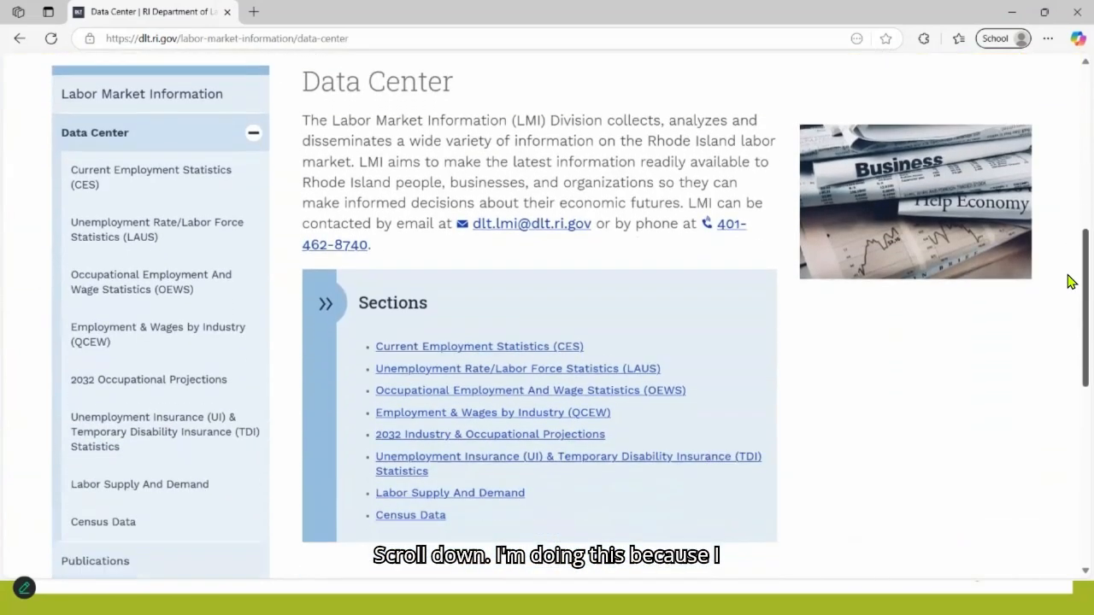
scroll(1071, 277, "up", 1)
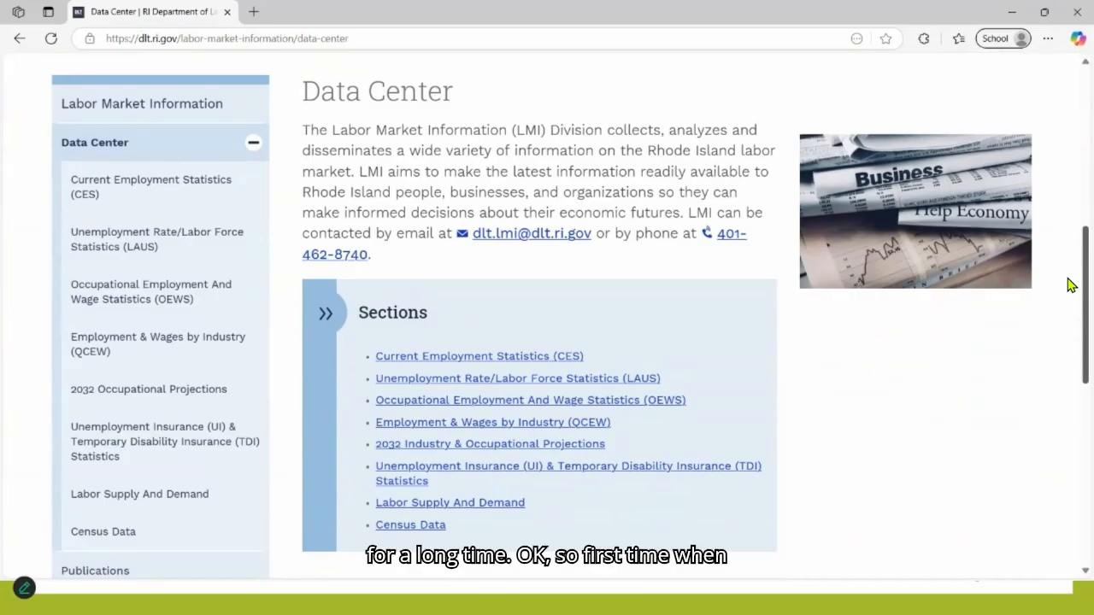
scroll(1071, 284, "down", 1)
scroll(1071, 299, "down", 1)
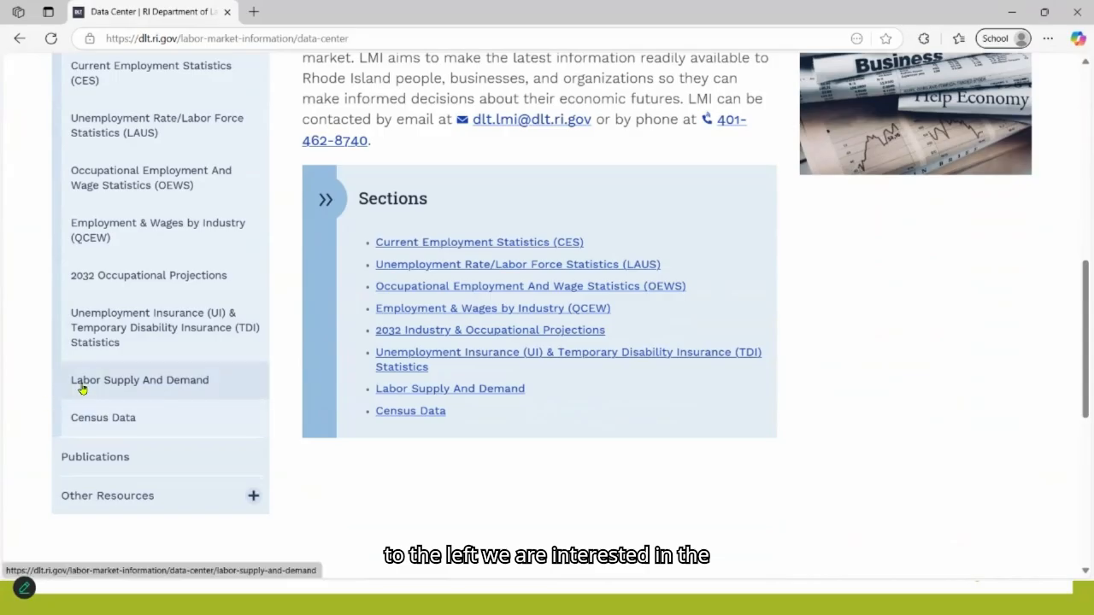
left_click(126, 383)
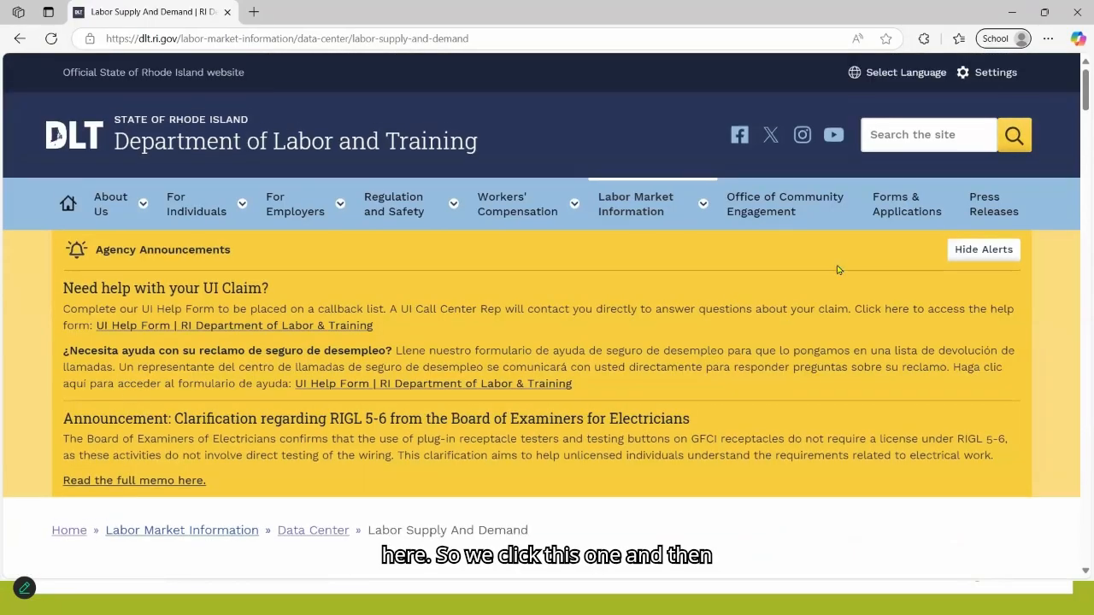
Step: Download the 4th Quarter 2024 Labor Supply and Demand report PDF, and close the browser page and the slide show
scroll(1068, 137, "down", 7)
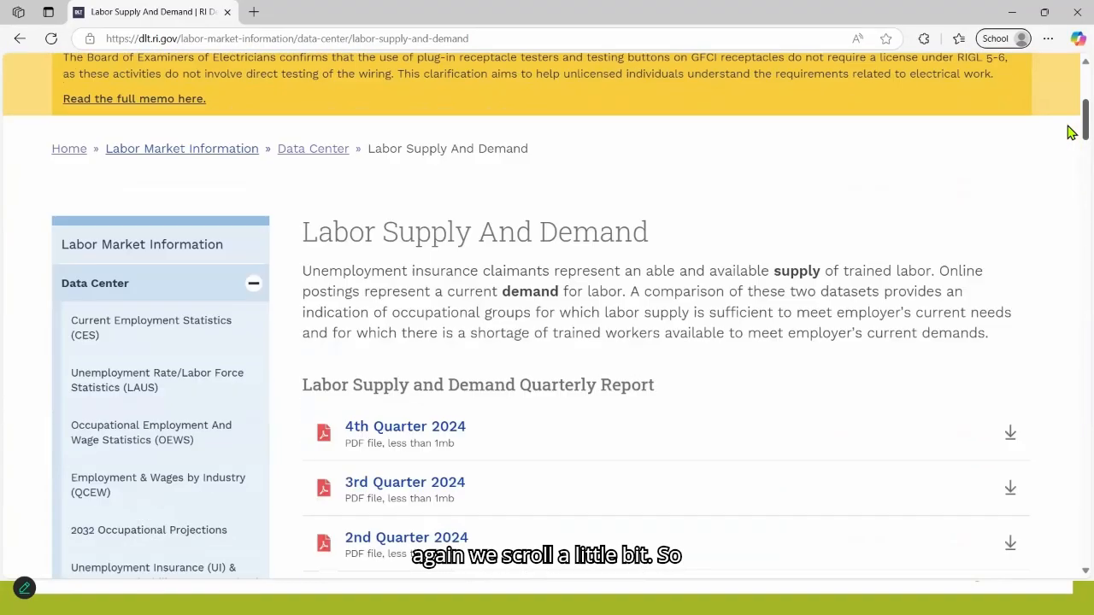
scroll(1068, 147, "up", 1)
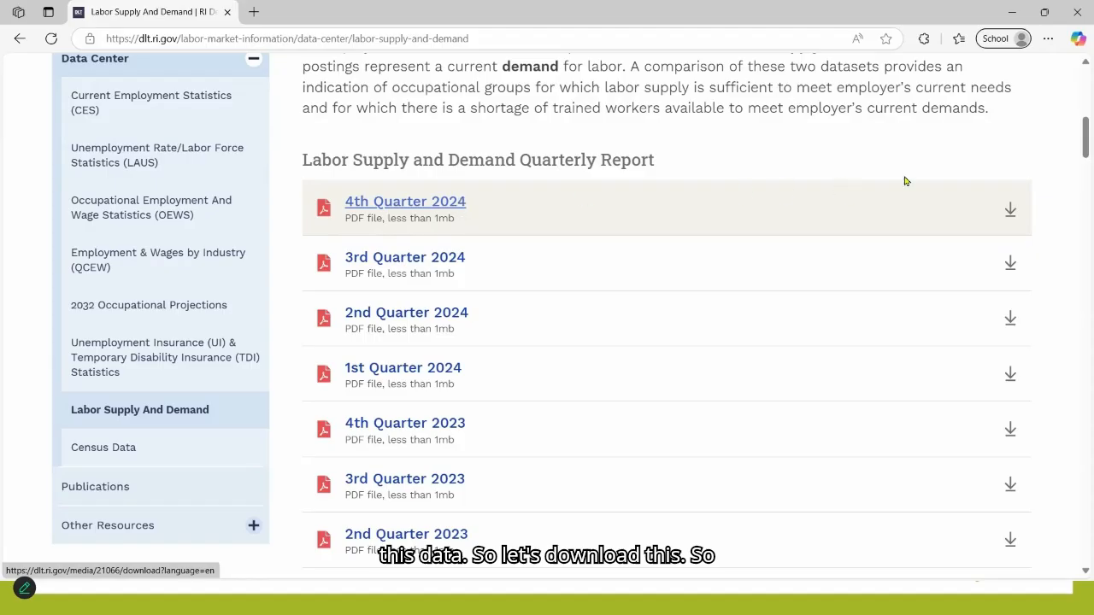
left_click(462, 217)
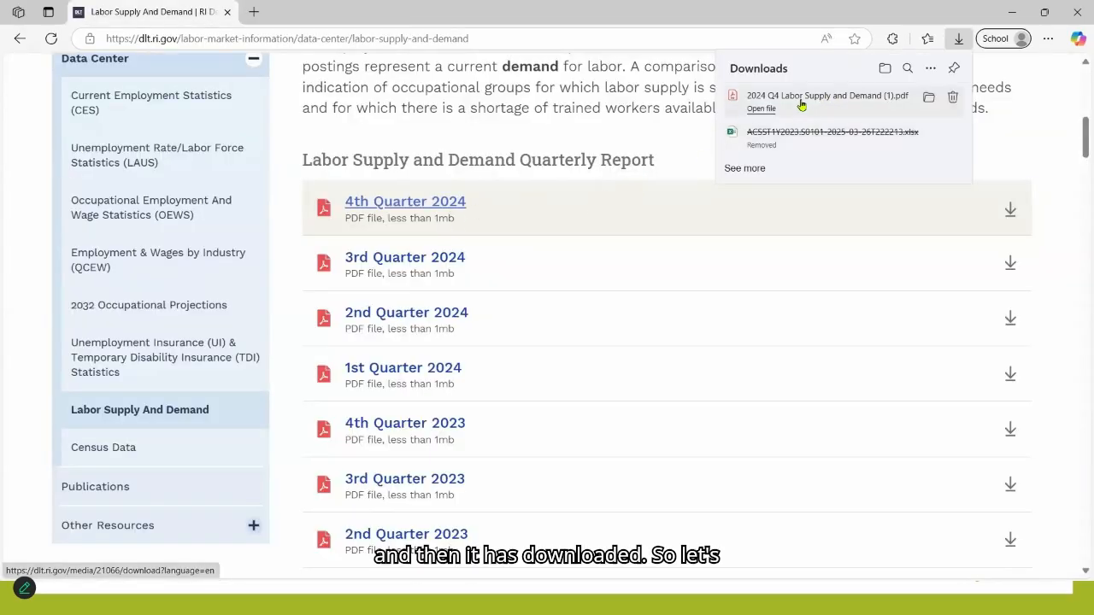
left_click(229, 12)
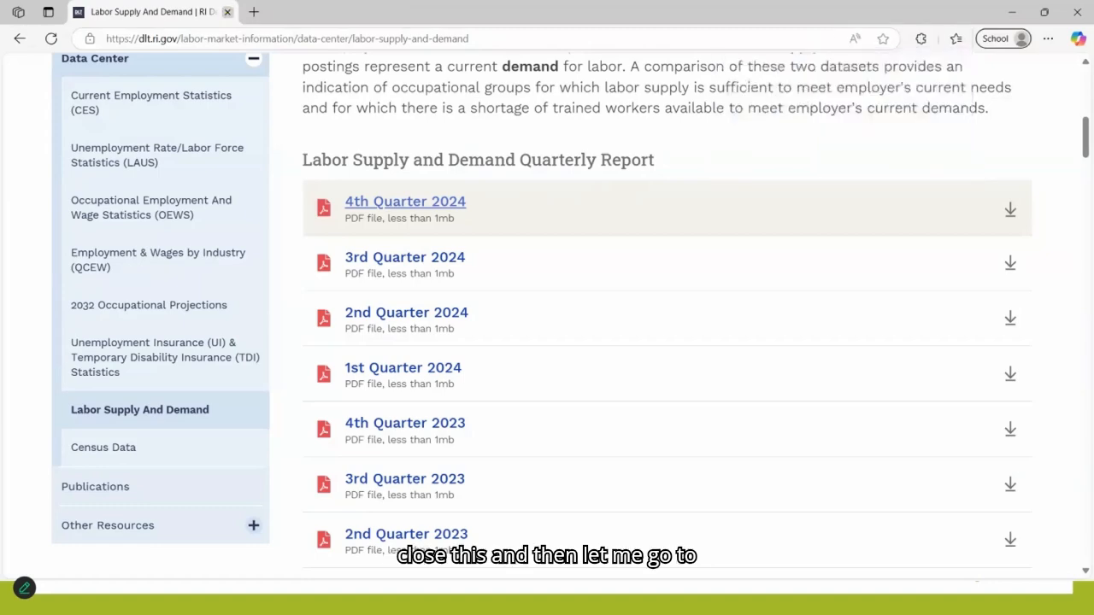
left_click(228, 12)
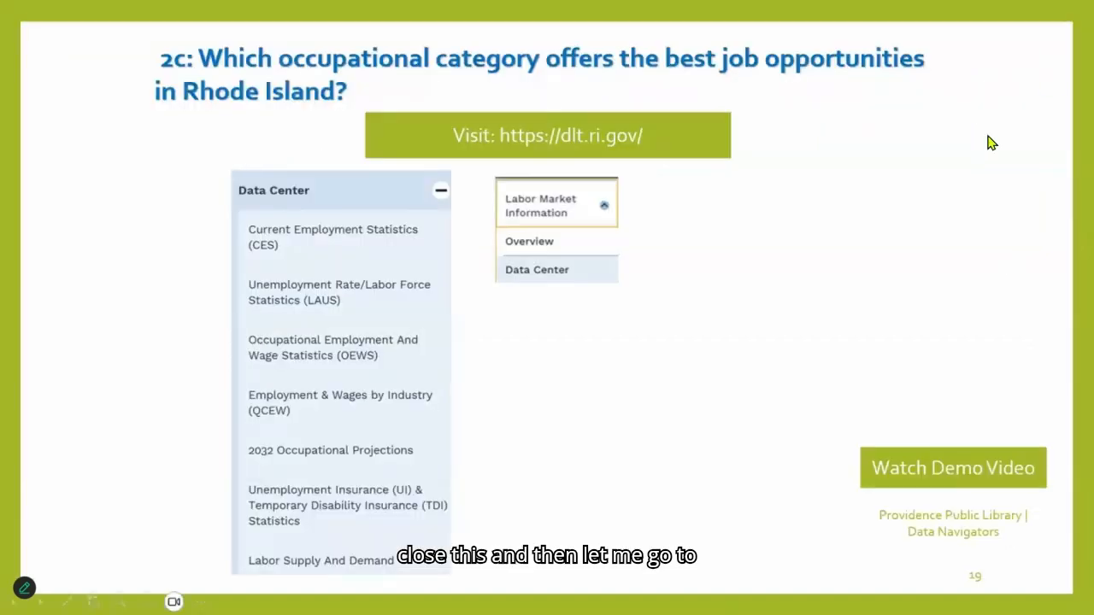
key("Escape")
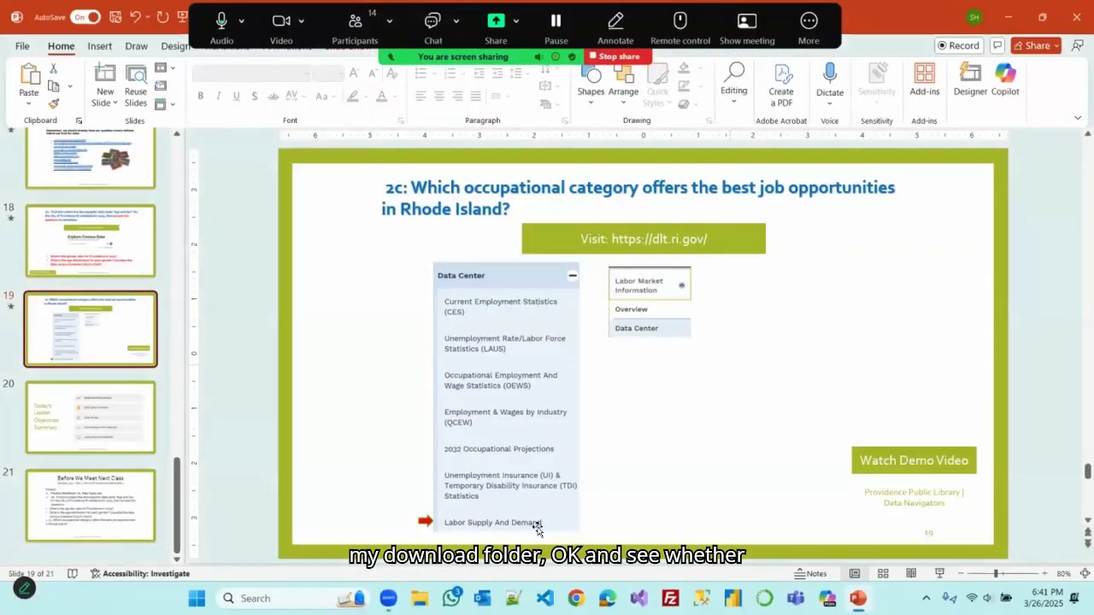
Step: Check the Downloads folder in File Explorer for the 2024 Q4 Labor Supply and Demand PDF and close the window
key("super+e")
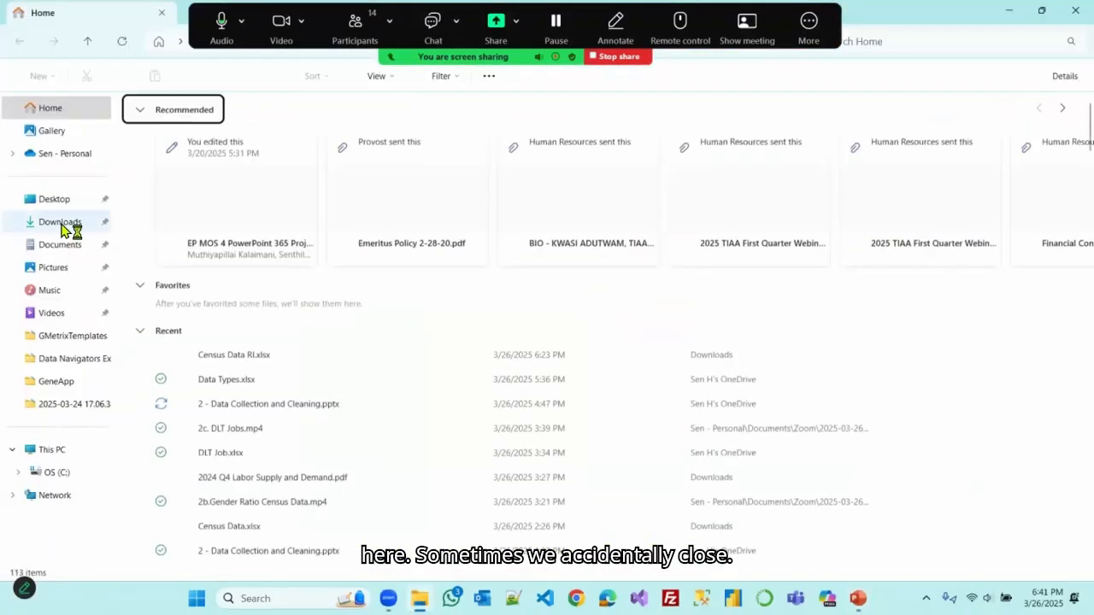
left_click(67, 223)
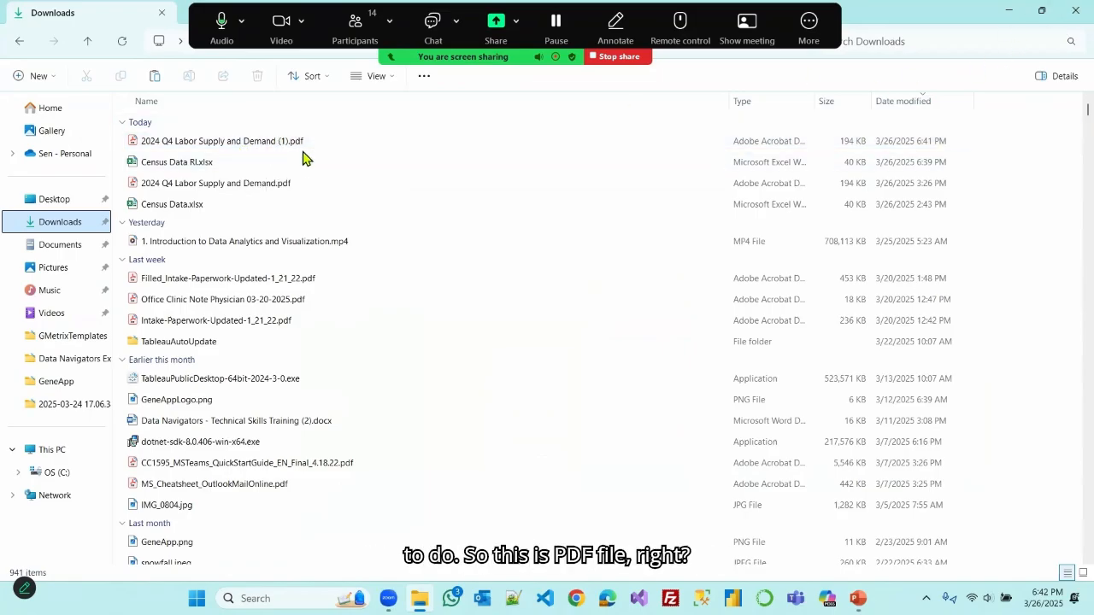
left_click(1069, 16)
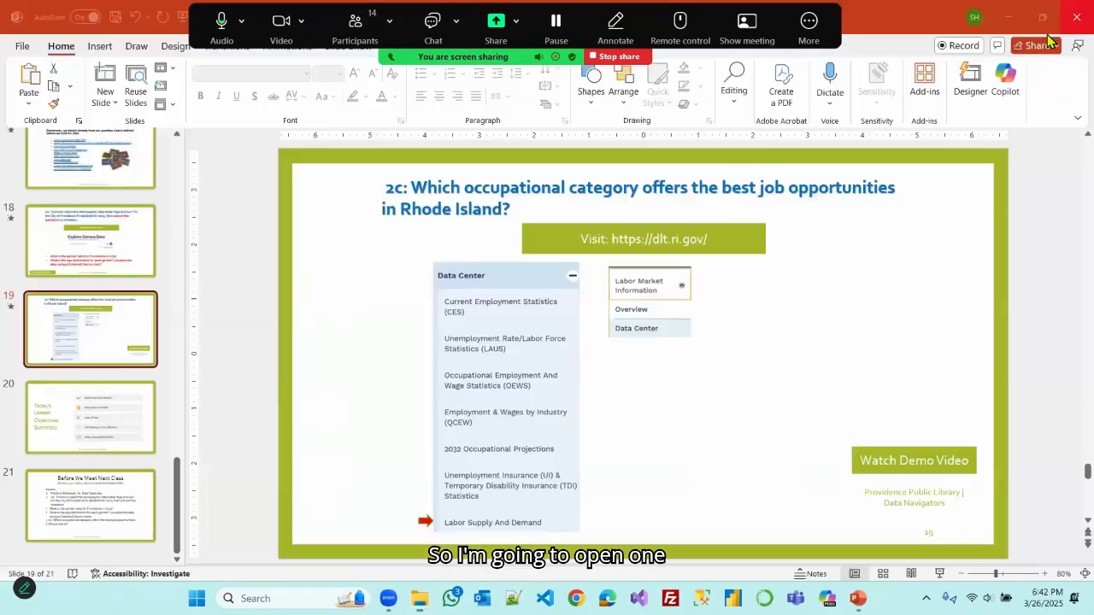
Step: Launch Excel with a new blank workbook and hide the floating meeting controls covering its window
left_click(296, 599)
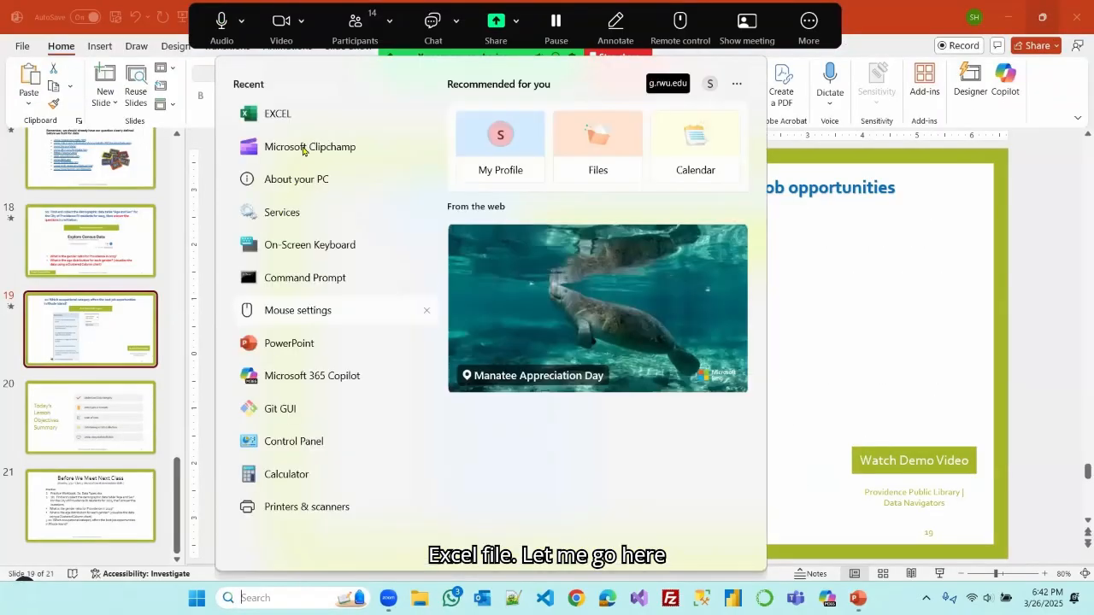
left_click(274, 116)
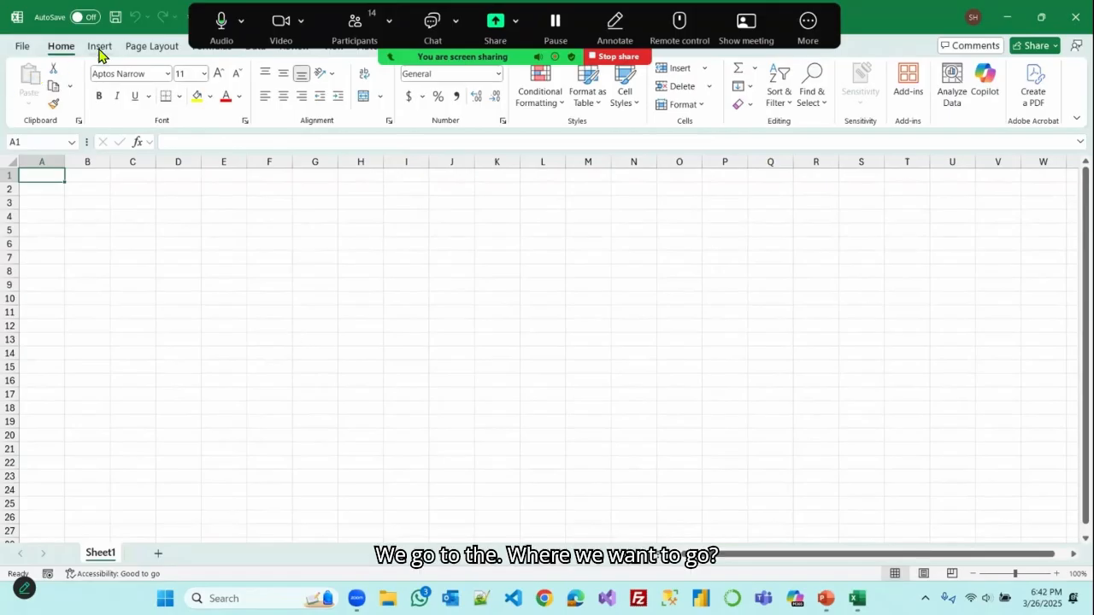
left_click(808, 24)
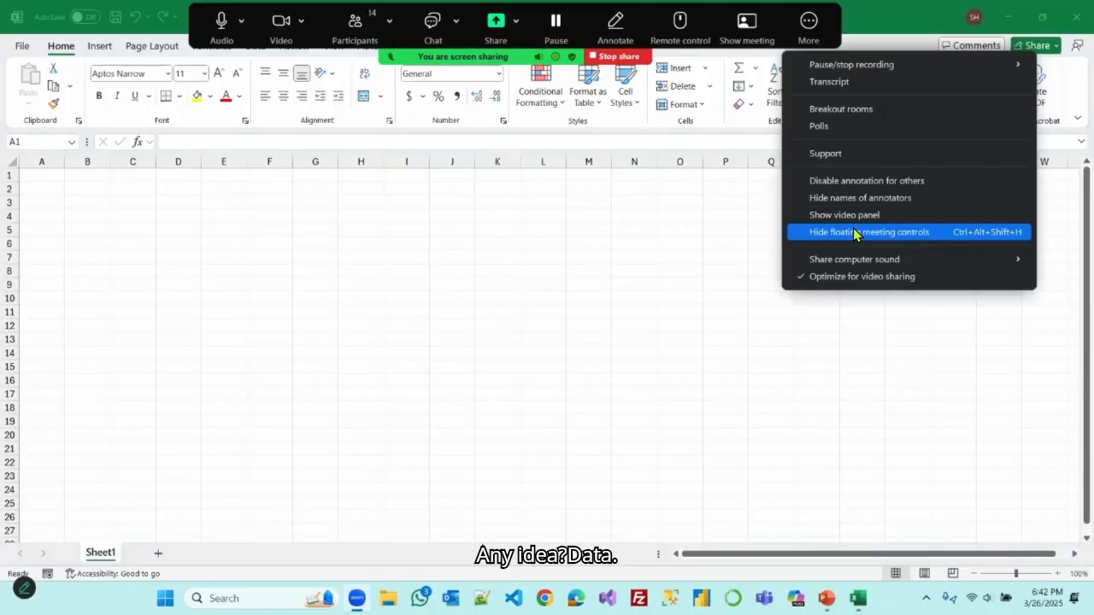
left_click(853, 231)
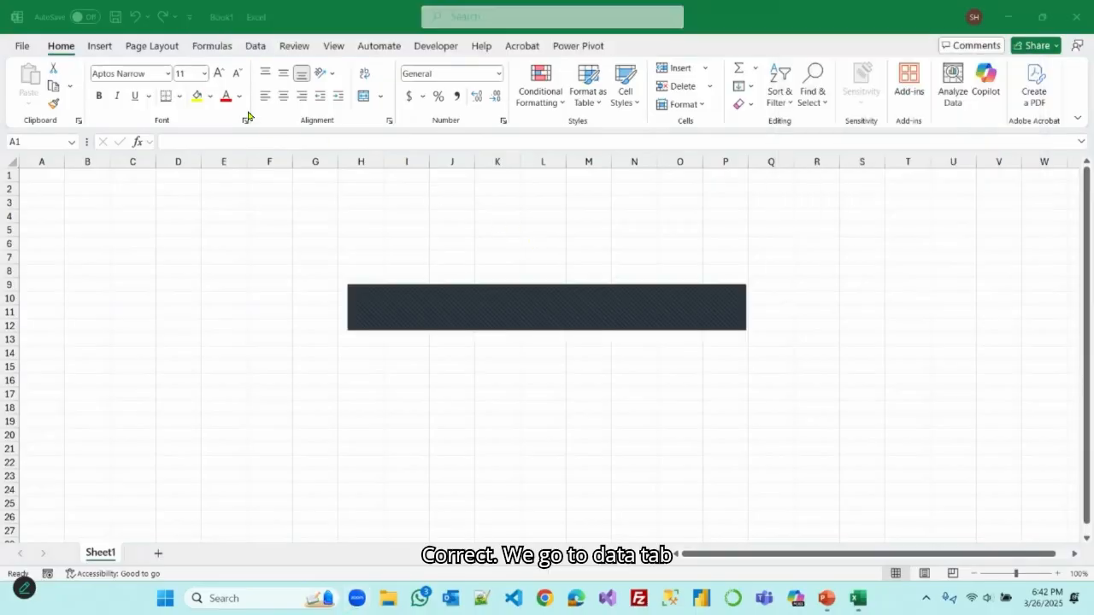
Step: Get data from the PDF file 2024 Q4 Labor Supply and Demand (1).pdf in the Downloads folder
left_click(254, 46)
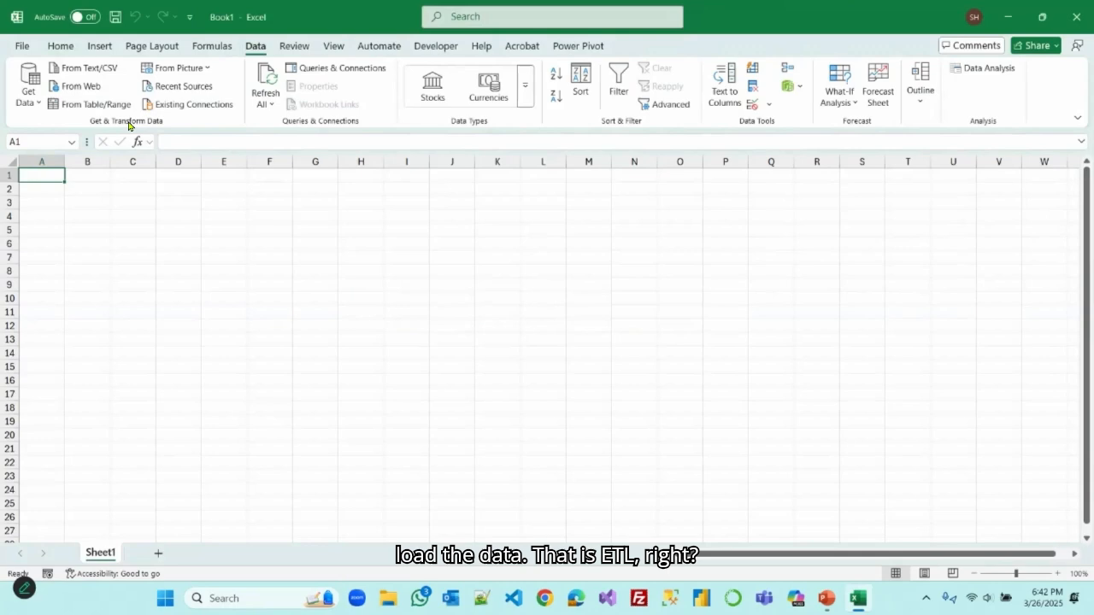
left_click(38, 104)
mouse_move(124, 129)
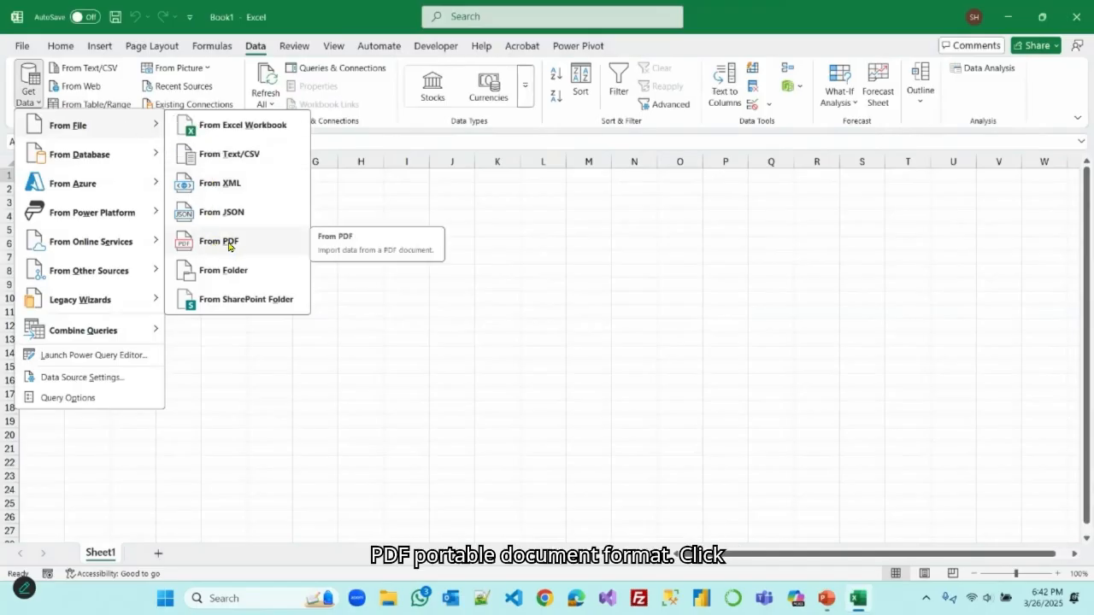
left_click(228, 245)
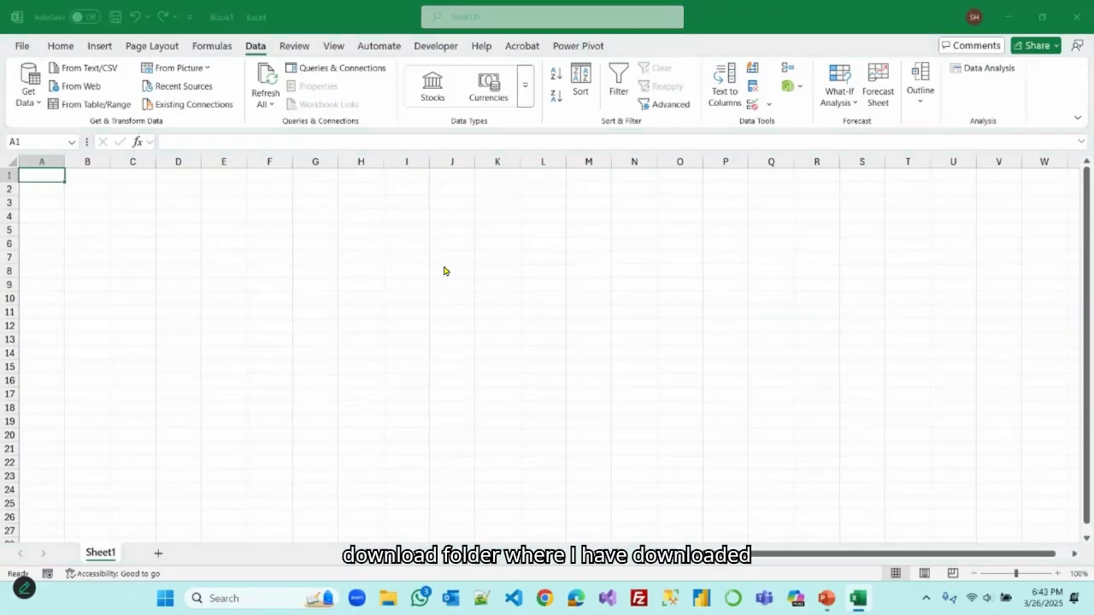
left_click(362, 224)
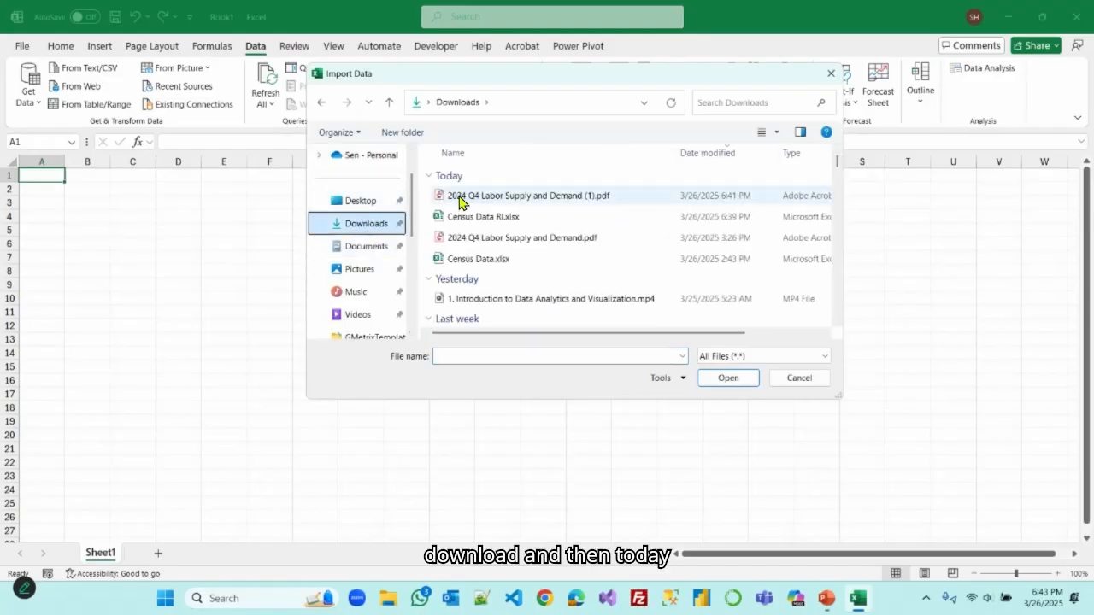
left_click(525, 197)
left_click(726, 378)
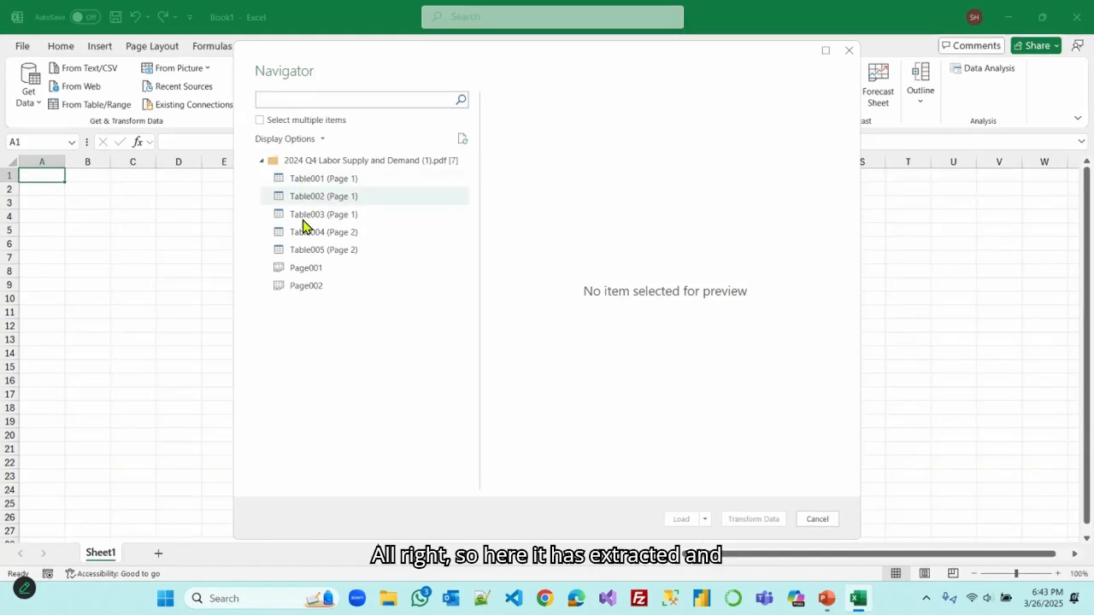
Step: Preview the PDF's page 1 tables, load Table003 (Page 1) into the workbook, and close the queries and connections list
left_click(304, 184)
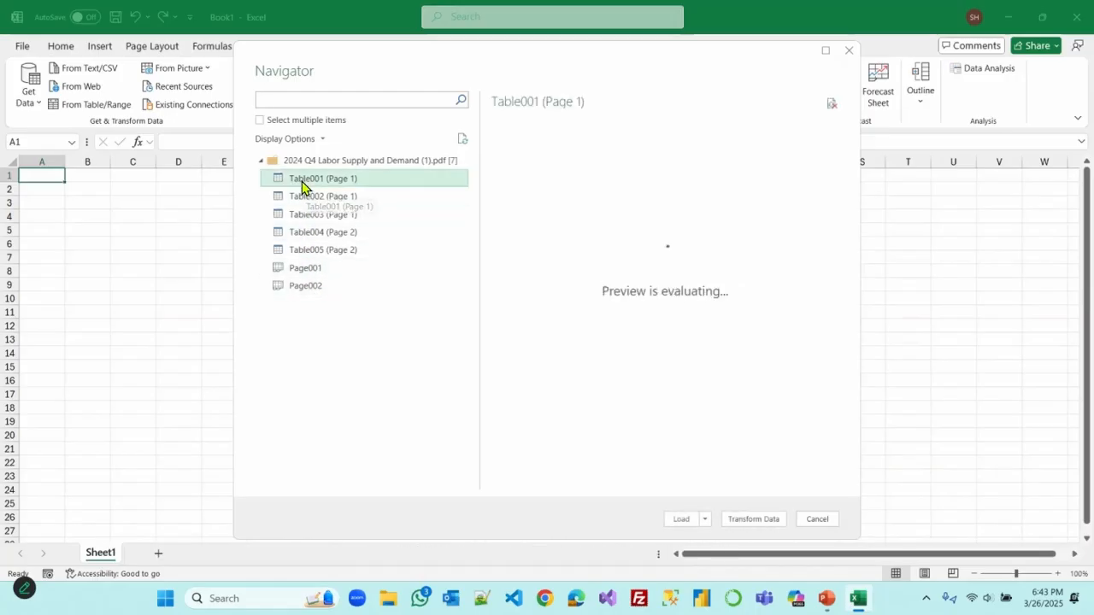
left_click(352, 198)
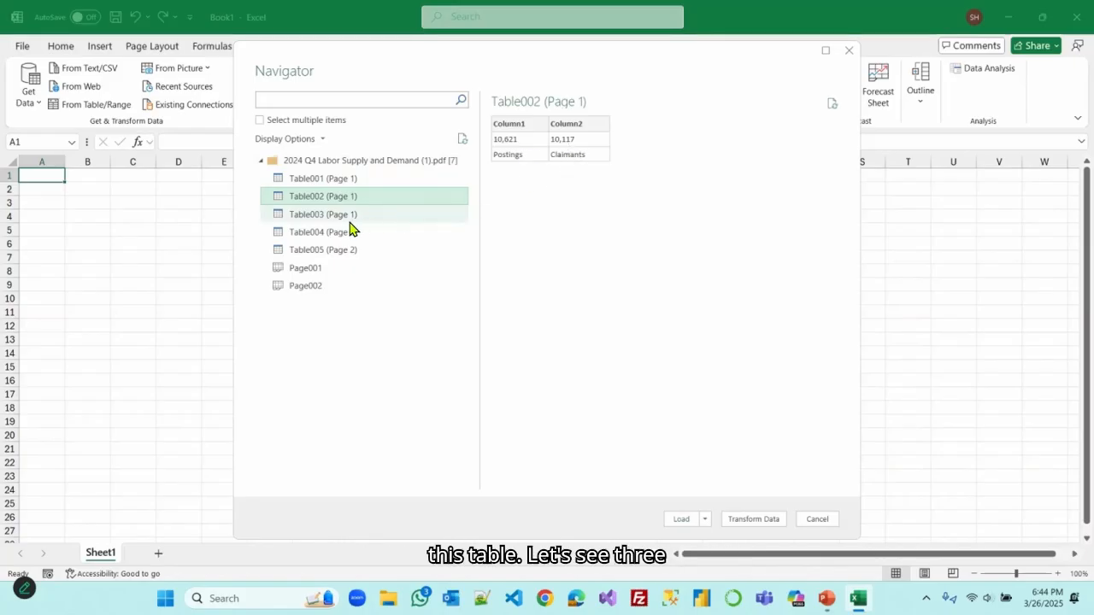
left_click(313, 215)
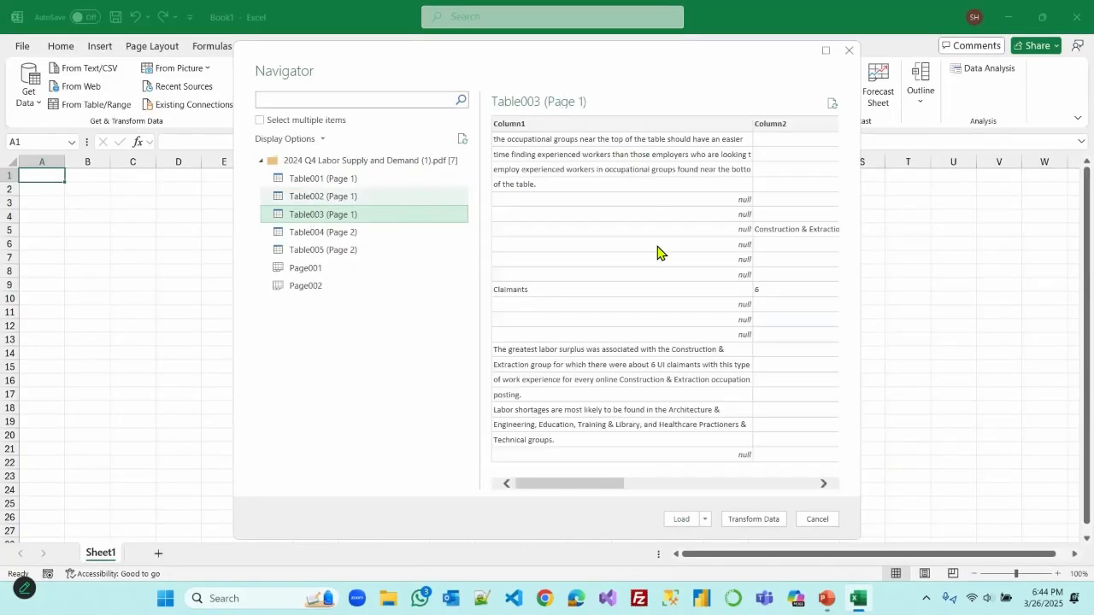
left_click_drag(623, 489, 754, 484)
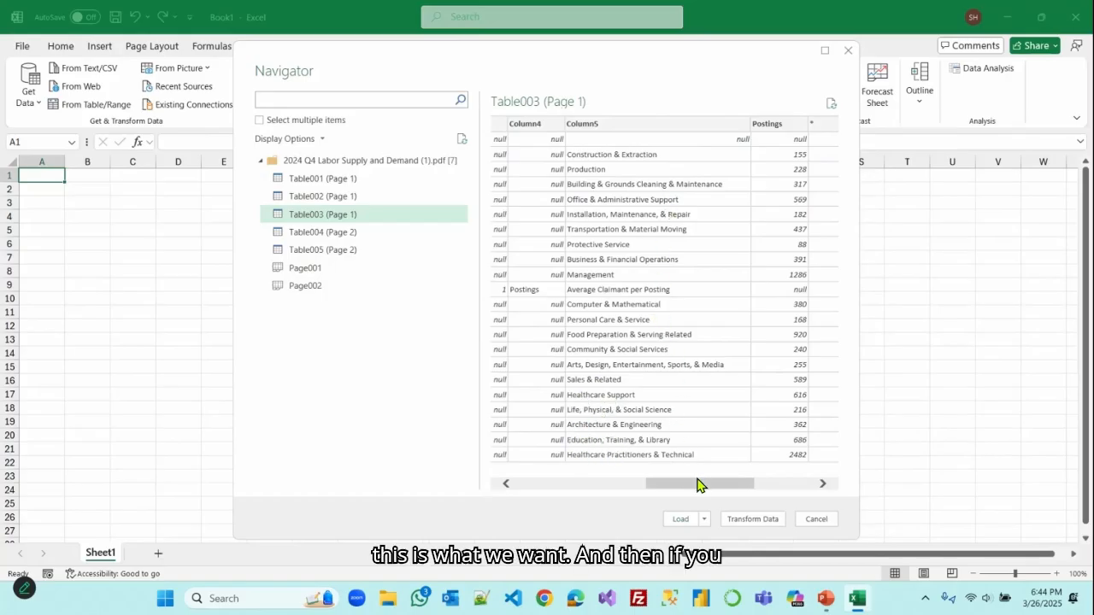
left_click(757, 484)
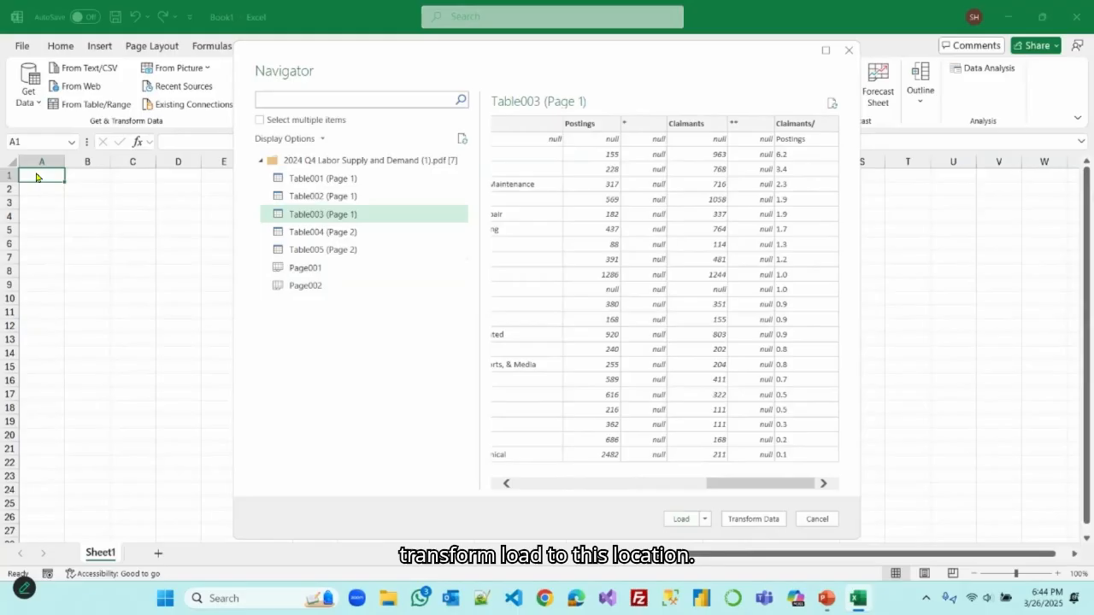
left_click(680, 519)
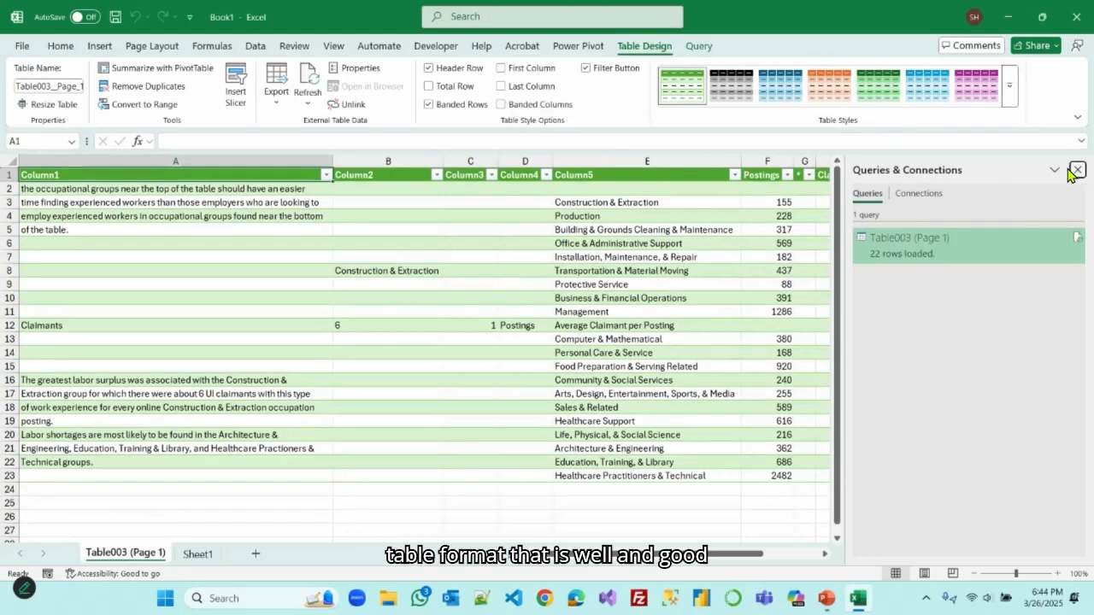
left_click(1077, 170)
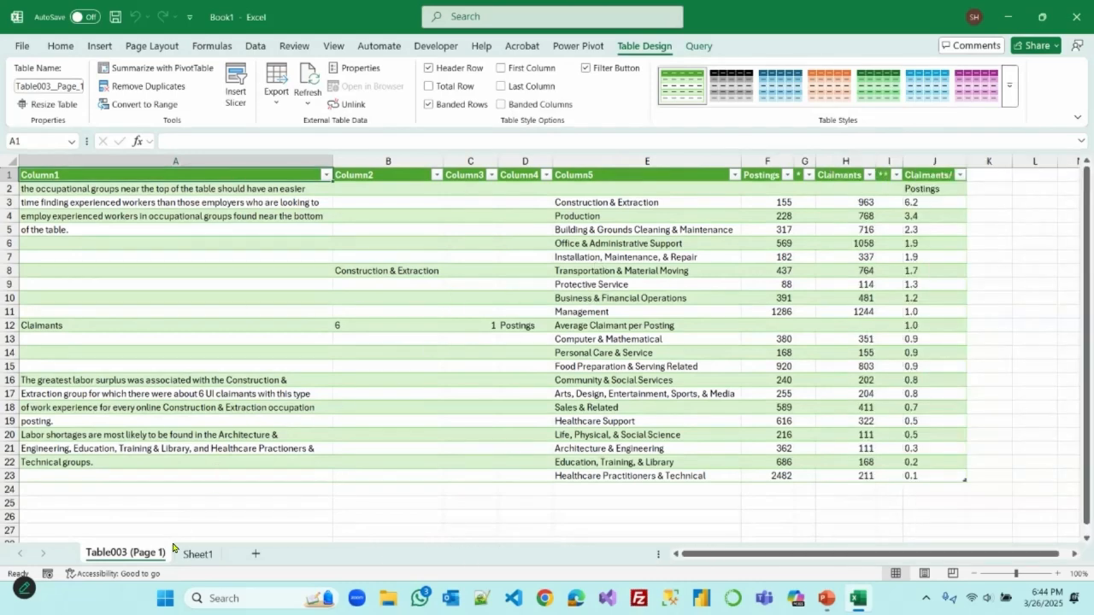
Step: Delete the empty Sheet1 and rename the sheet holding the imported table as Jobs
left_click(198, 553)
right_click(198, 553)
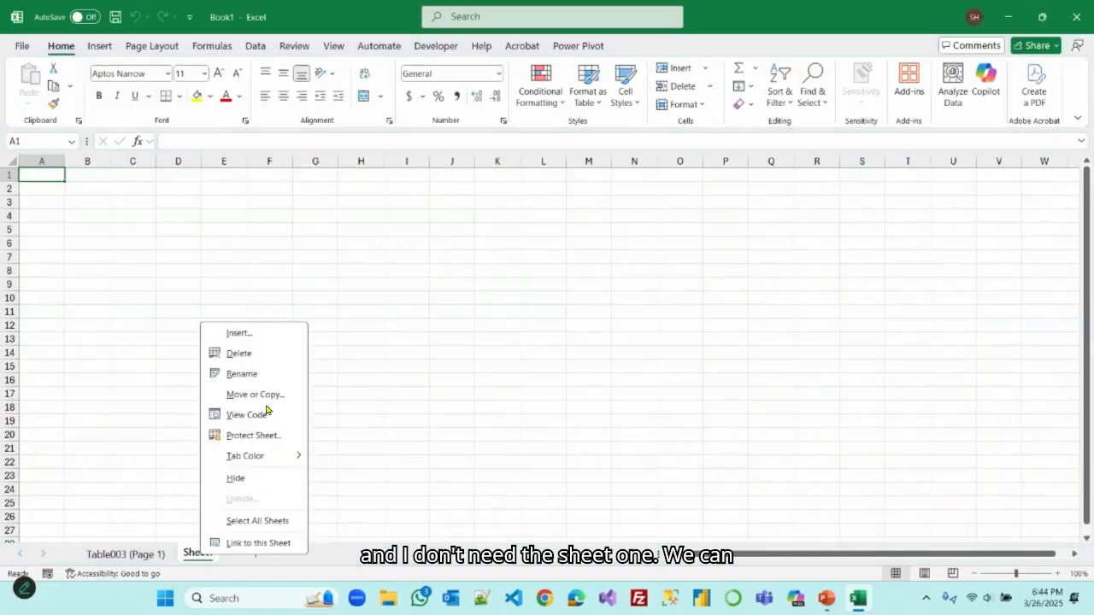
left_click(239, 355)
double_click(131, 553)
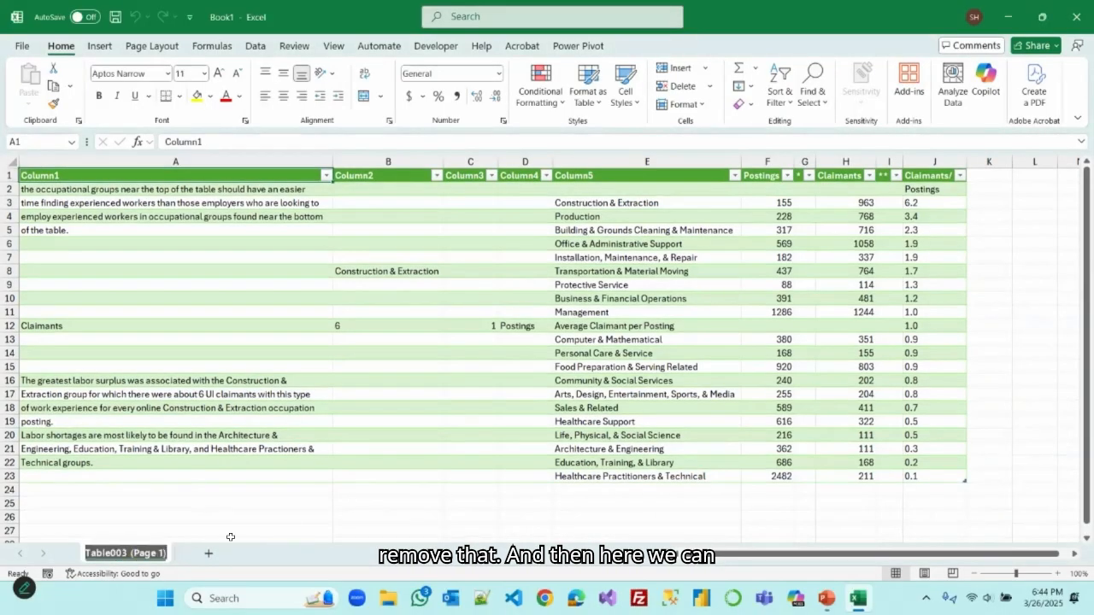
type("Jo")
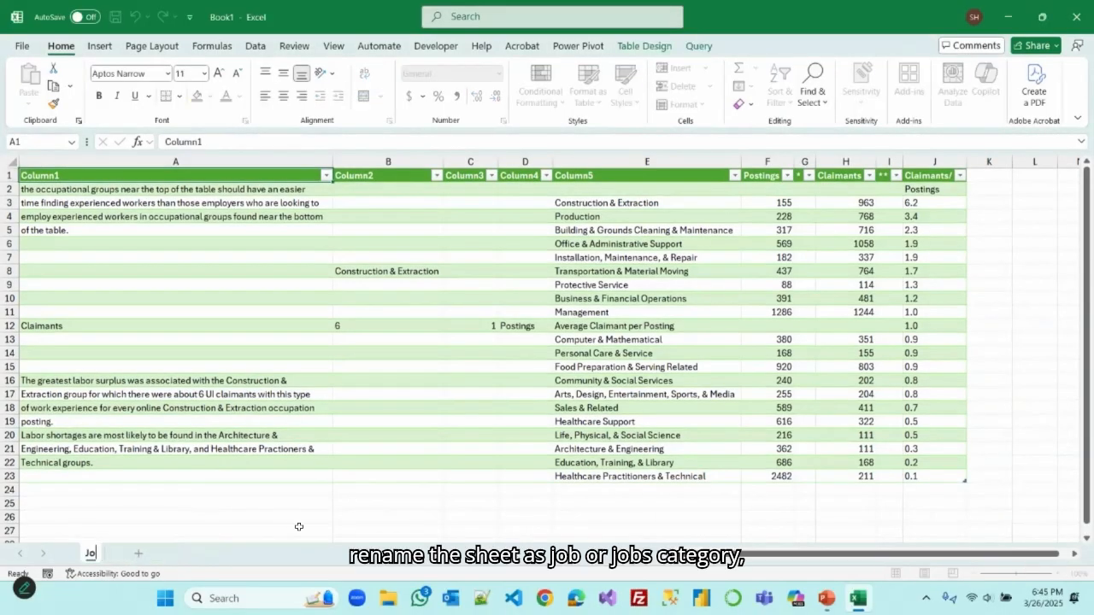
type("bs")
left_click(301, 518)
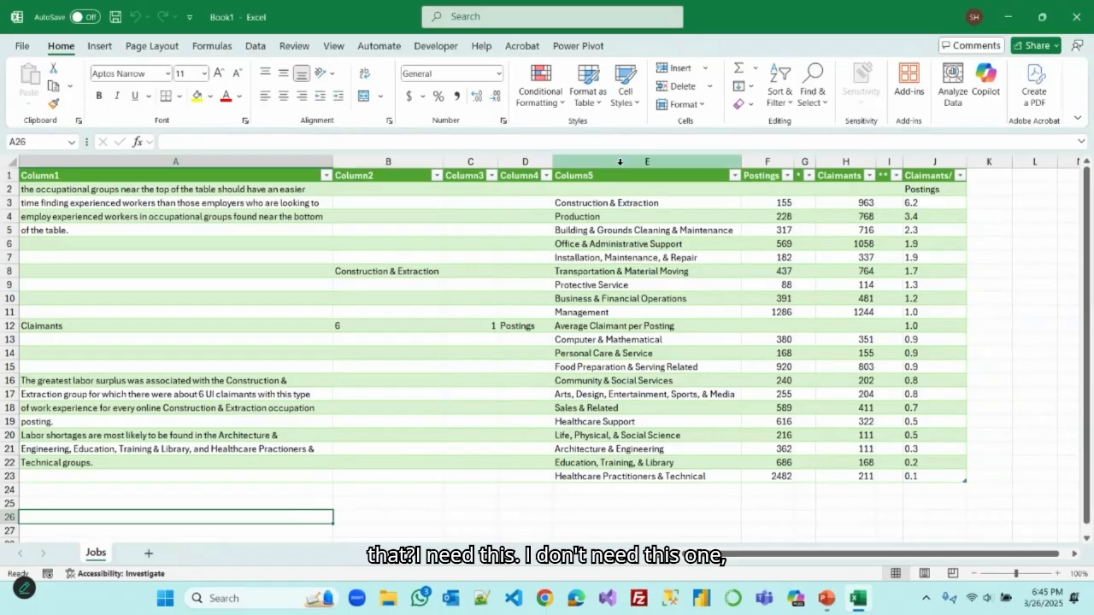
Step: Delete the four unneeded sheet columns A to D, containing Column1 through Column4
left_click_drag(242, 160, 511, 173)
right_click(510, 173)
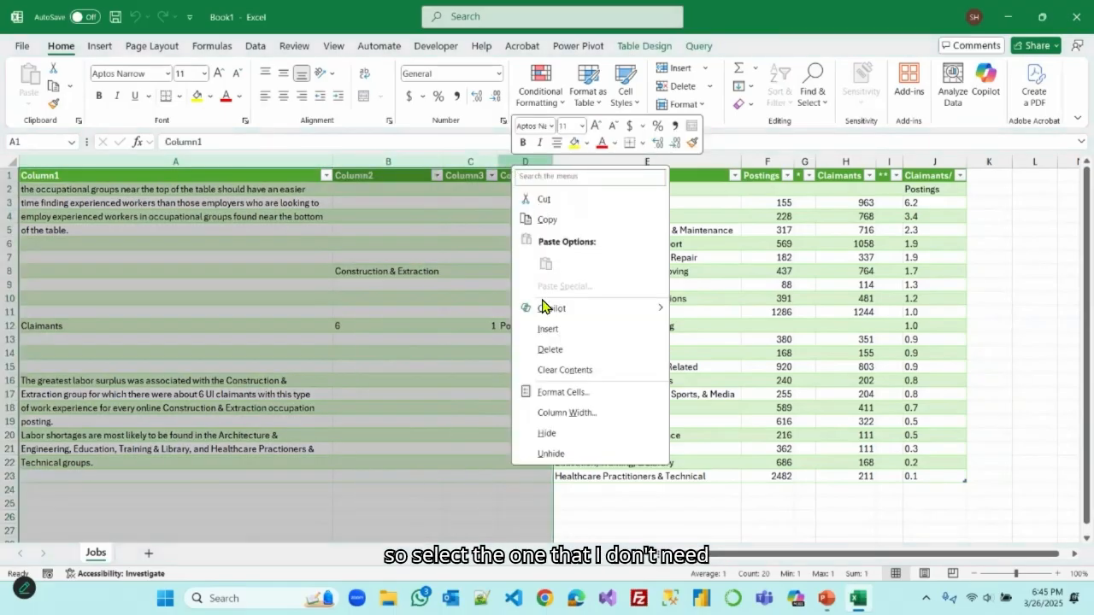
left_click(552, 351)
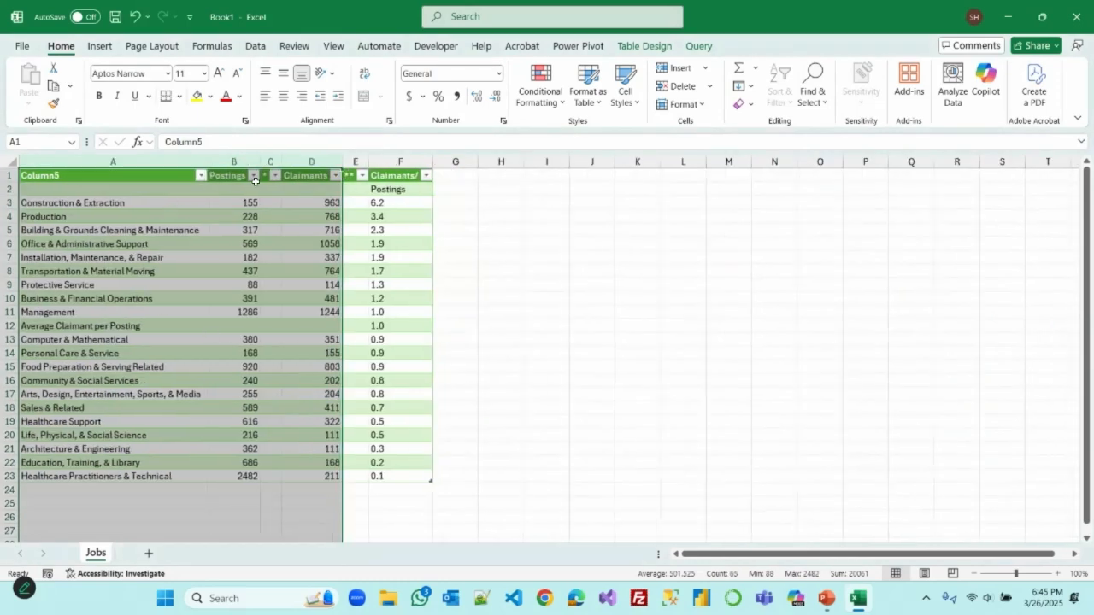
Step: Delete the two empty table columns headed * and ** on either side of Claimants
left_click(267, 161)
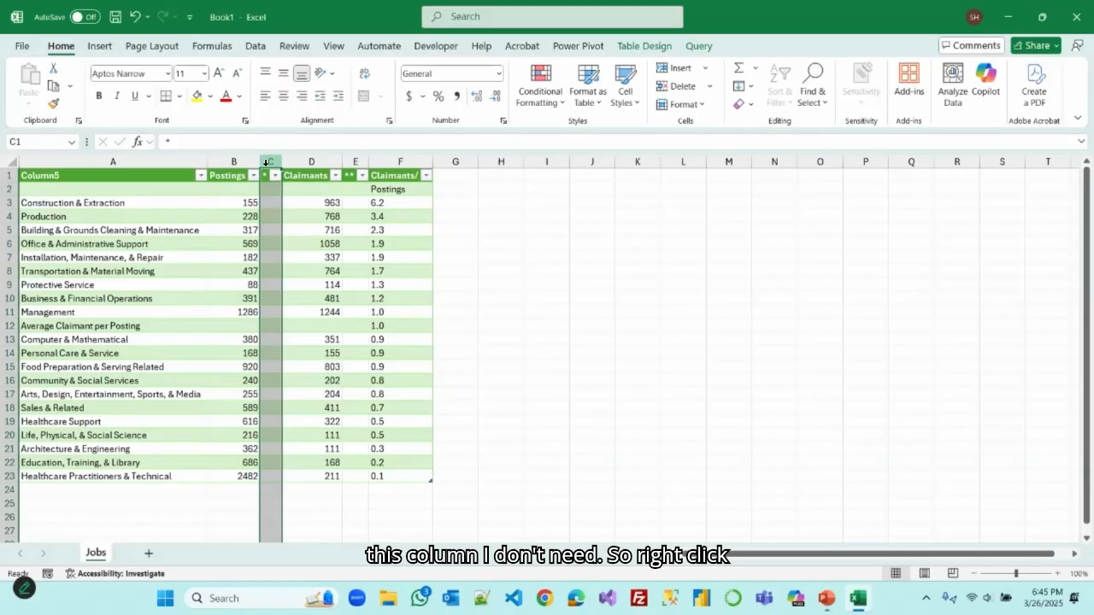
right_click(268, 161)
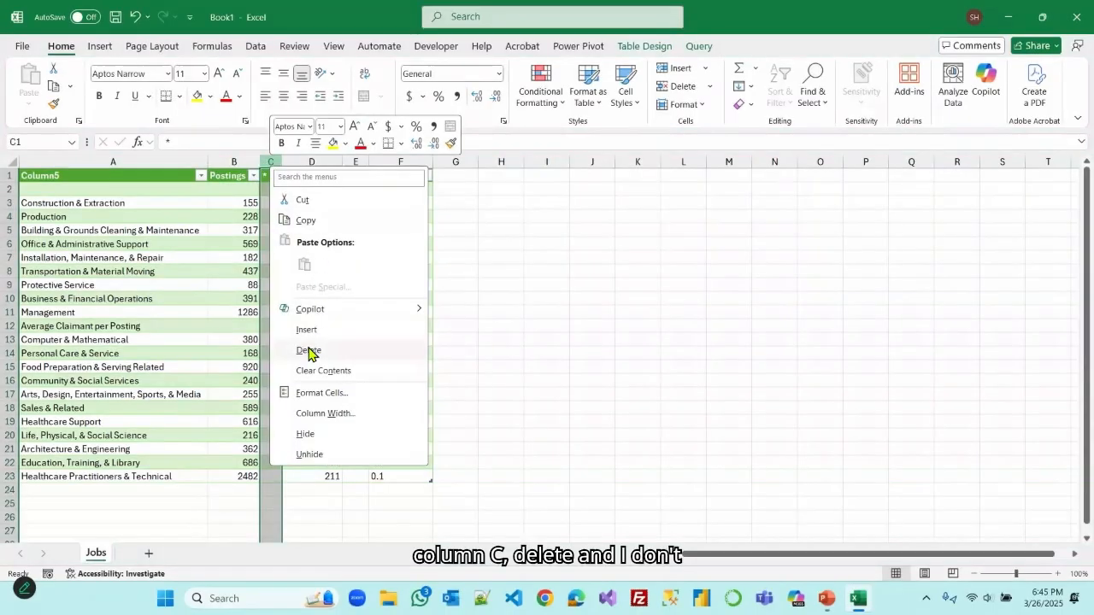
left_click(306, 347)
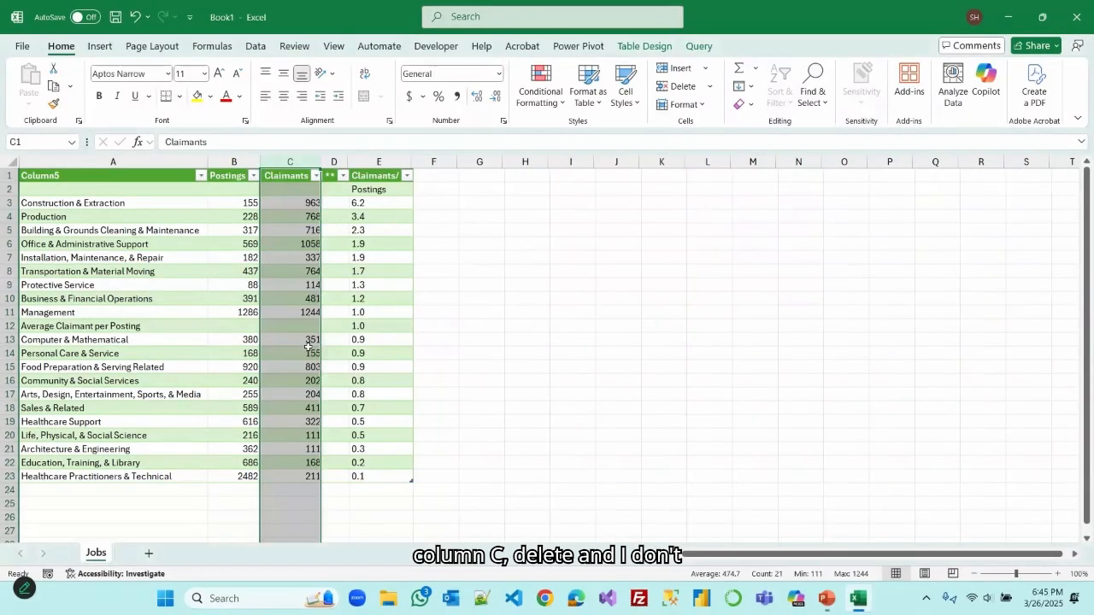
left_click(334, 162)
right_click(334, 162)
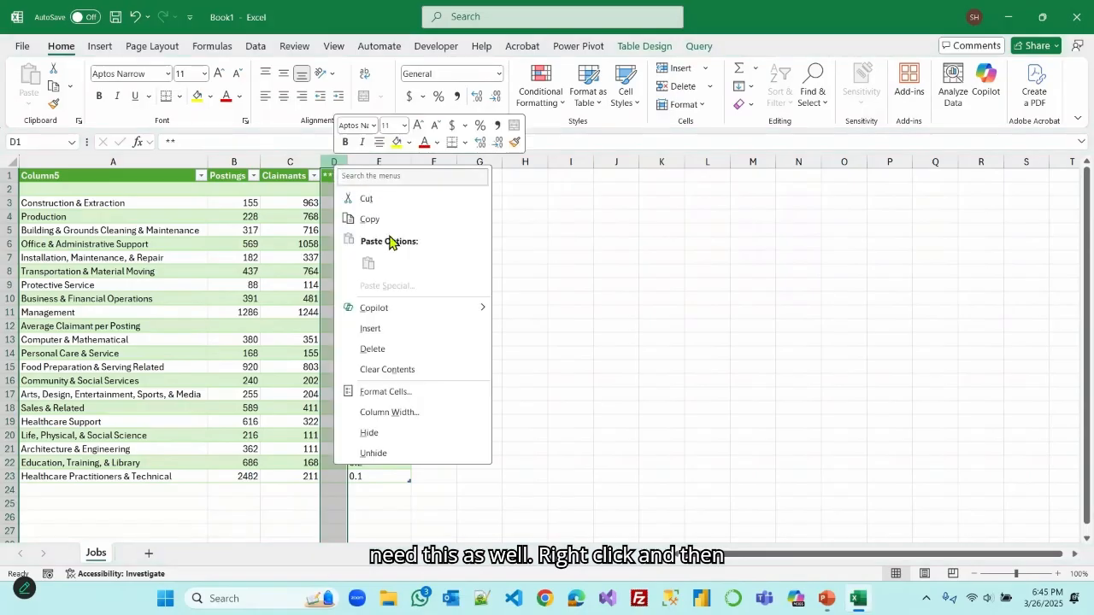
left_click(367, 349)
left_click(542, 296)
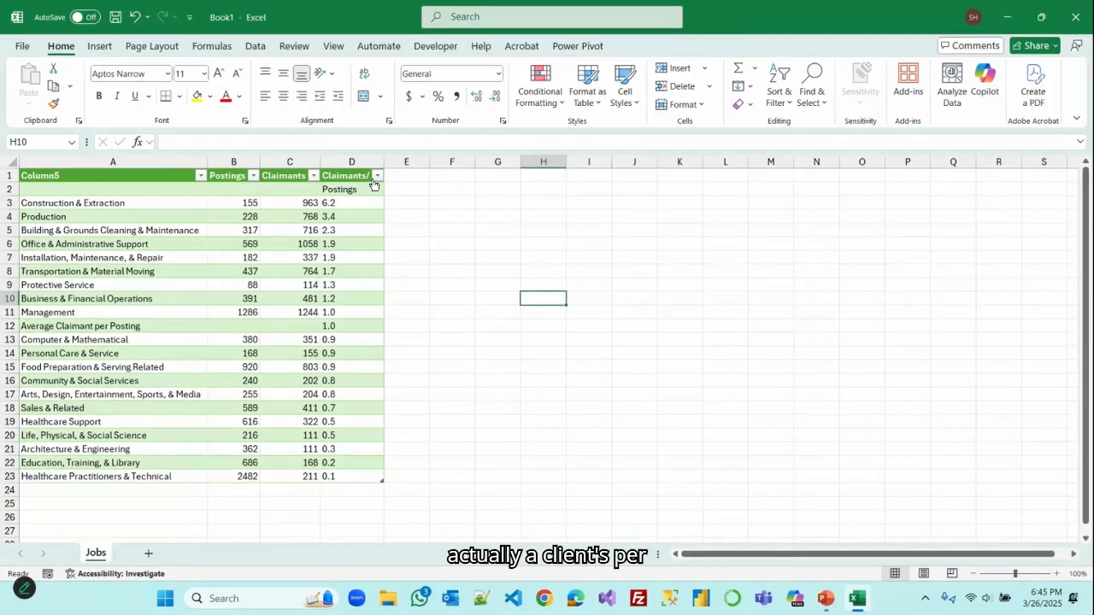
Step: Change the header in D1 to Claimants/Postings and widen column D so the full header fits
left_click(355, 188)
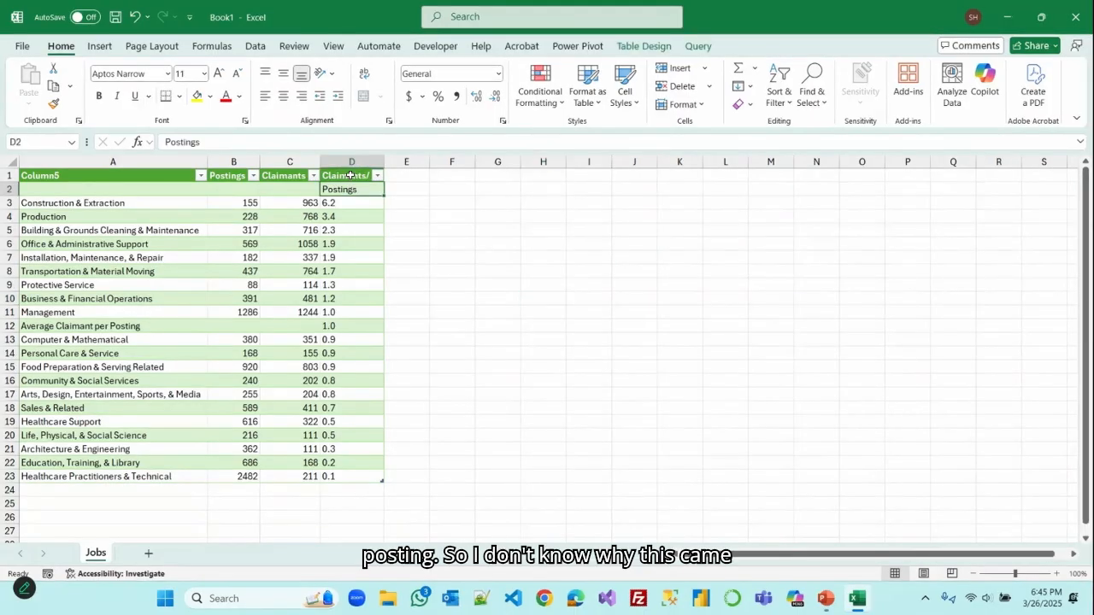
key("Up")
left_click(282, 142)
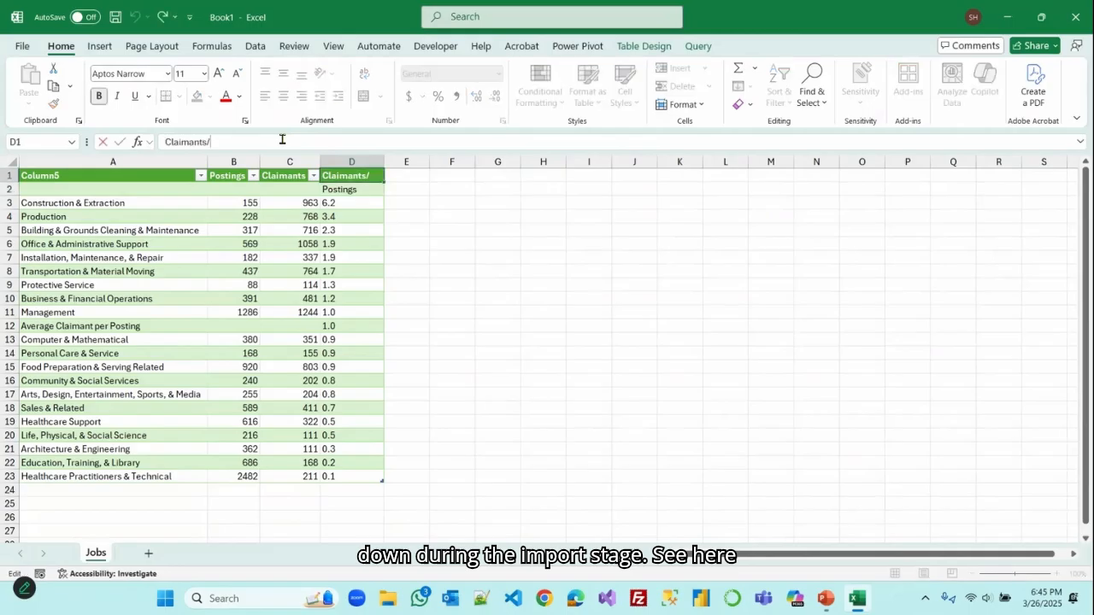
type("Pos")
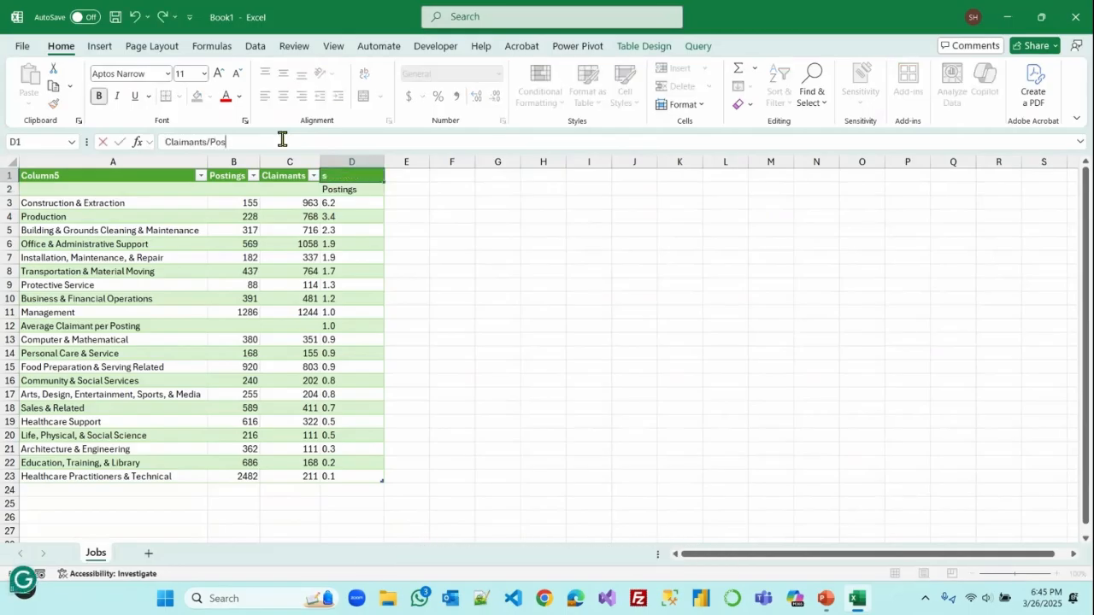
type("tings")
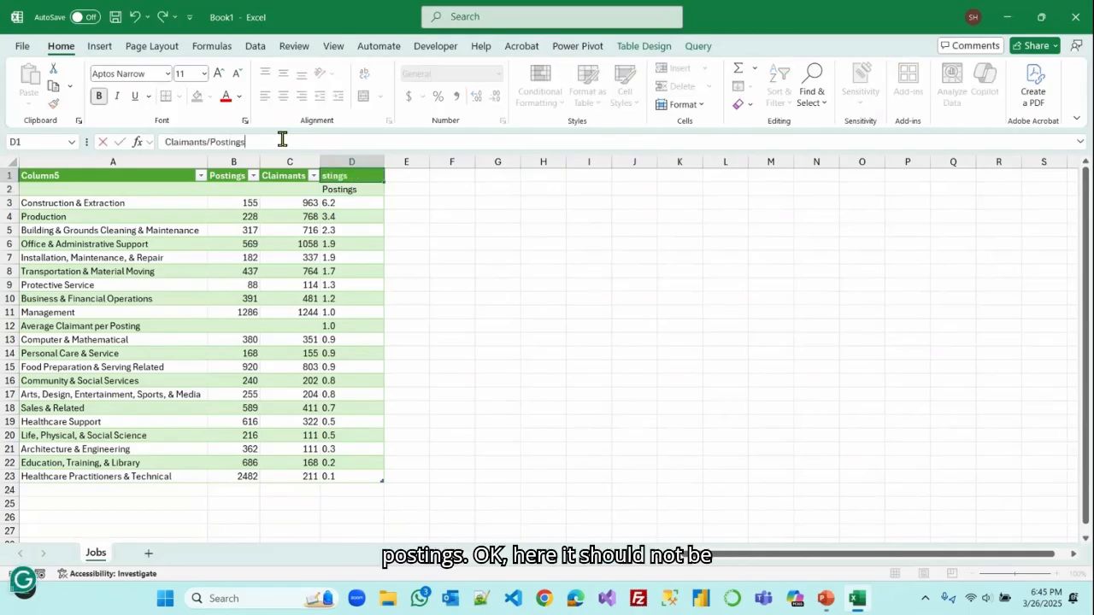
left_click(540, 268)
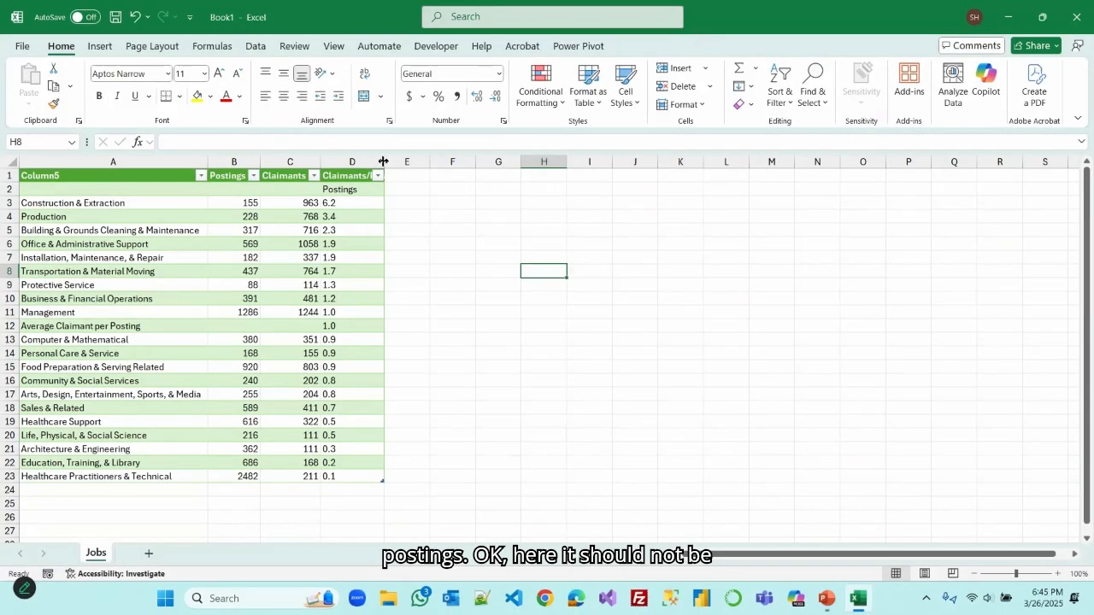
left_click_drag(384, 161, 441, 160)
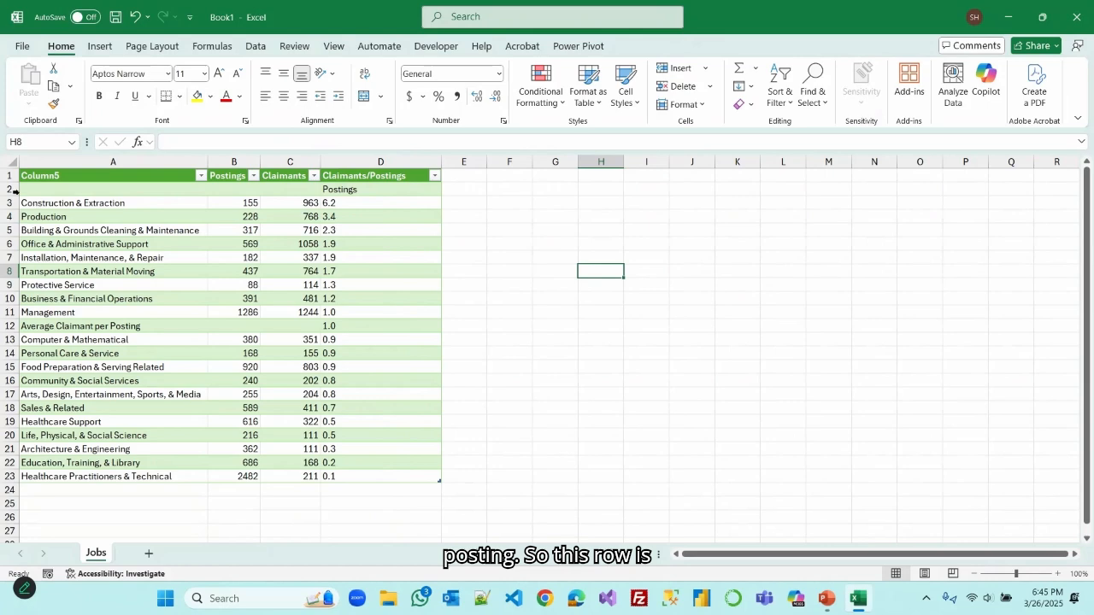
Step: Delete the stray row 2 containing only Postings and the Average Claimant per Posting row
left_click(10, 189)
right_click(10, 195)
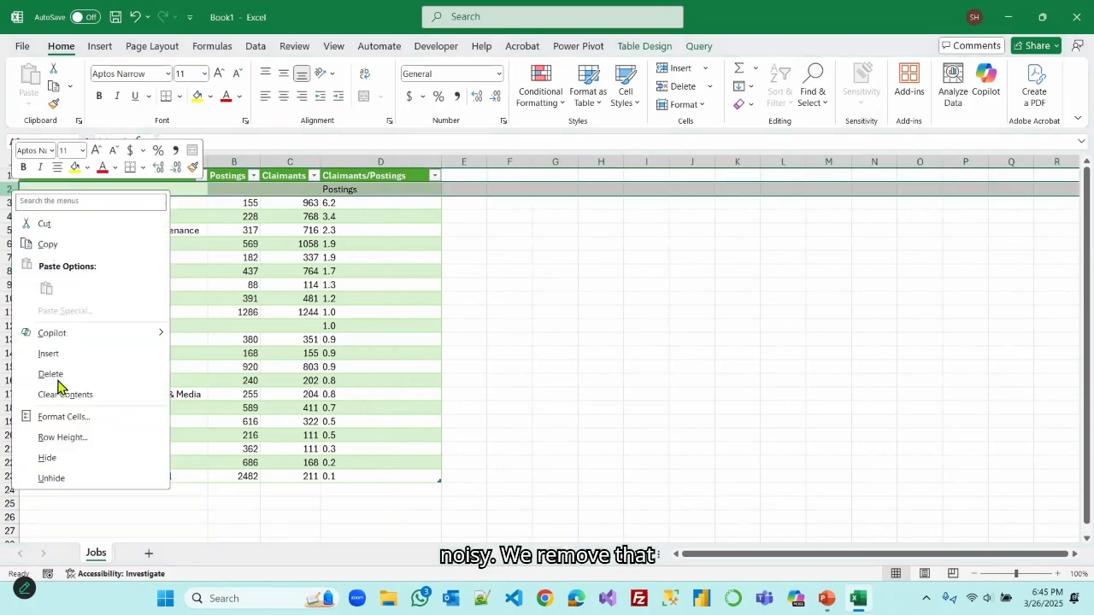
left_click(58, 374)
left_click(587, 336)
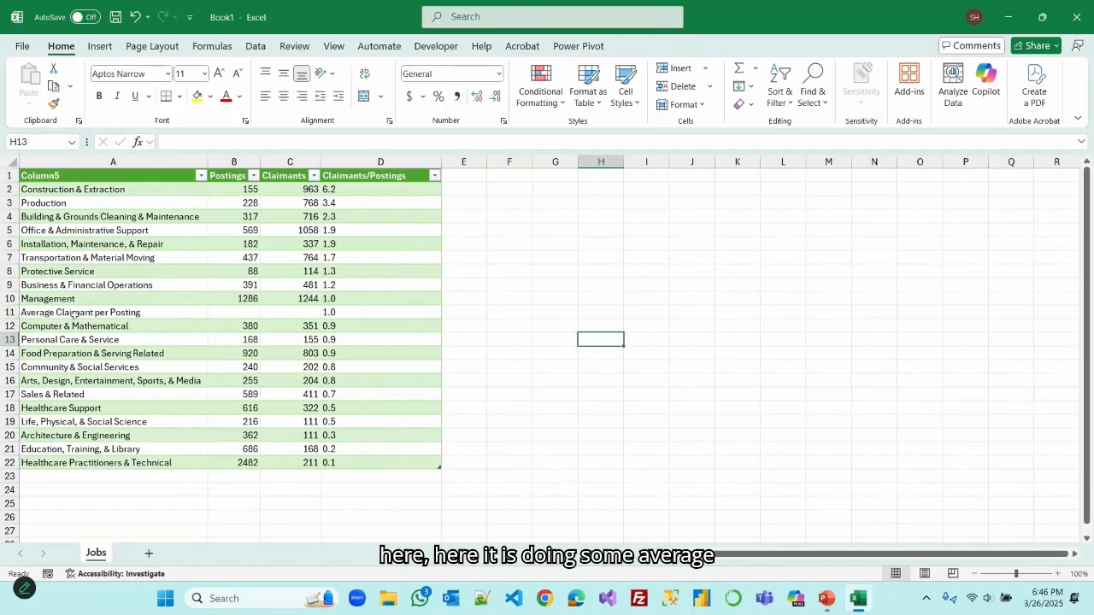
left_click(11, 312)
right_click(12, 312)
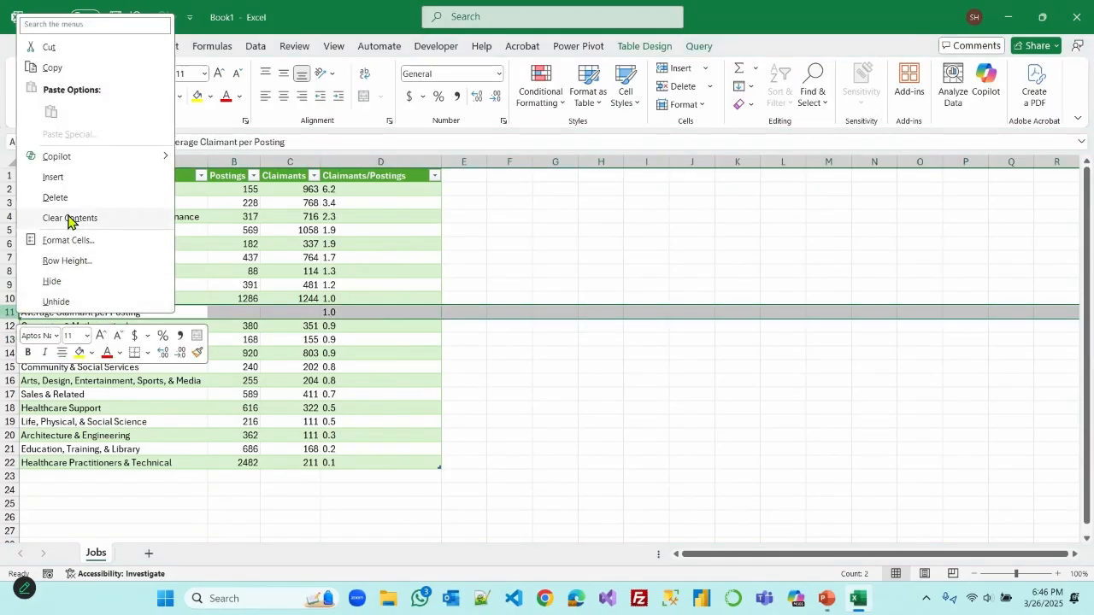
left_click(56, 197)
left_click(688, 353)
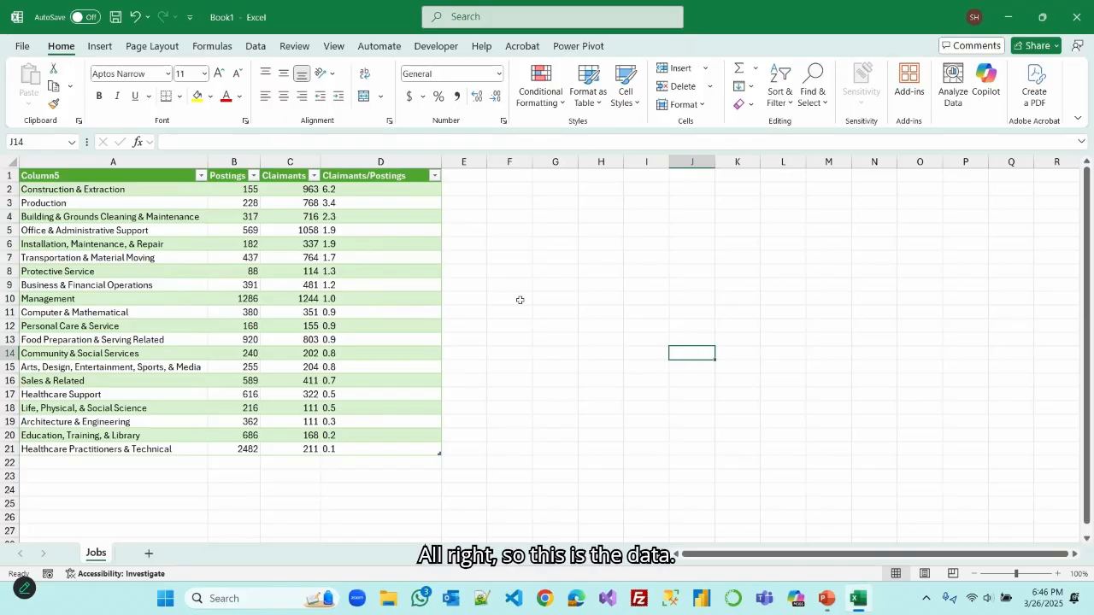
Step: Check the question about Rhode Island's best occupational category on slide 19 in PowerPoint, and return to the Excel workbook
left_click_drag(444, 161, 375, 163)
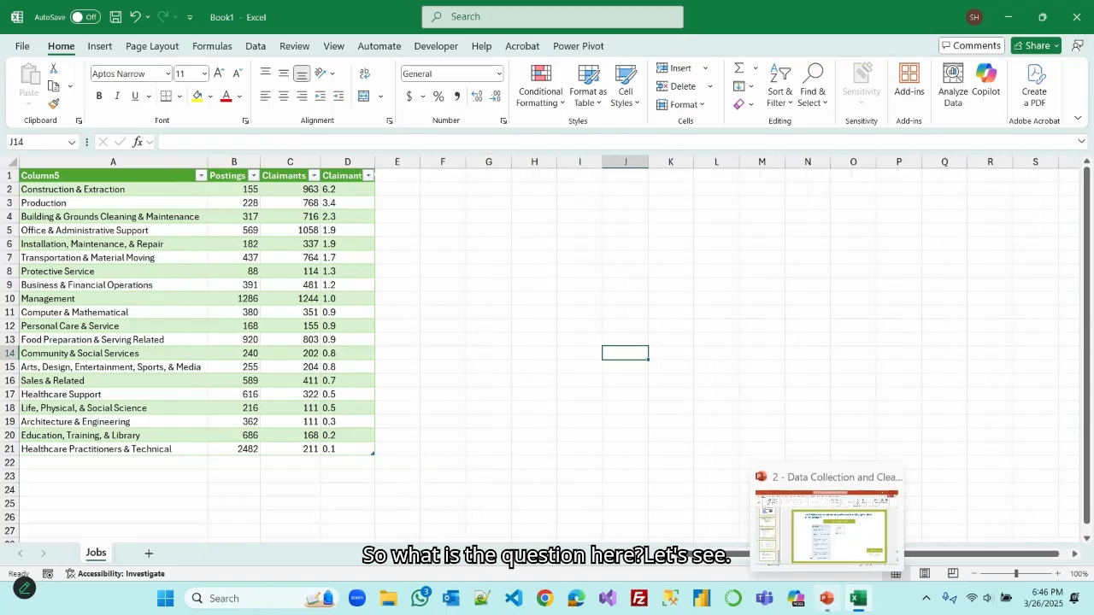
left_click(826, 598)
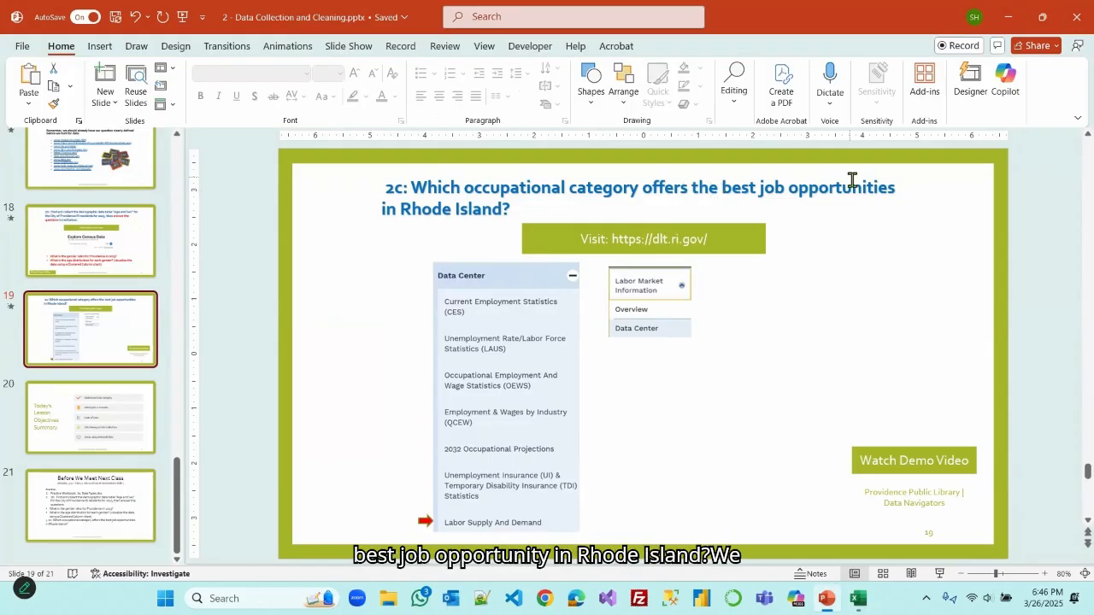
left_click(859, 598)
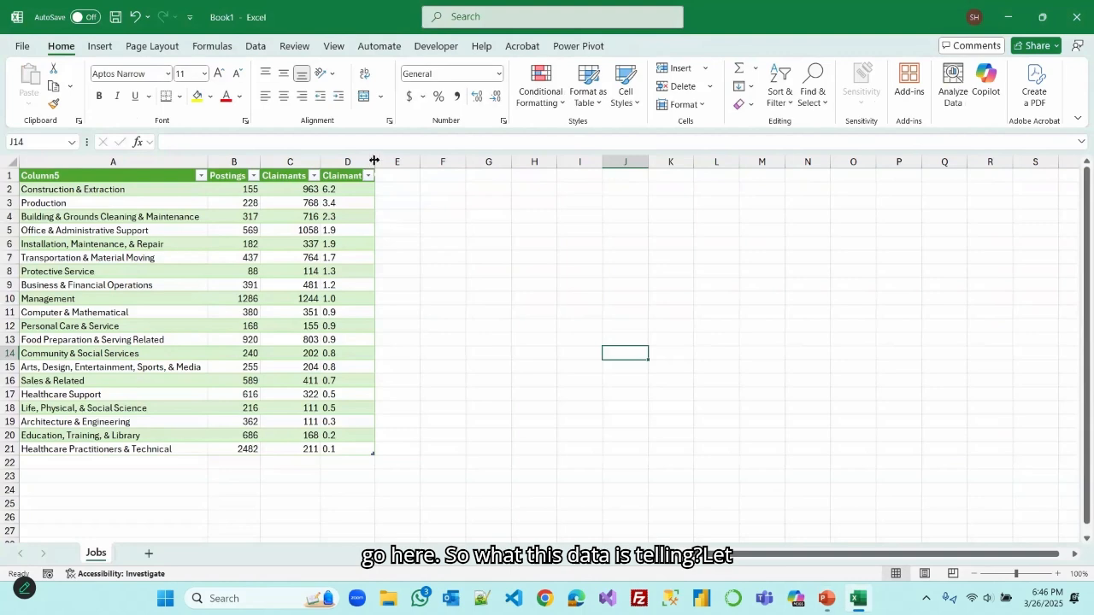
Step: Widen the Claimants/Postings column to fit its full header and sort the table by that column from Z to A
double_click(376, 168)
left_click(1058, 574)
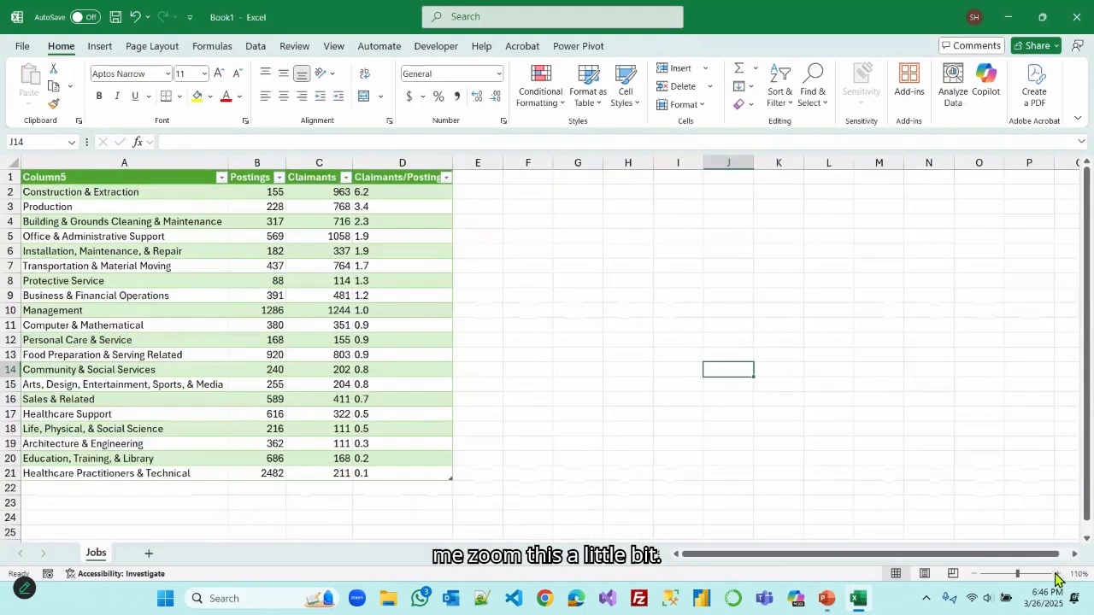
left_click(1057, 575)
scroll(596, 302, "up", 1)
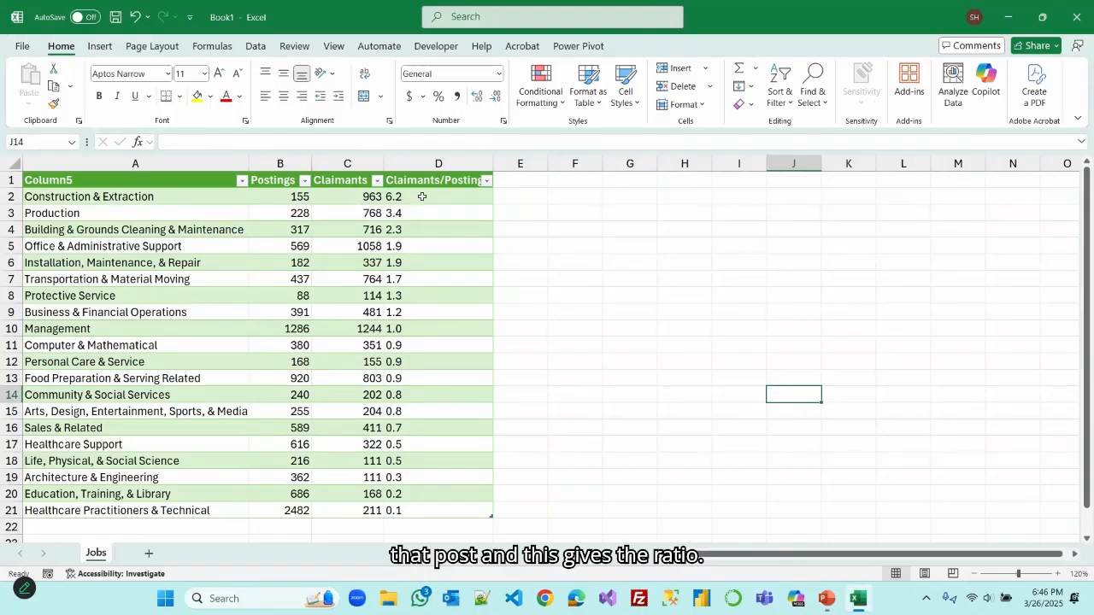
left_click_drag(493, 163, 520, 162)
left_click(512, 182)
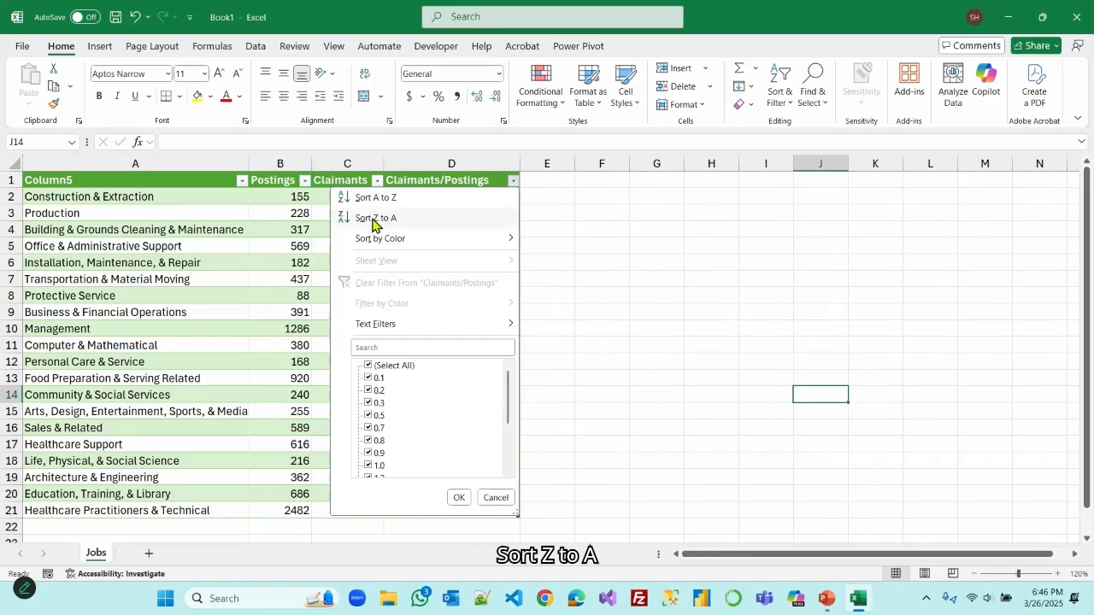
left_click(426, 218)
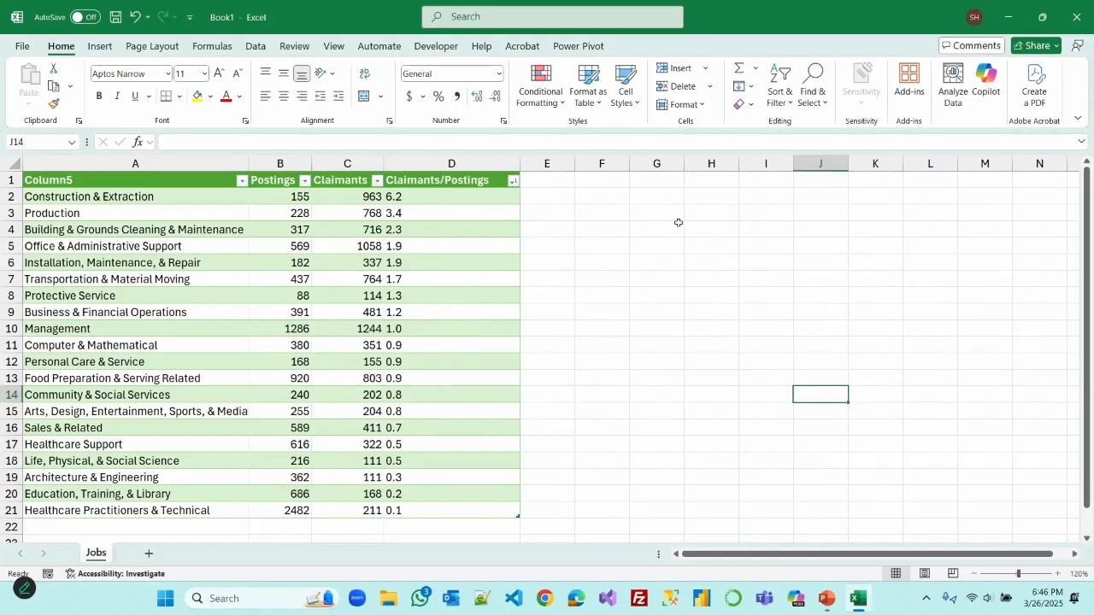
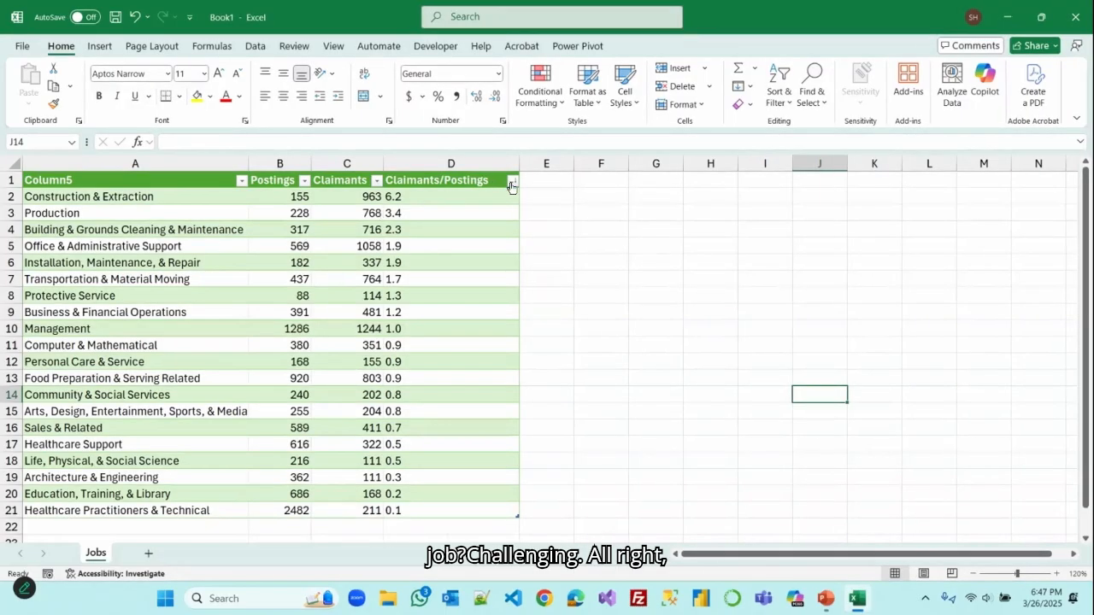
Step: Sort the table by the Claimants/Postings column from A to Z and check the occupational category in its first data row
left_click(512, 181)
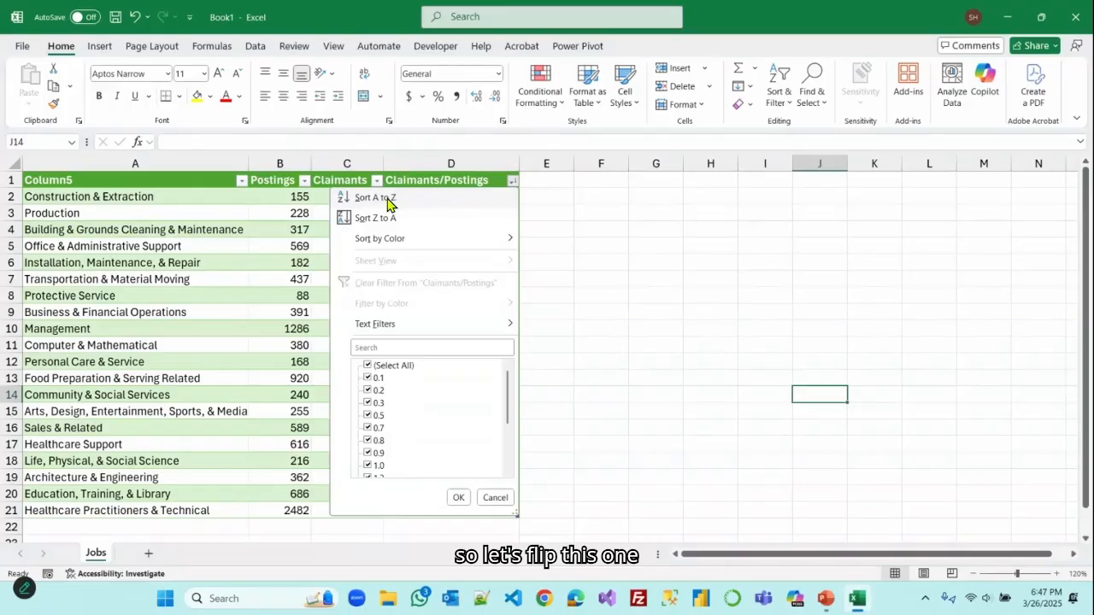
left_click(386, 200)
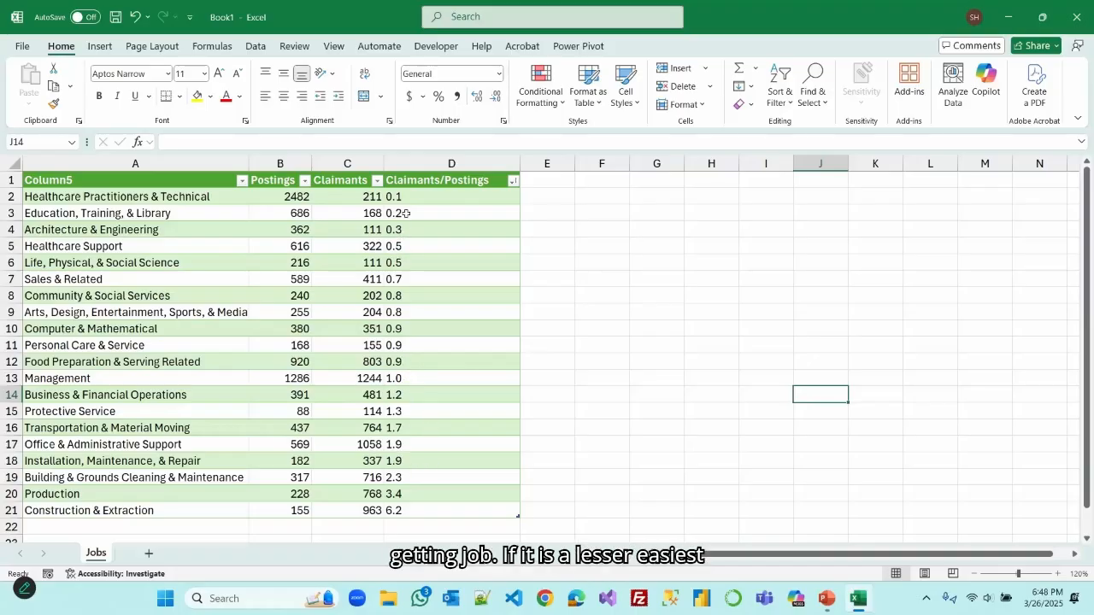
left_click(61, 191)
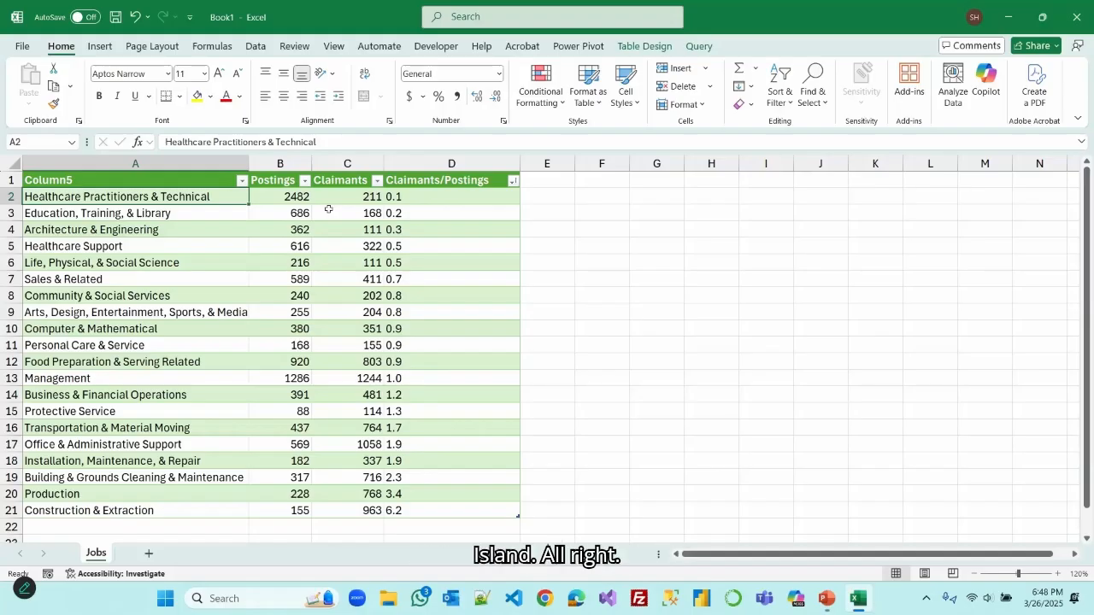
left_click(679, 267)
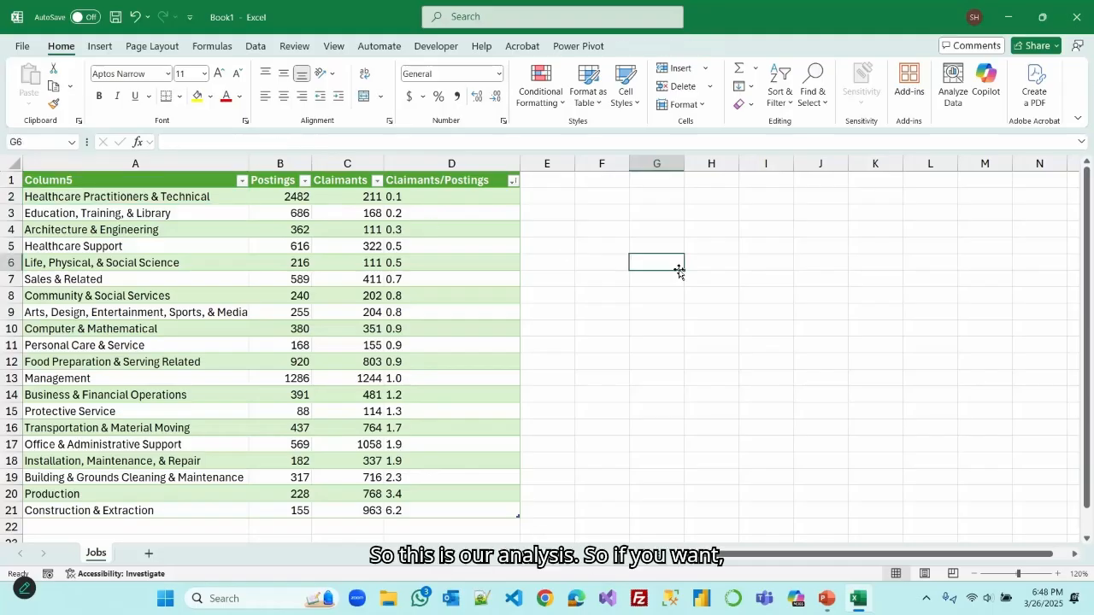
Step: Insert the recommended Clustered Bar chart from the category, Postings and Claimants data in A1:C21
left_click_drag(128, 182, 374, 511)
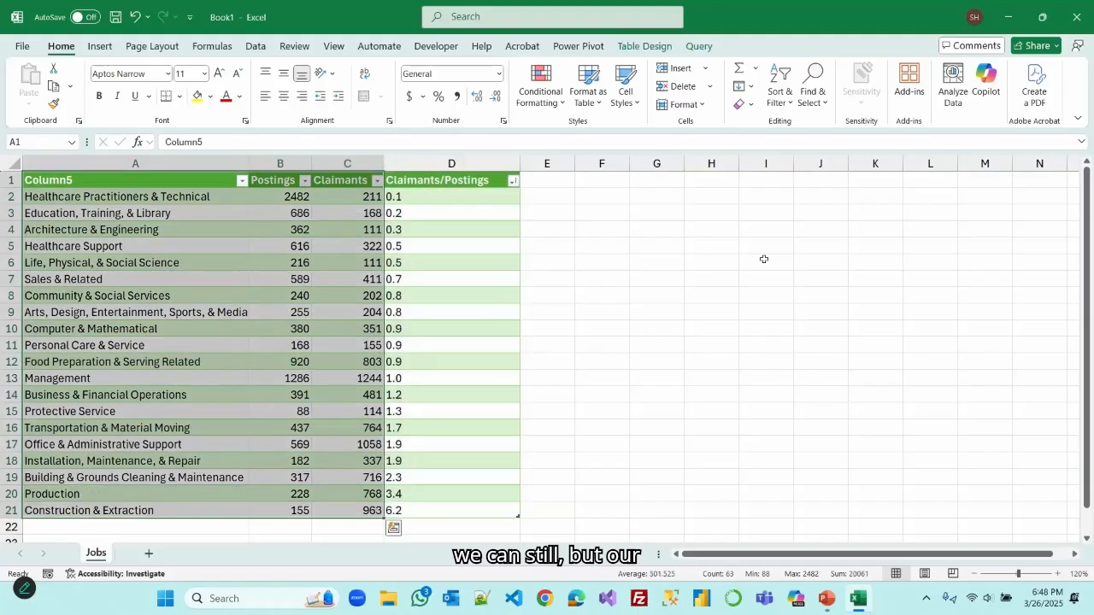
key("alt+Tab")
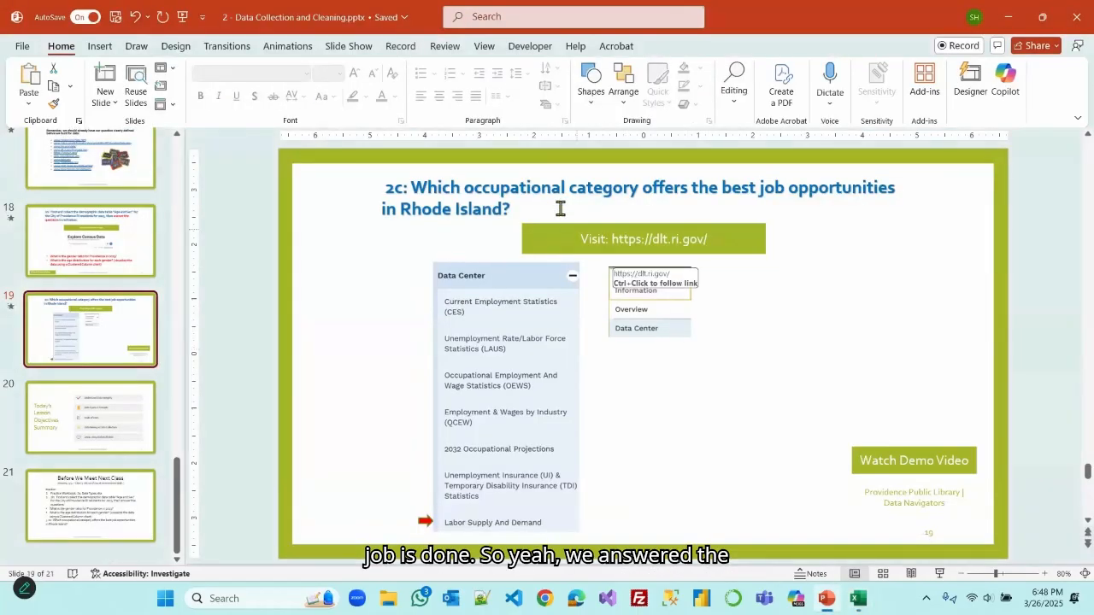
left_click(859, 598)
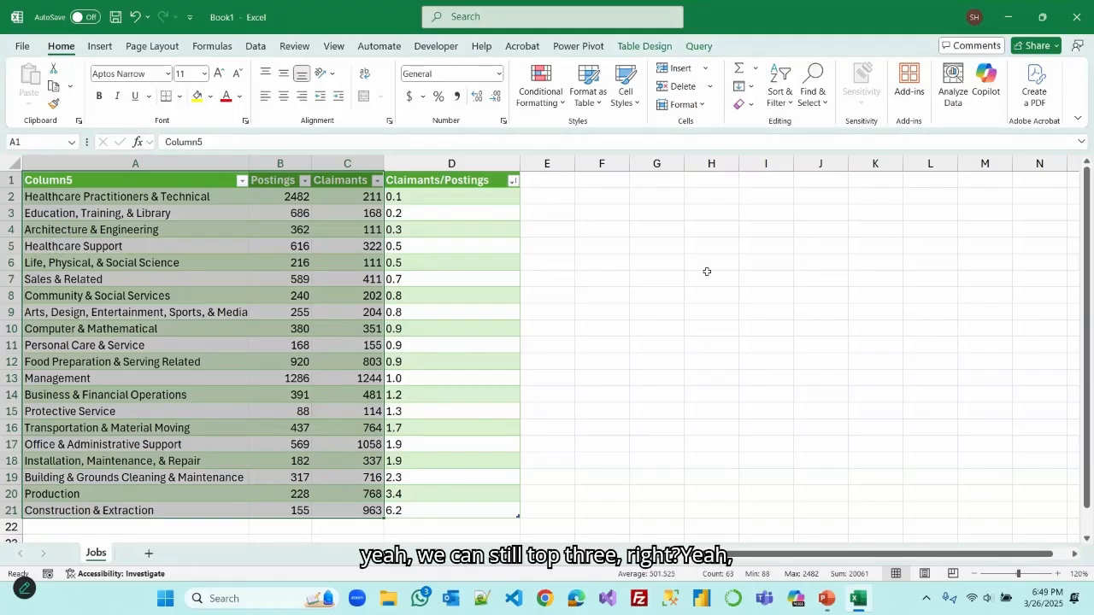
left_click(104, 49)
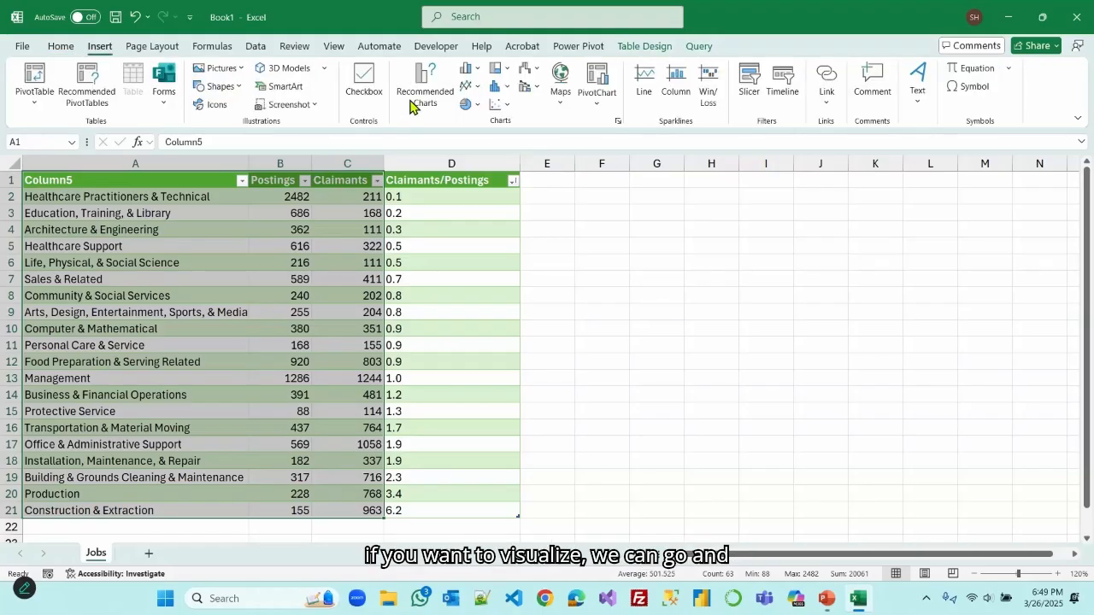
left_click(425, 85)
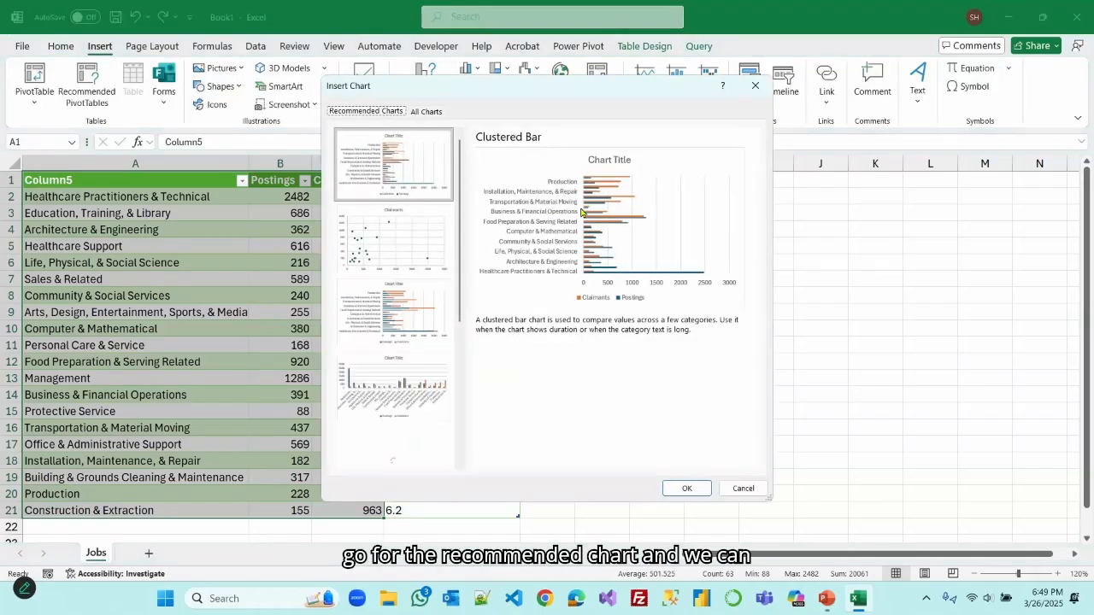
left_click(690, 488)
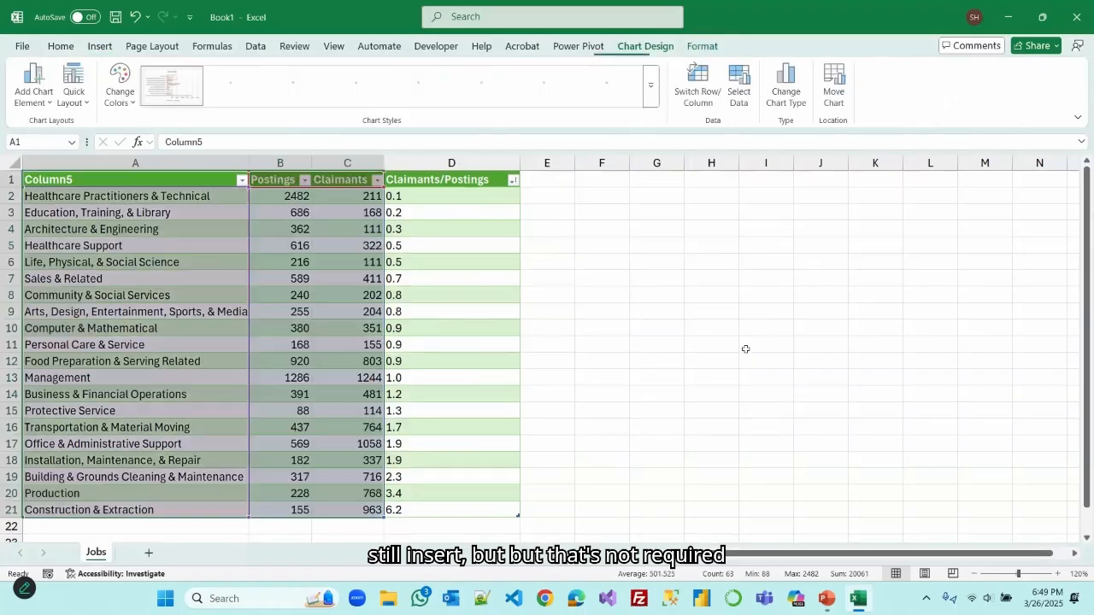
Step: Move the bar chart beside the table and enlarge it to span about E1 to N20
left_click_drag(442, 254, 618, 195)
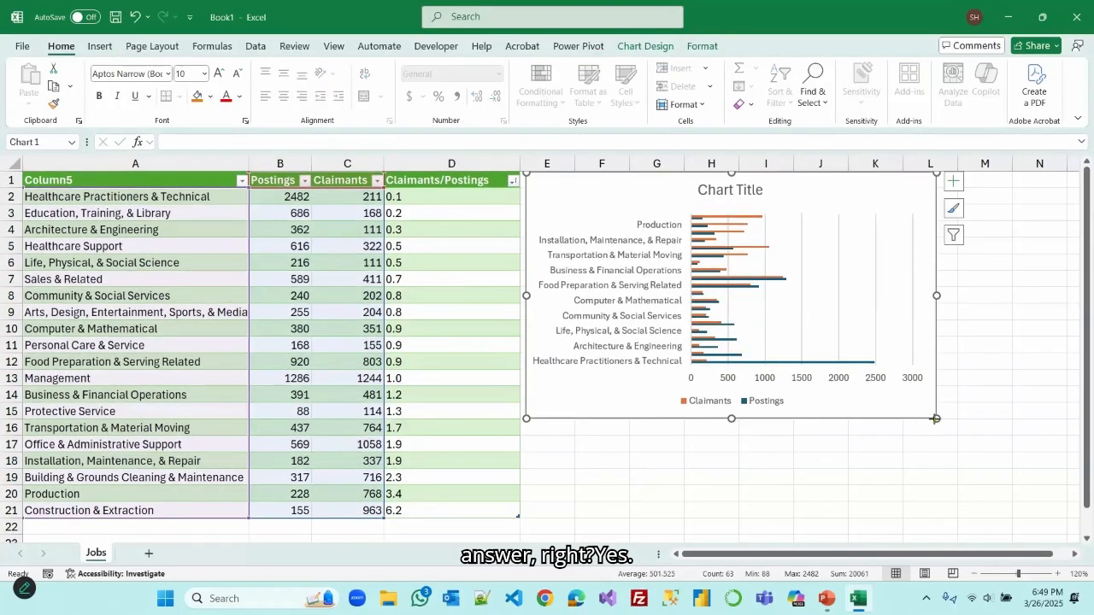
left_click_drag(937, 419, 1065, 504)
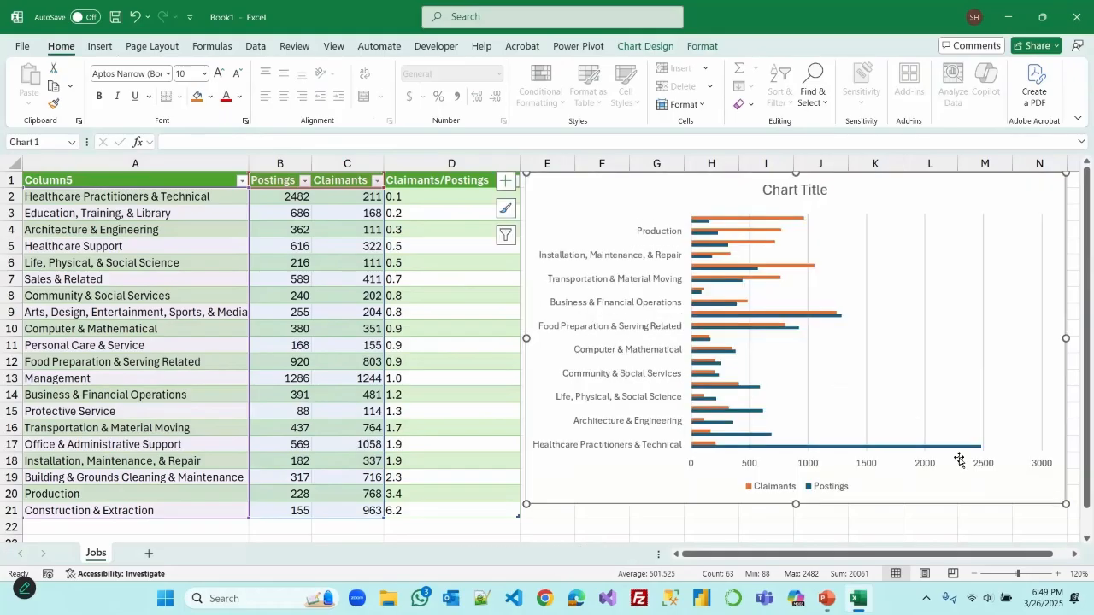
left_click(560, 528)
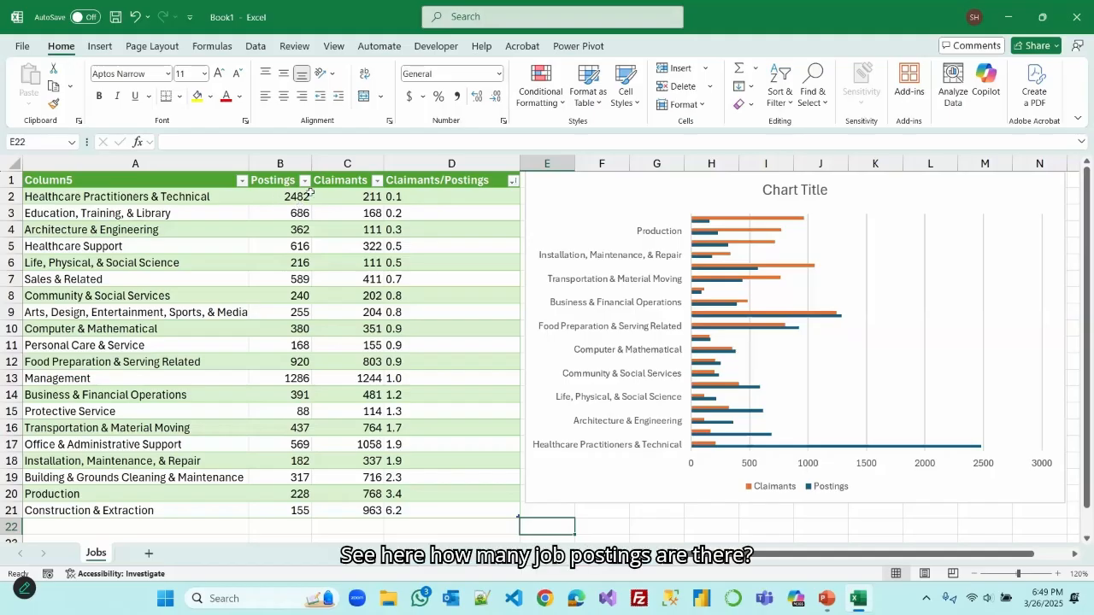
left_click(615, 514)
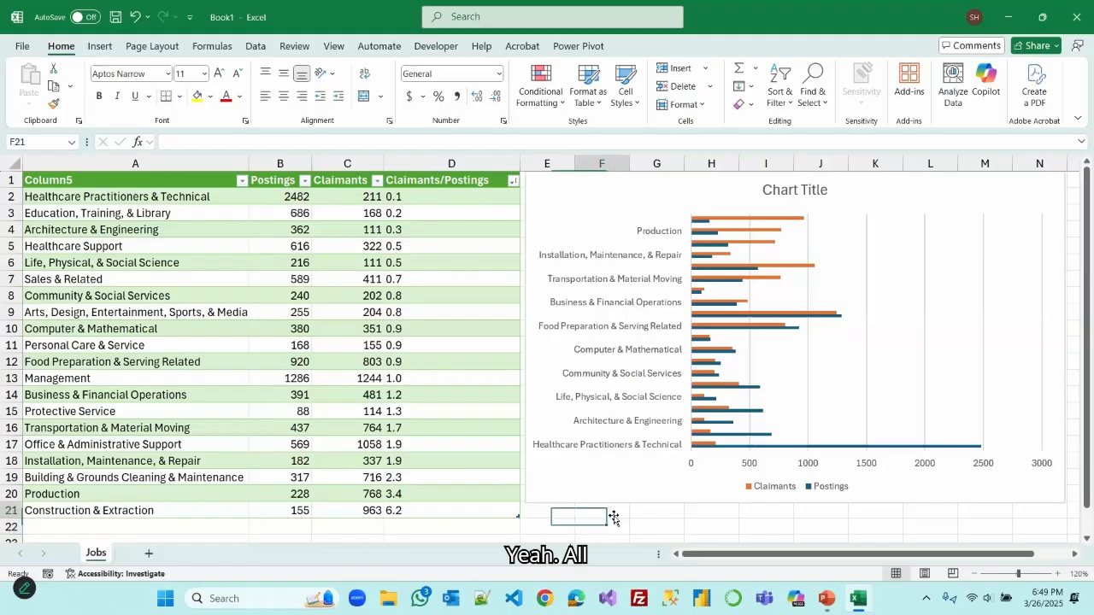
left_click(114, 19)
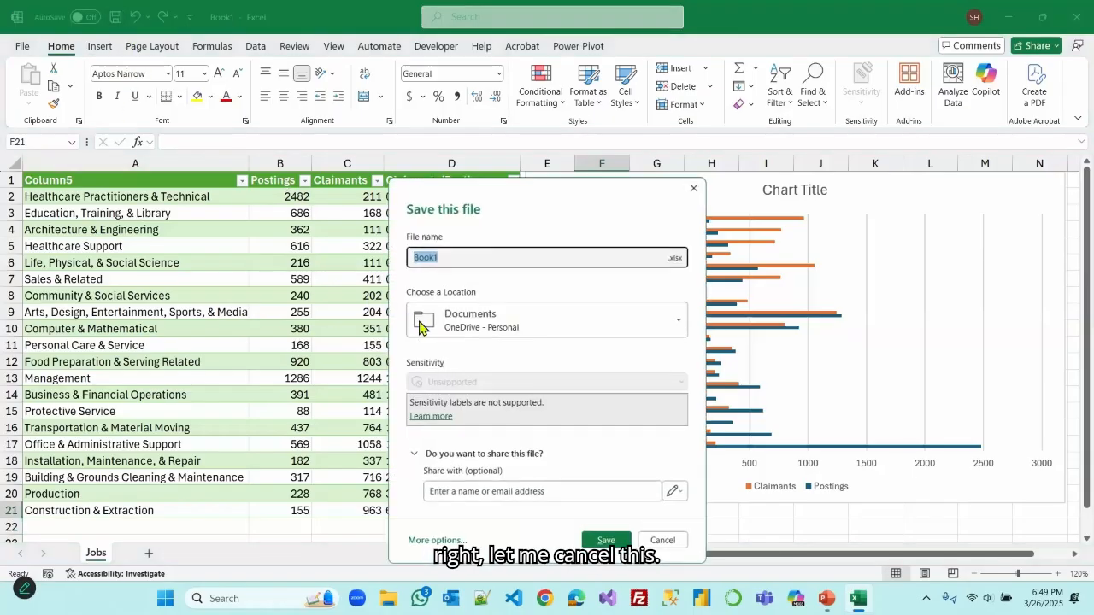
left_click(660, 541)
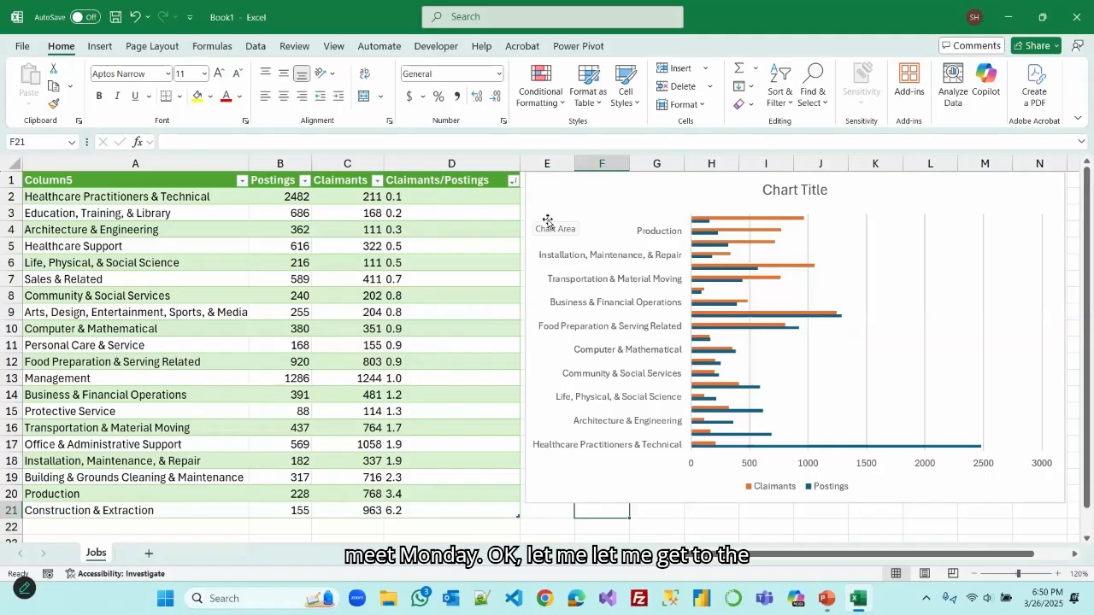
Step: Switch to the PowerPoint presentation, start the slide show from slide 19 and advance to the lesson objectives summary on slide 20
left_click(826, 598)
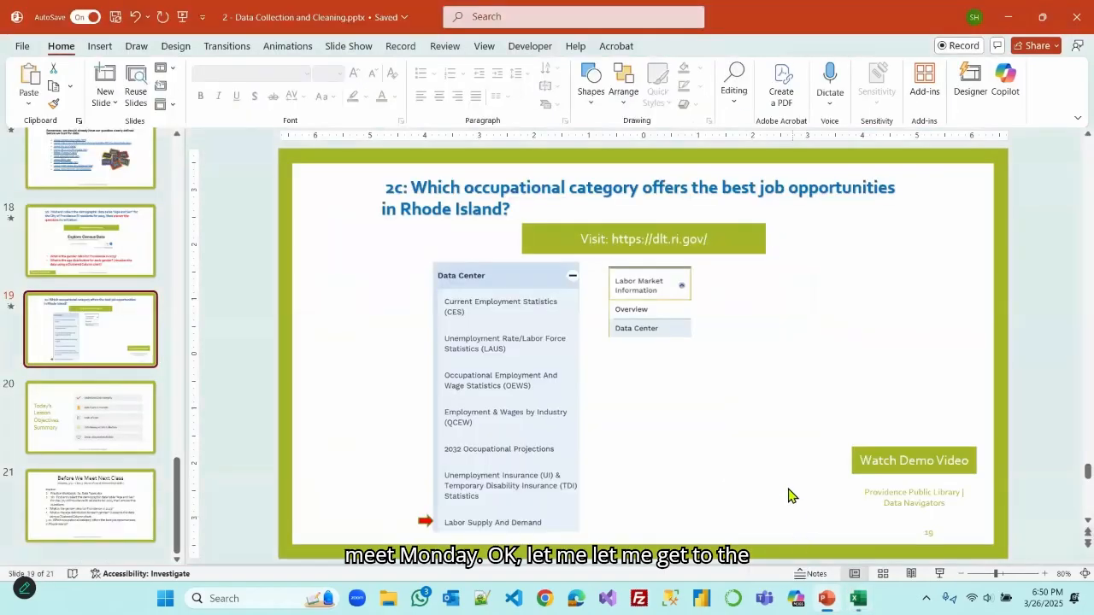
left_click(939, 574)
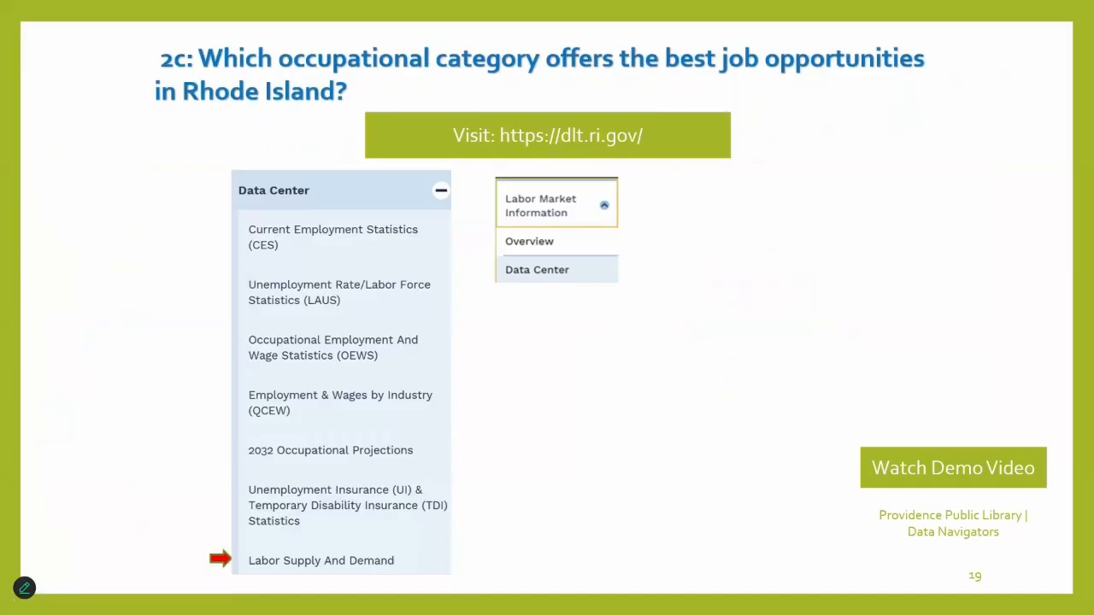
key("Right")
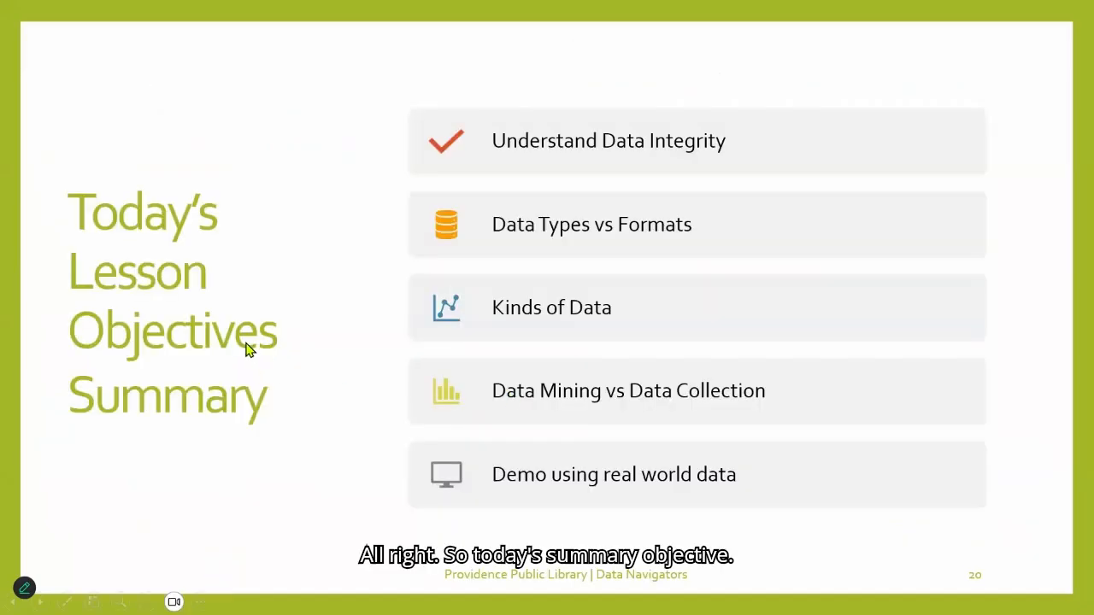